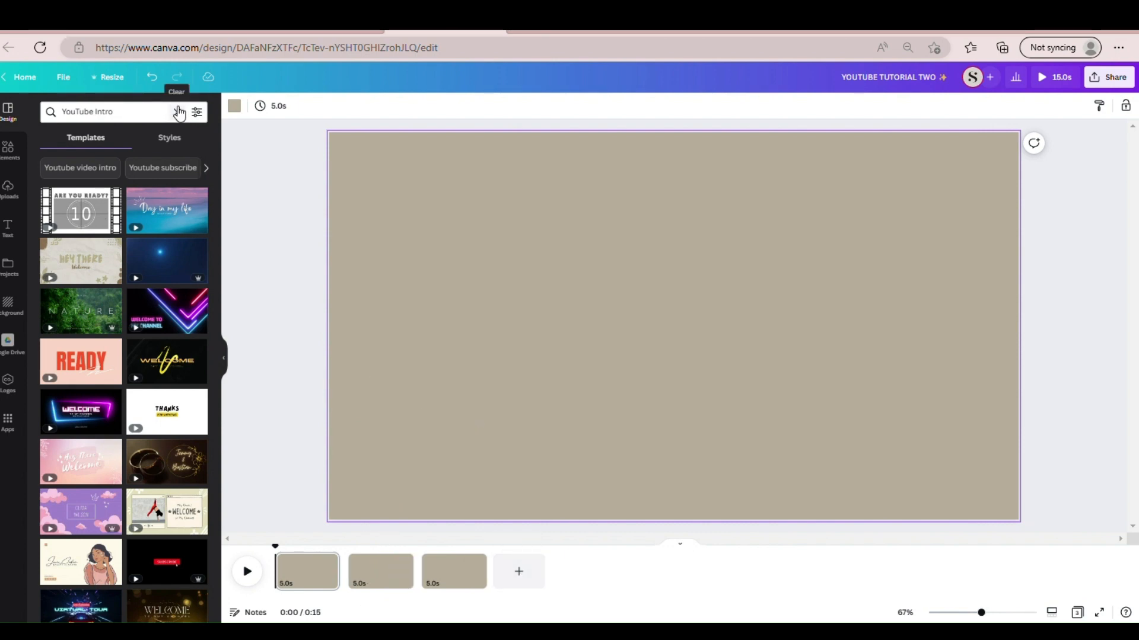
- Search the elements library for GRID and add the two-column grid to the first page
left_click(11, 147)
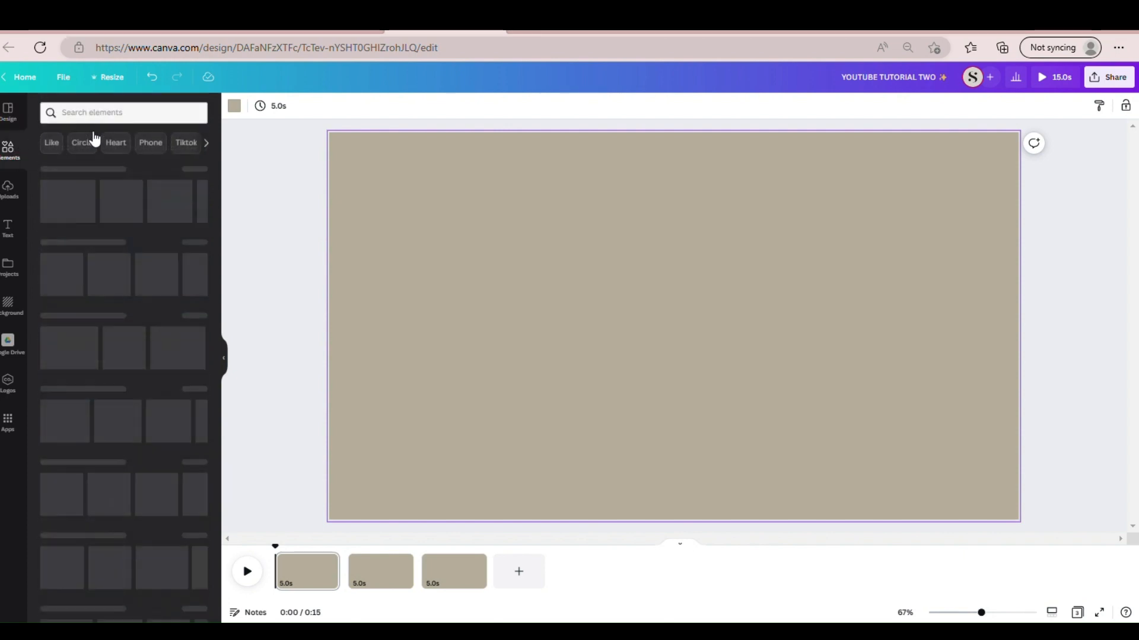
left_click(157, 121)
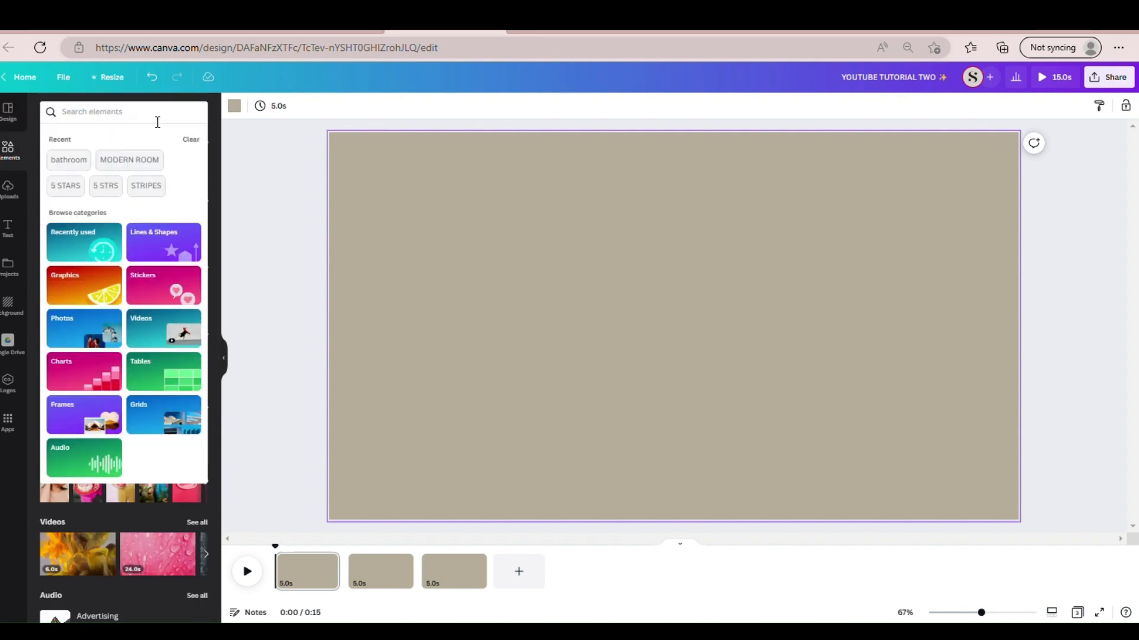
type("GRID")
key("Return")
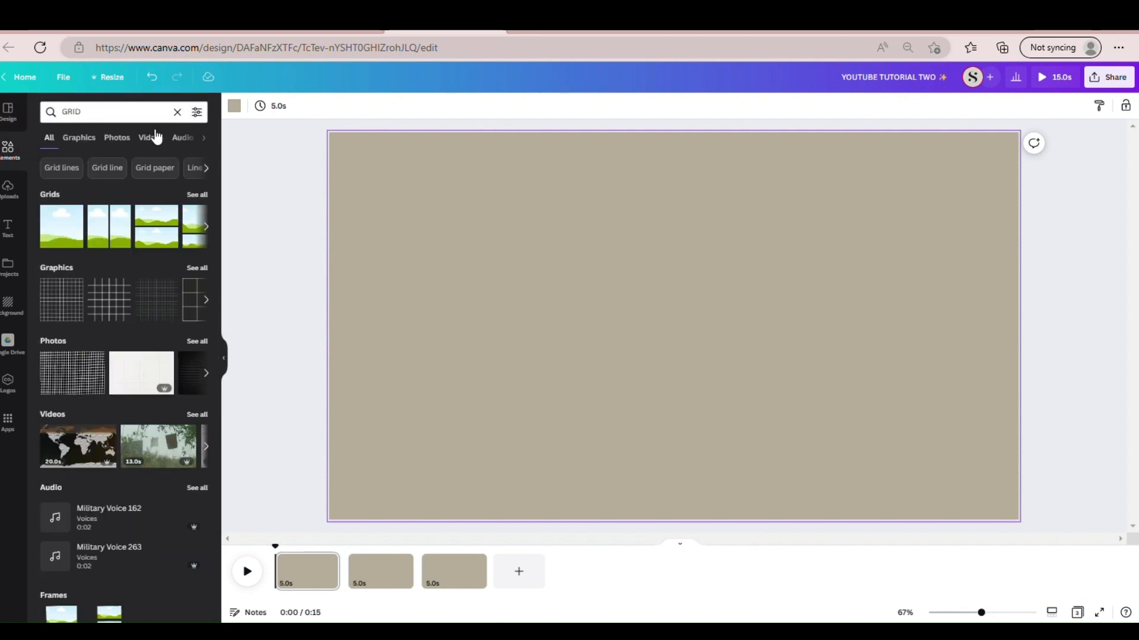
left_click(113, 231)
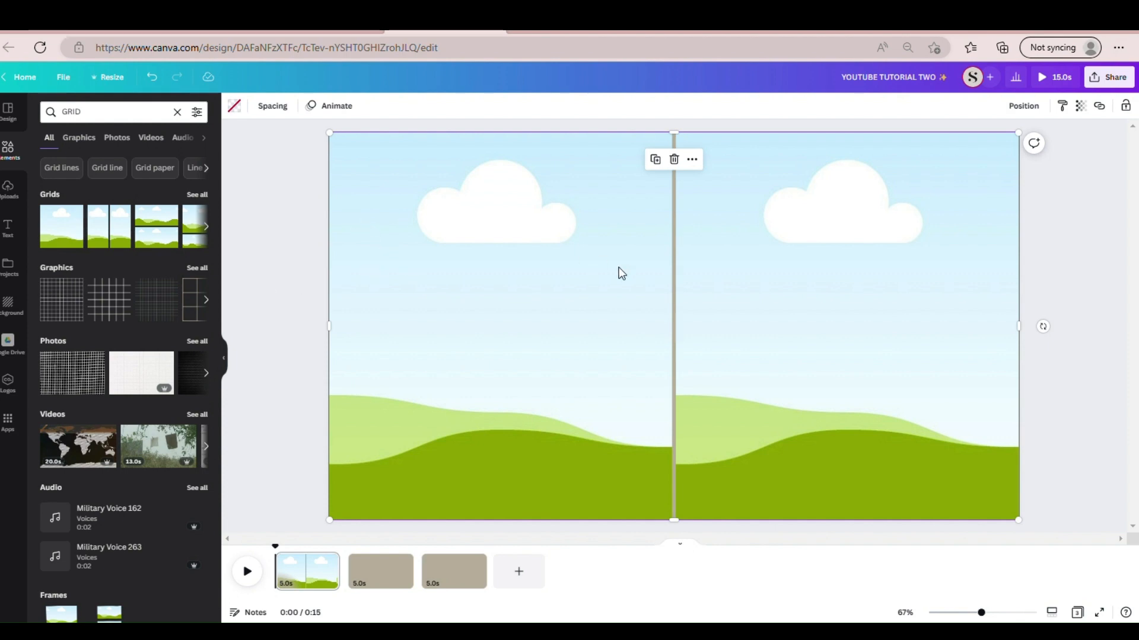
- Set the two-column grid's spacing to 0 so both cells meet without a gap
left_click(283, 110)
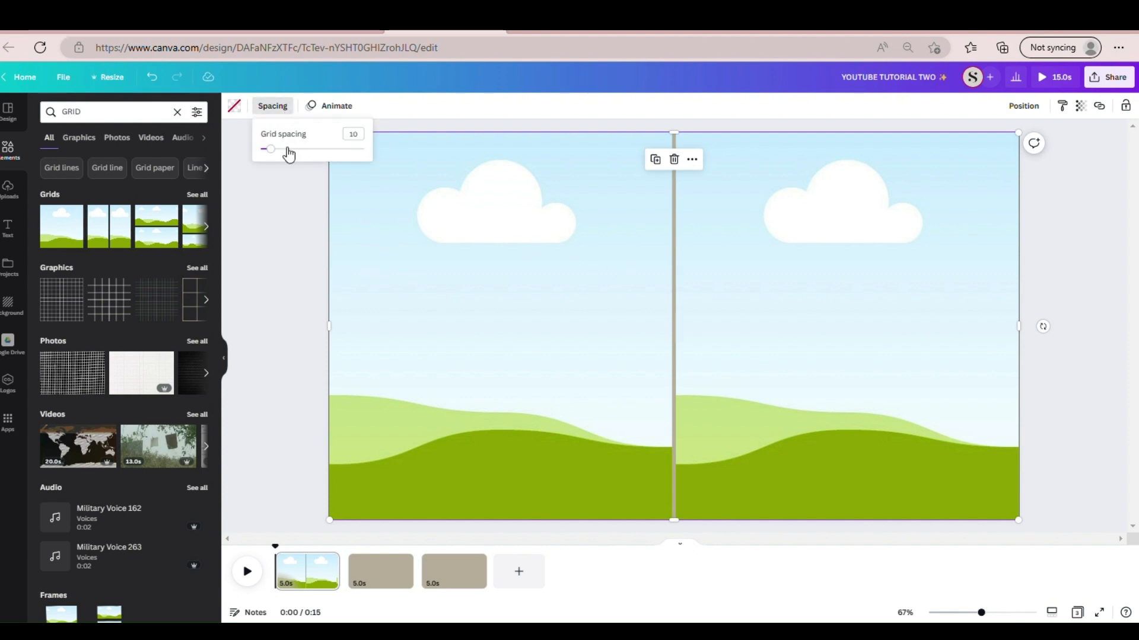
left_click_drag(276, 151, 264, 151)
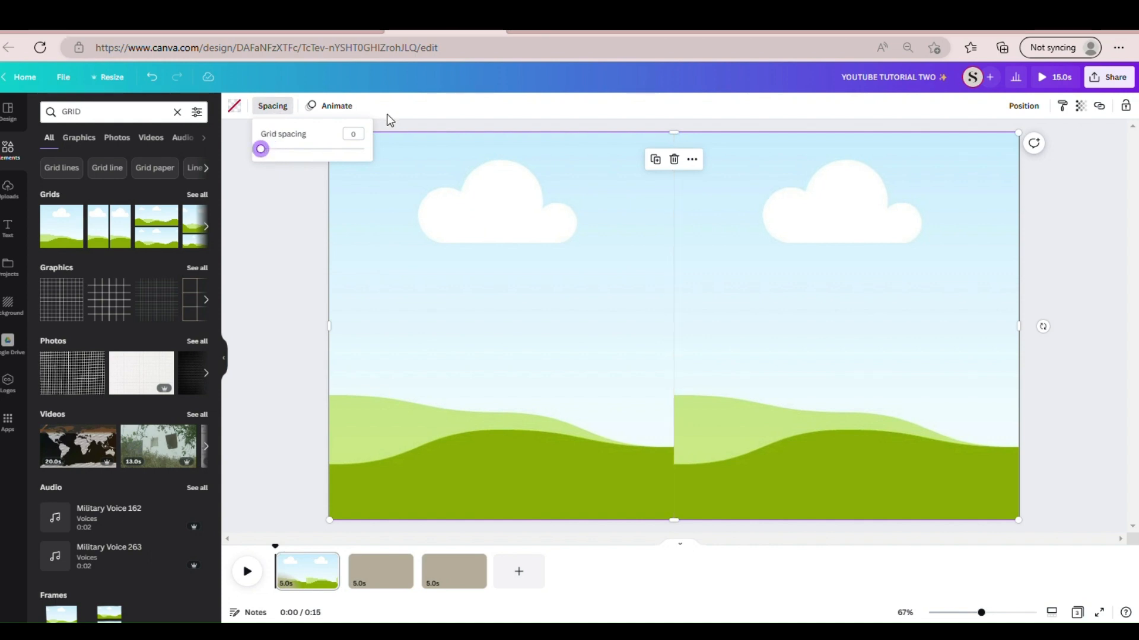
mouse_move(265, 149)
left_mouse_down()
mouse_move(371, 158)
mouse_move(257, 161)
left_mouse_up()
key("Escape")
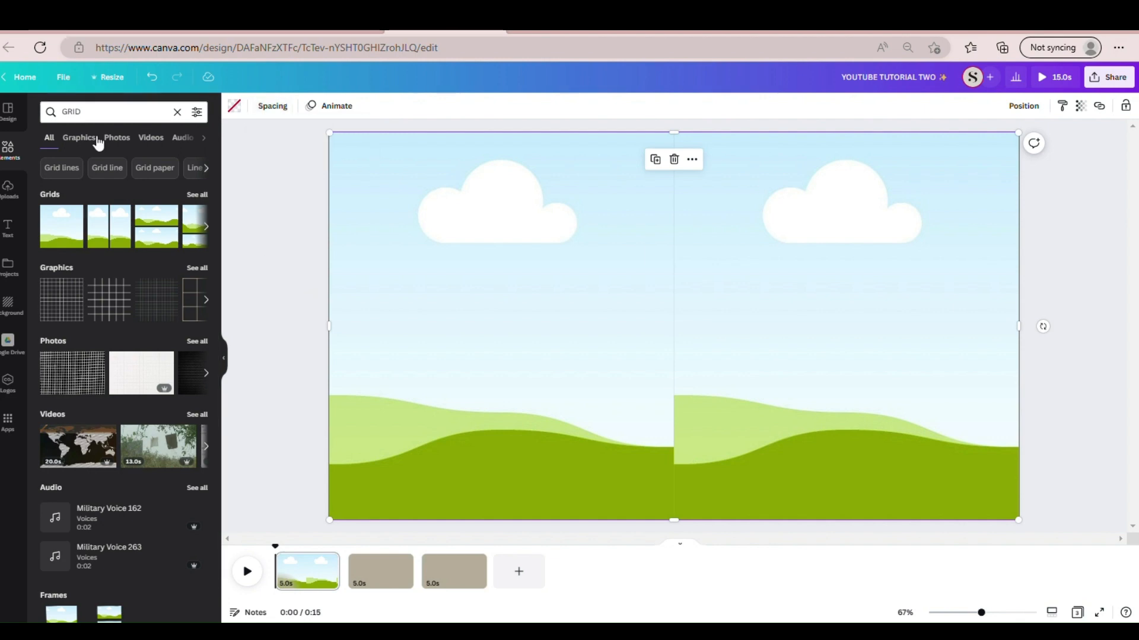
- Fill the grid's left cell with the uploaded side-profile portrait and its right cell with the front-facing portrait in the black halter top
left_click(10, 190)
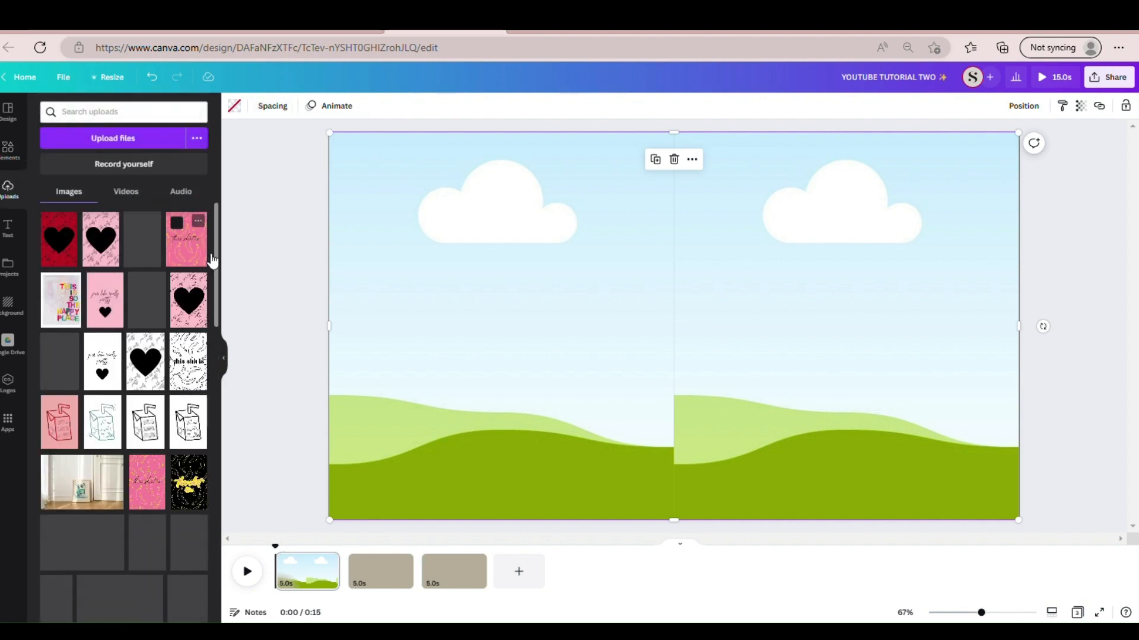
scroll(208, 354, "down", 5)
scroll(209, 354, "down", 10)
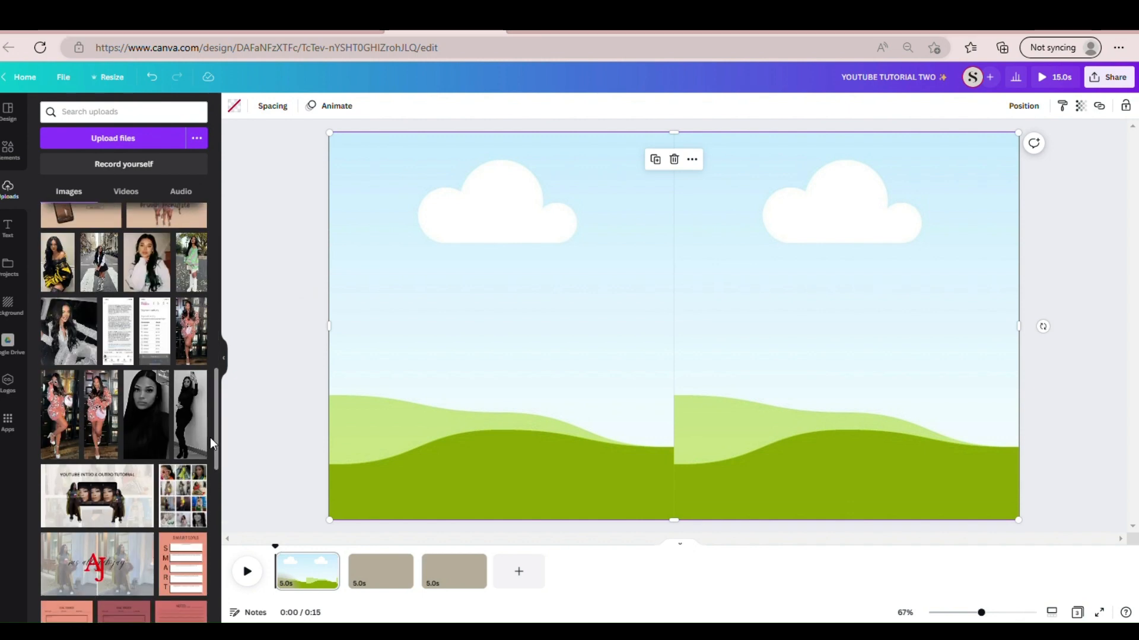
scroll(210, 591, "down", 10)
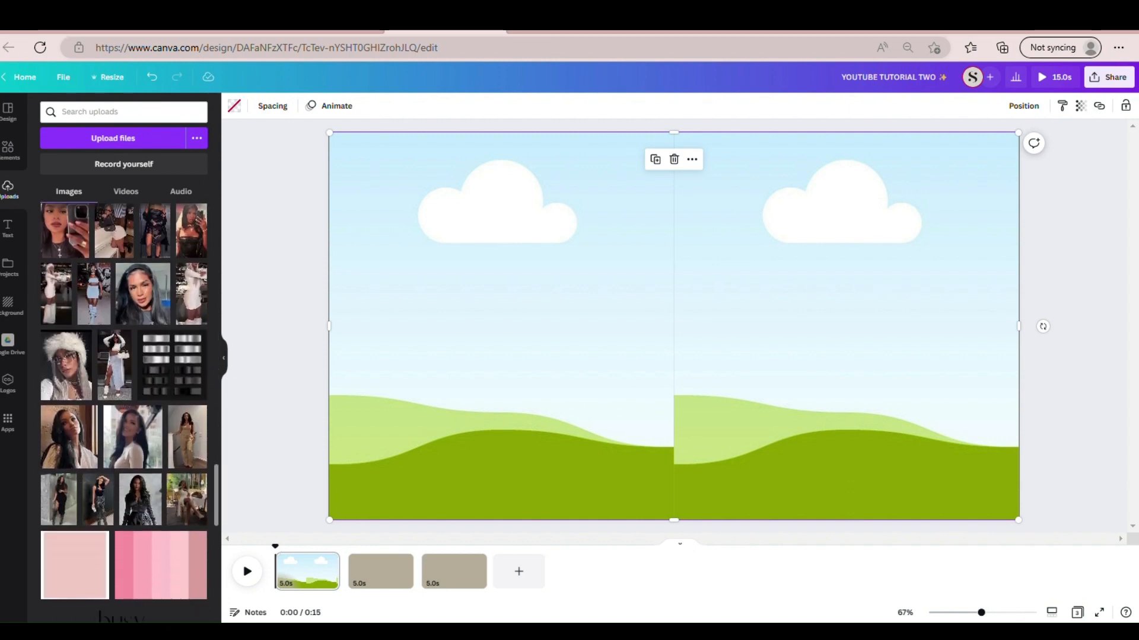
scroll(211, 533, "up", 3)
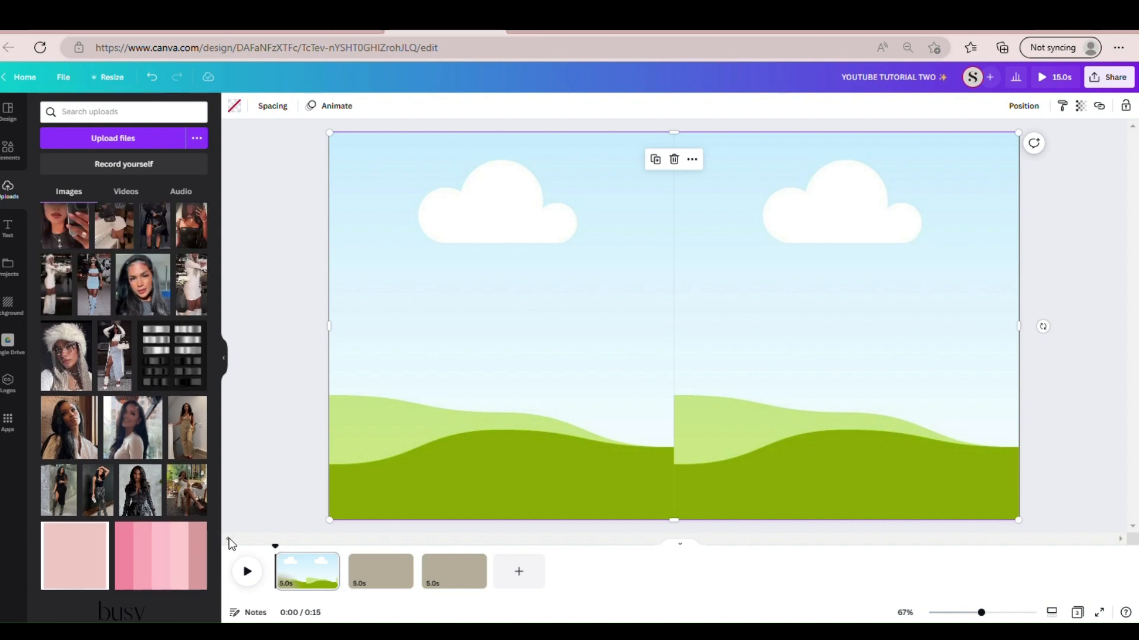
scroll(214, 494, "down", 10)
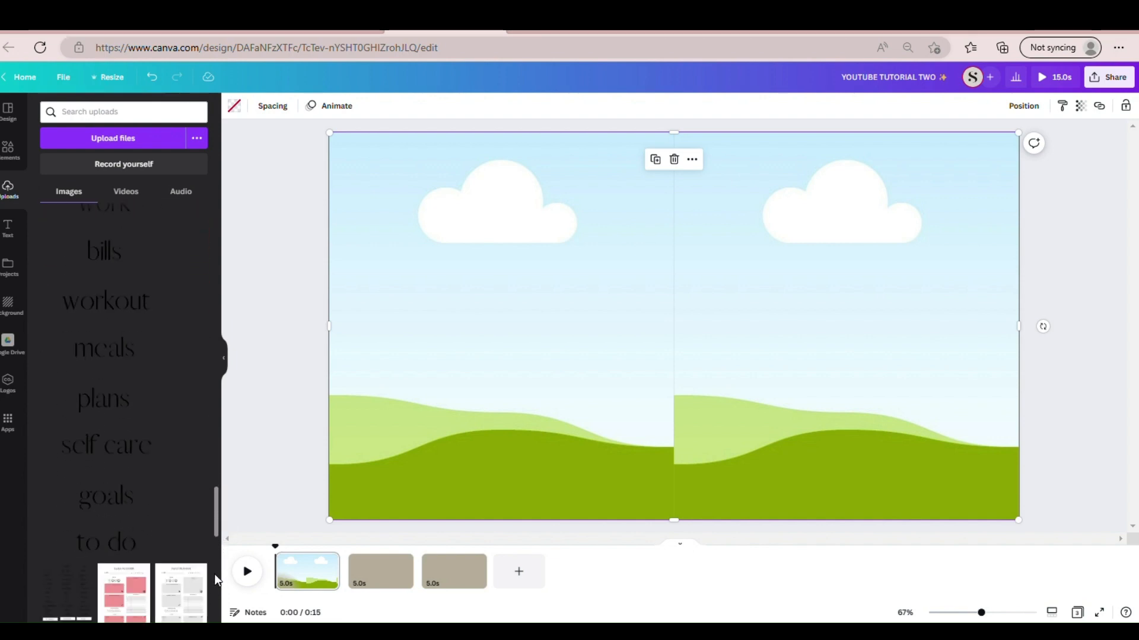
scroll(124, 416, "down", 3)
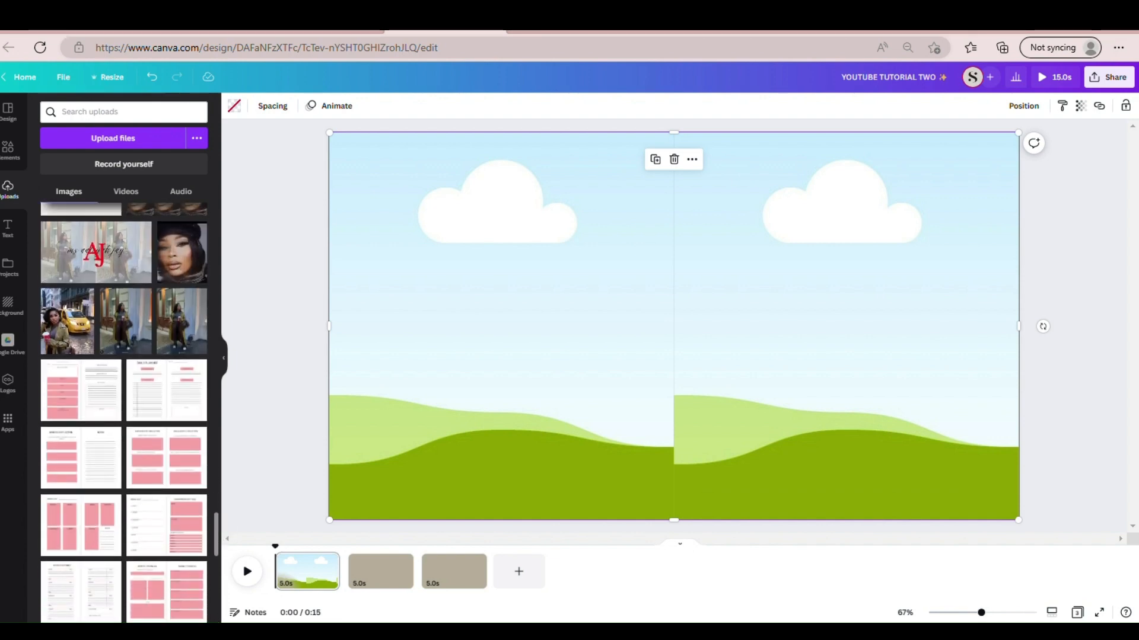
scroll(123, 416, "down", 3)
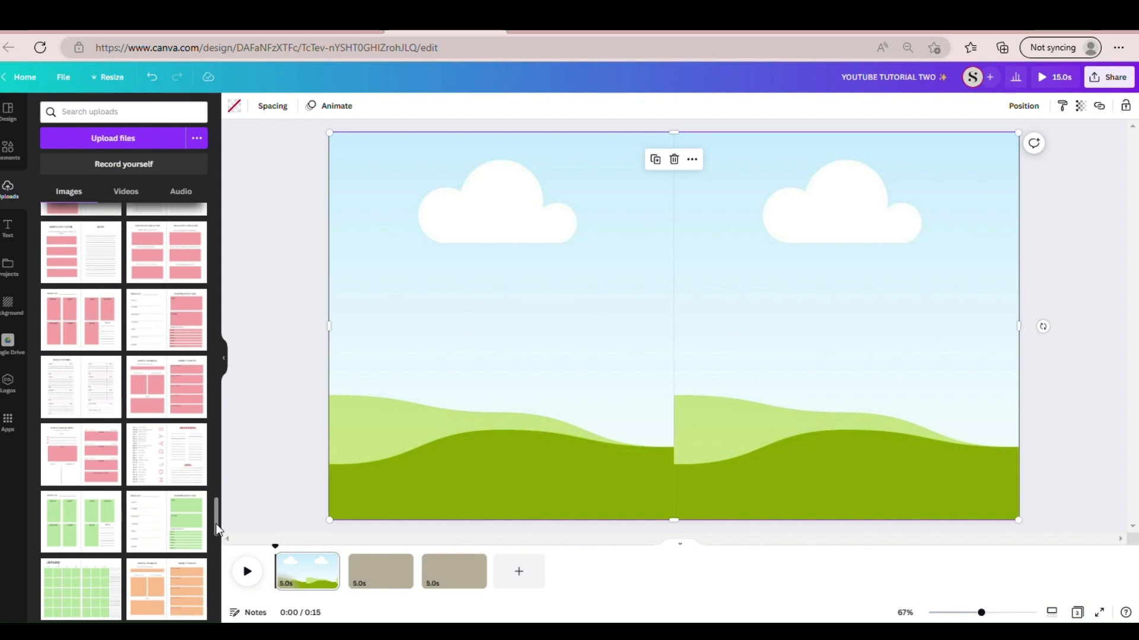
scroll(216, 524, "up", 10)
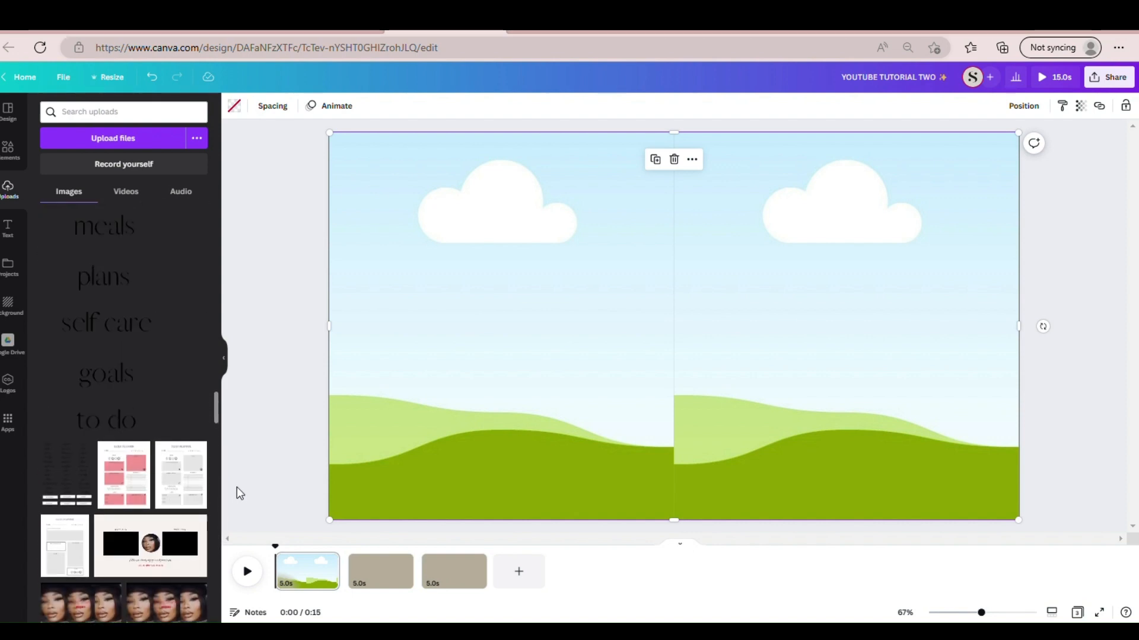
left_click_drag(237, 488, 211, 639)
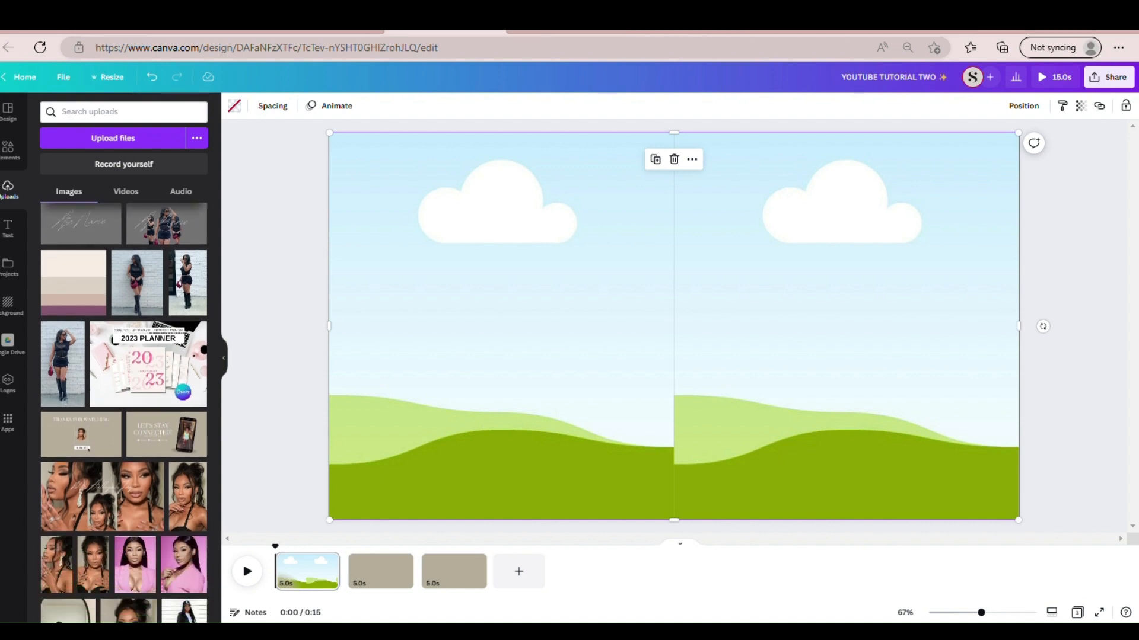
left_click_drag(59, 584, 358, 443)
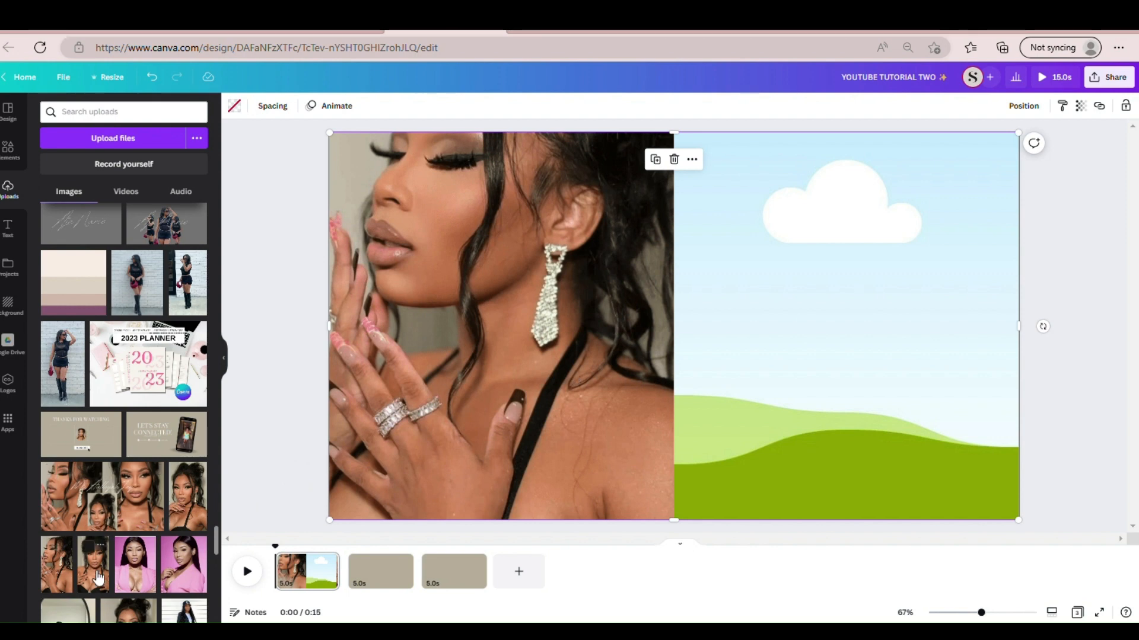
left_click_drag(98, 578, 675, 439)
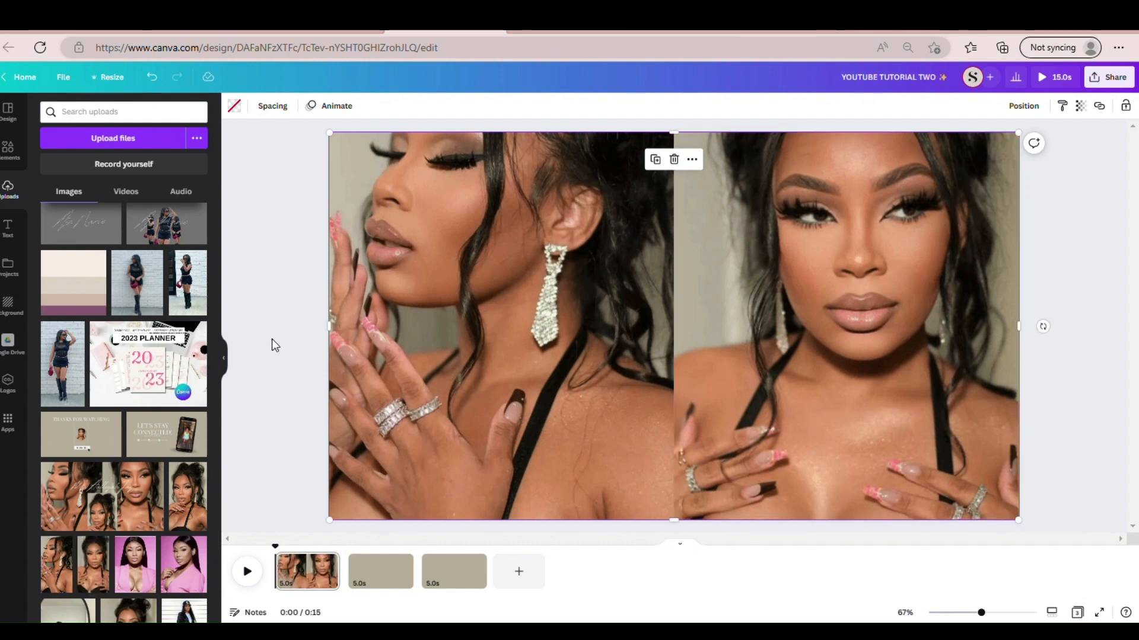
- Lock only the position of the two-photo background grid
left_click(271, 339)
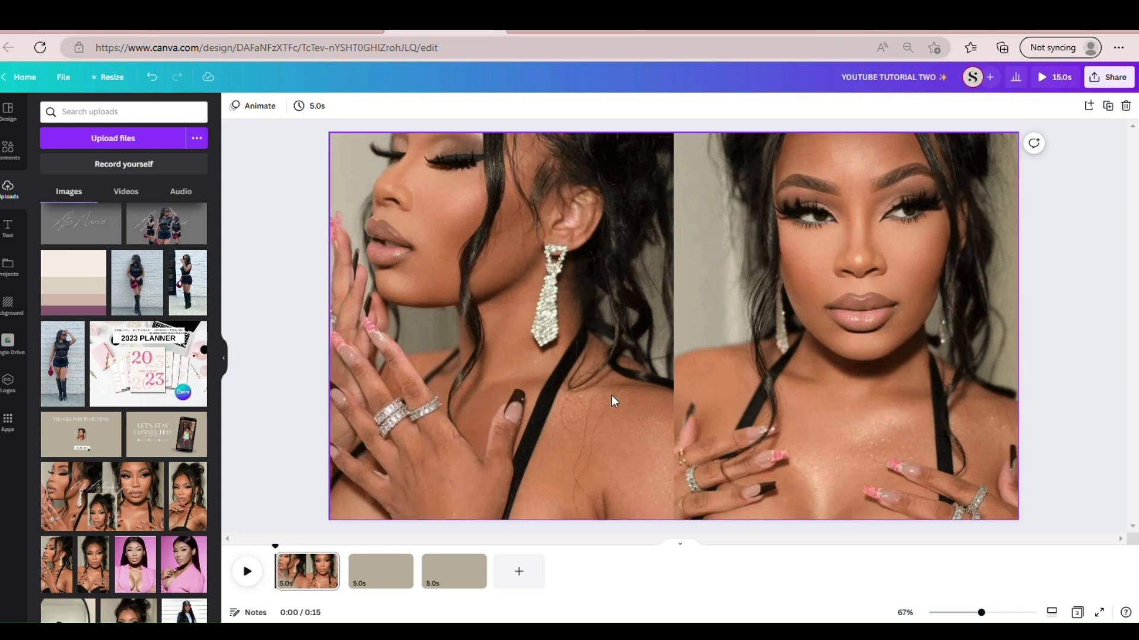
left_click(333, 519)
left_click(340, 529)
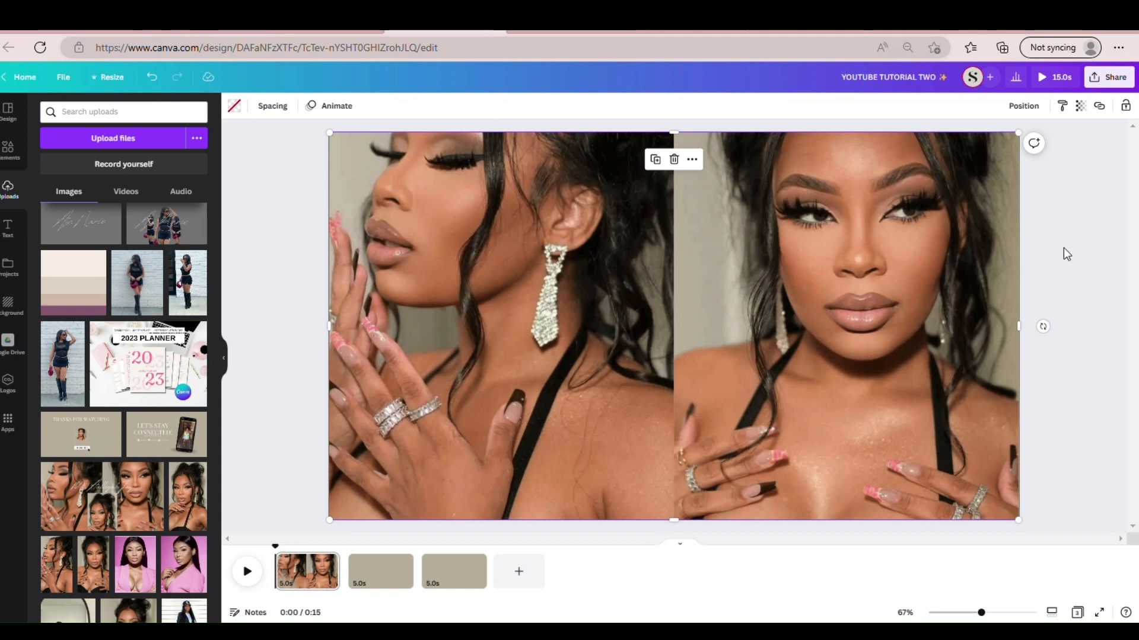
left_click(1130, 110)
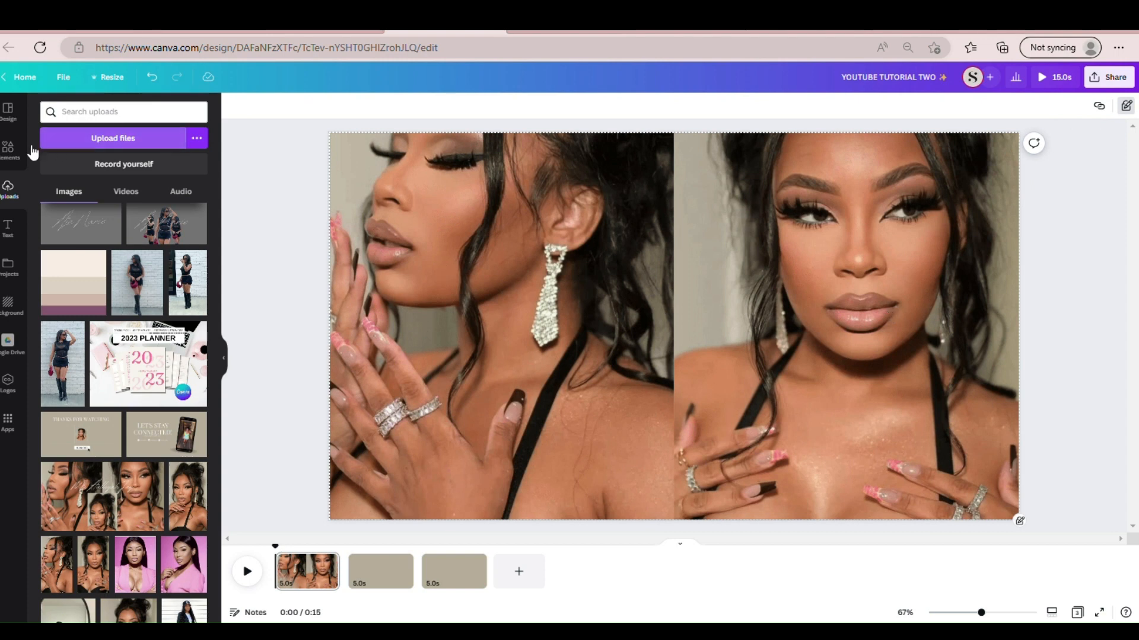
- Add a single-cell grid, shrink it to a small portrait rectangle and place it centred across the page's lower edge
left_click(9, 153)
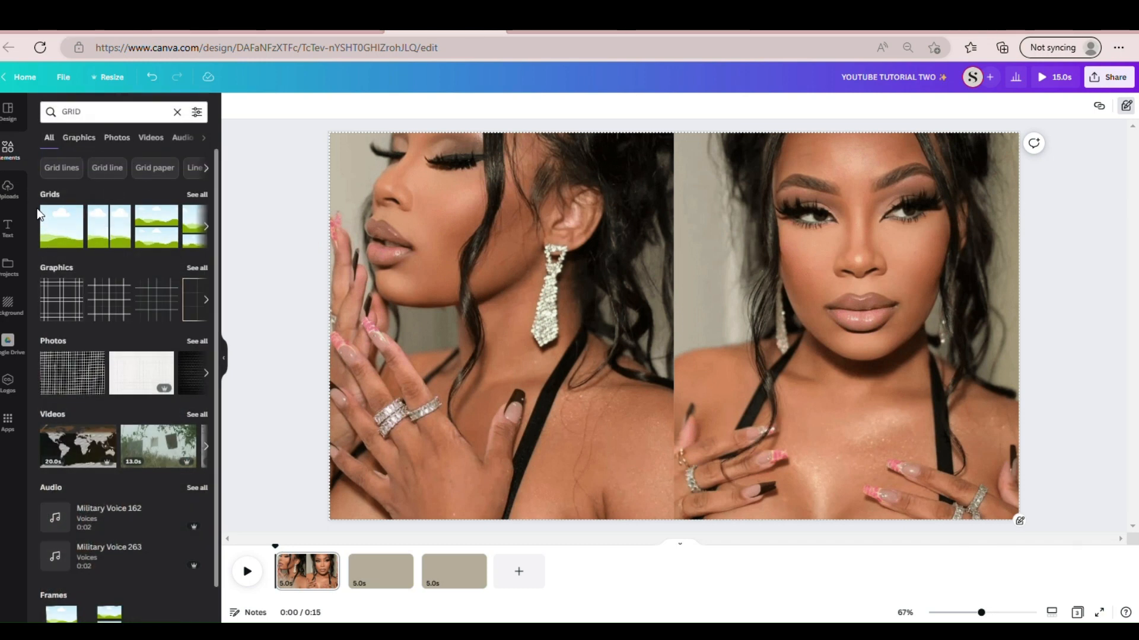
left_click(74, 235)
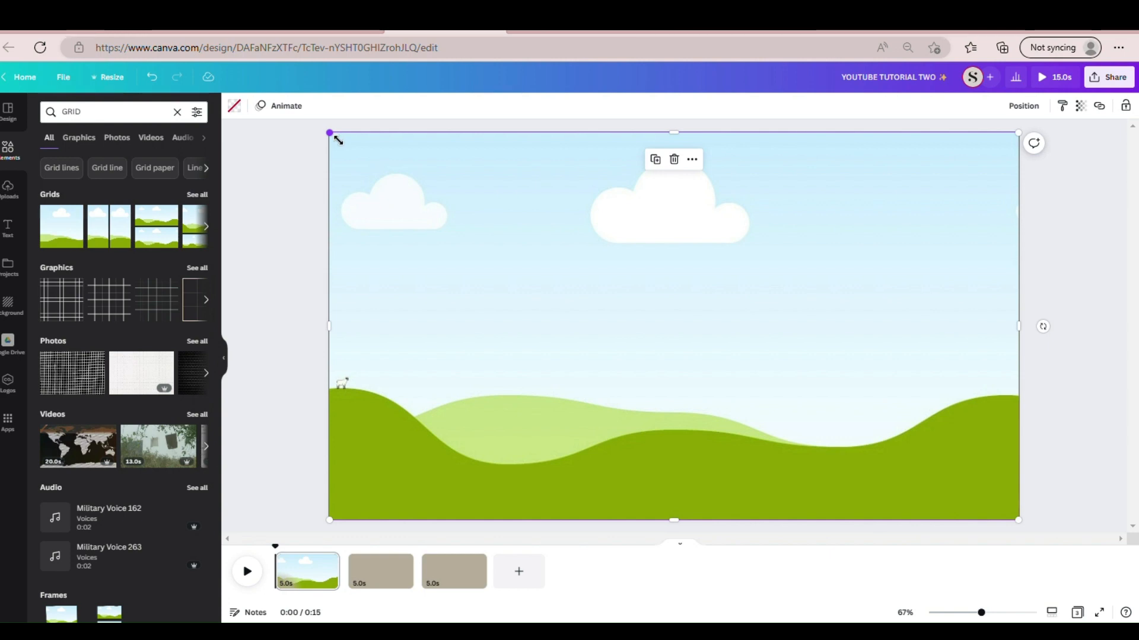
left_click_drag(336, 139, 876, 315)
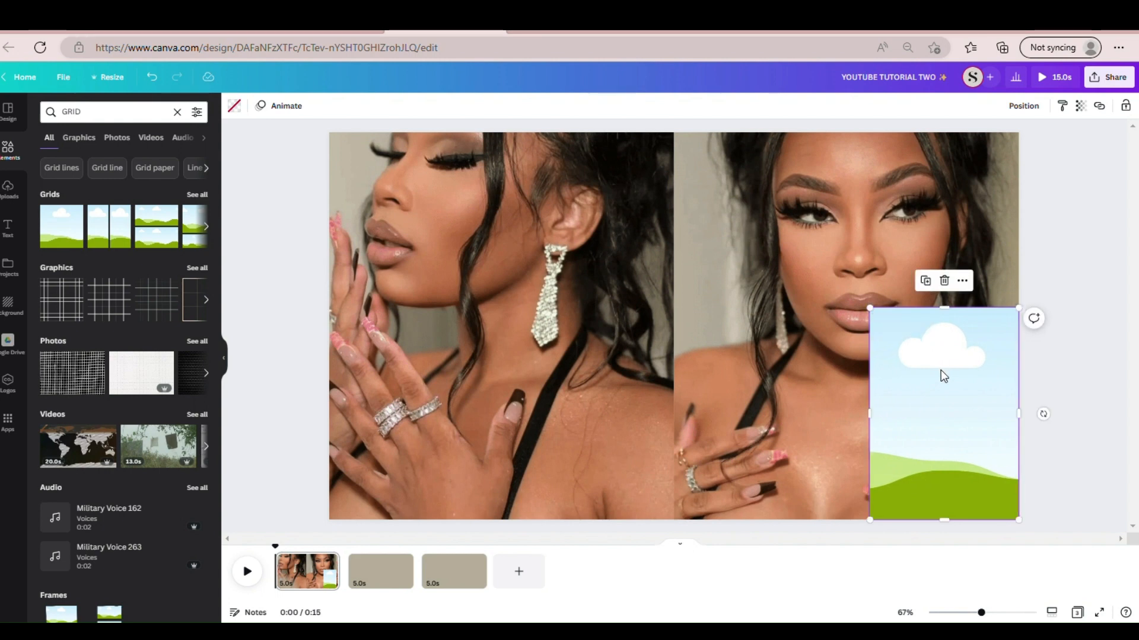
left_click_drag(941, 371, 690, 407)
left_click_drag(657, 469, 665, 488)
left_click(1073, 389)
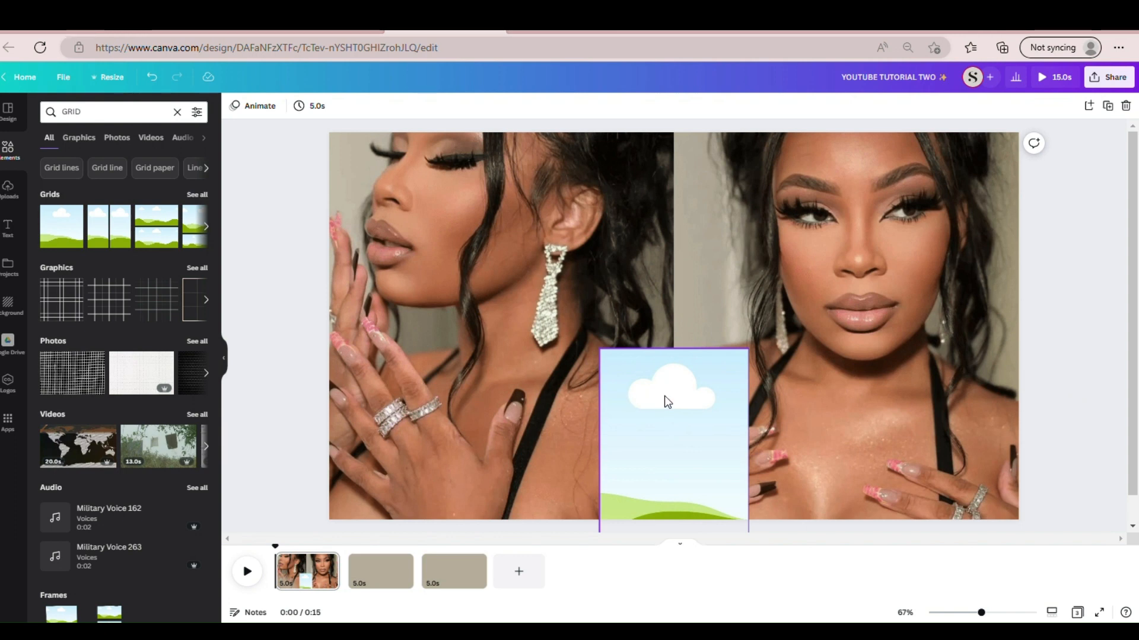
left_click_drag(665, 402, 669, 410)
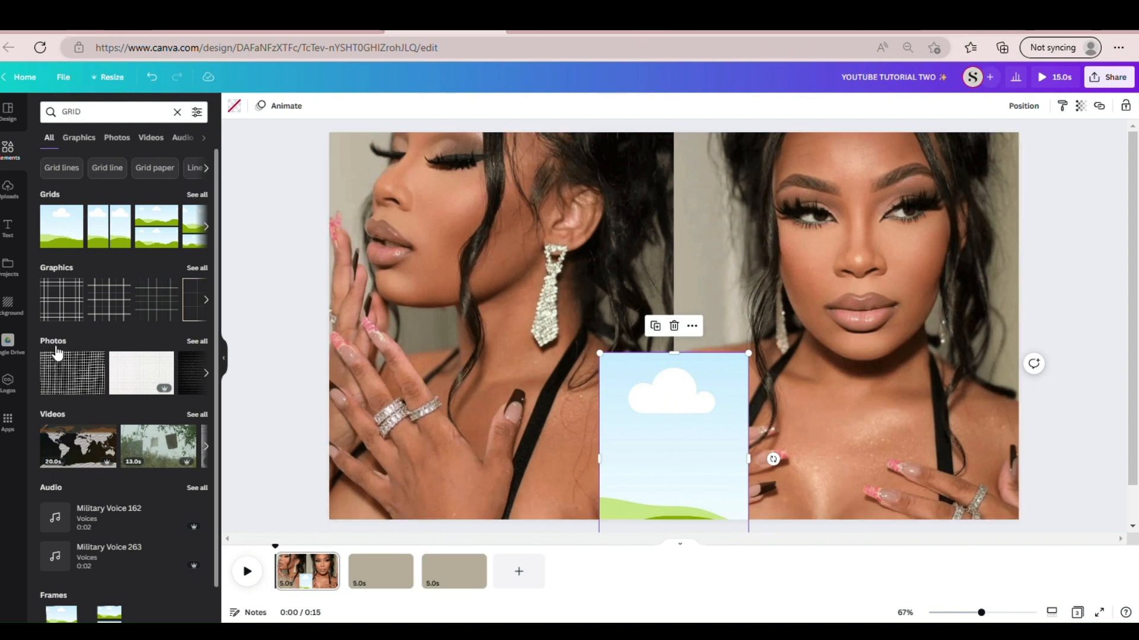
- Fill the small centre grid with the uploaded portrait showing one drop earring and a raised hand
left_click(11, 202)
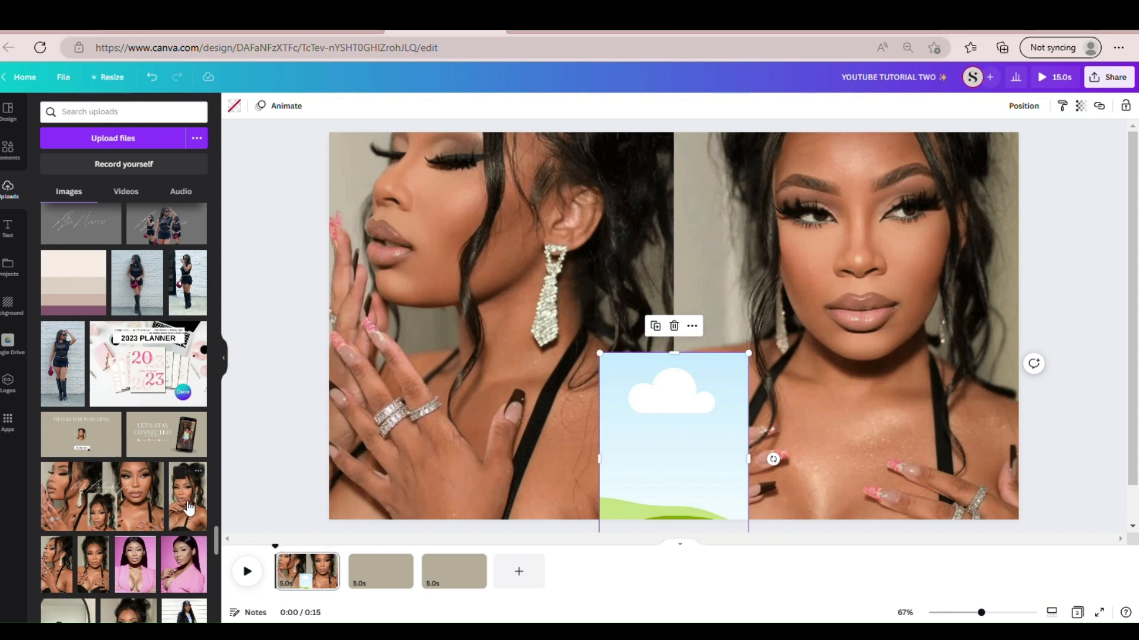
left_click_drag(187, 507, 671, 470)
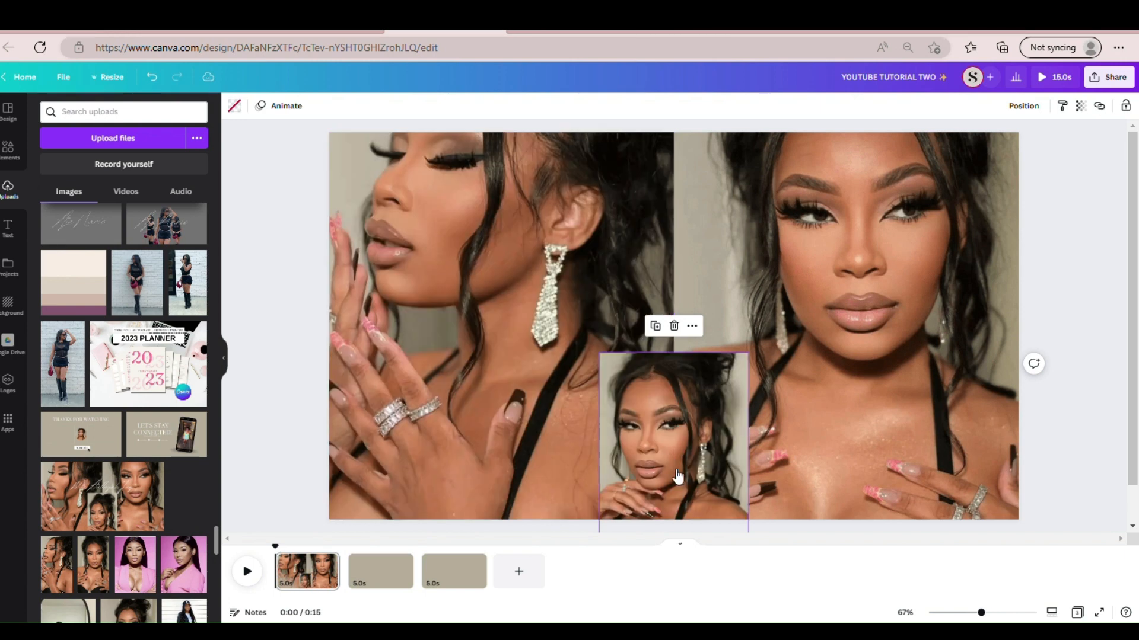
left_click(285, 406)
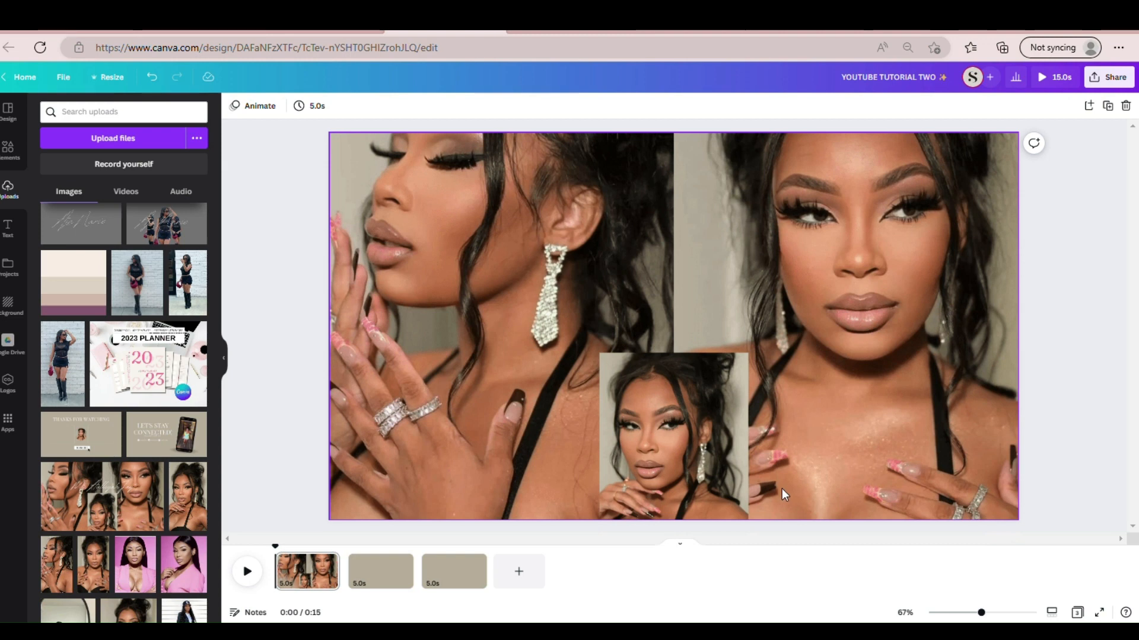
- Apply the Photo Rise animation to the small centre photo
left_click(702, 436)
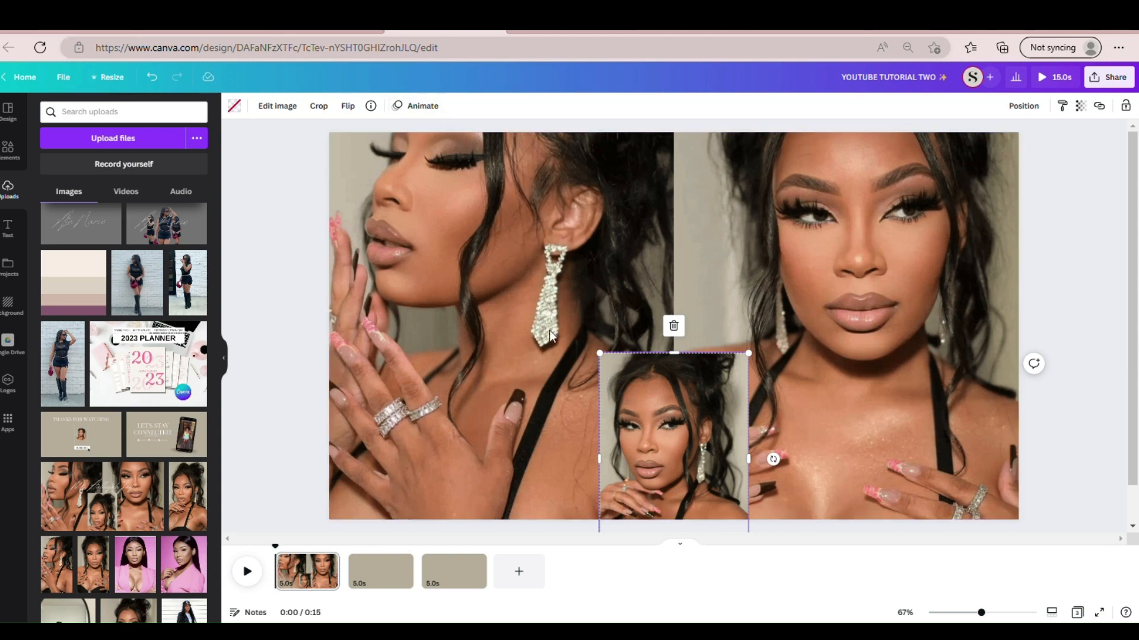
left_click(428, 113)
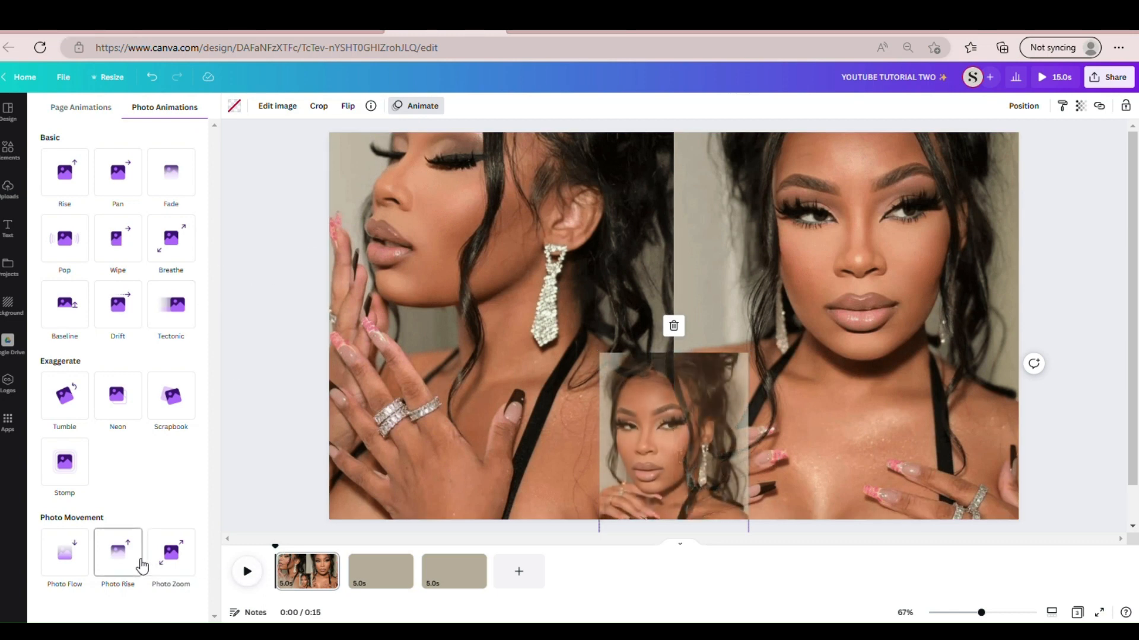
left_click(131, 565)
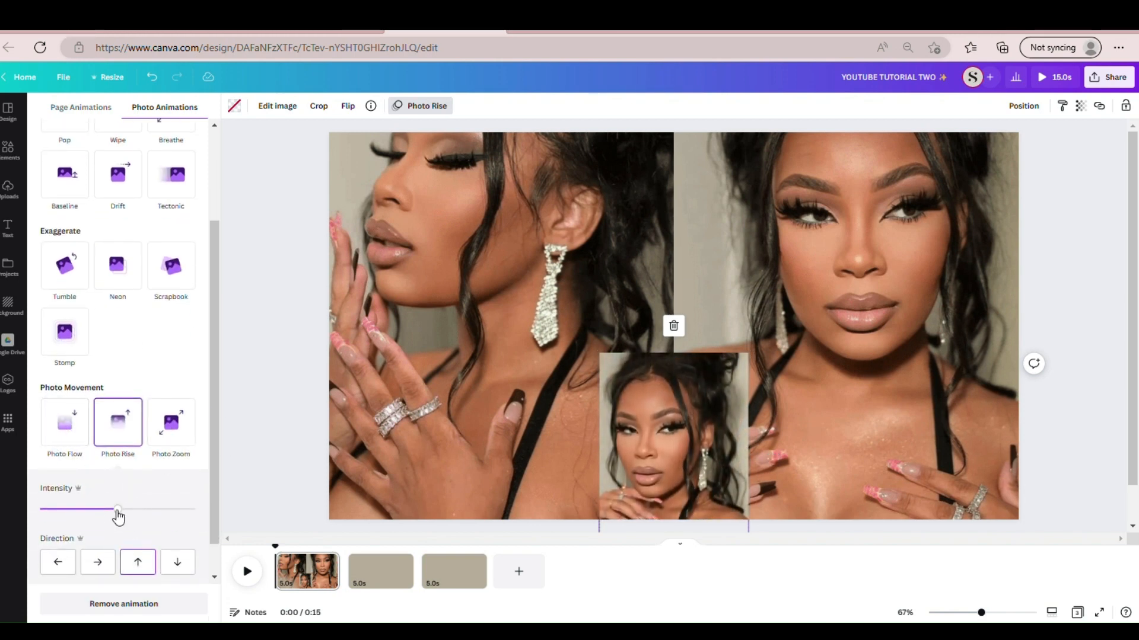
left_click(233, 389)
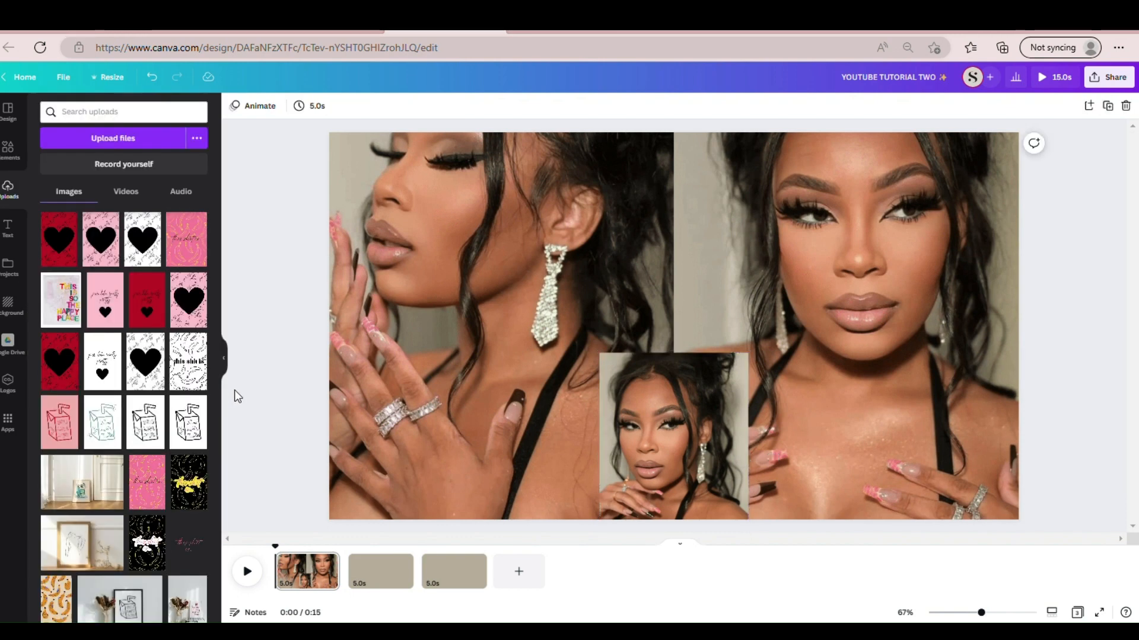
- Select the two-photo background grid and unlock it
left_click(376, 424)
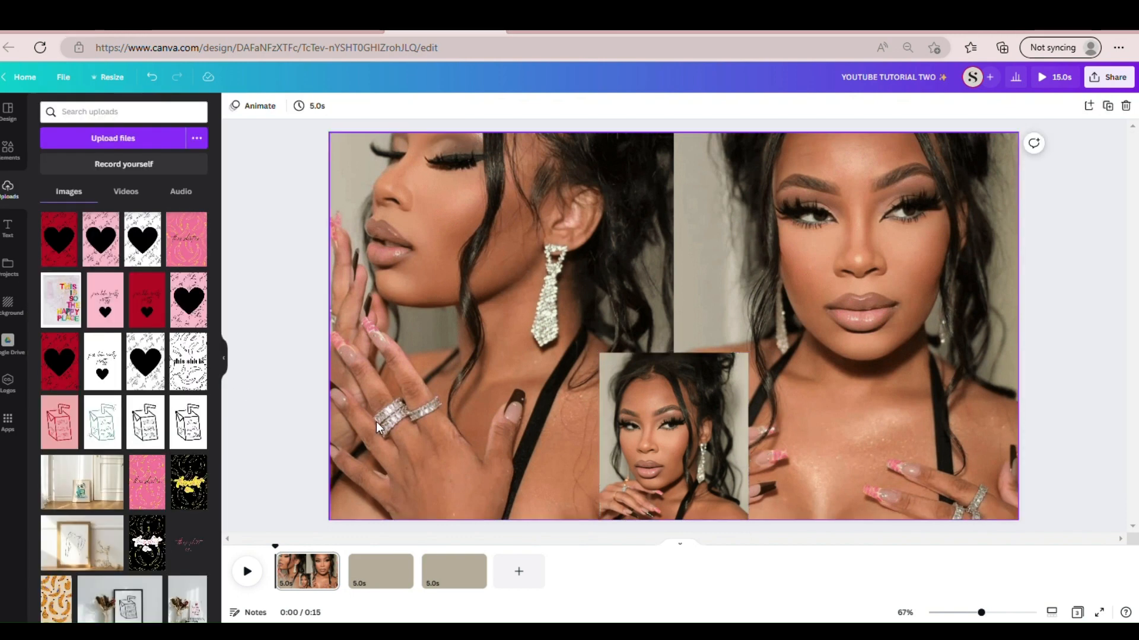
left_click(330, 528)
left_click(332, 514)
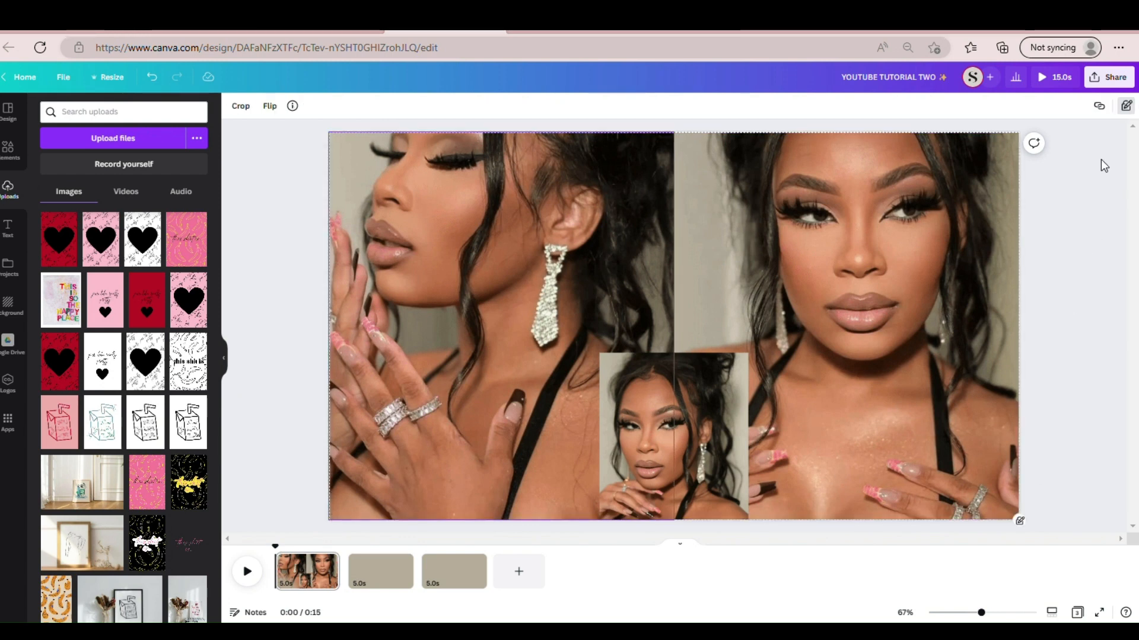
left_click(1127, 107)
left_click(1128, 106)
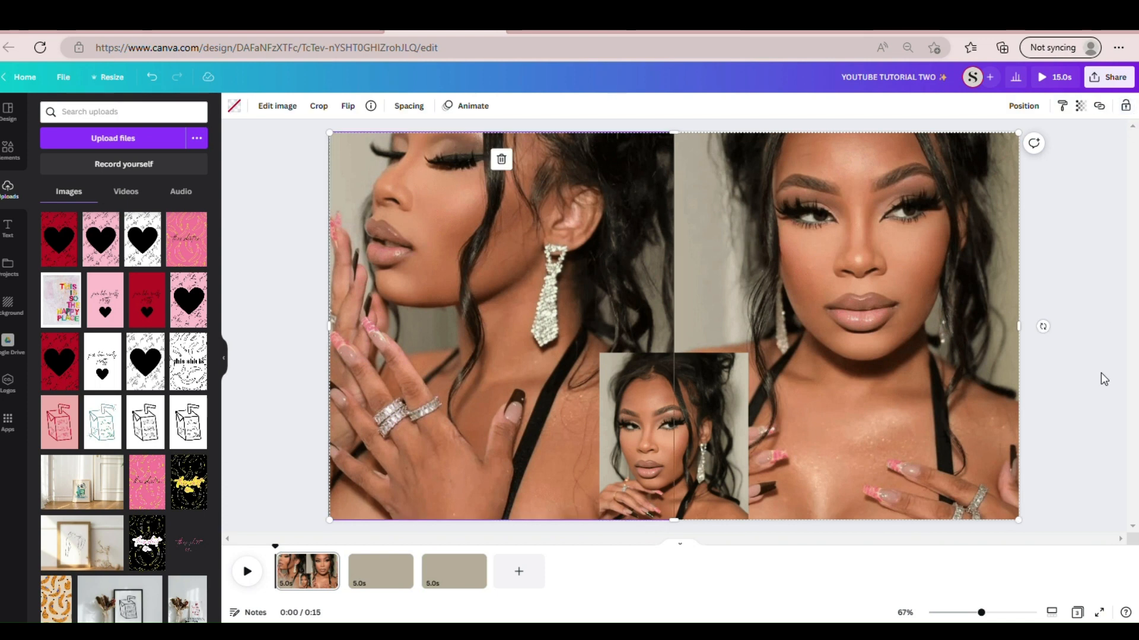
- Apply the Breathe photo animation to the whole two-photo background grid and lock the grid again
left_click(1101, 374)
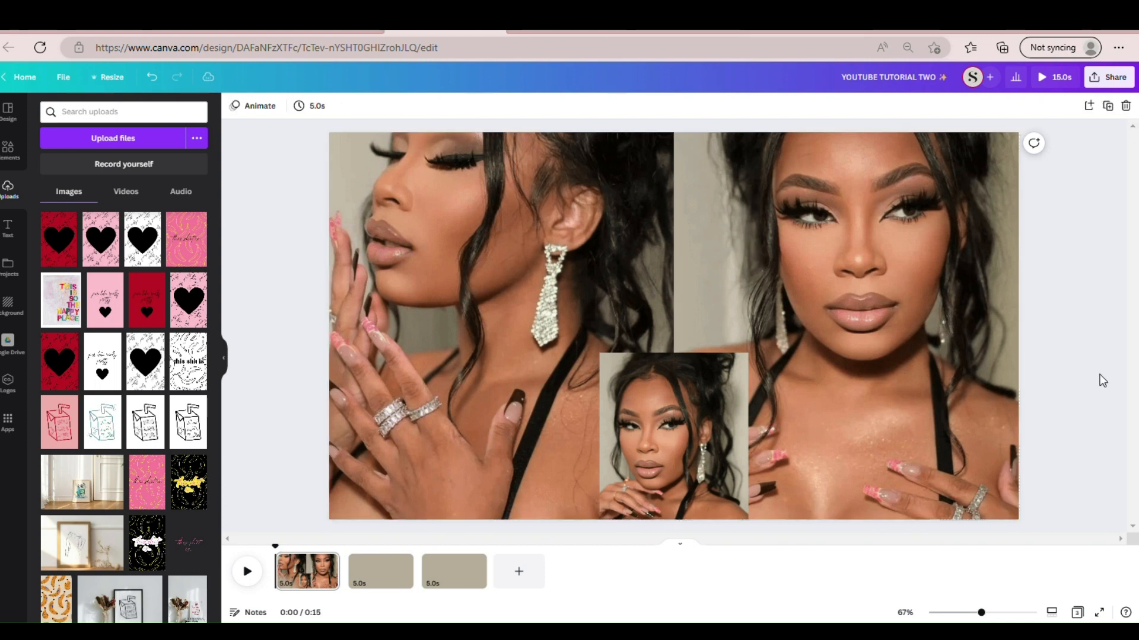
left_click(332, 515)
left_click(340, 528)
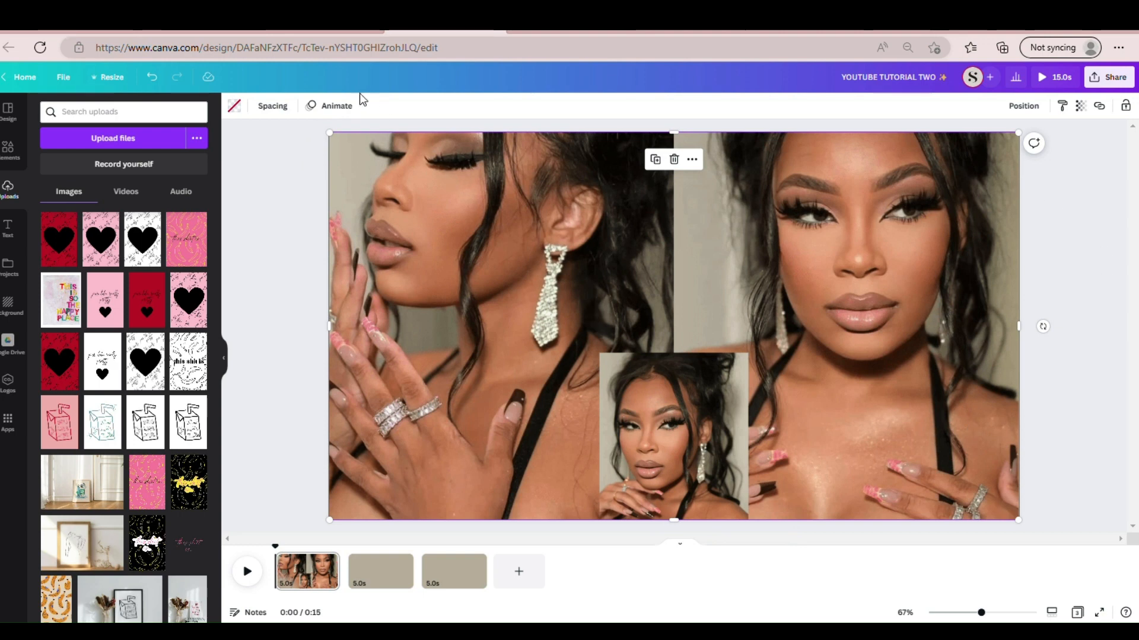
left_click(350, 106)
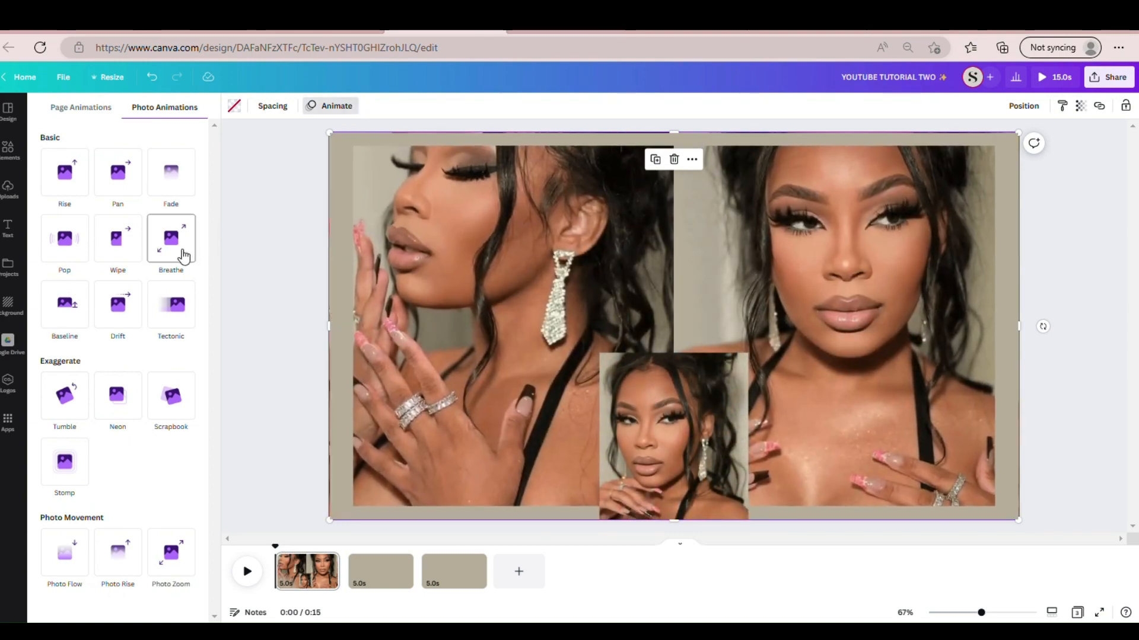
left_click(183, 255)
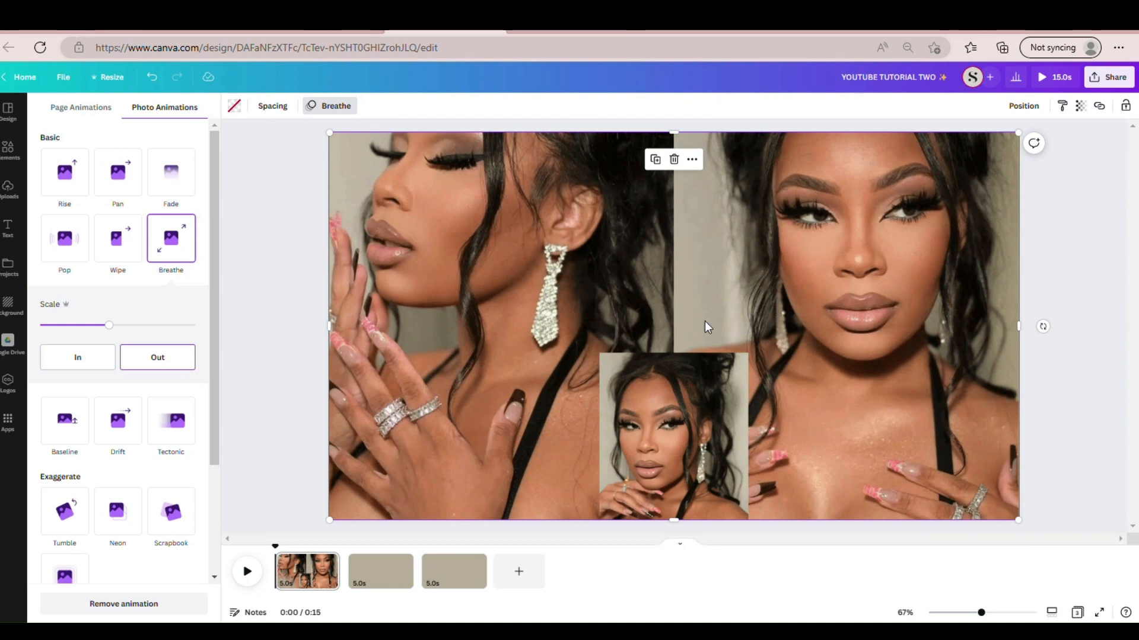
left_click(279, 308)
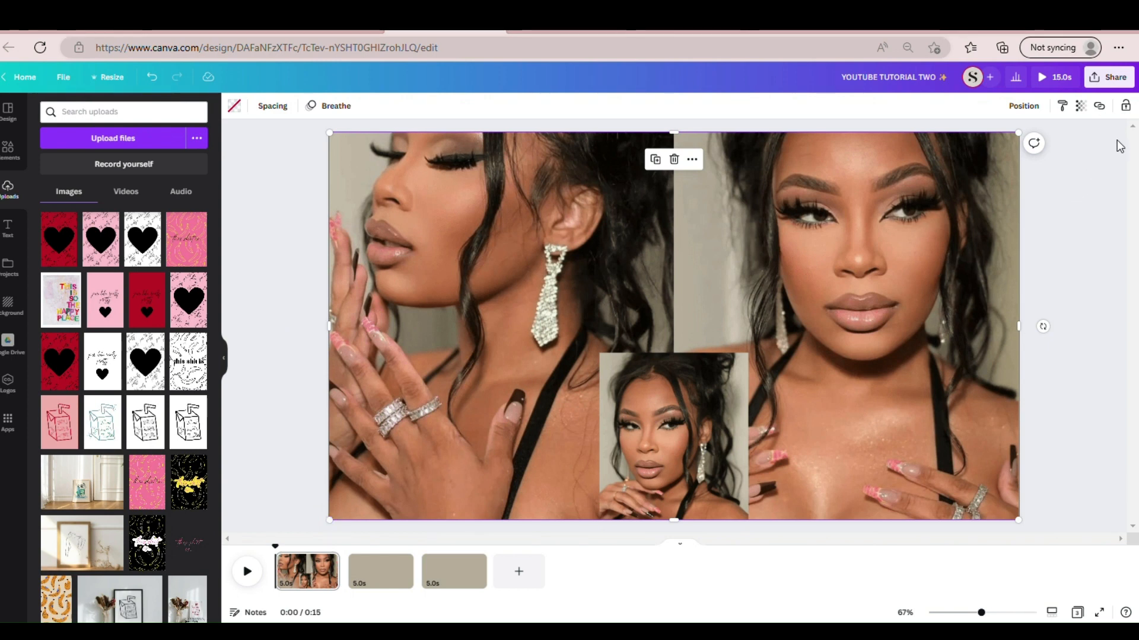
left_click(1125, 106)
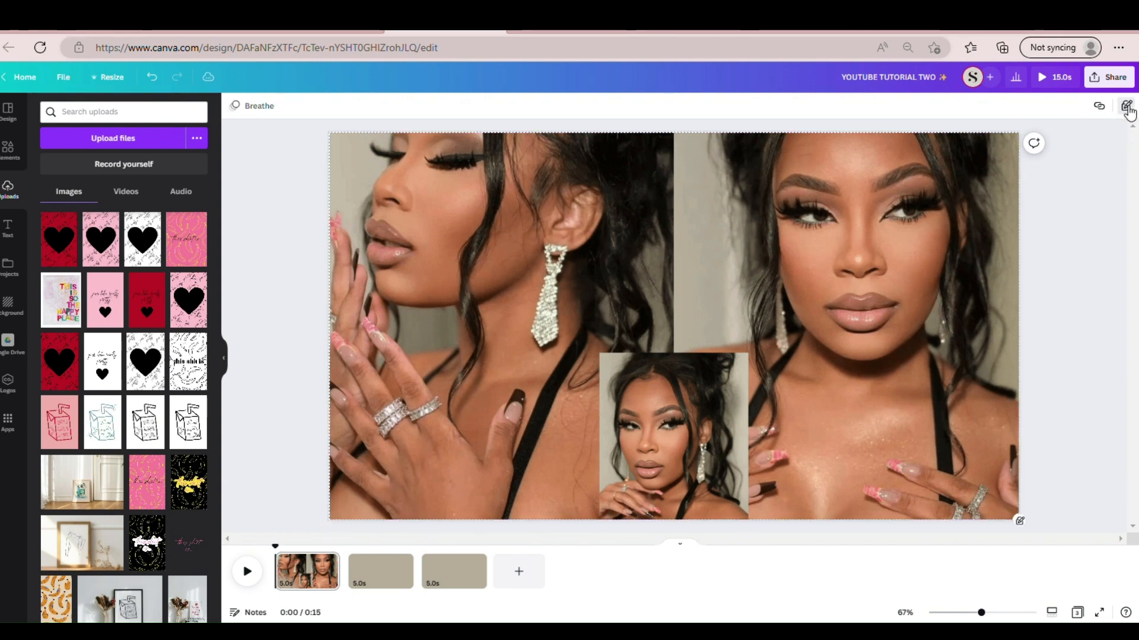
left_click(1067, 393)
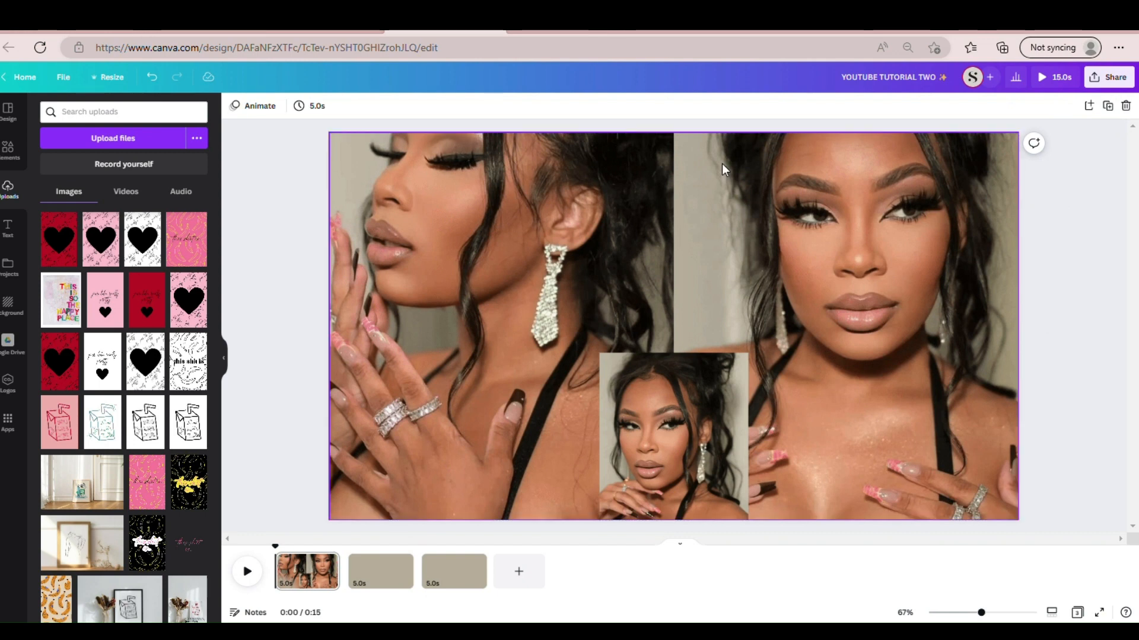
- Add a text box to the page reading "Ms." followed by the featured creator's full name
key("t")
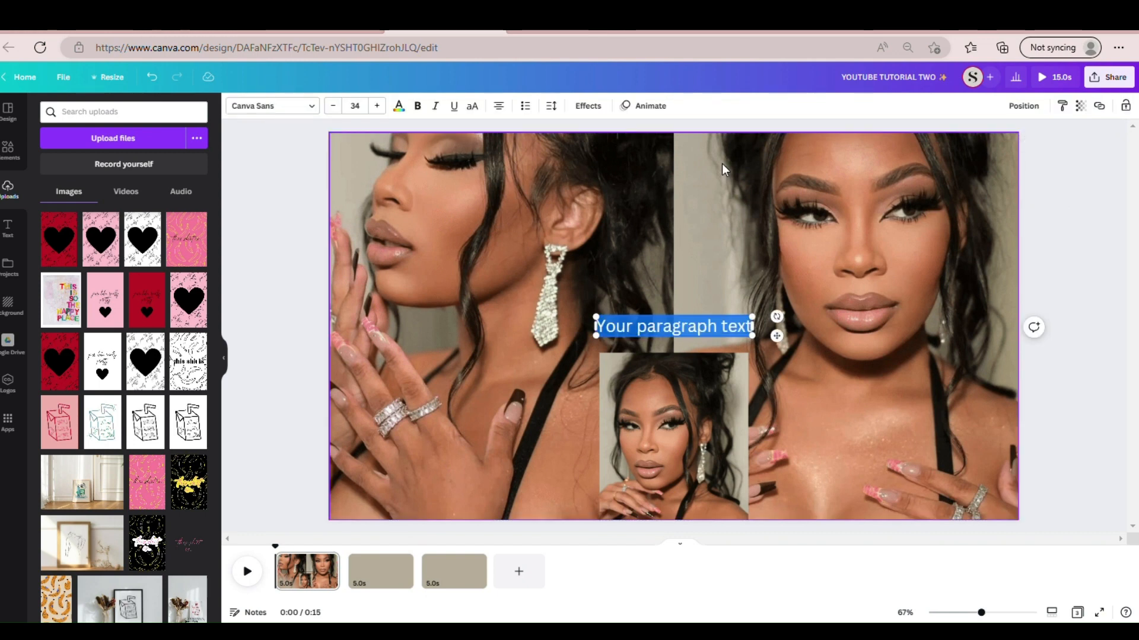
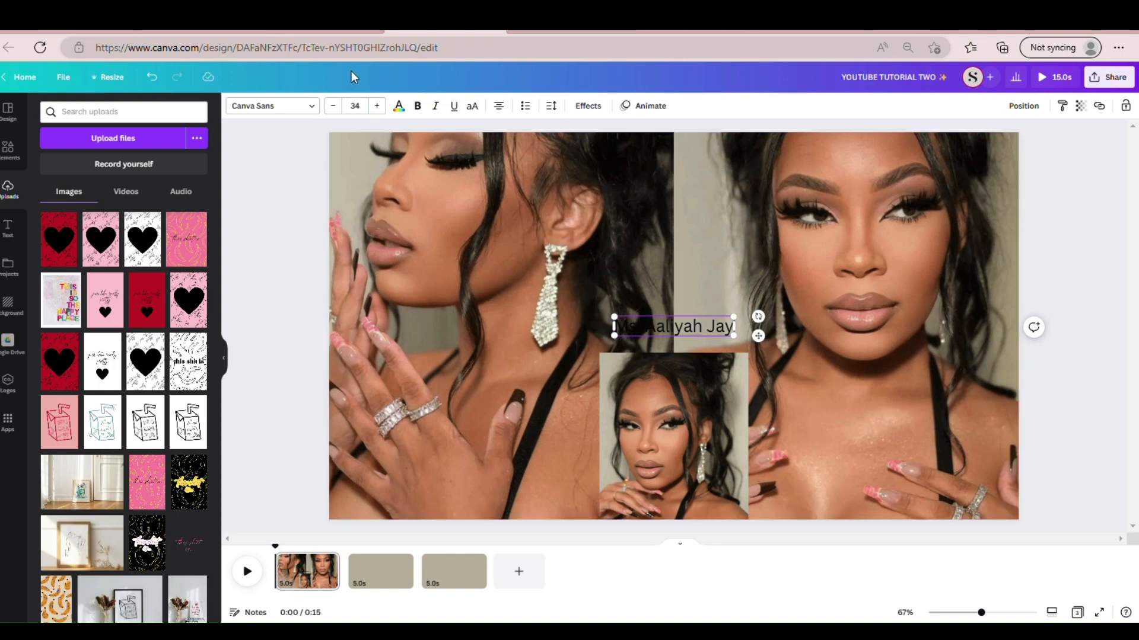
- Search the fonts for "signature" and apply the Signature font to the name text
left_click(307, 107)
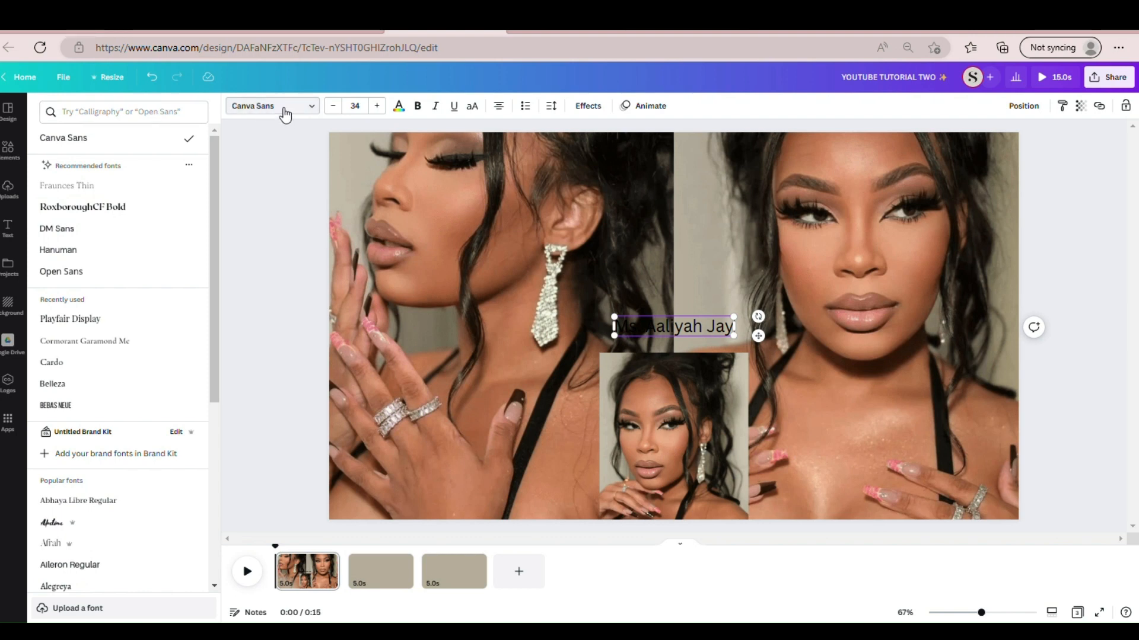
left_click(133, 113)
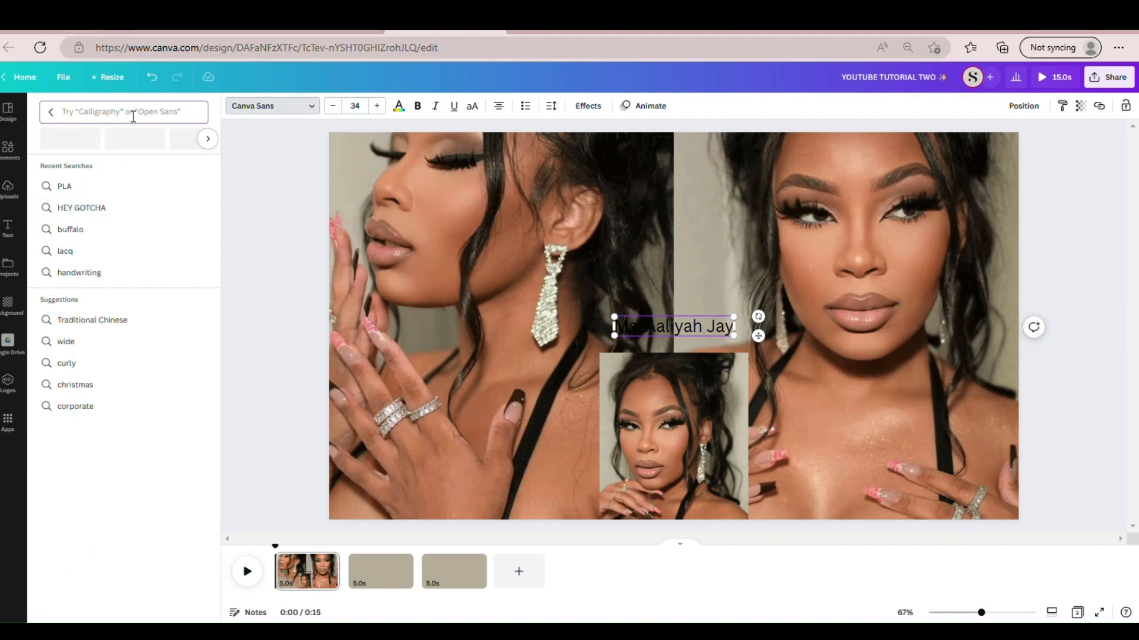
type("signat")
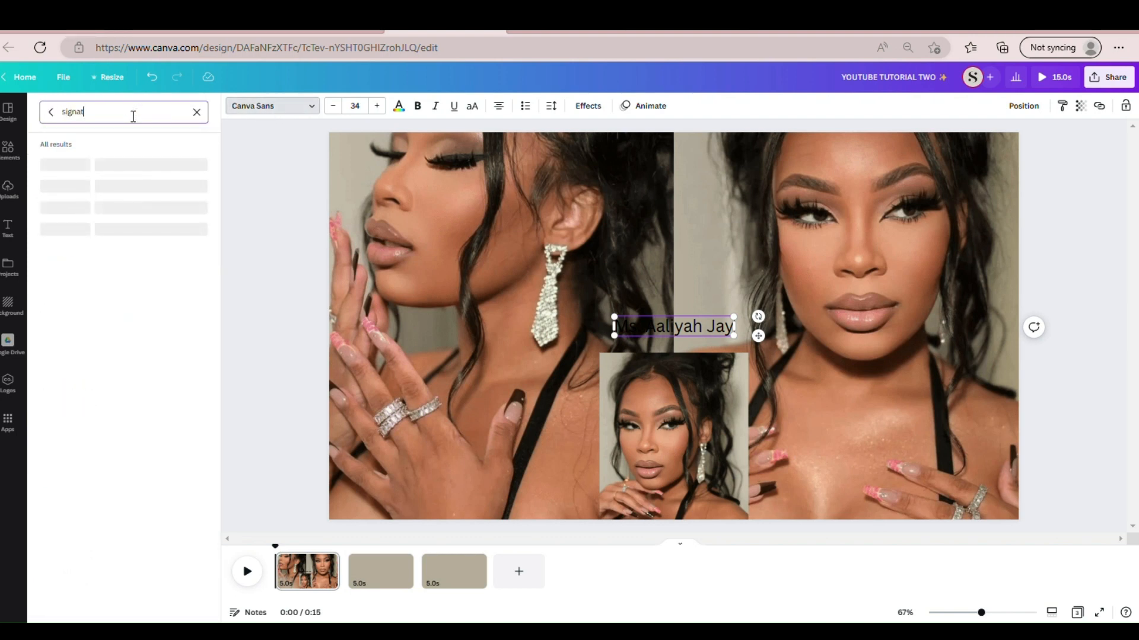
type("ure")
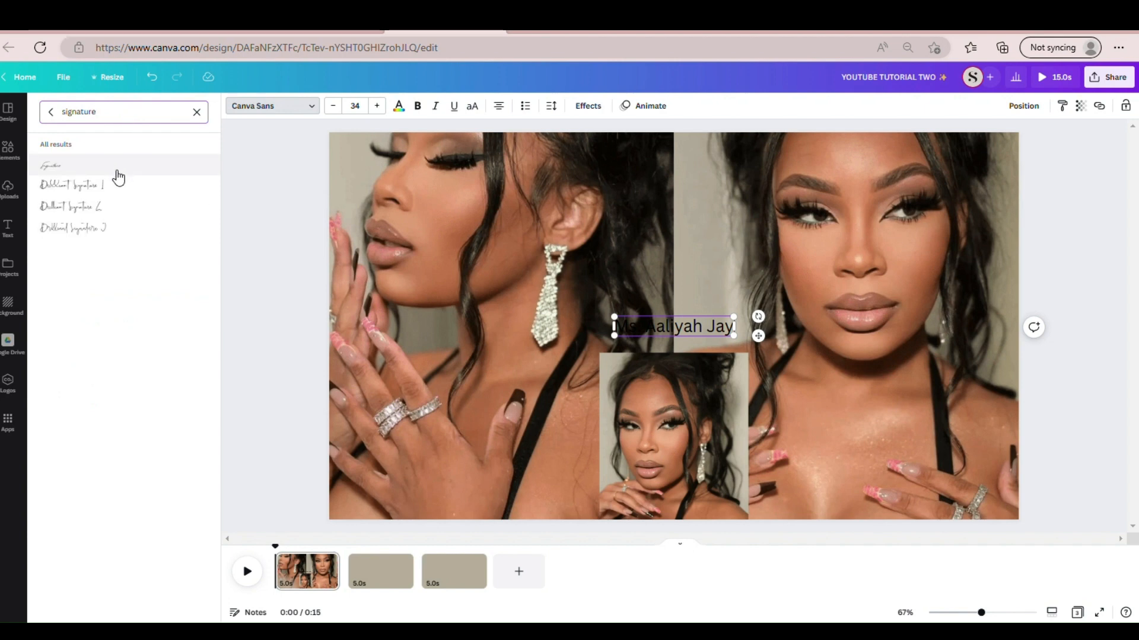
left_click(118, 172)
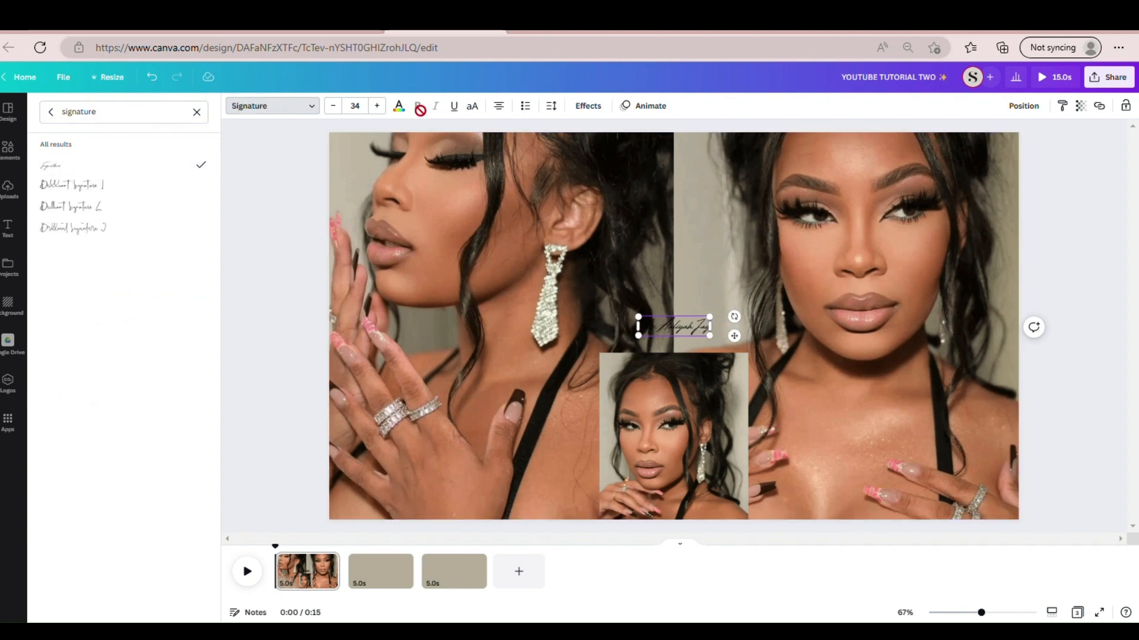
- Colour the name text white, enlarge it to about size 181 and place it just above the small portrait
left_click(399, 107)
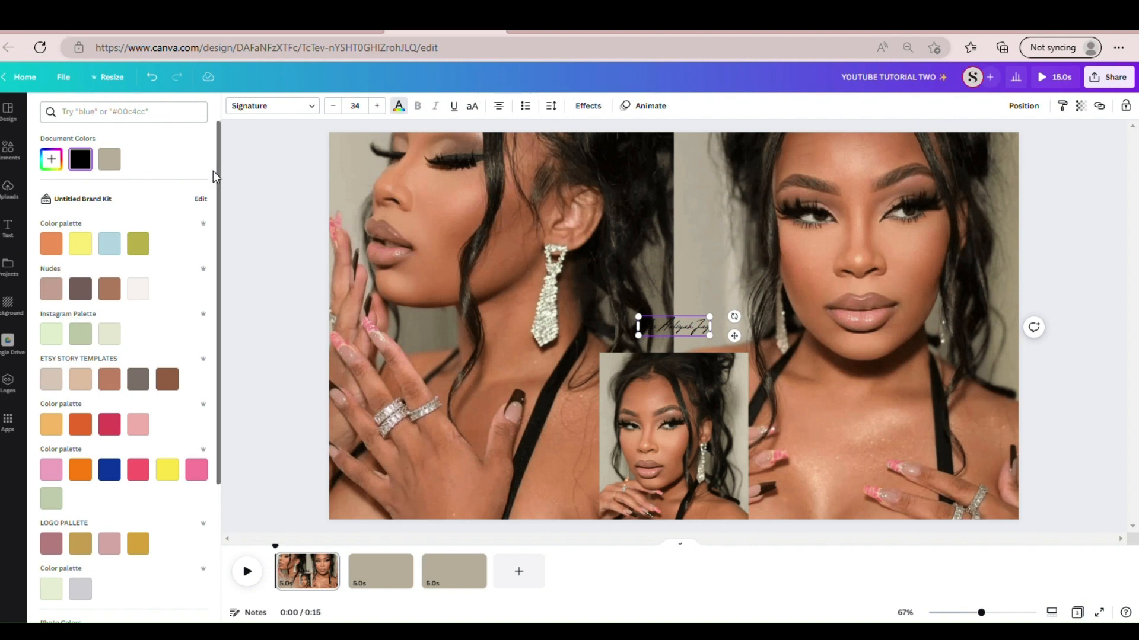
scroll(213, 178, "down", 5)
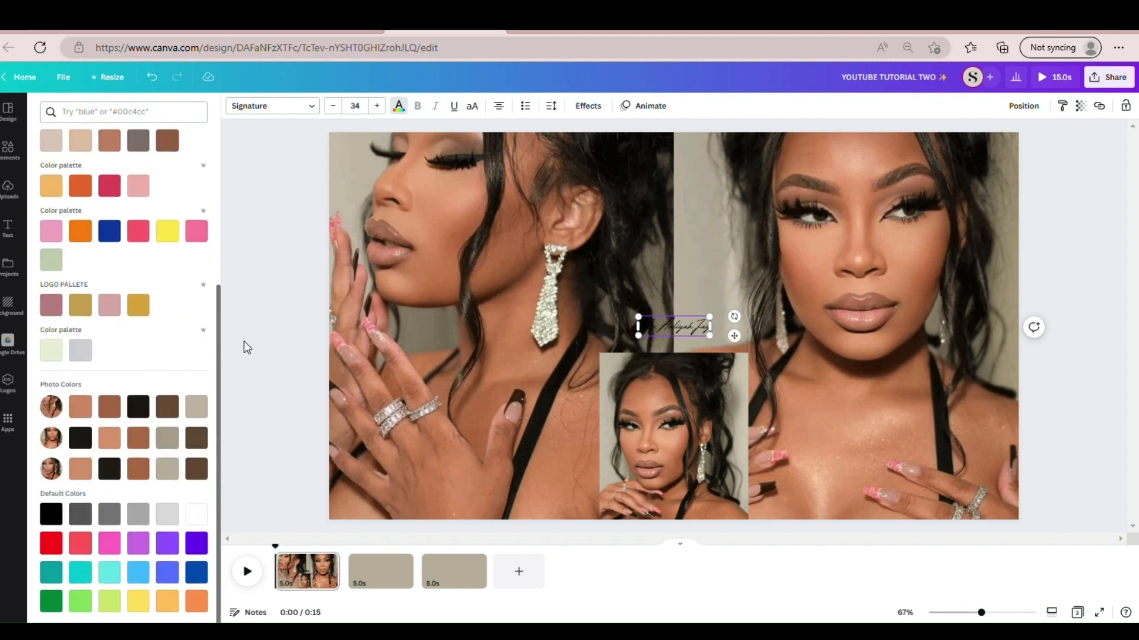
left_click(196, 510)
mouse_move(639, 337)
left_mouse_down()
mouse_move(394, 410)
mouse_move(351, 493)
left_mouse_up()
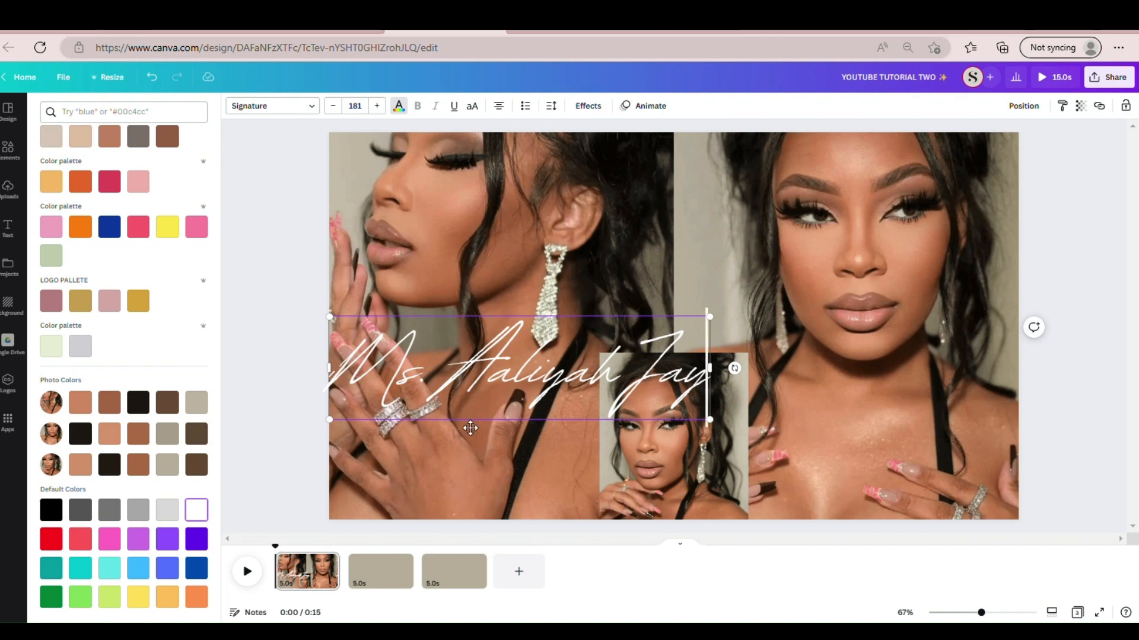
mouse_move(469, 431)
left_mouse_down()
mouse_move(615, 332)
mouse_move(614, 361)
left_mouse_up()
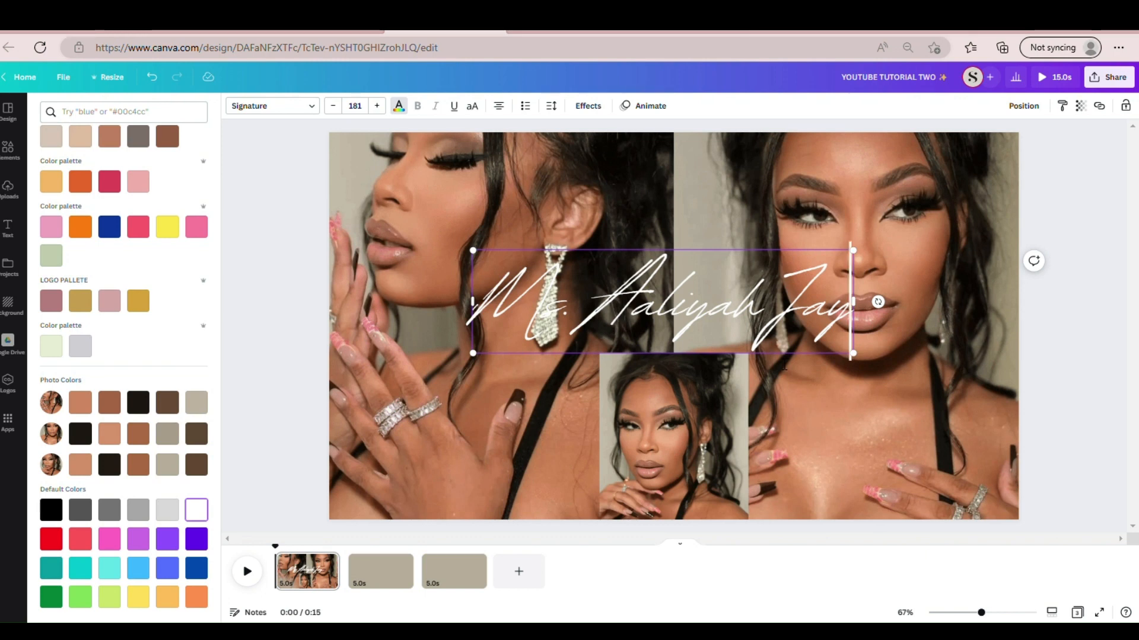
- Switch to the finished YouTube intro/outro design and inspect the name text on its first page for comparison
left_click(782, 31)
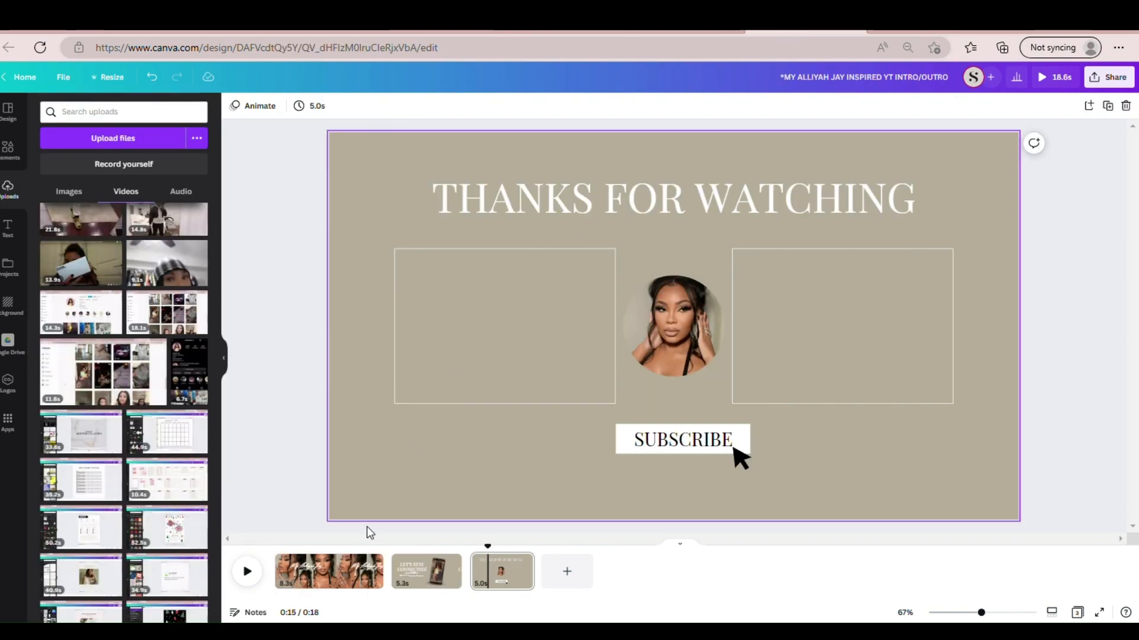
left_click(315, 566)
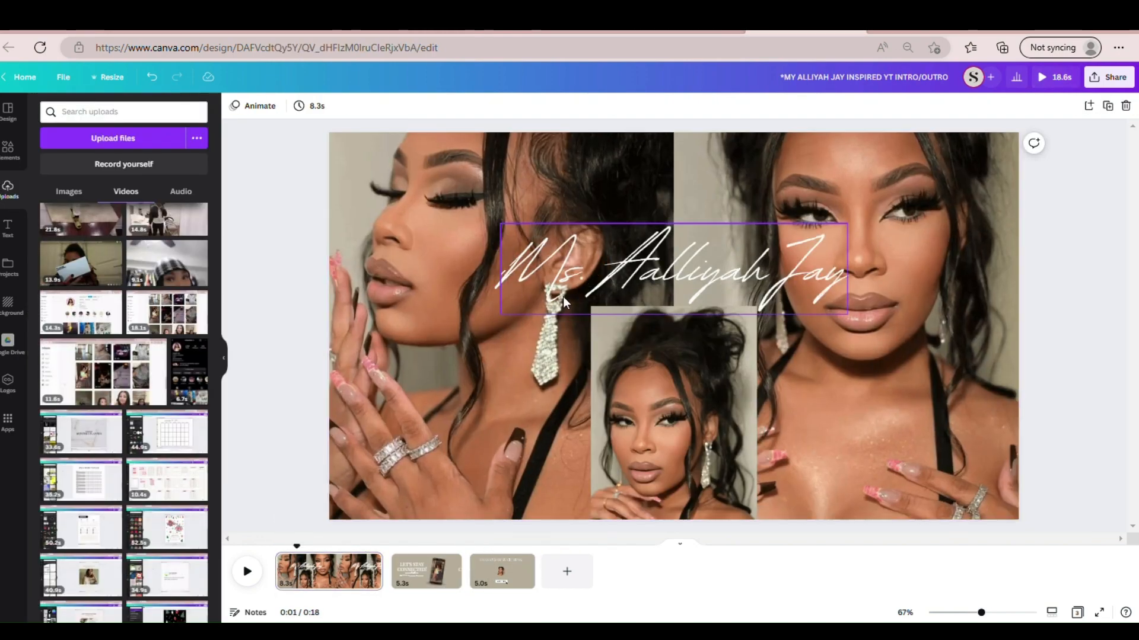
left_click(593, 280)
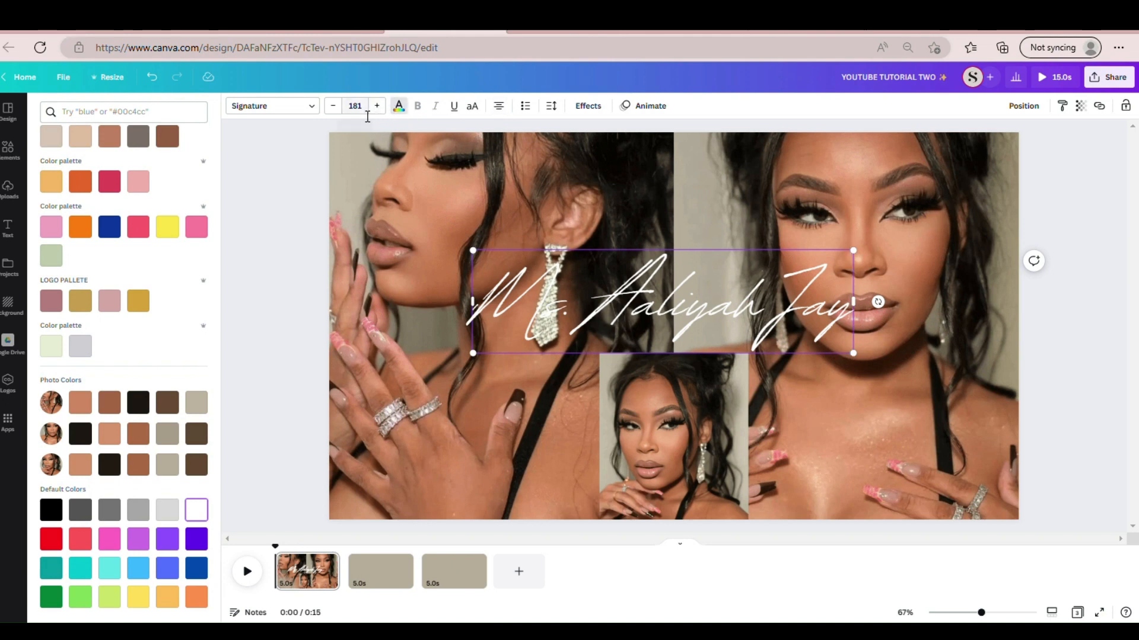
- Set the name text's font size to 158 and align it to the horizontal centre of the page
left_click(367, 113)
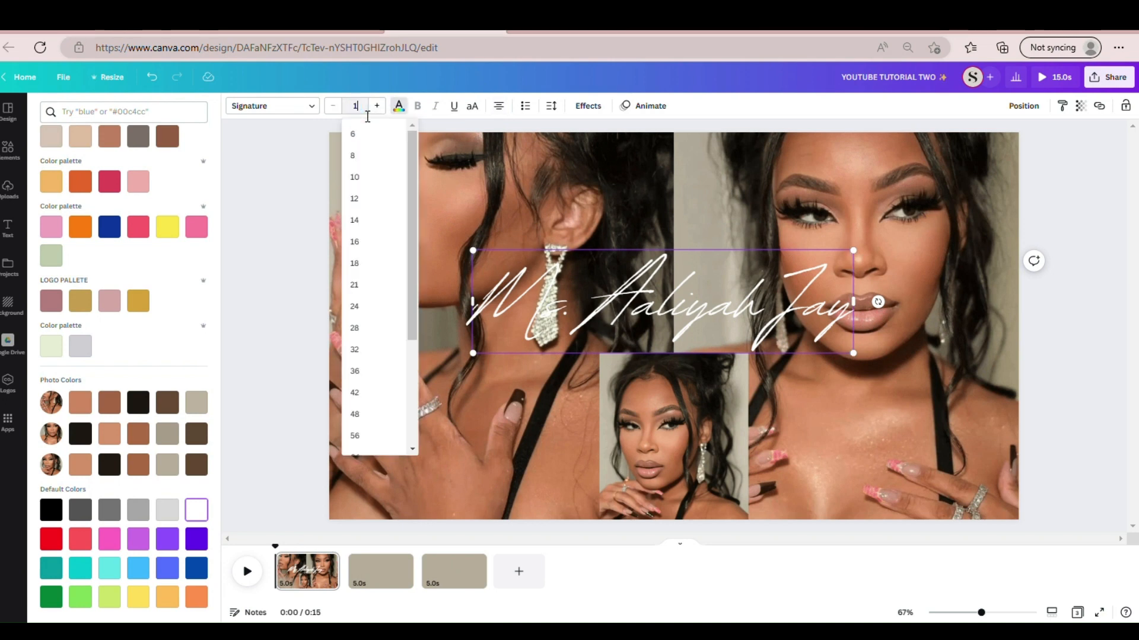
key("Return")
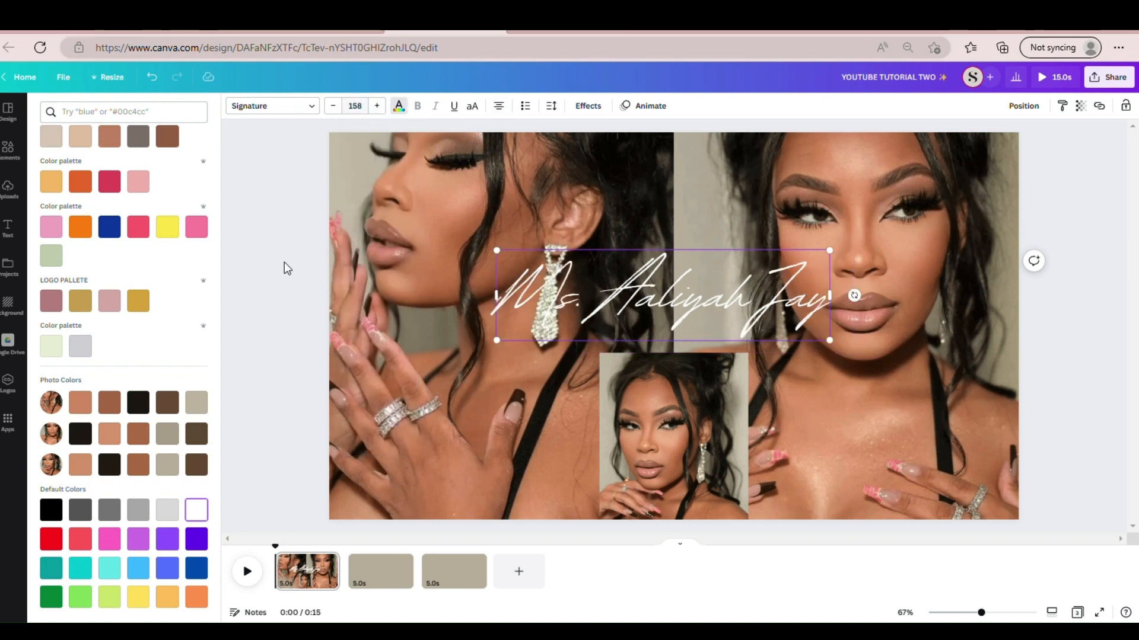
left_click(274, 285)
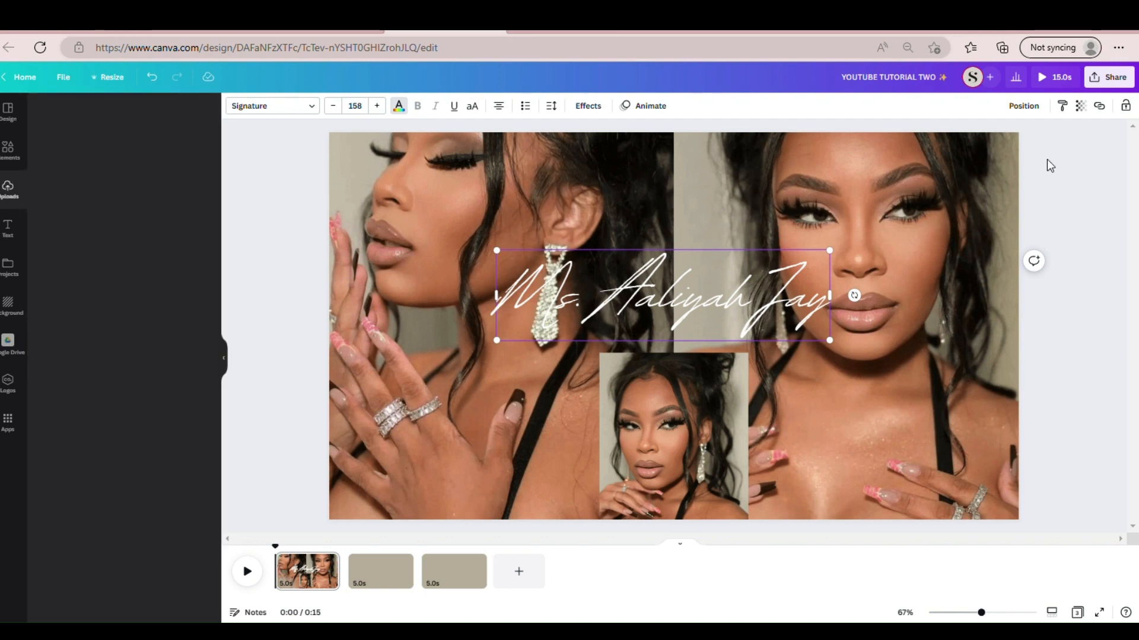
left_click(1036, 107)
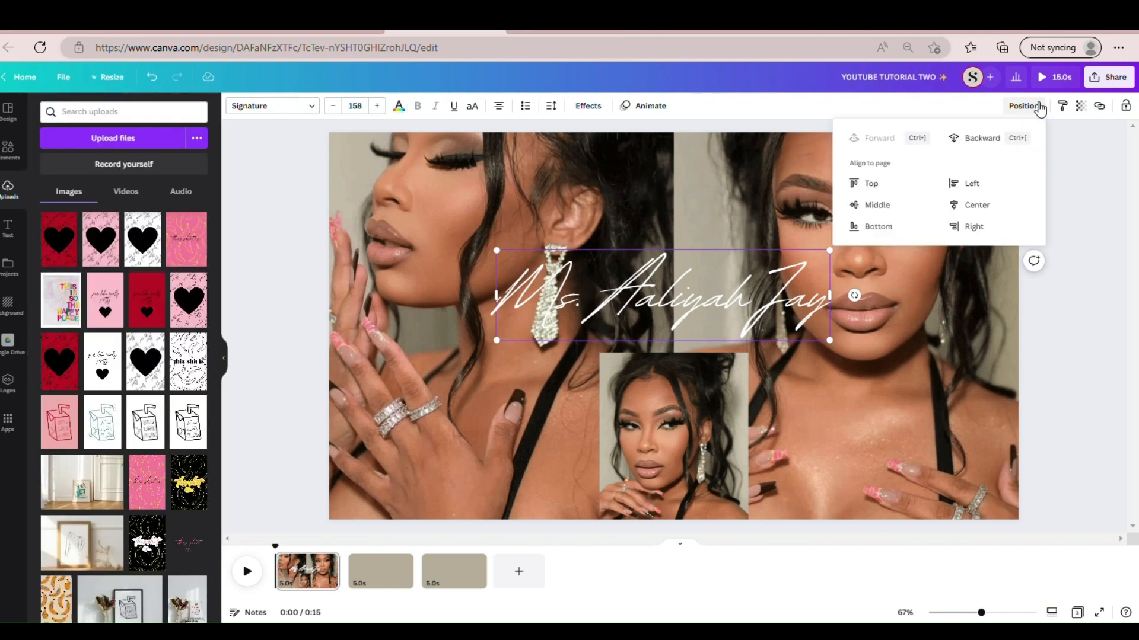
left_click(957, 208)
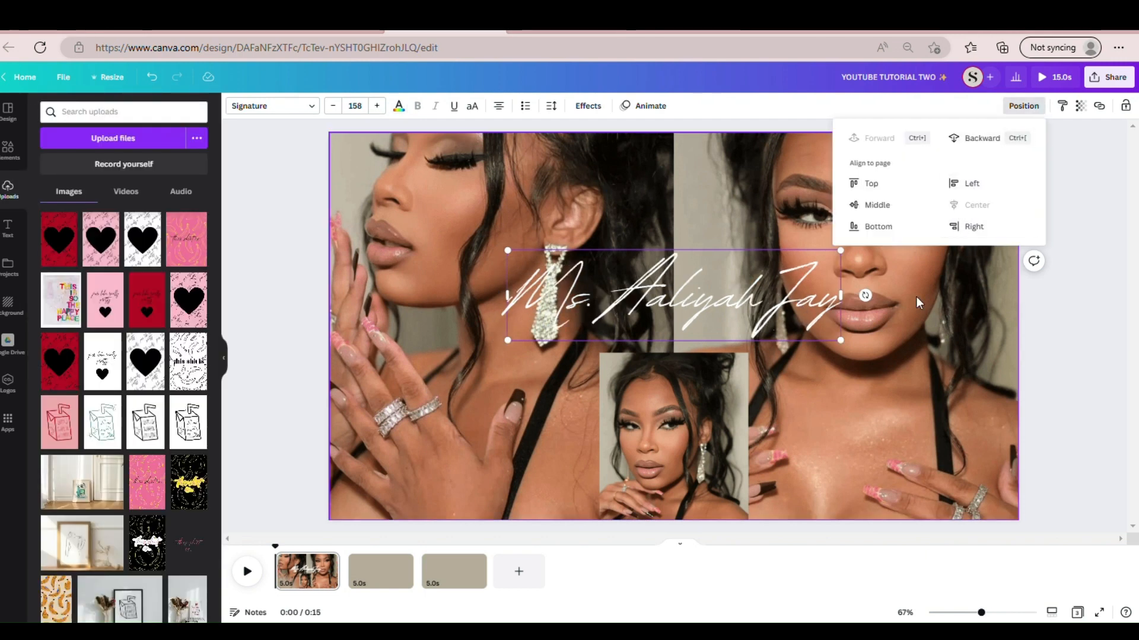
left_click(1040, 418)
- Check the centre alignment of the name text and of the small portrait against the page
left_click(797, 305)
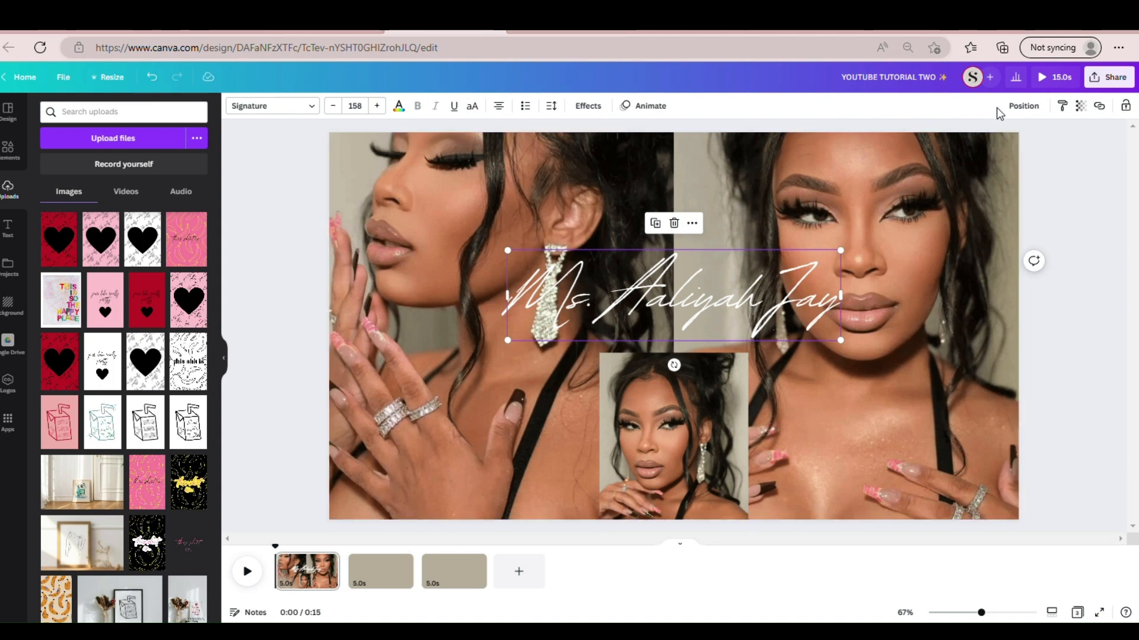
left_click(1022, 106)
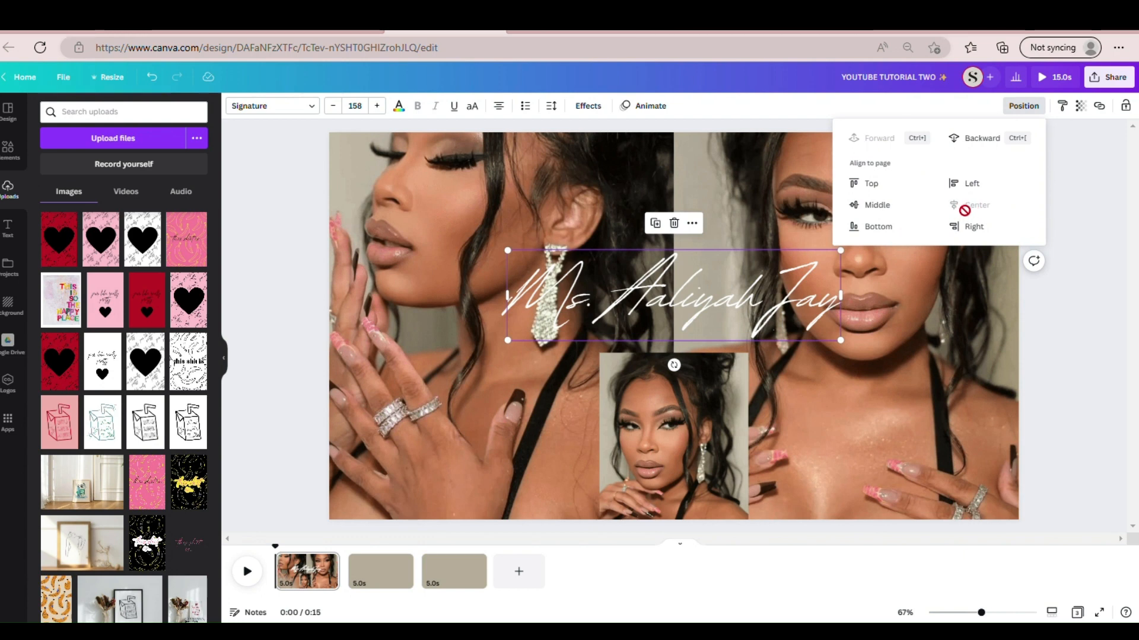
left_click(1077, 379)
left_click(1069, 389)
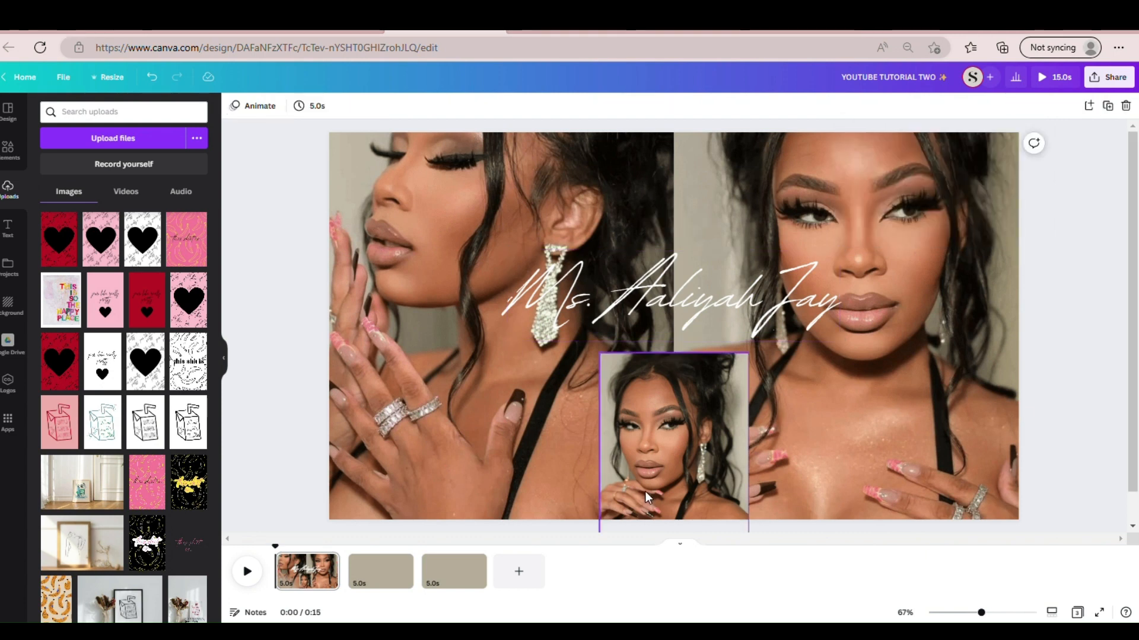
left_click(646, 491)
left_click(1024, 107)
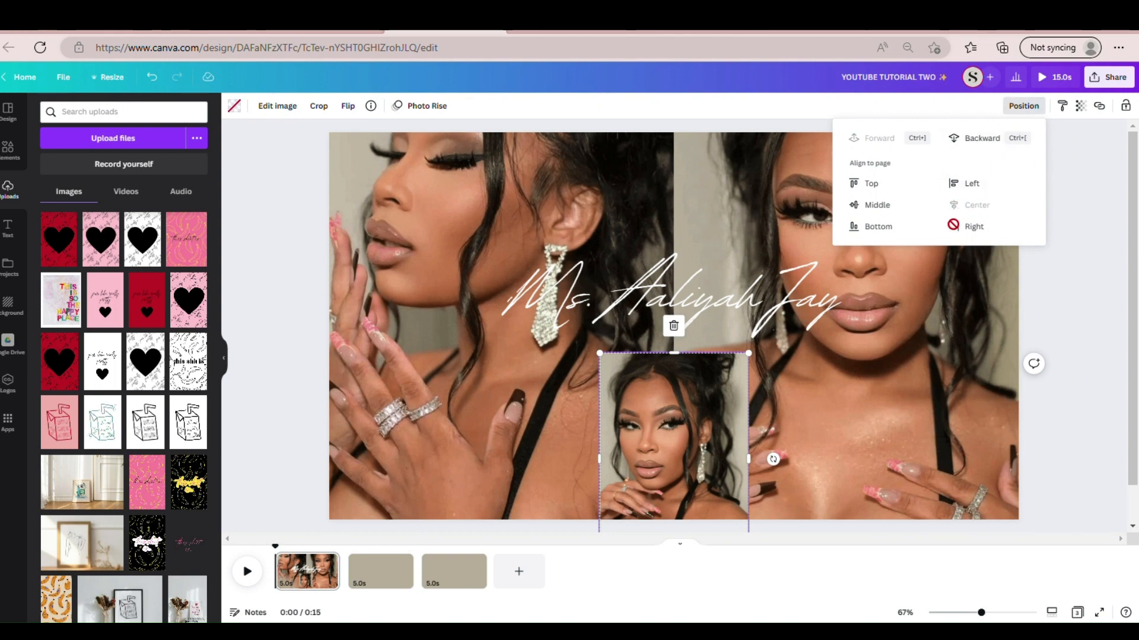
left_click(1062, 291)
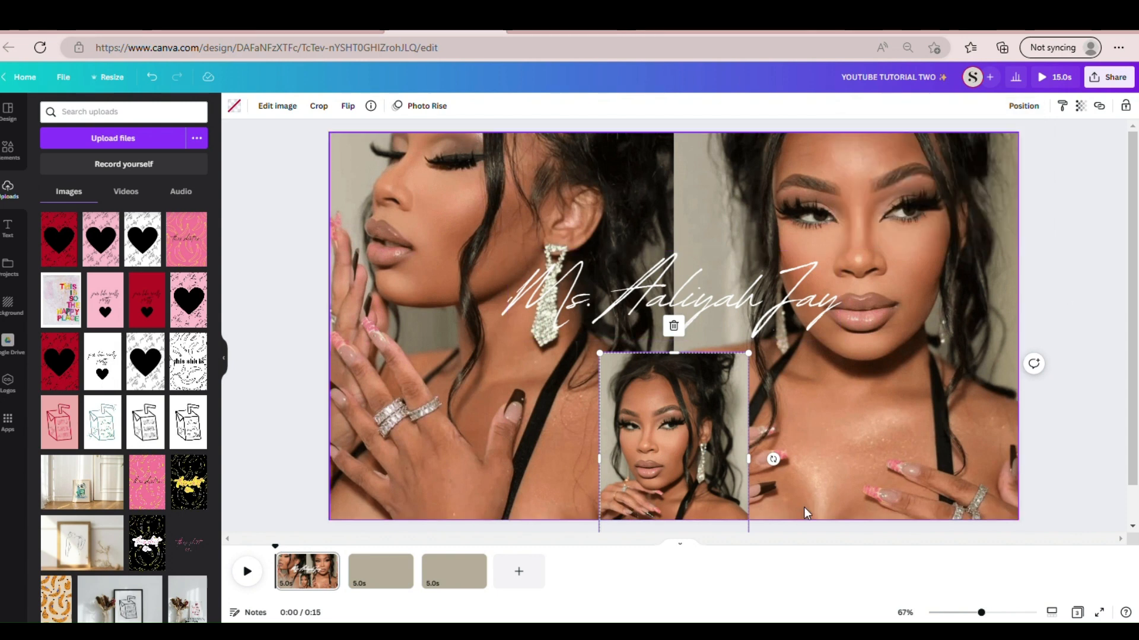
- Add a text box to the second page in Playfair Display, shrink it to about size 98.5 and place it in the page's upper-left area
left_click(357, 574)
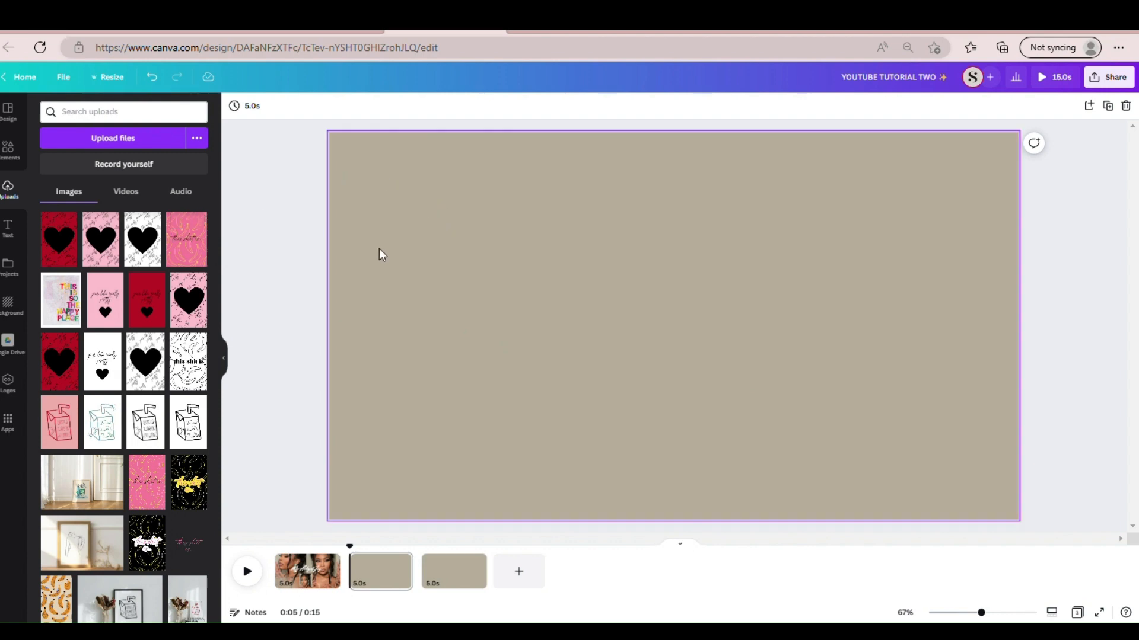
key("t")
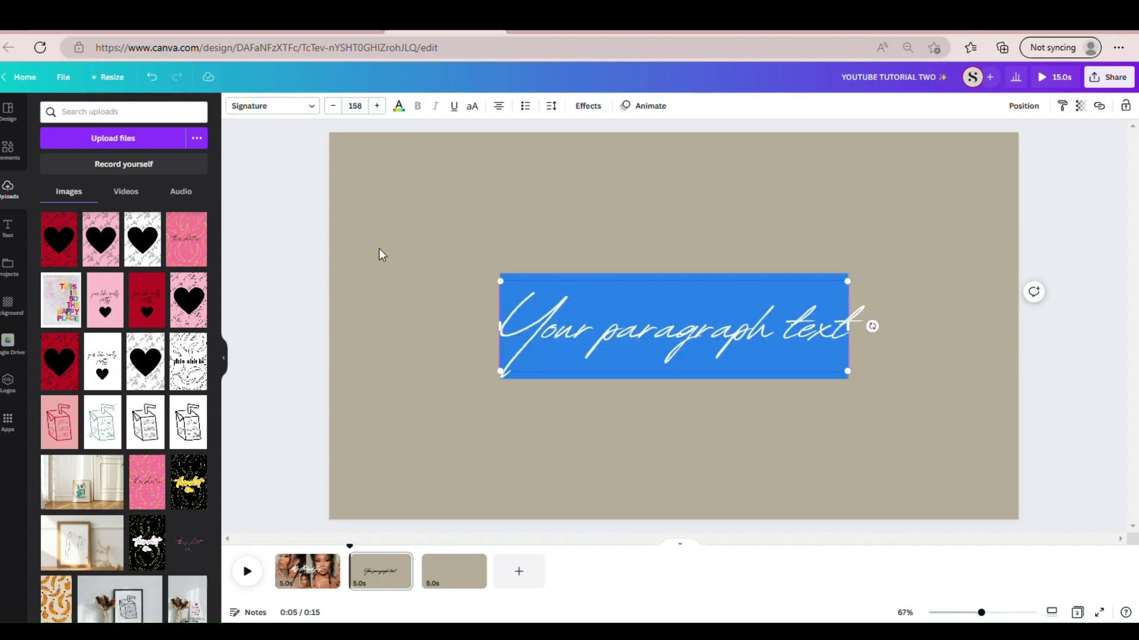
left_click(312, 107)
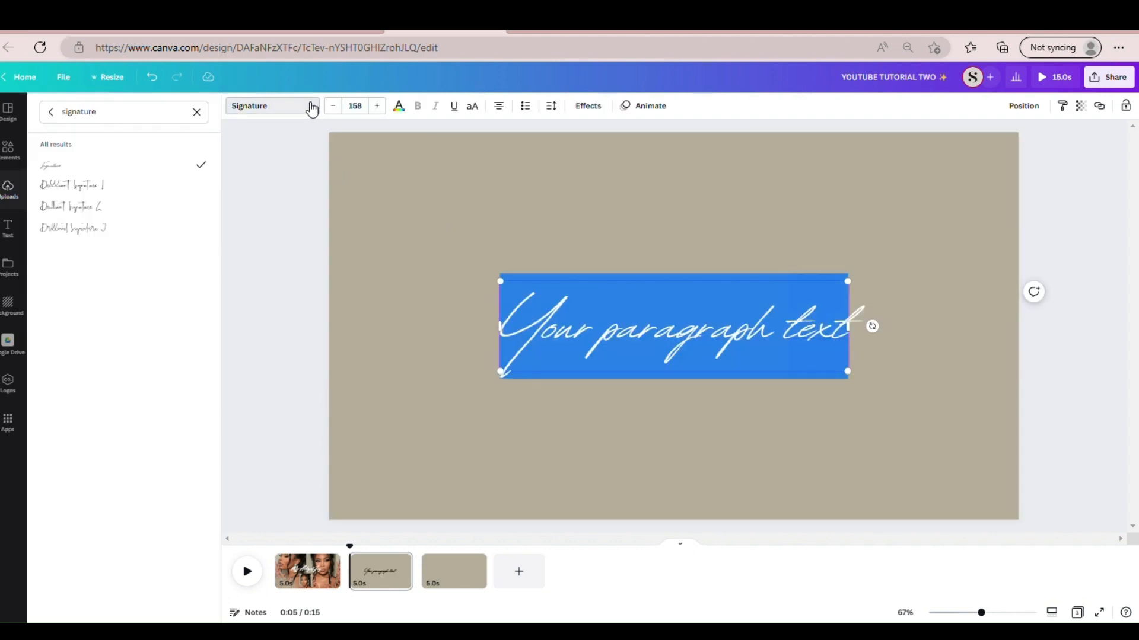
left_click(198, 113)
type("playf")
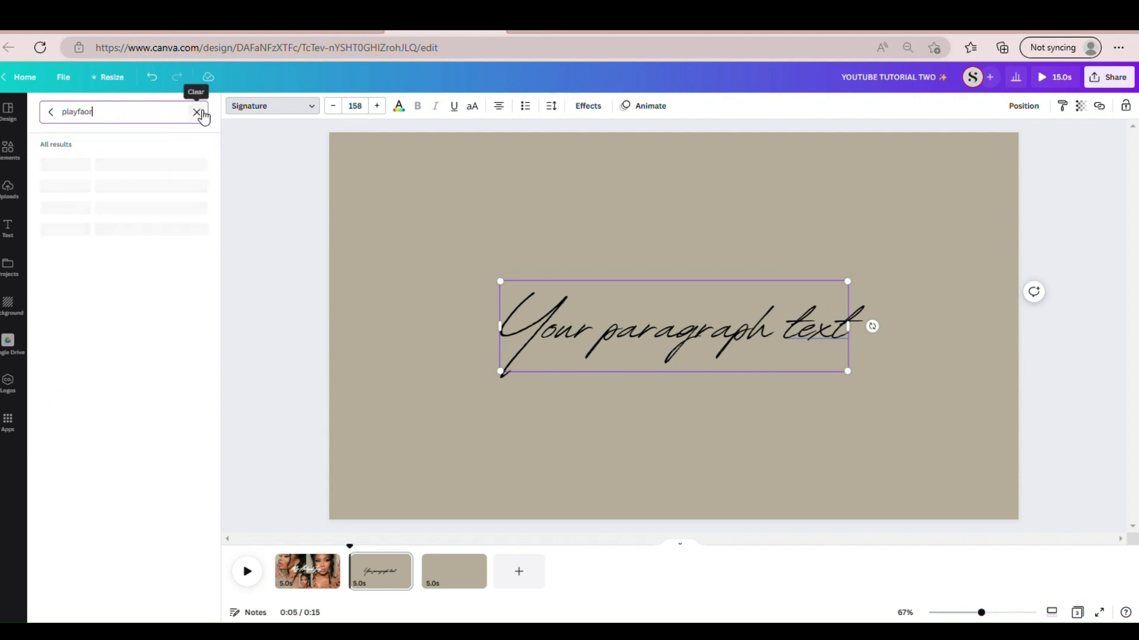
type("aor")
key("BackSpace")
key("BackSpace")
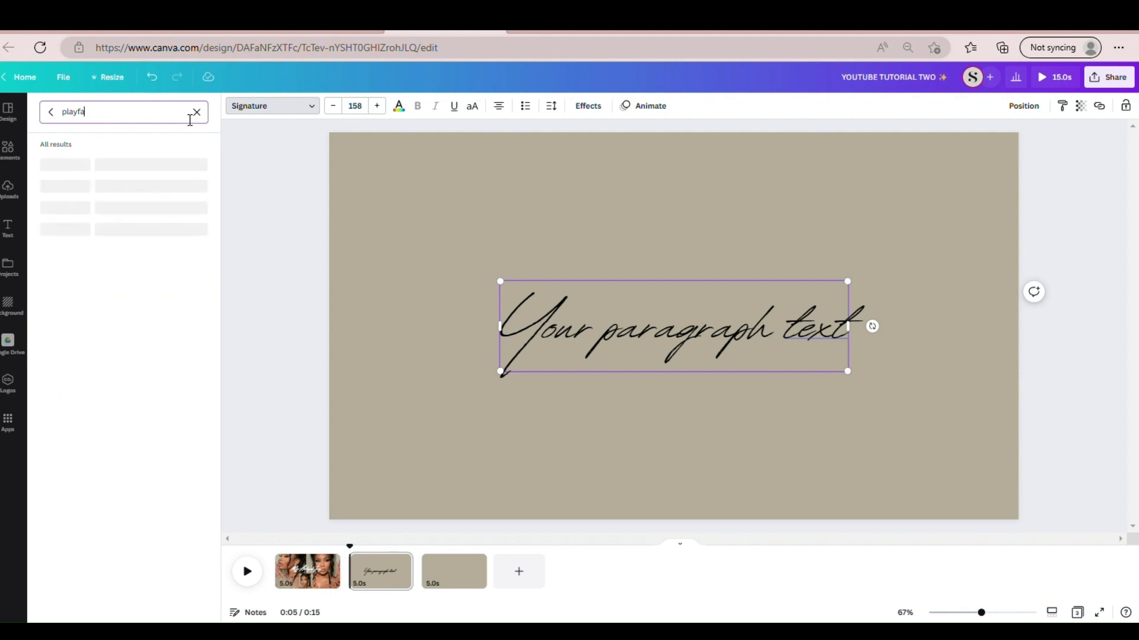
type("ir")
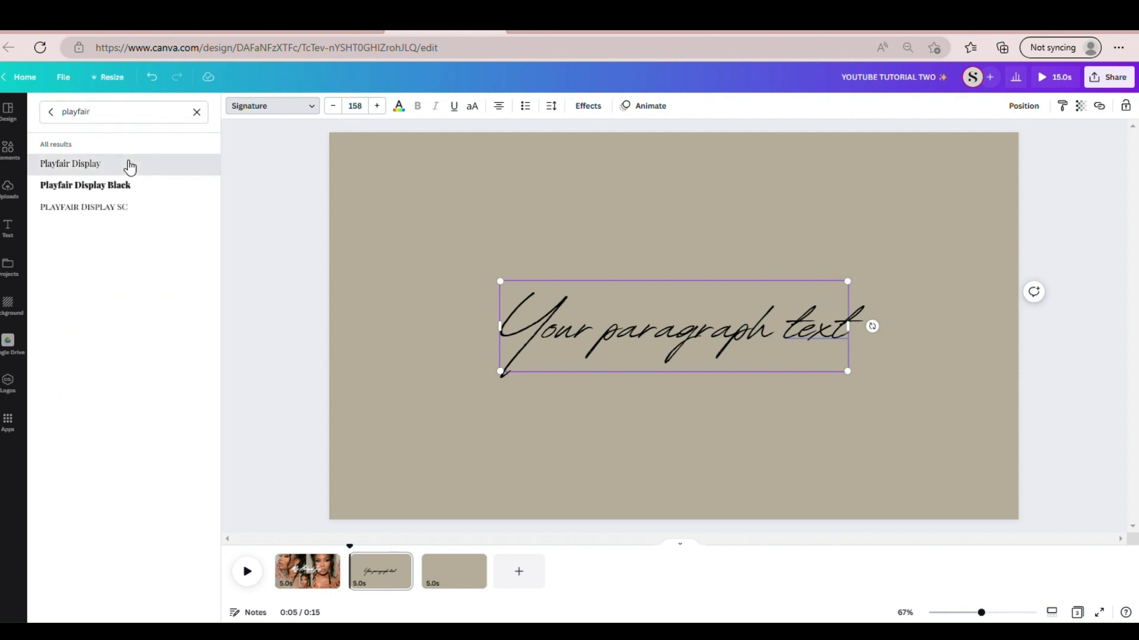
left_click(130, 168)
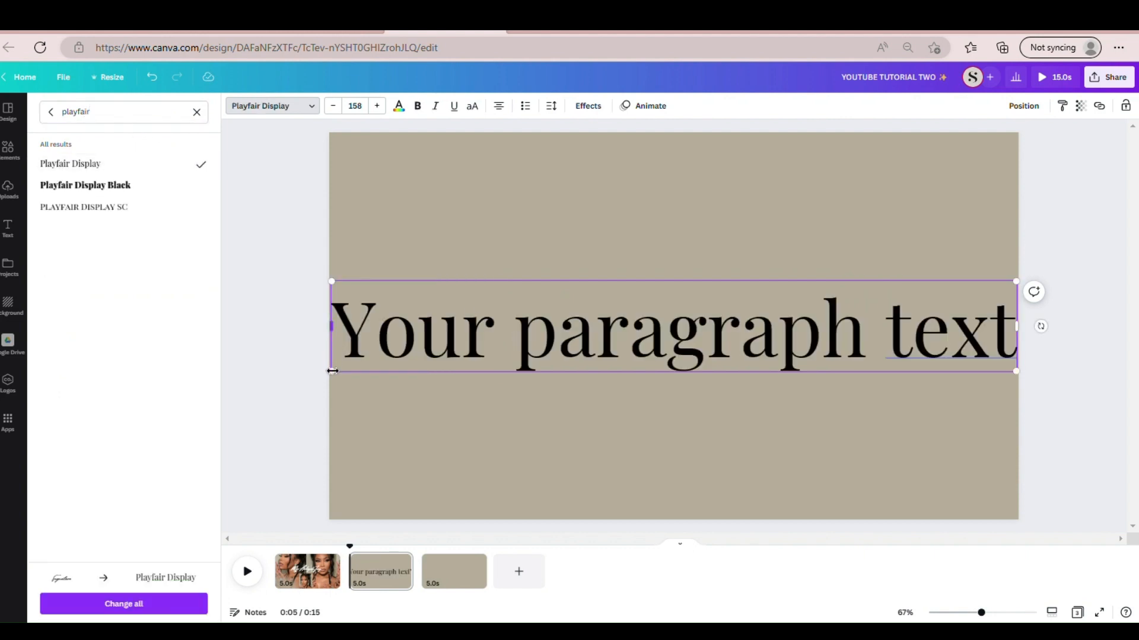
left_click_drag(337, 378, 405, 299)
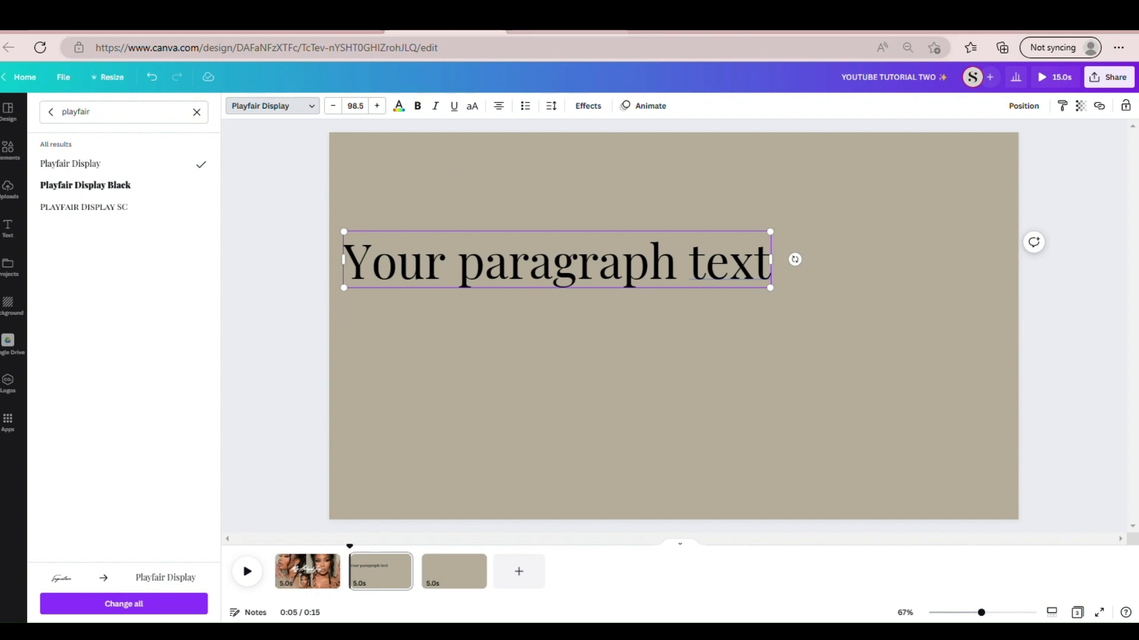
- Switch to the finished YouTube intro/outro design and inspect the heading text on its second page for comparison
left_click(562, 32)
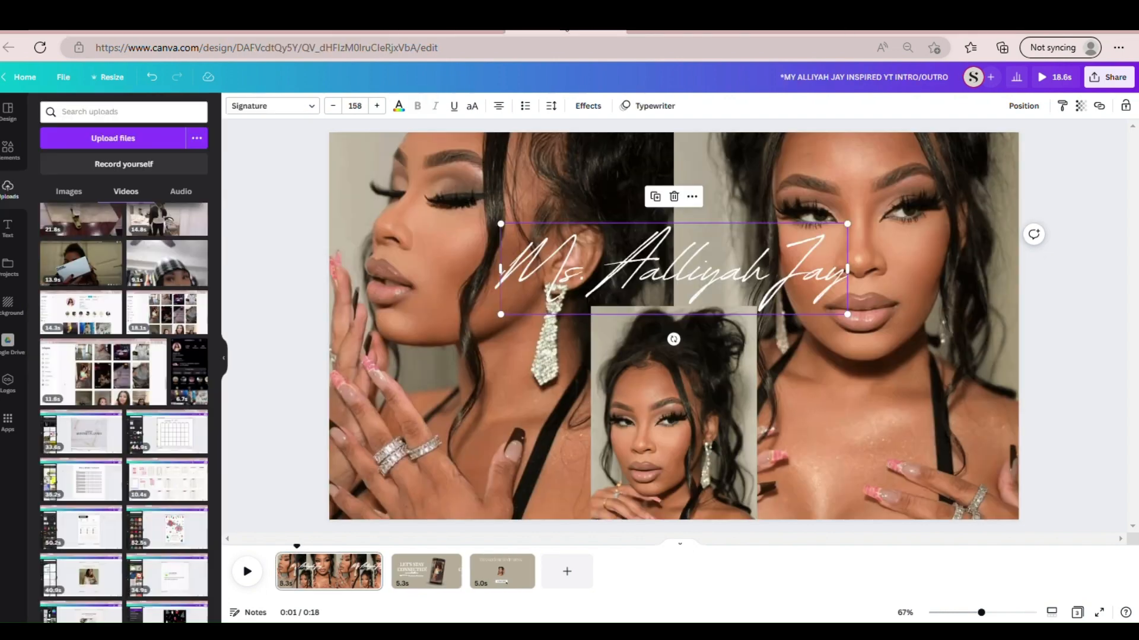
left_click(406, 570)
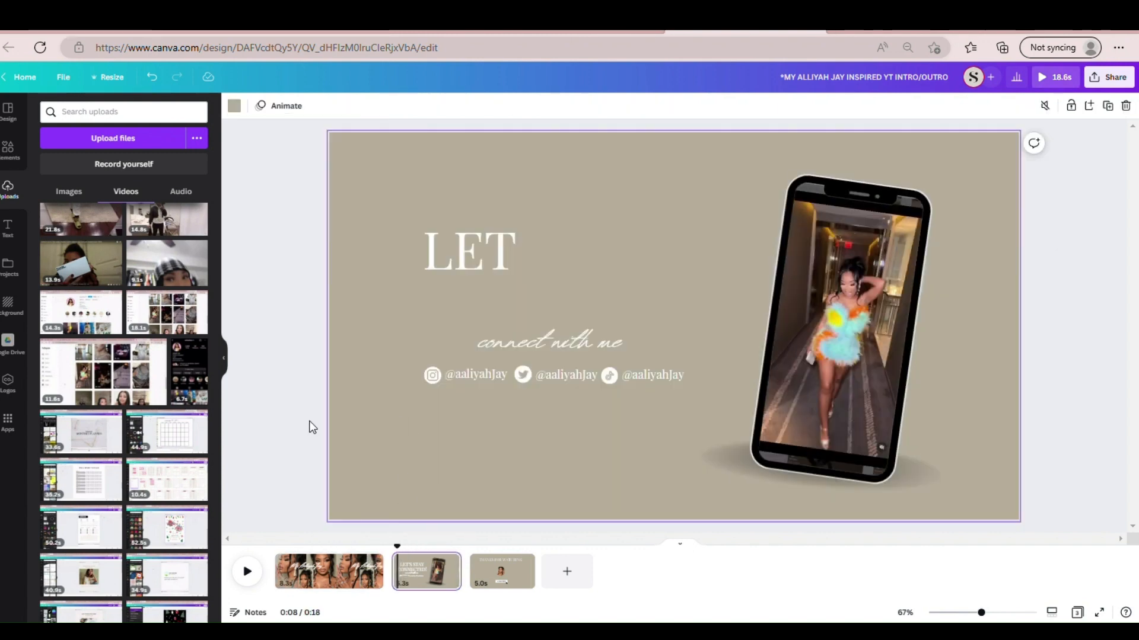
left_click(457, 307)
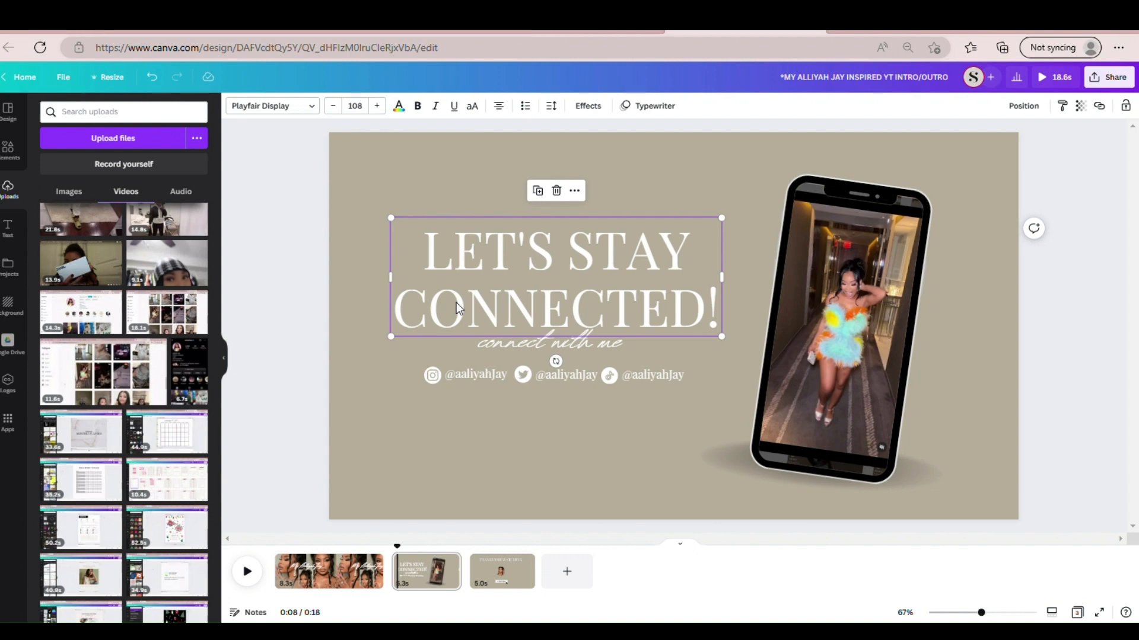
- Return to the YOUTUBE TUTORIAL TWO design and replace the second page's placeholder text with "LET'S STAY CONNECTED!"
left_click(575, 28)
triple_click(588, 272)
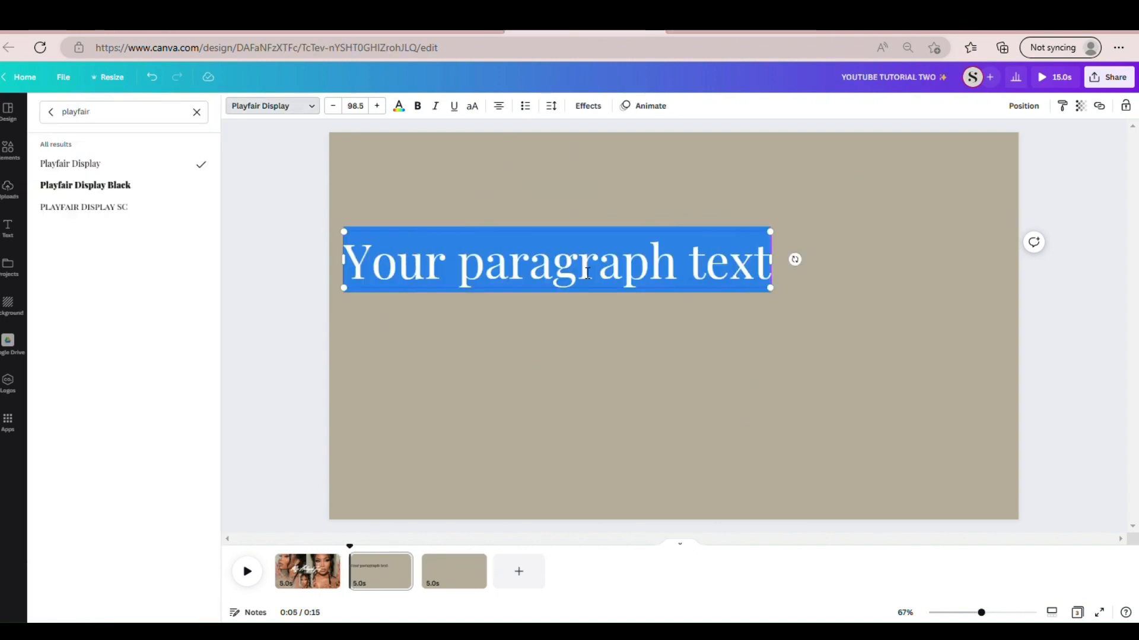
type("L")
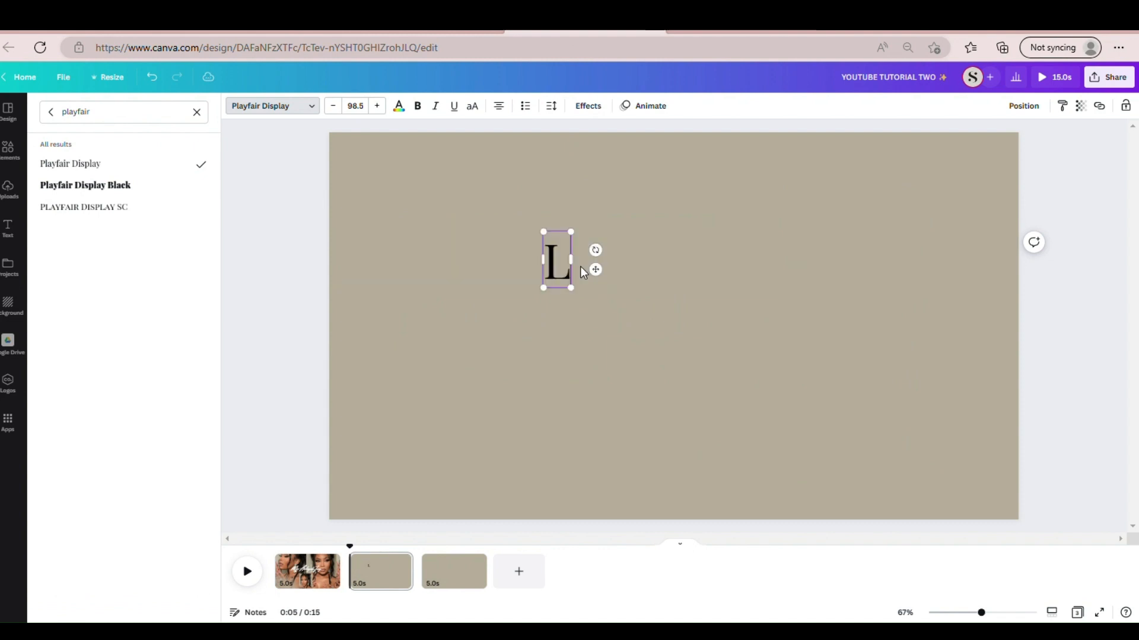
type("et")
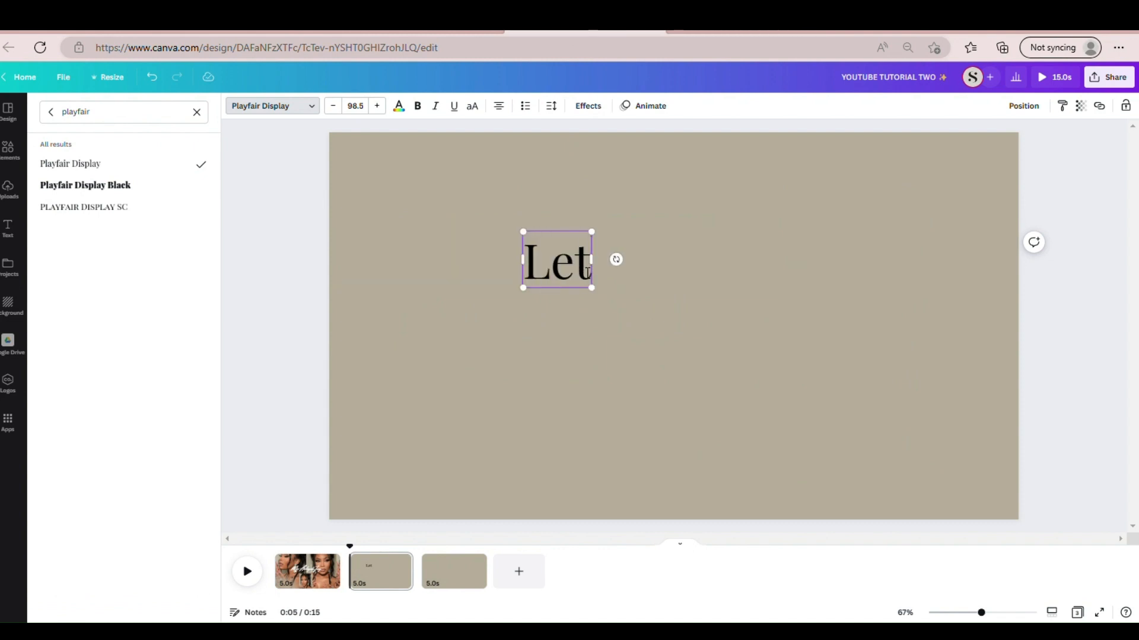
type("'s")
key("BackSpace")
key("BackSpace")
key("BackSpace")
key("BackSpace")
key("BackSpace")
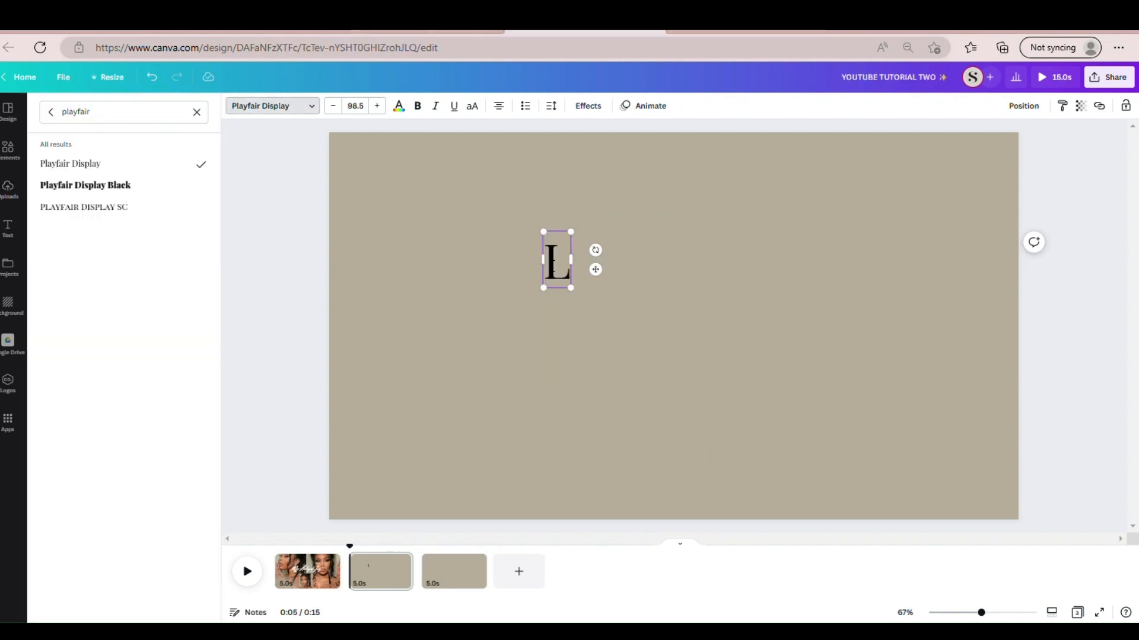
type("ET")
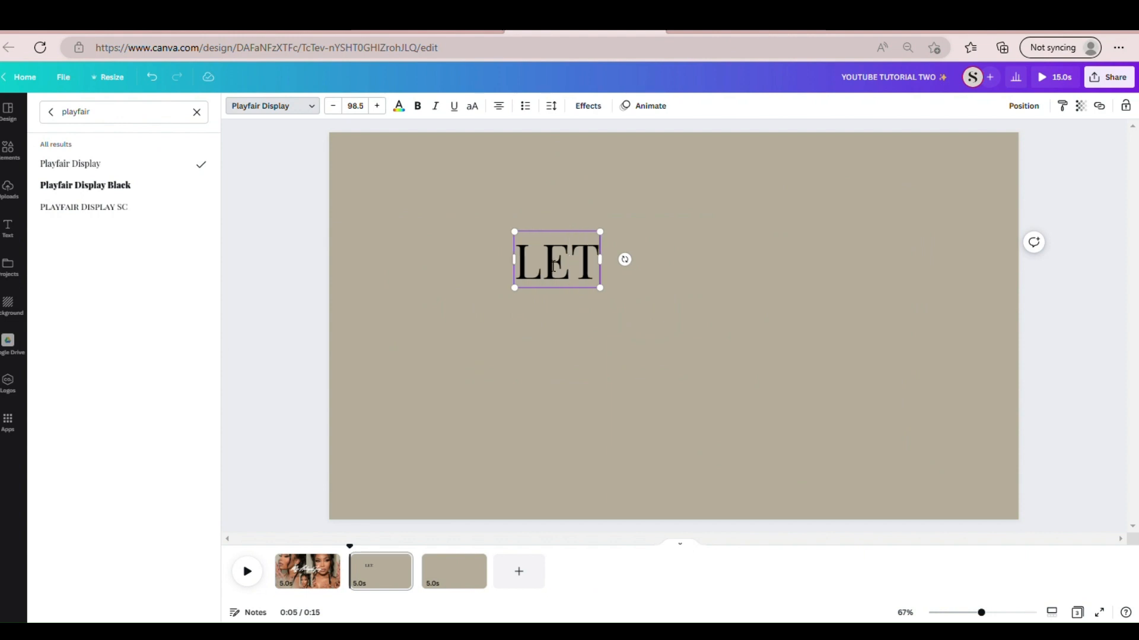
type("'S ST")
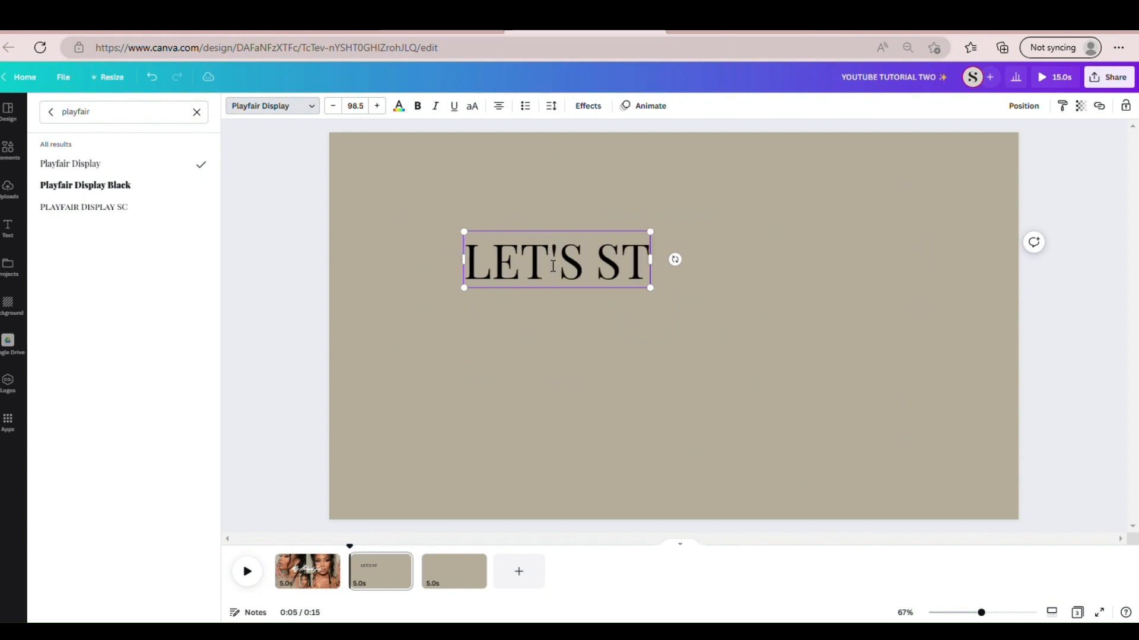
type("AY CONNECTE")
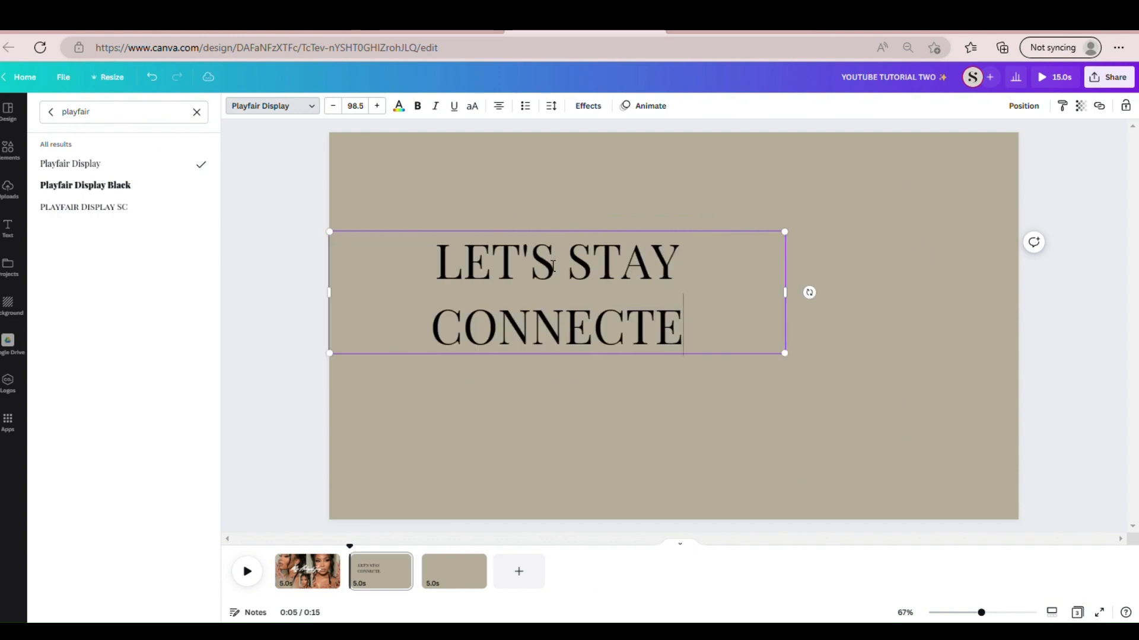
type("D!")
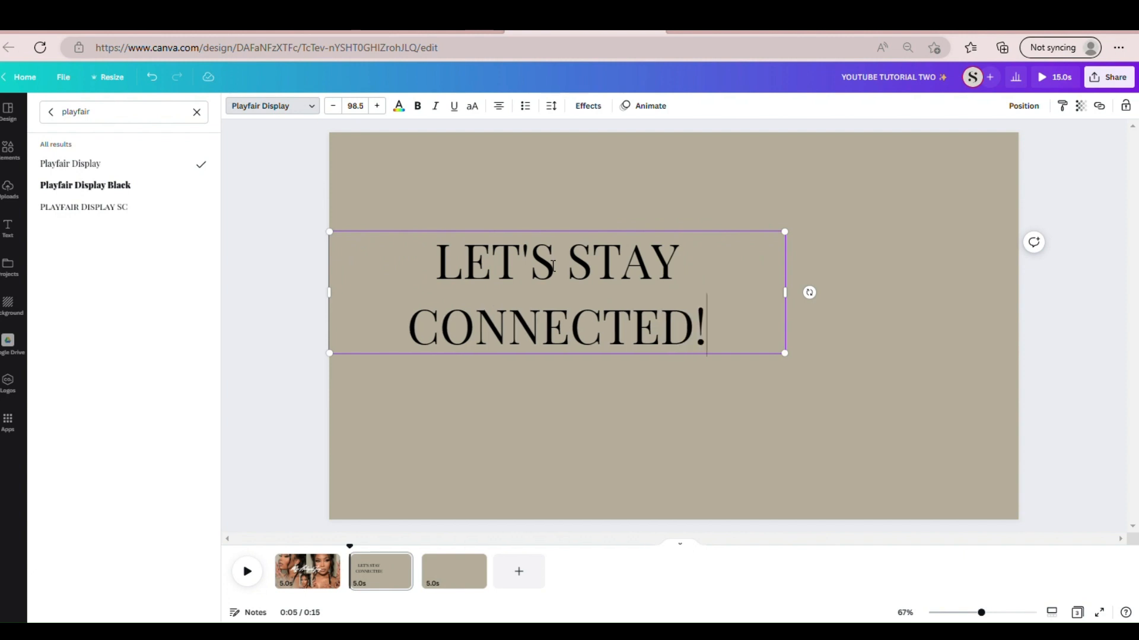
- Colour the "LET'S STAY CONNECTED!" heading white and narrow its text box to fit closely around the two lines
left_click(275, 108)
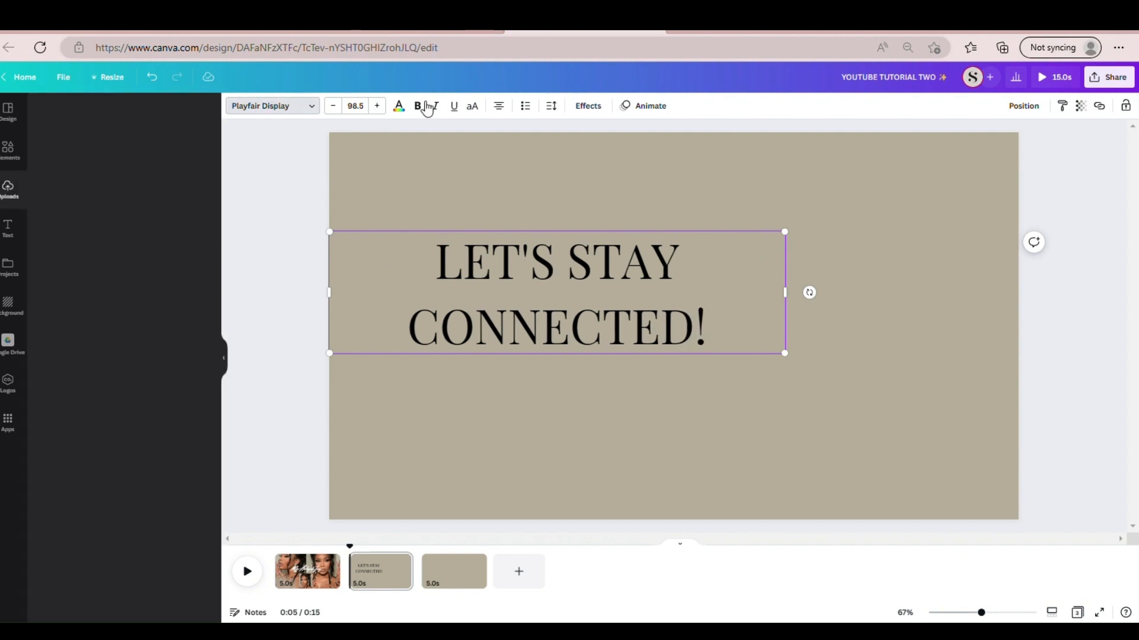
left_click(399, 107)
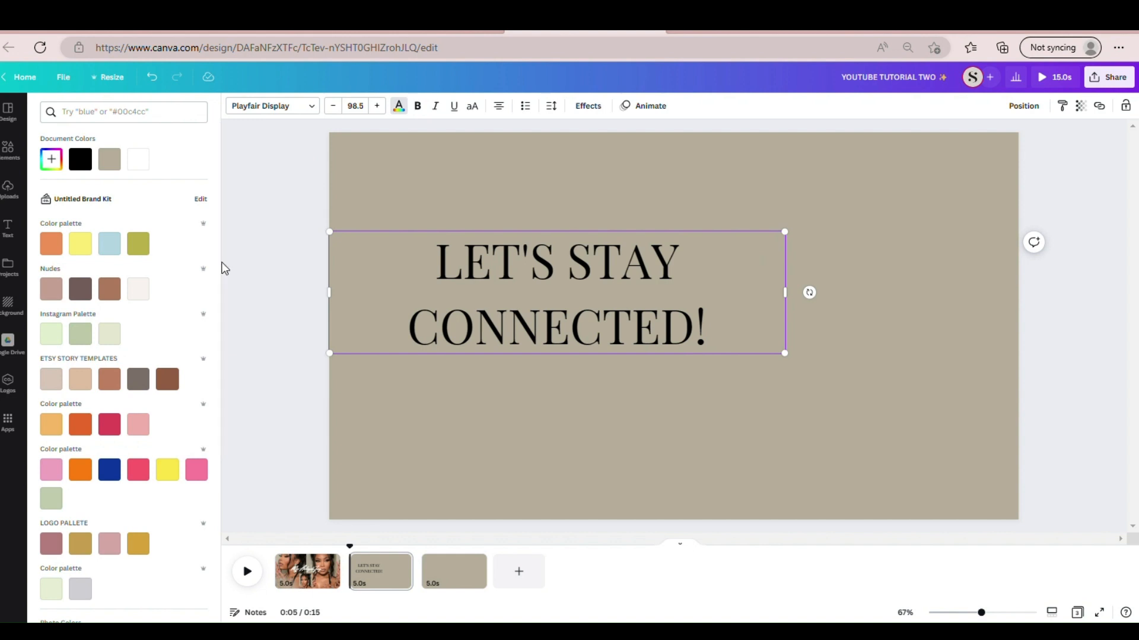
left_click_drag(219, 267, 216, 451)
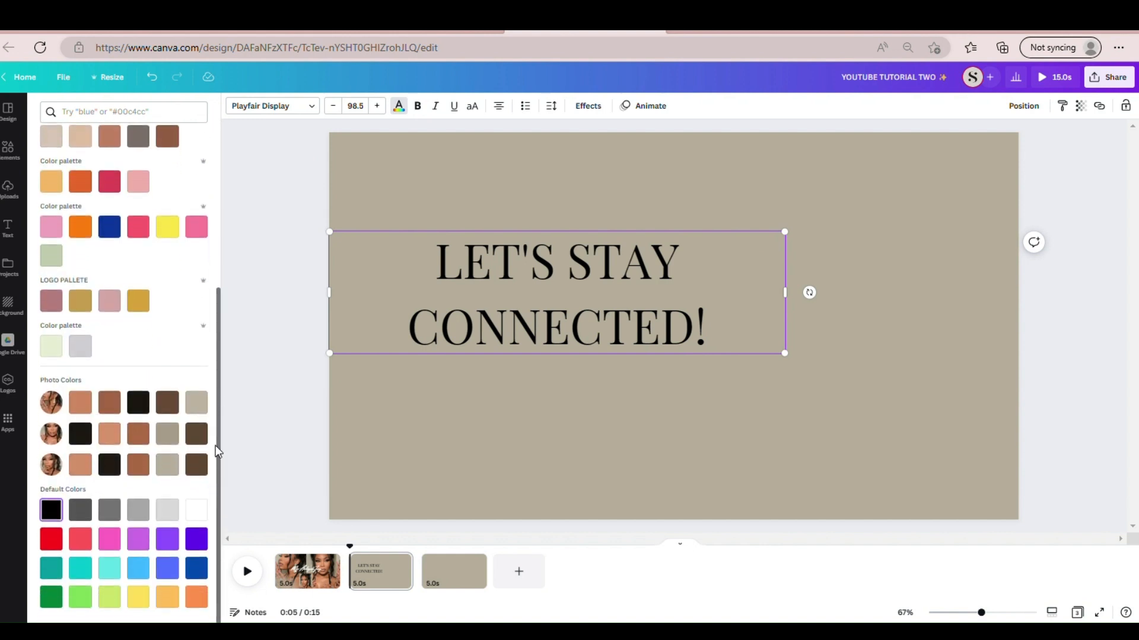
left_click(196, 511)
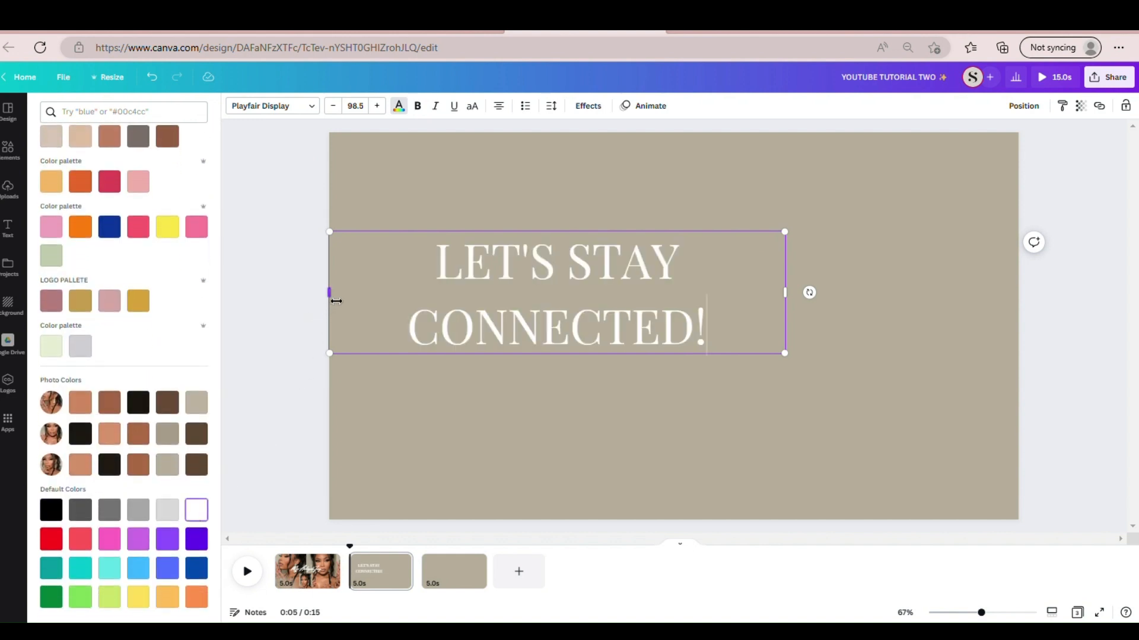
left_click_drag(337, 302, 453, 291)
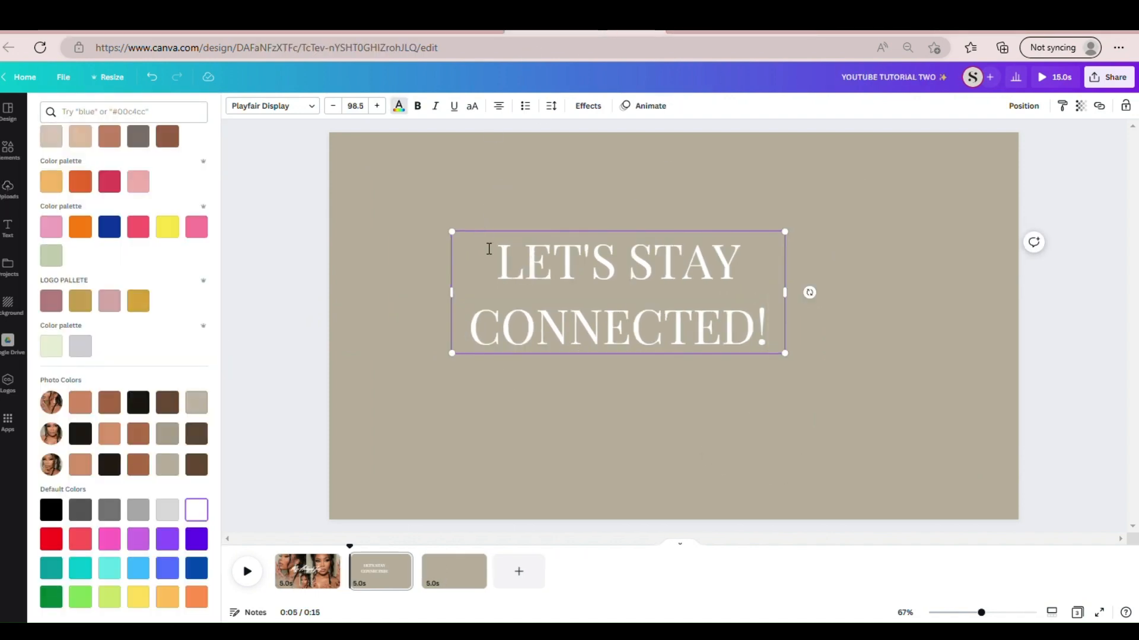
- Set the heading's font size to 108 and move it to the upper-left part of the page
left_click(374, 112)
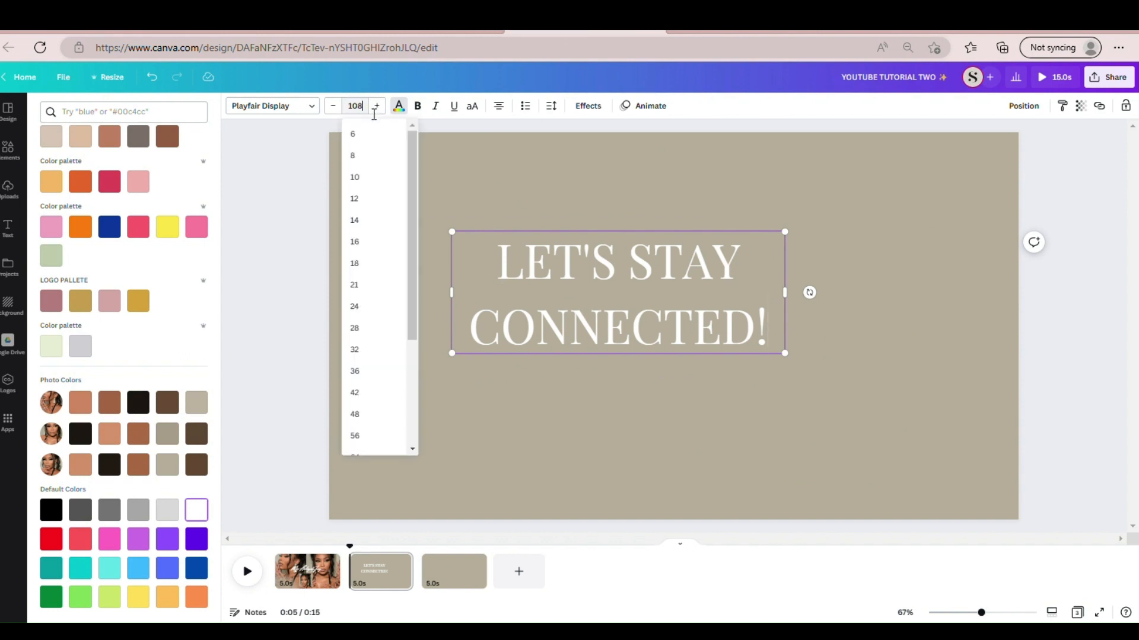
key("Return")
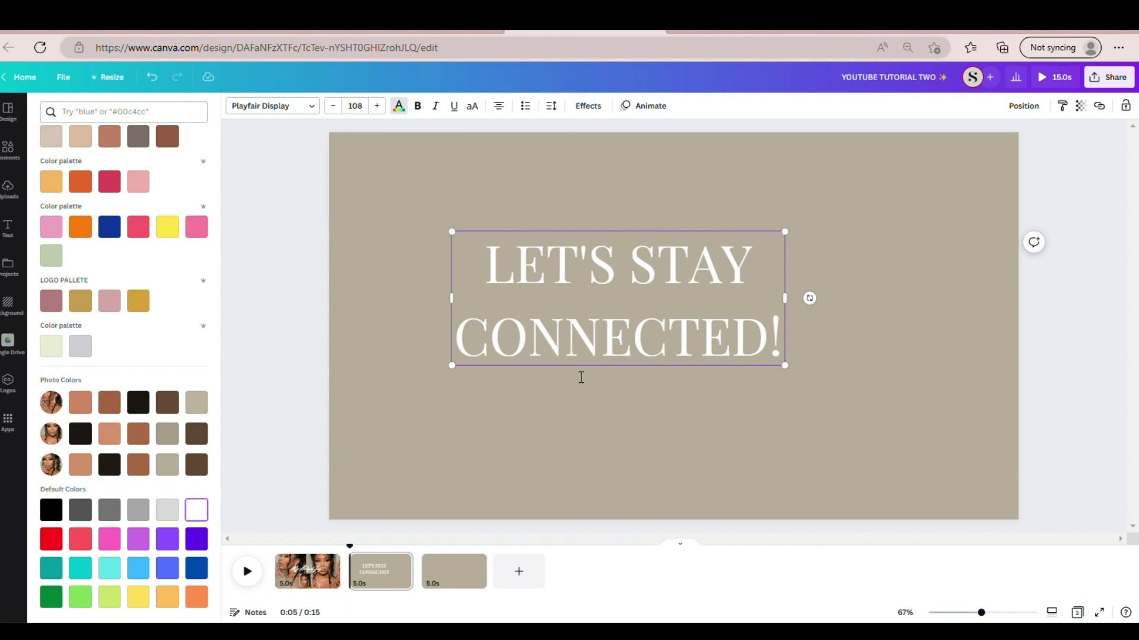
left_click_drag(579, 375, 471, 342)
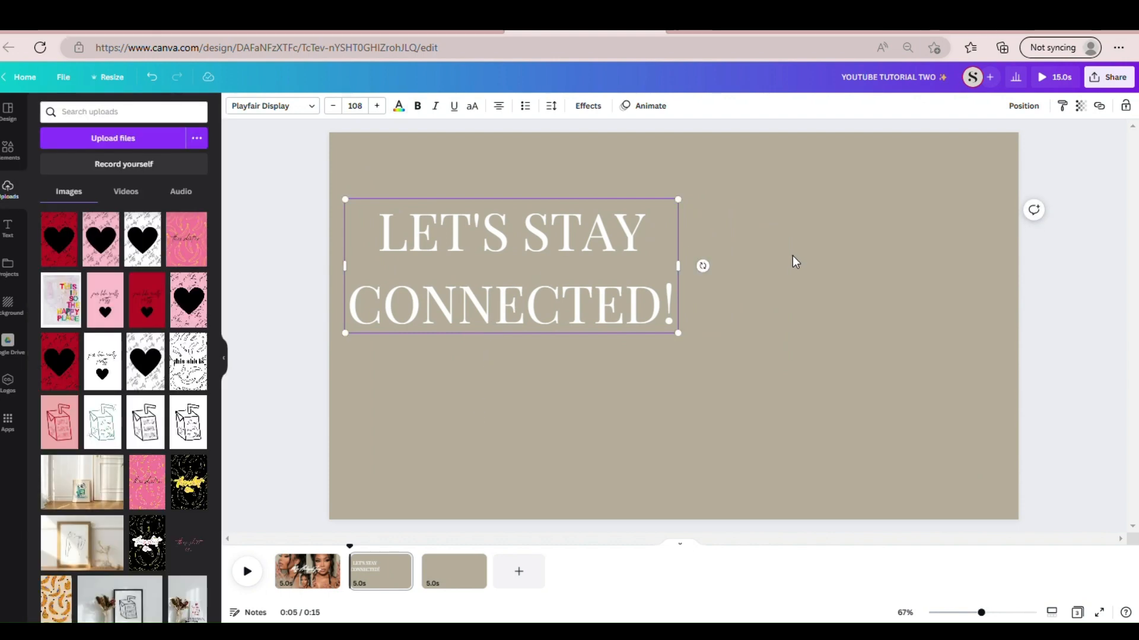
left_click(793, 255)
left_click(593, 277)
left_click(314, 318)
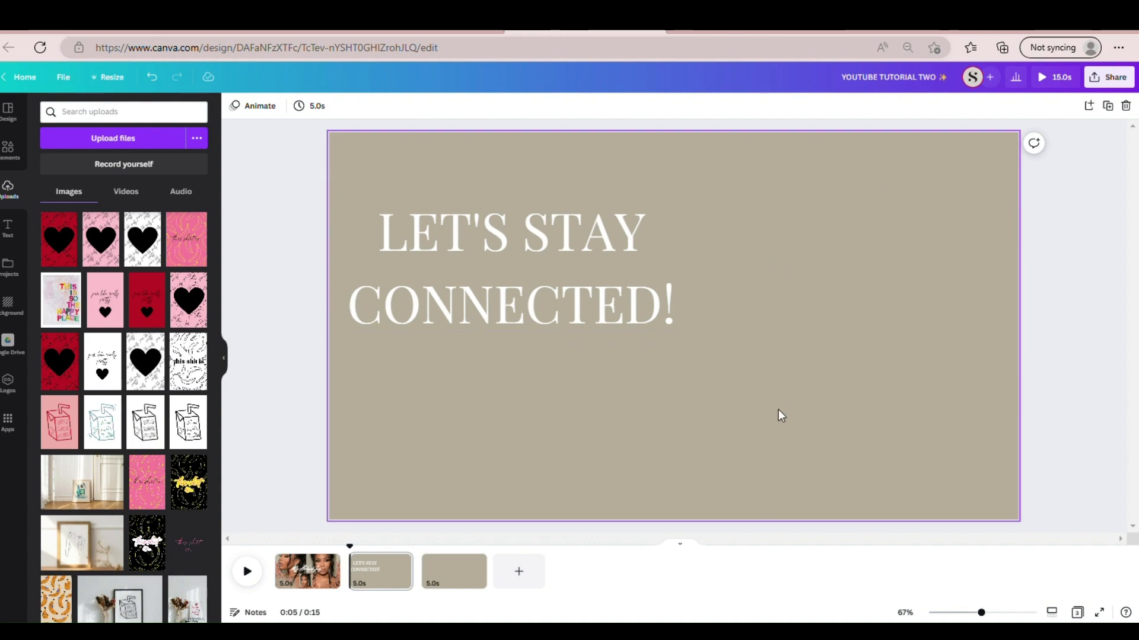
- Replace the previous elements search with a search for "PHONE FRAME"
left_click(7, 152)
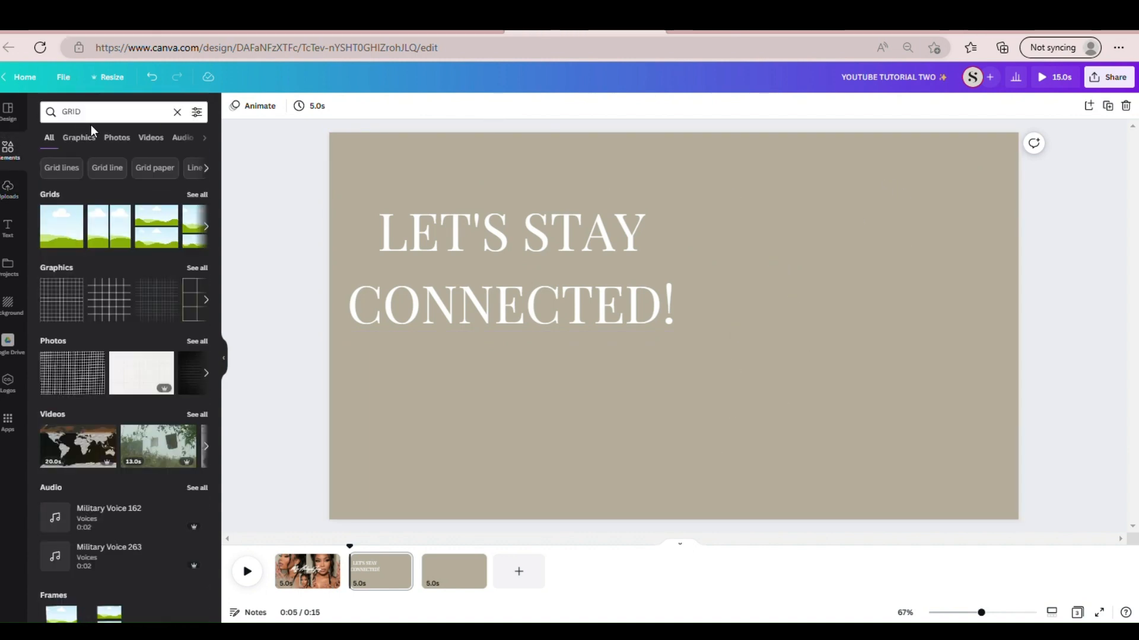
left_click(180, 111)
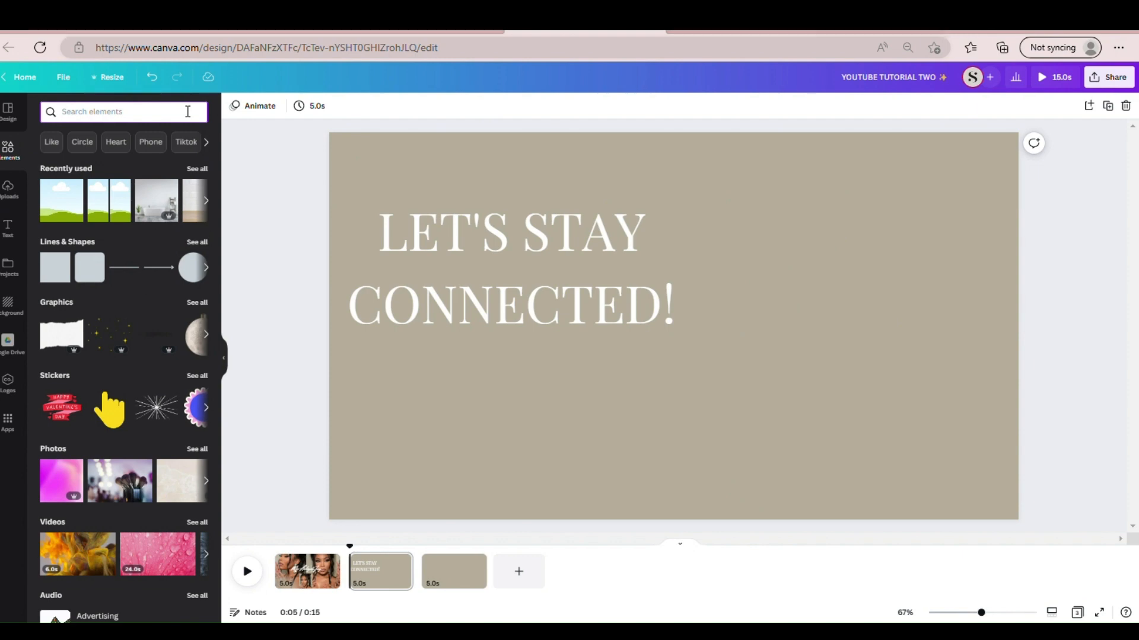
type("PHONE")
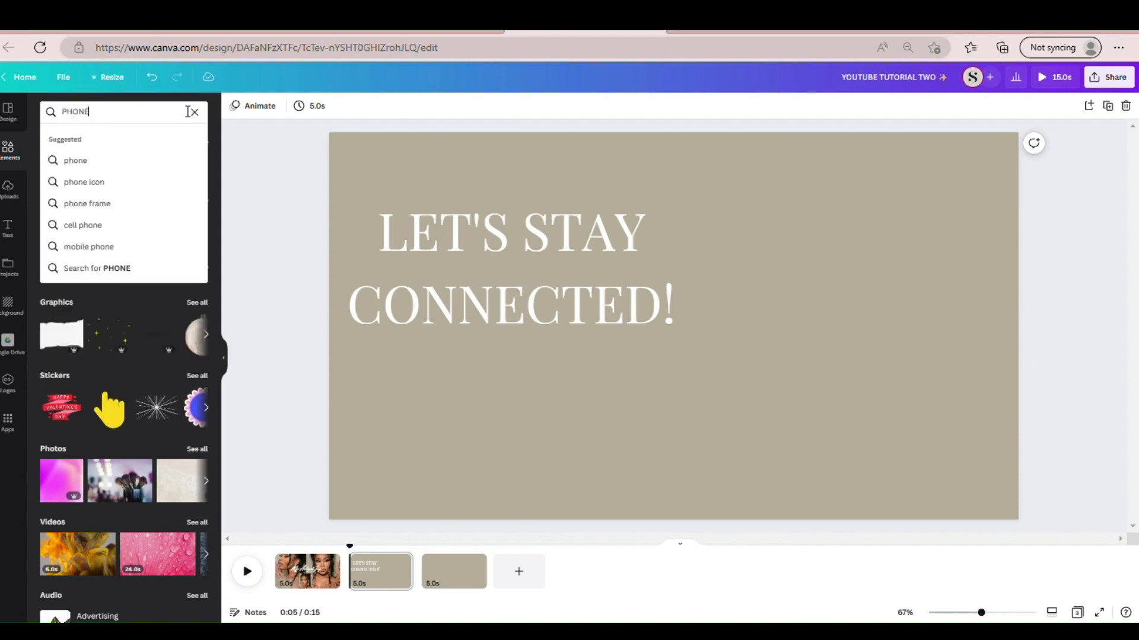
type(" FRAME")
key("Return")
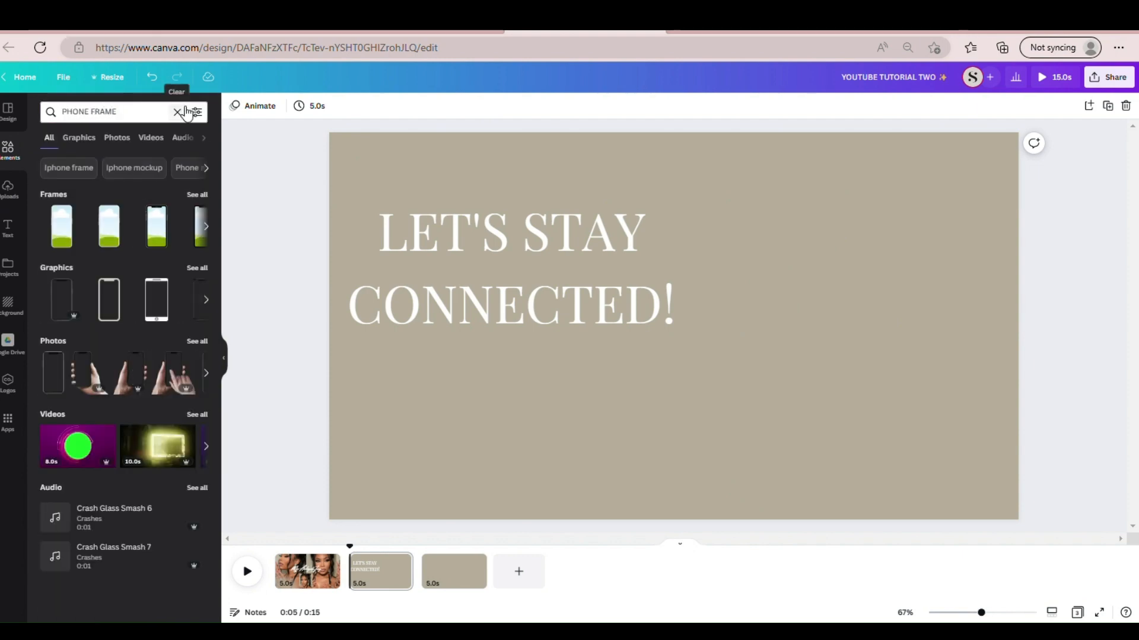
- Insert a black smartphone frame with a notch from the full set of frames and place it on the right side of the page
left_click(197, 195)
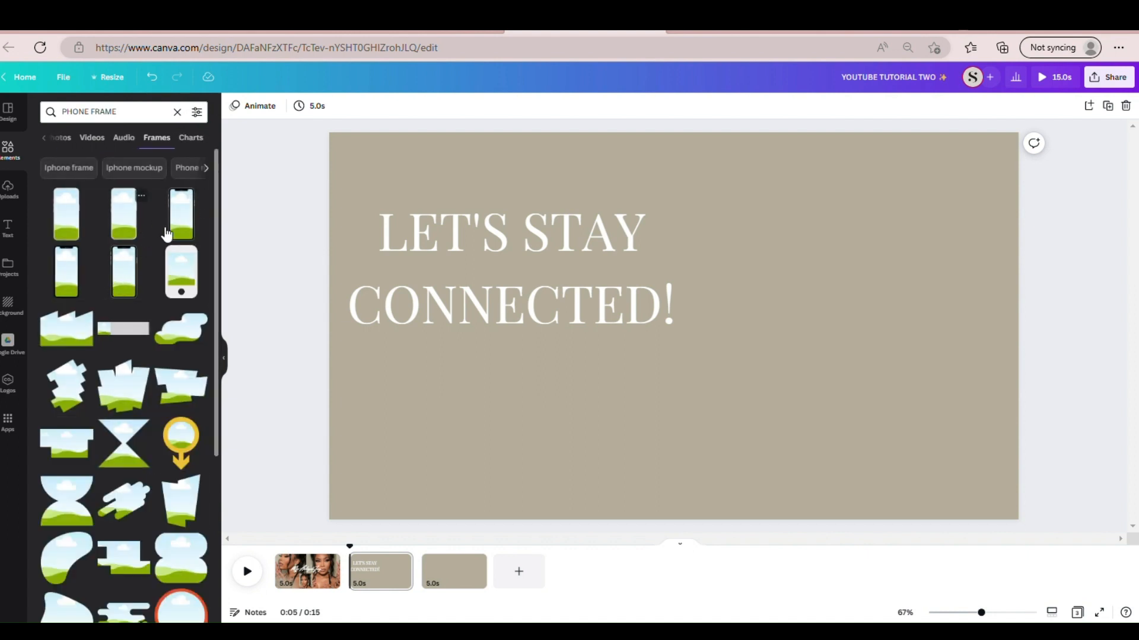
left_click(138, 284)
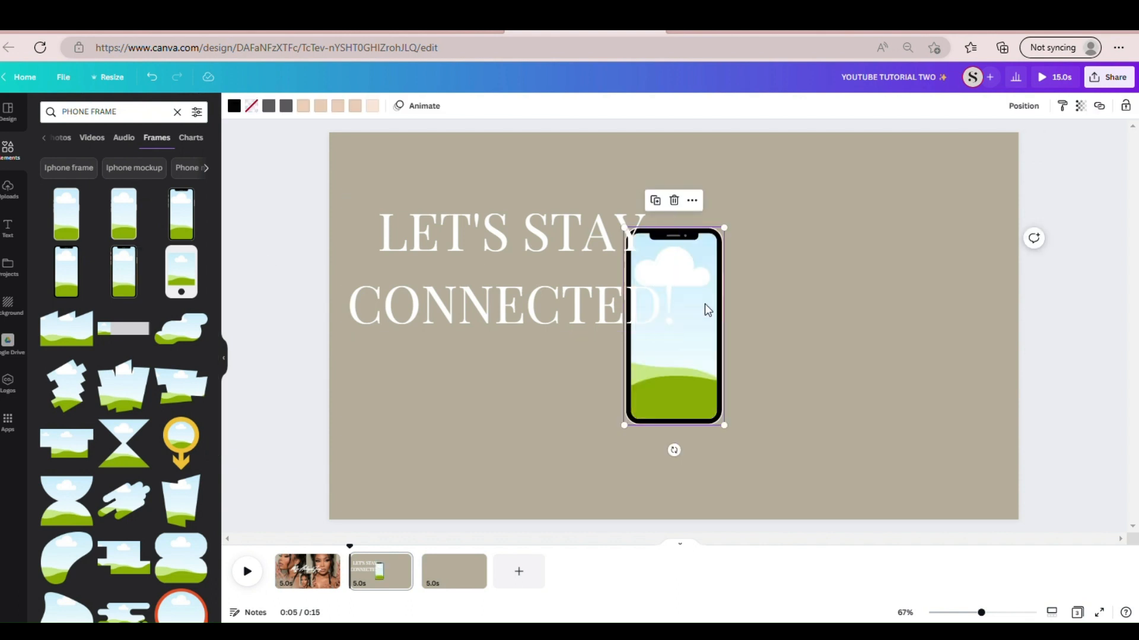
left_click_drag(707, 308, 884, 292)
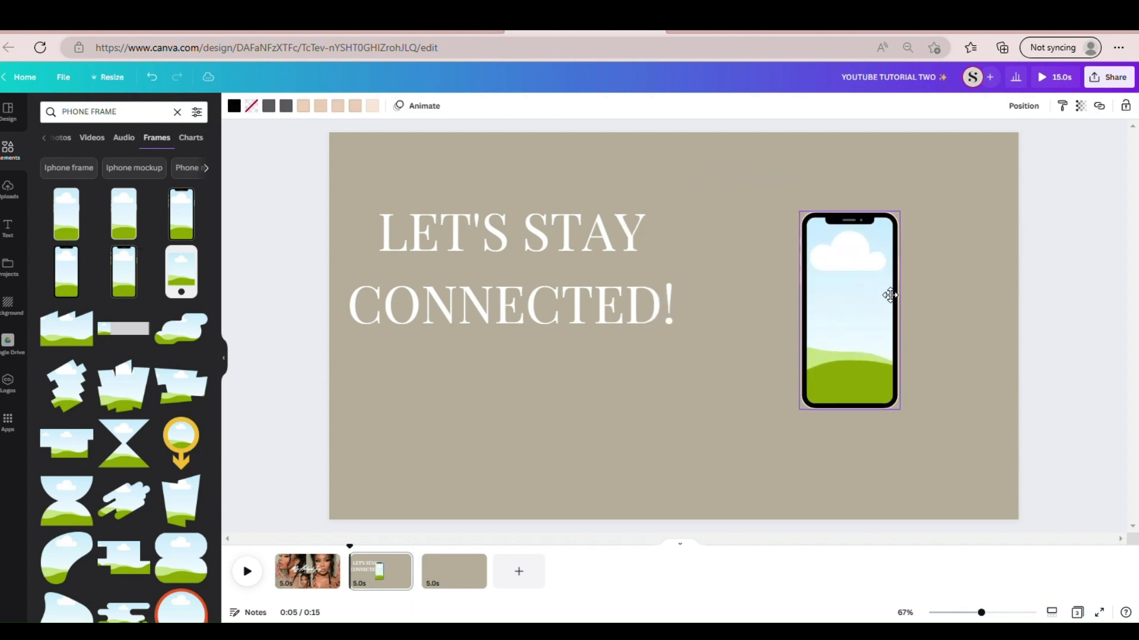
- Enlarge the phone frame to about 400 by 800, tilt it slightly clockwise and position it beside the heading
left_click_drag(810, 416, 724, 488)
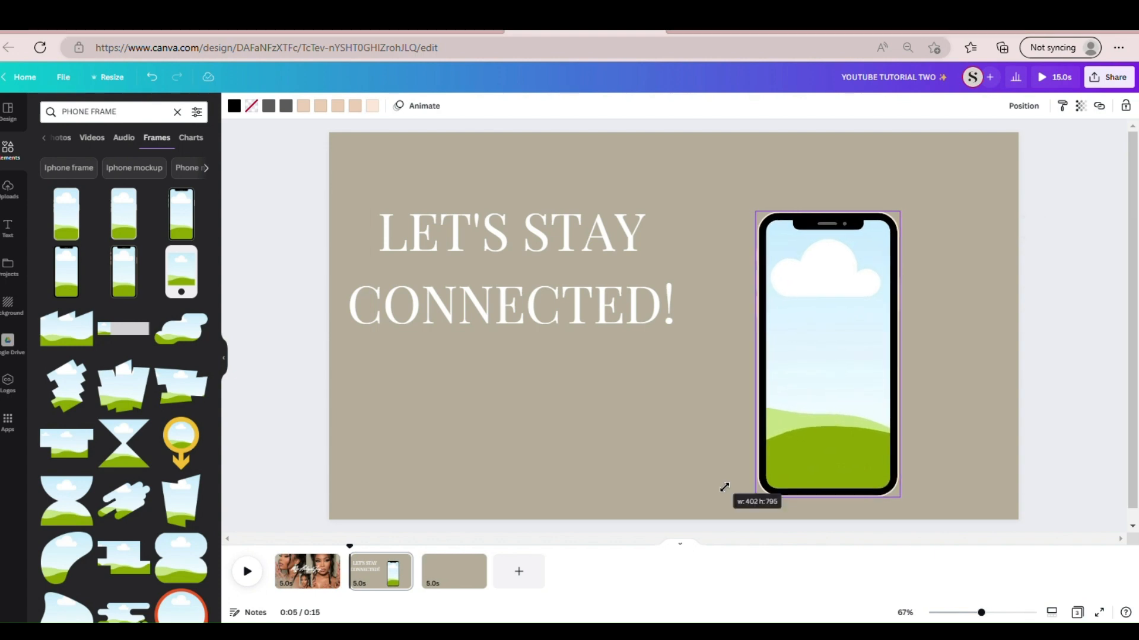
left_click_drag(803, 409, 820, 385)
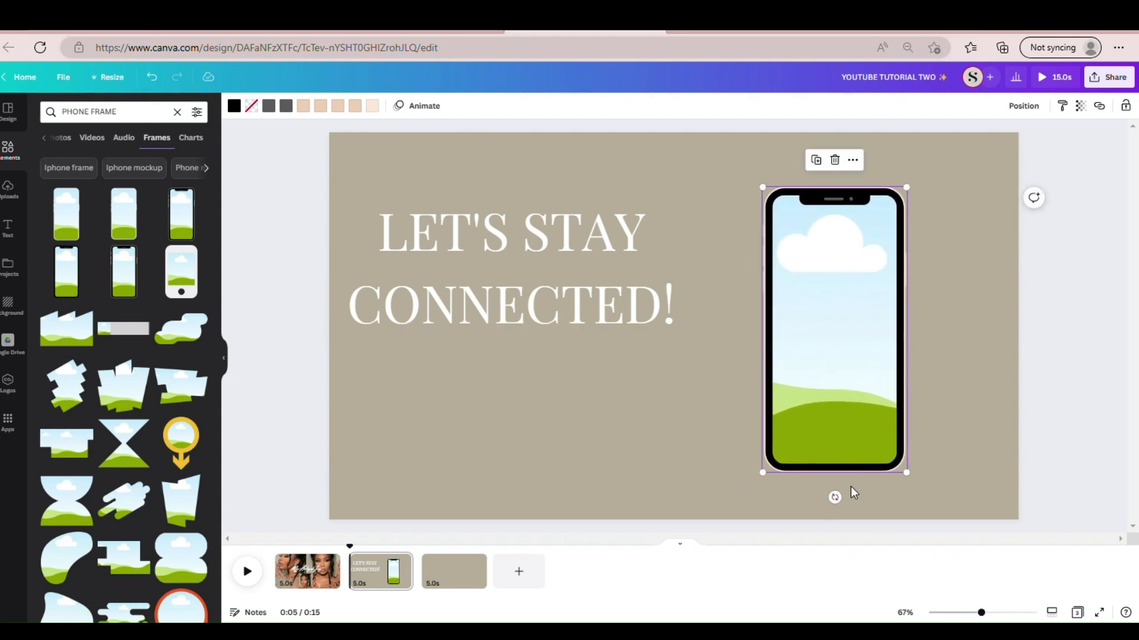
left_click_drag(845, 511, 814, 508)
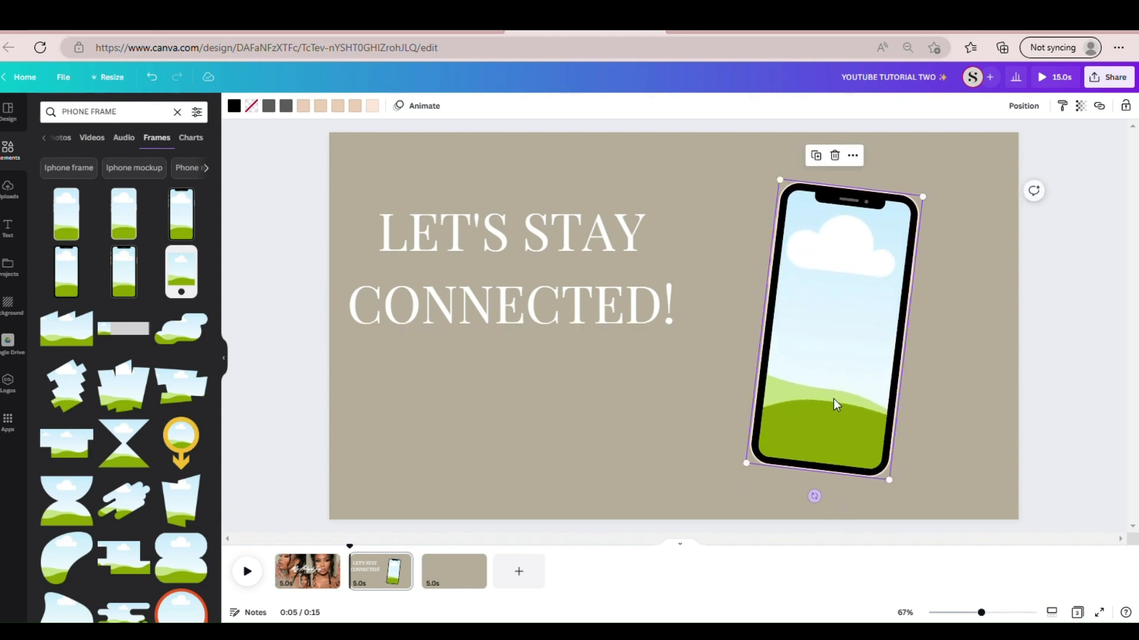
left_click_drag(834, 401, 837, 399)
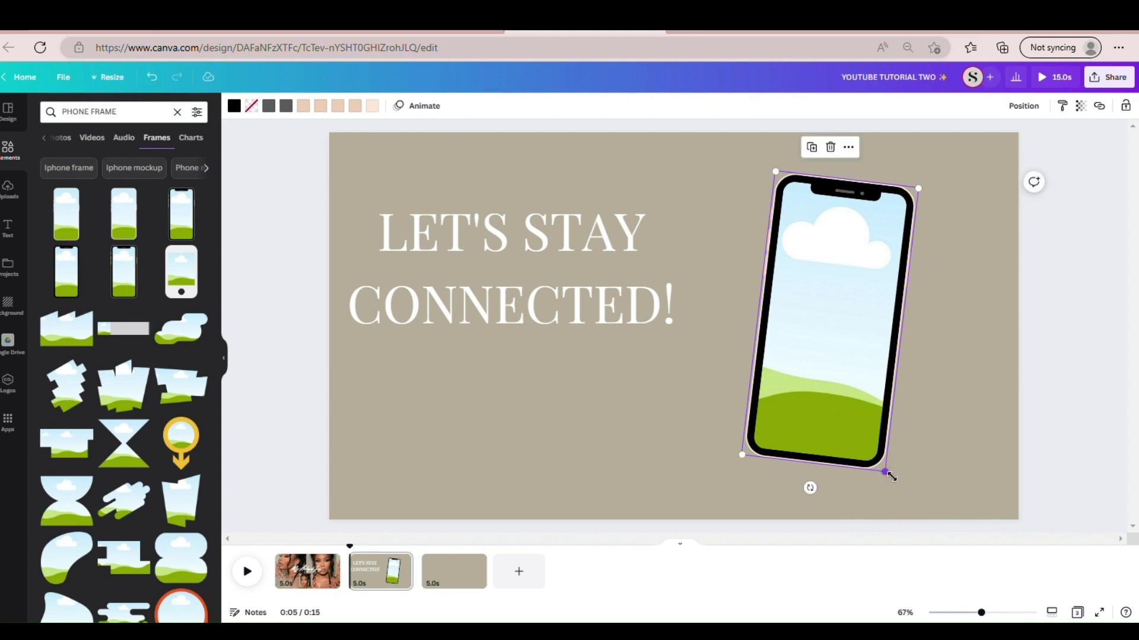
mouse_move(886, 471)
left_mouse_down()
mouse_move(897, 485)
mouse_move(881, 476)
left_mouse_up()
left_click(707, 458)
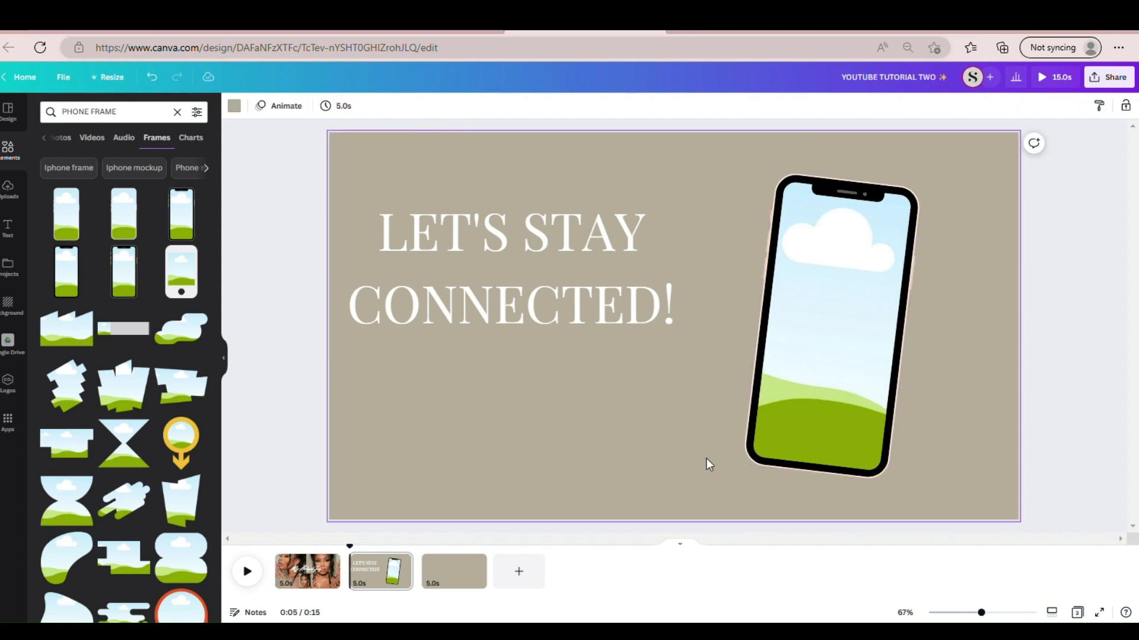
left_click_drag(788, 380, 808, 385)
left_click(700, 411)
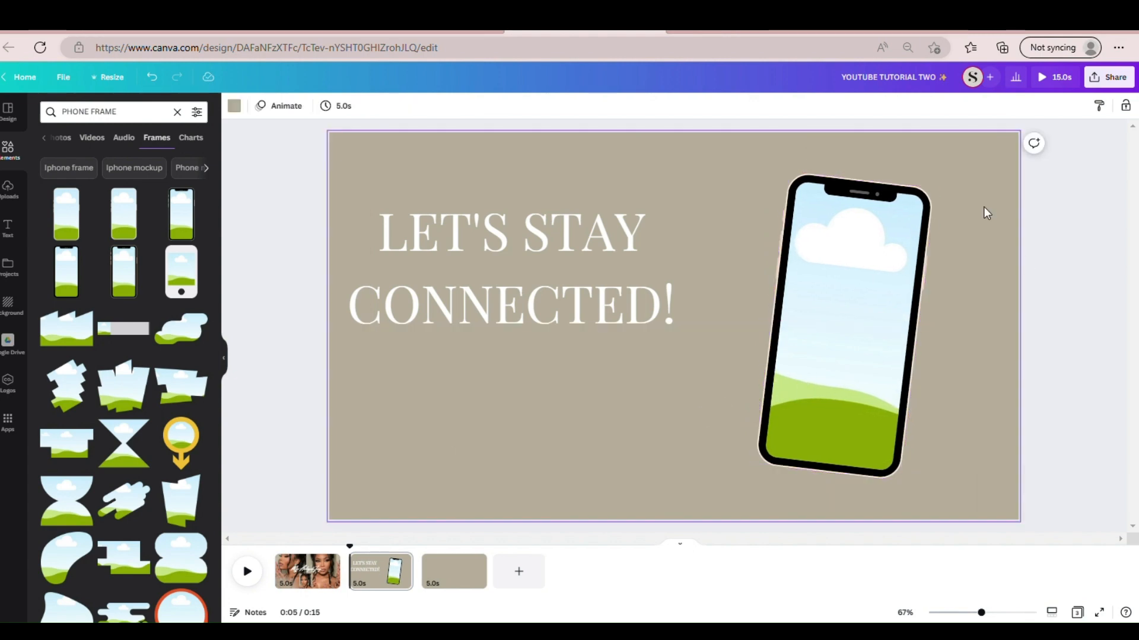
- Replace the elements search with "SHADOW" and insert the soft dark oval shadow graphic
left_click(178, 113)
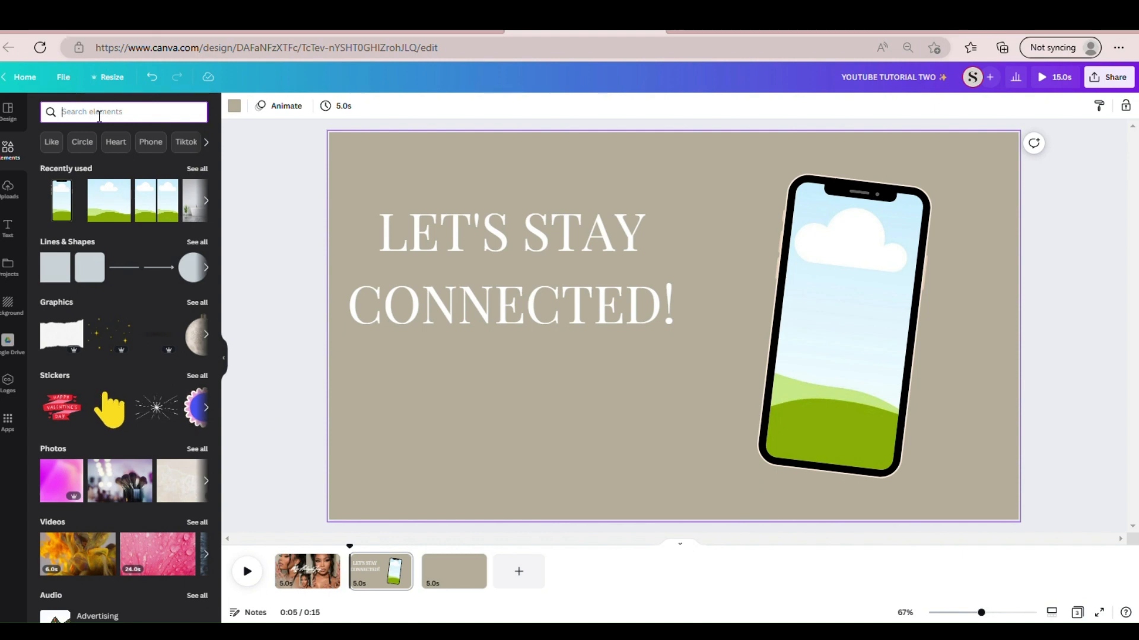
type("SHADOW")
key("Return")
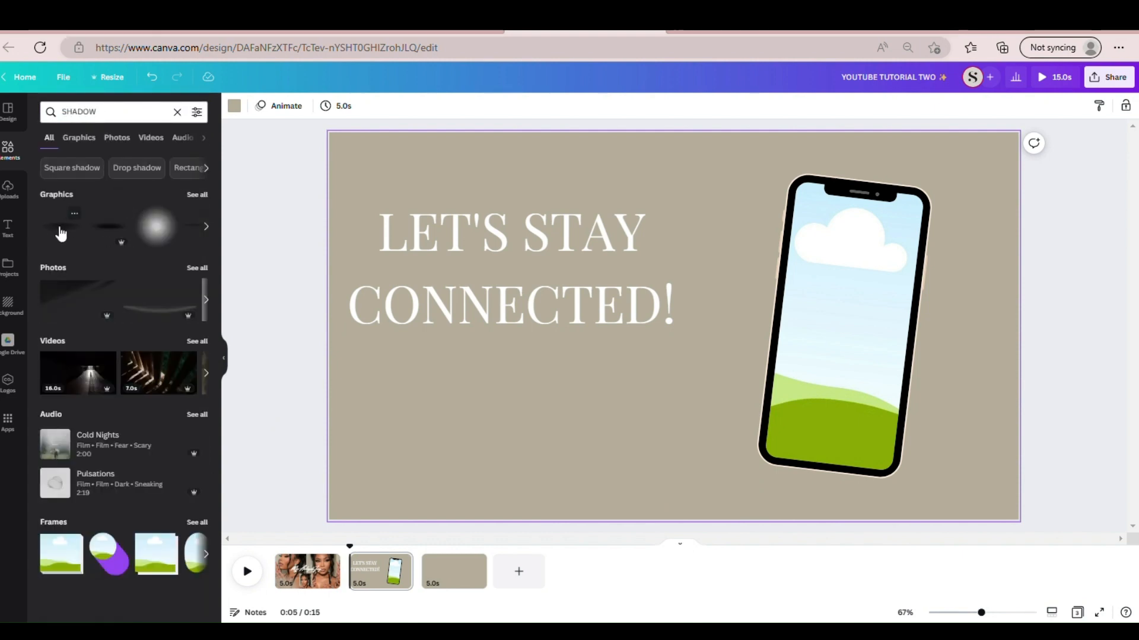
left_click(60, 229)
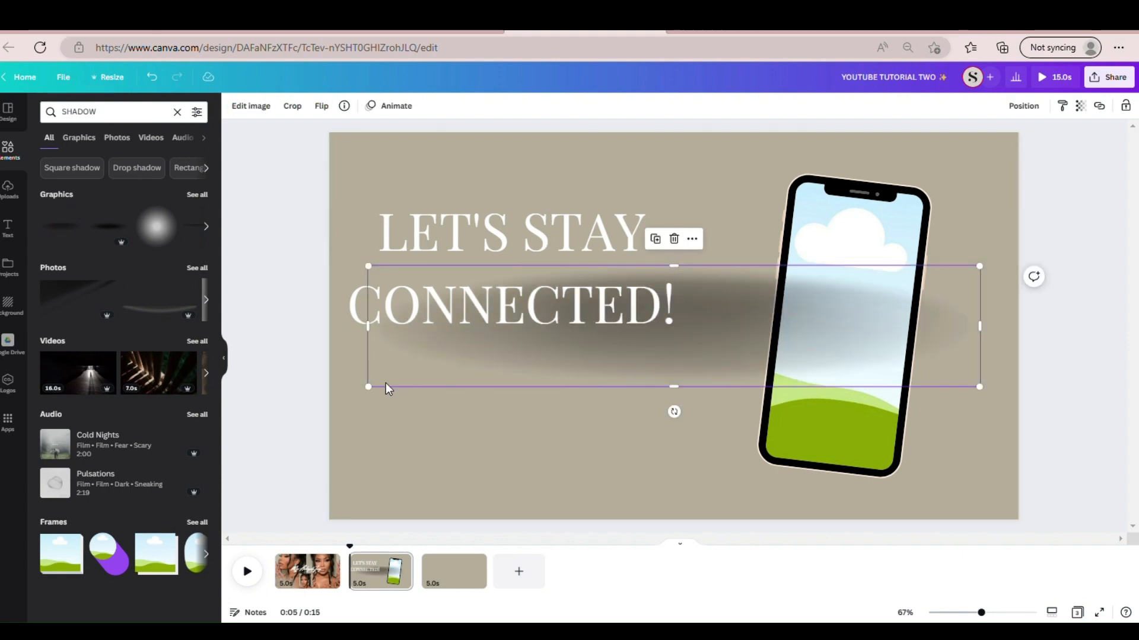
- Shrink the shadow to fit under the phone's lower edge, rotate it 6° and send it behind the phone frame
left_click_drag(376, 396, 692, 501)
left_click_drag(767, 480, 761, 474)
mouse_move(821, 521)
left_mouse_down()
mouse_move(807, 522)
mouse_move(827, 522)
left_mouse_up()
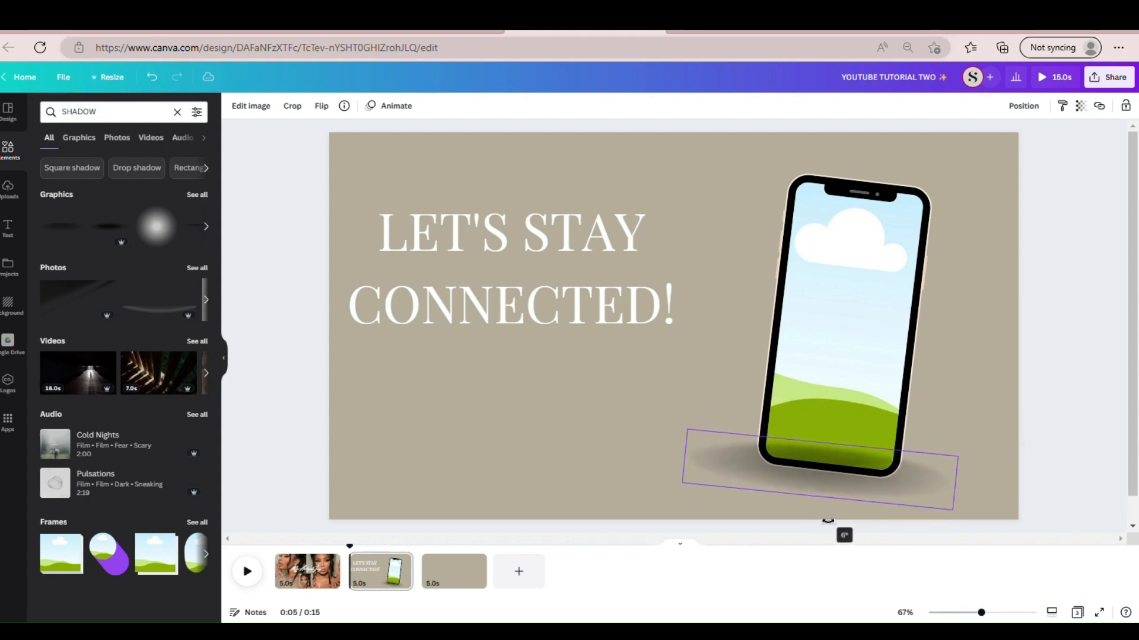
left_click(1024, 106)
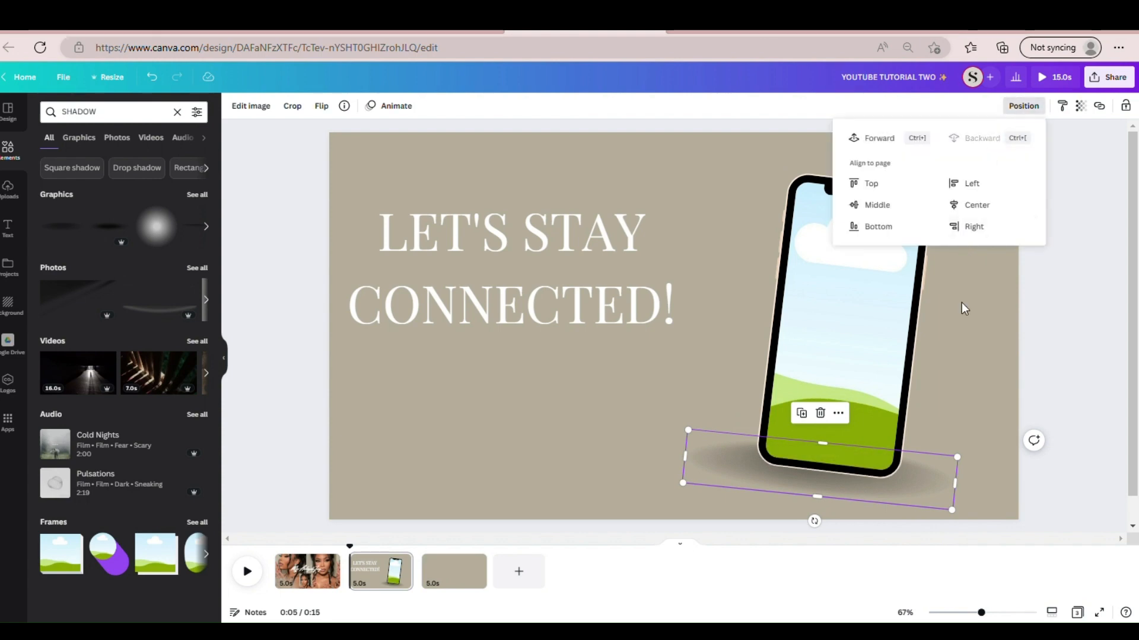
left_click(912, 411)
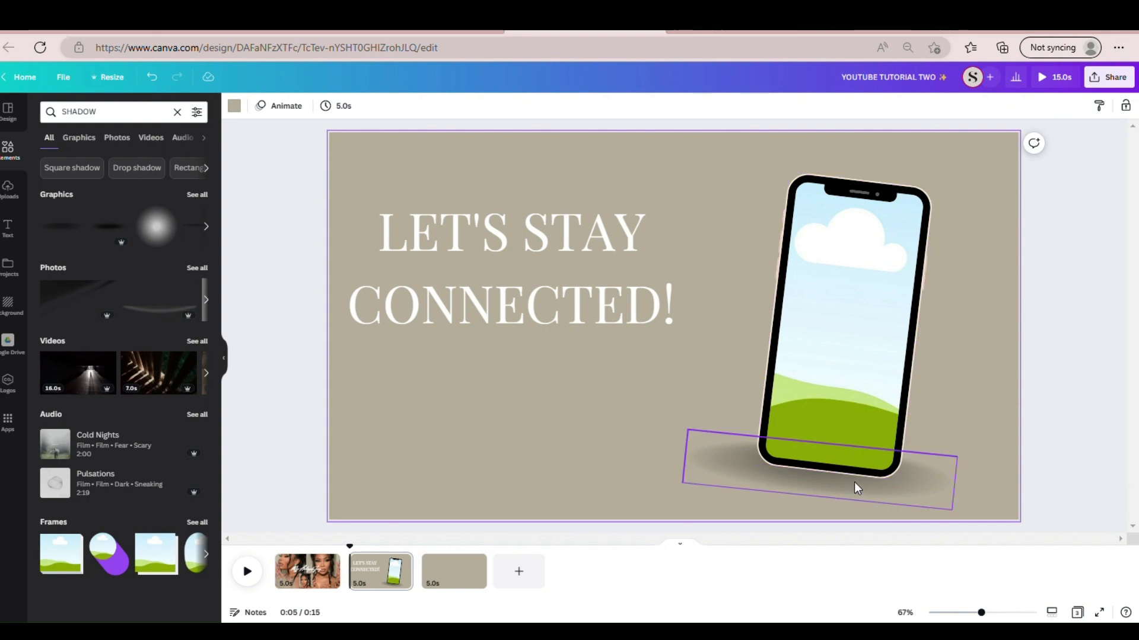
- Soften the shadow by making it more transparent and nudge it slightly to the right under the phone
left_click(915, 500)
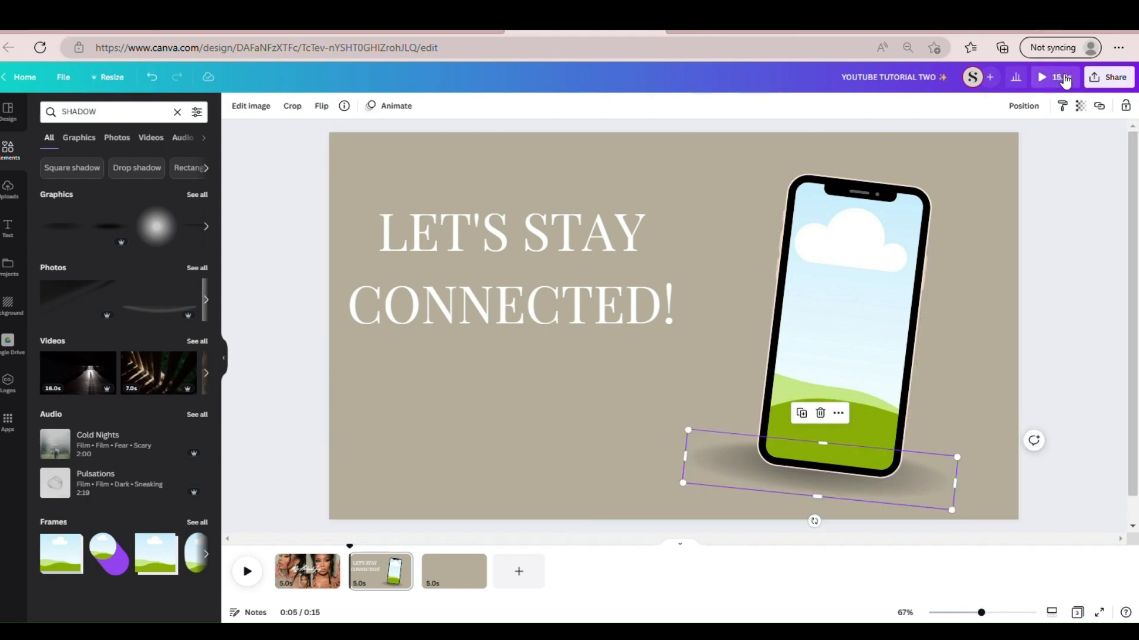
left_click(1081, 108)
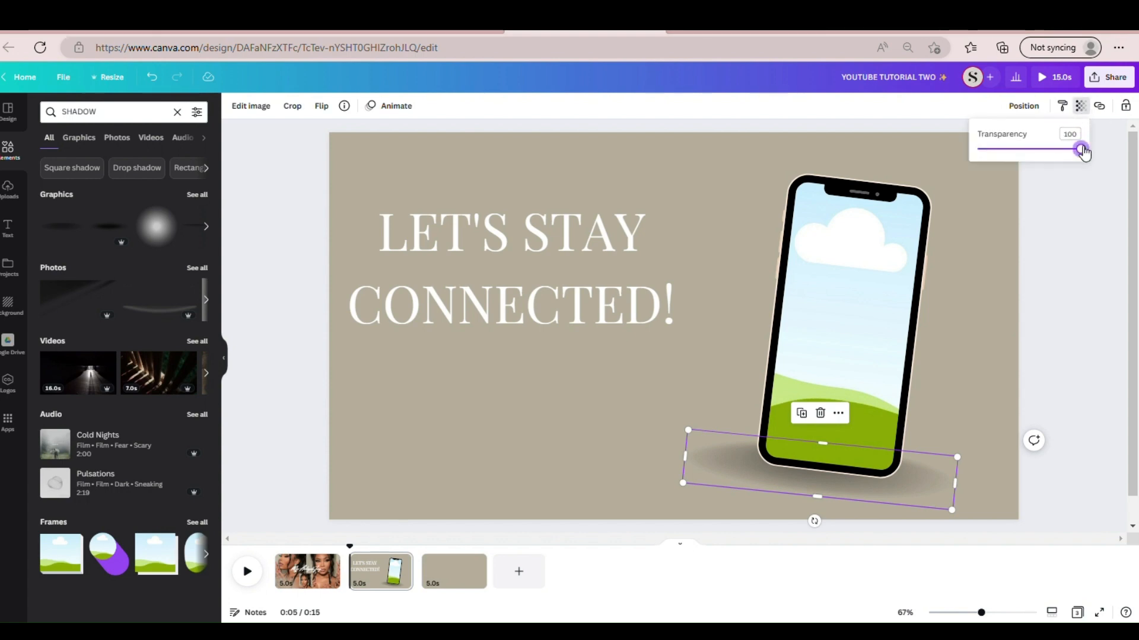
left_click_drag(1082, 152, 1037, 171)
left_click(1040, 374)
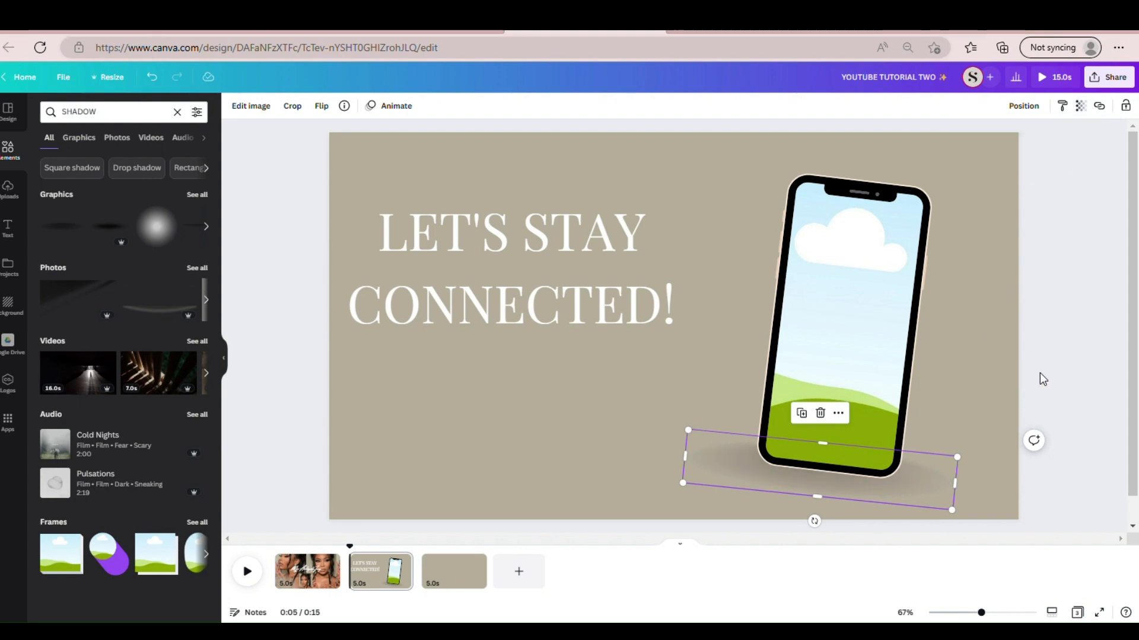
left_click(1040, 373)
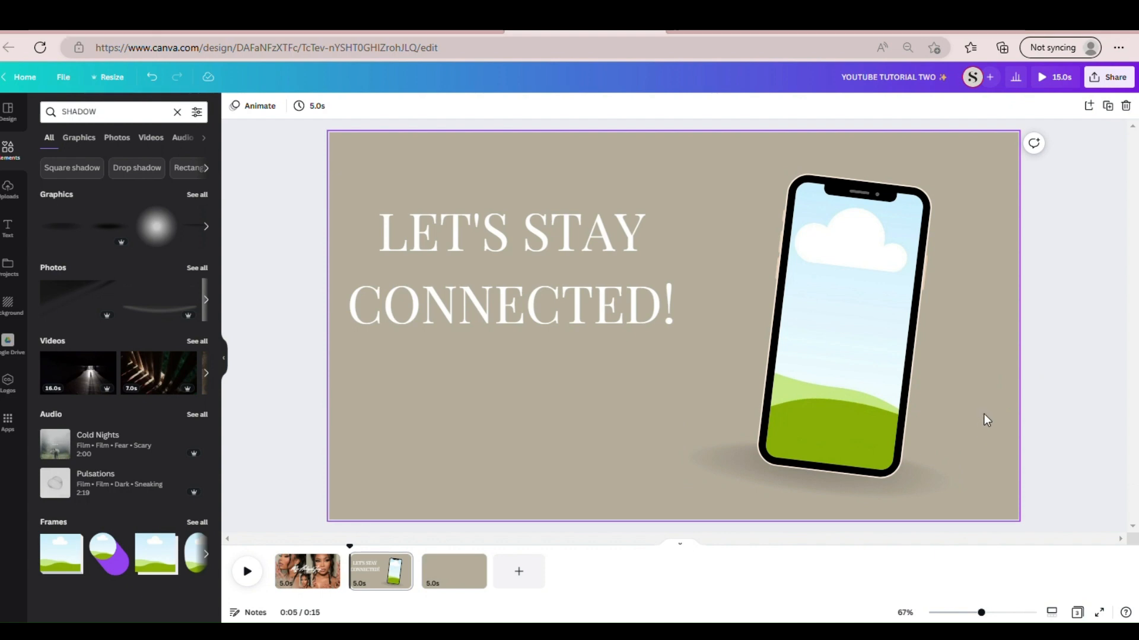
left_click(918, 470)
left_click_drag(918, 470, 931, 478)
left_click(1059, 432)
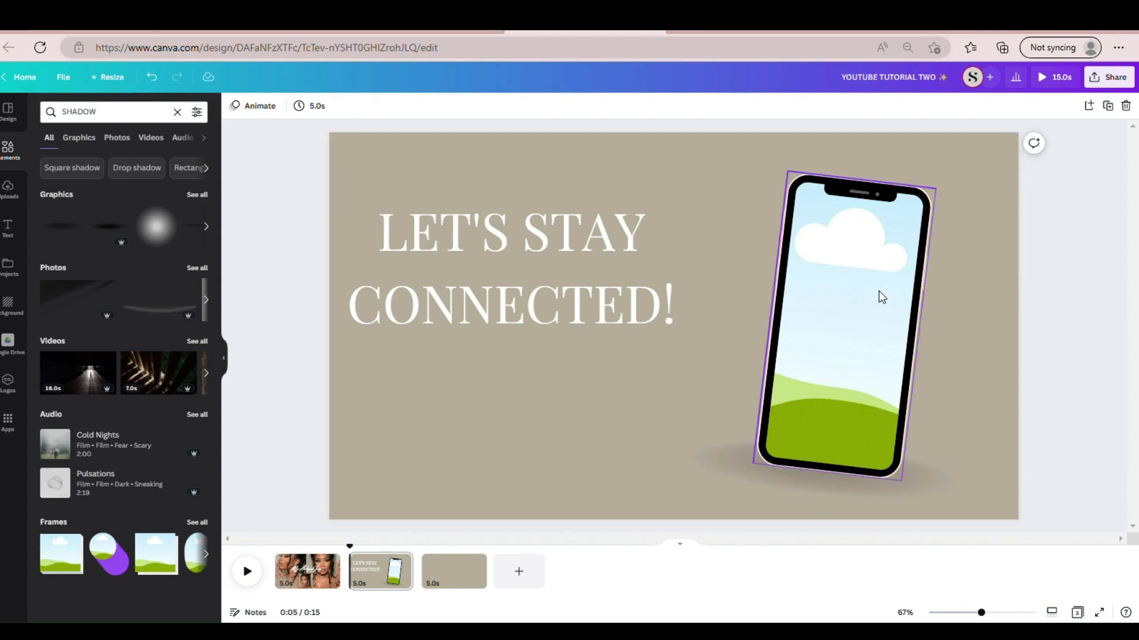
- Look through the uploaded images for media that suits the phone frame
left_click(9, 196)
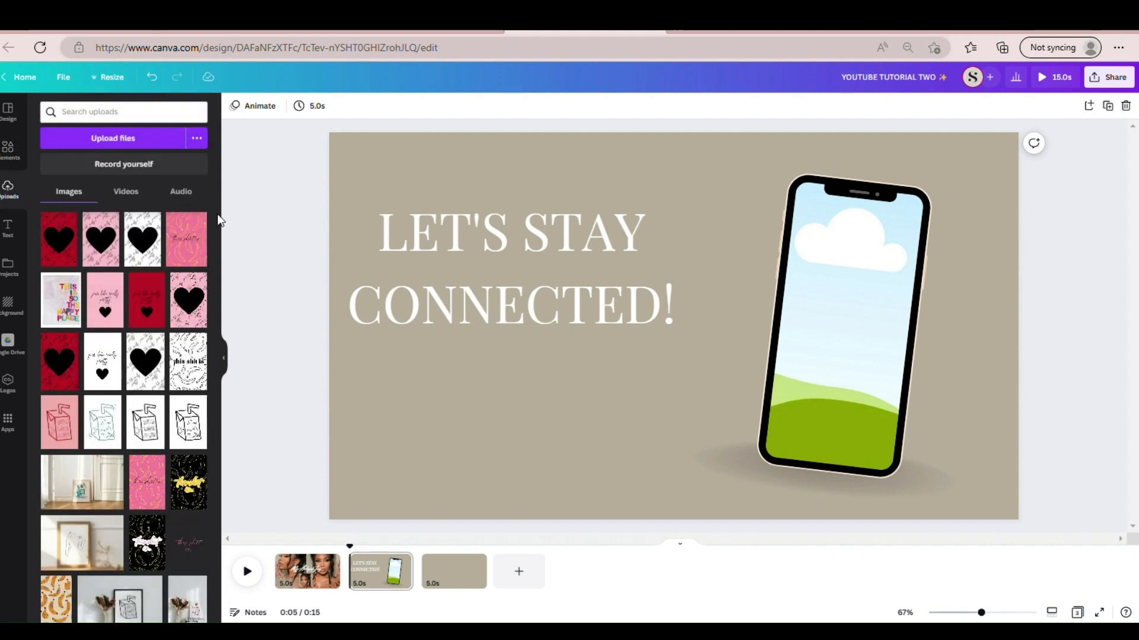
left_click_drag(216, 214, 192, 546)
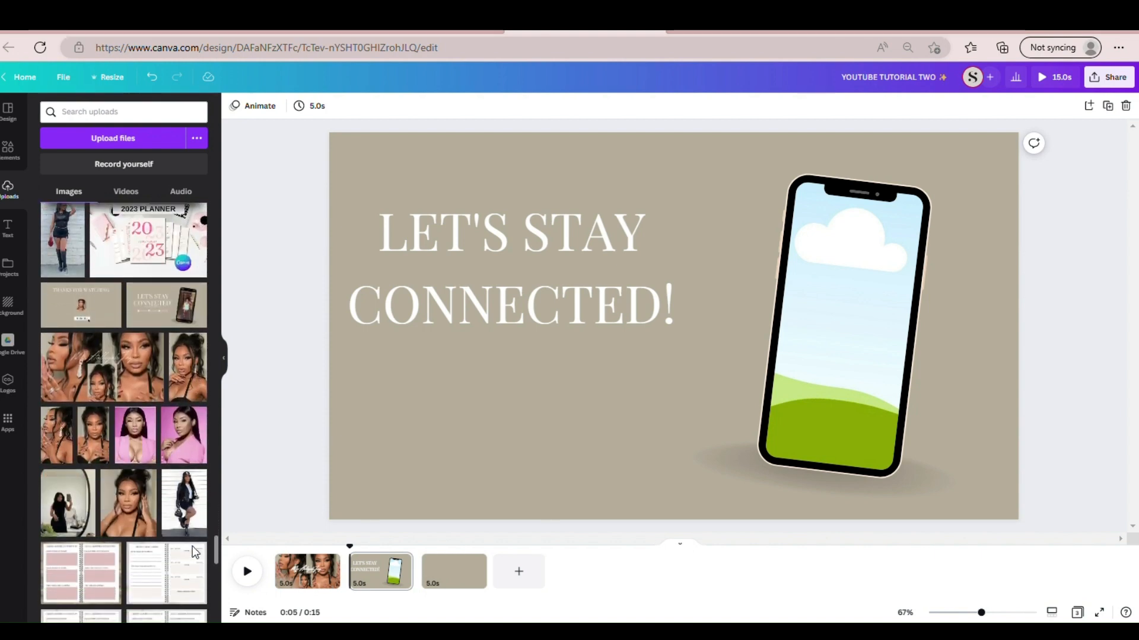
scroll(192, 547, "down", 4)
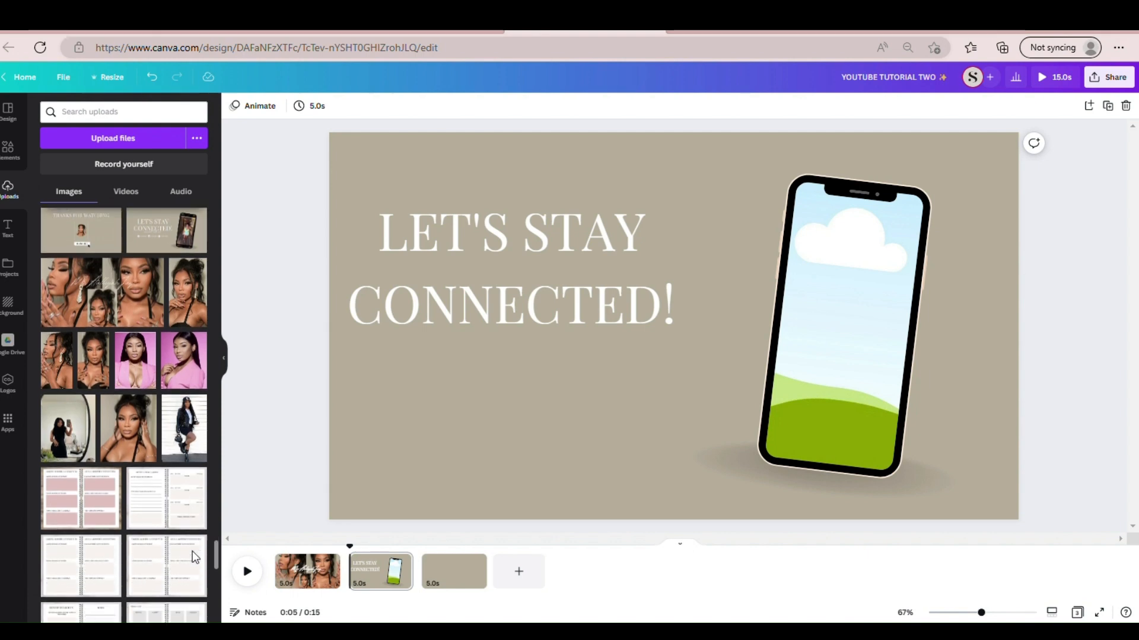
scroll(191, 564, "down", 5)
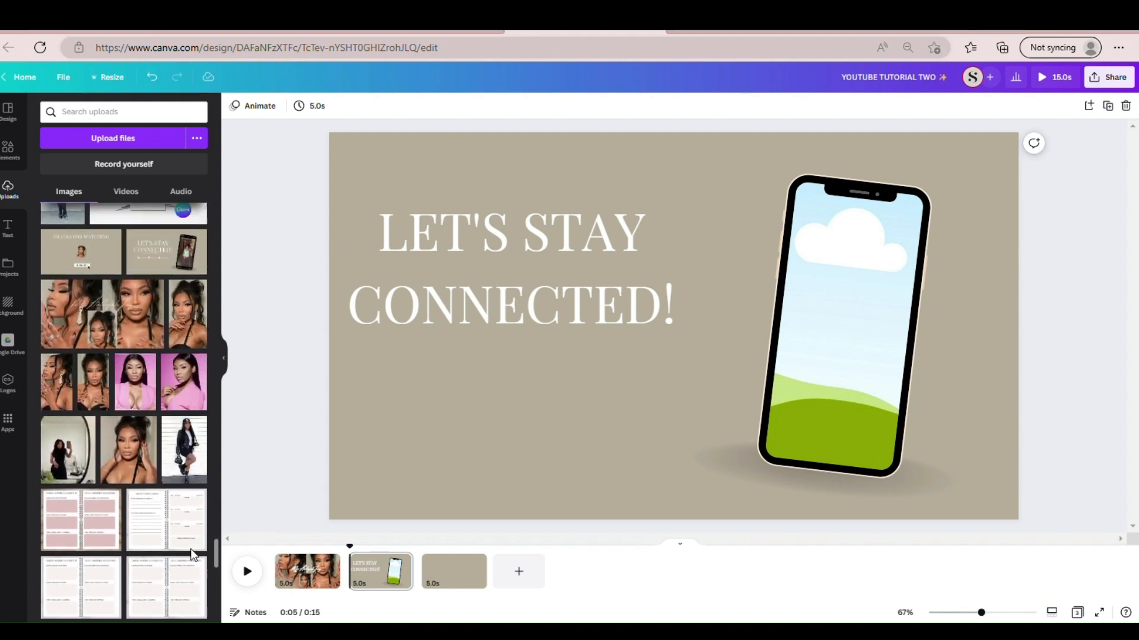
scroll(189, 590, "down", 3)
scroll(179, 593, "up", 8)
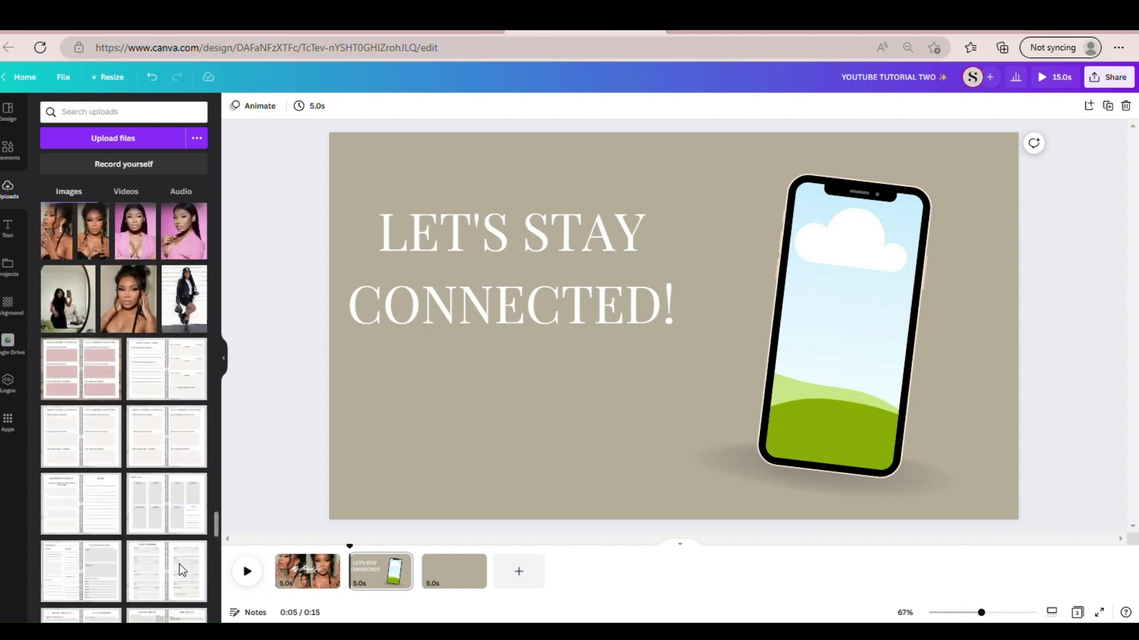
scroll(181, 552, "down", 6)
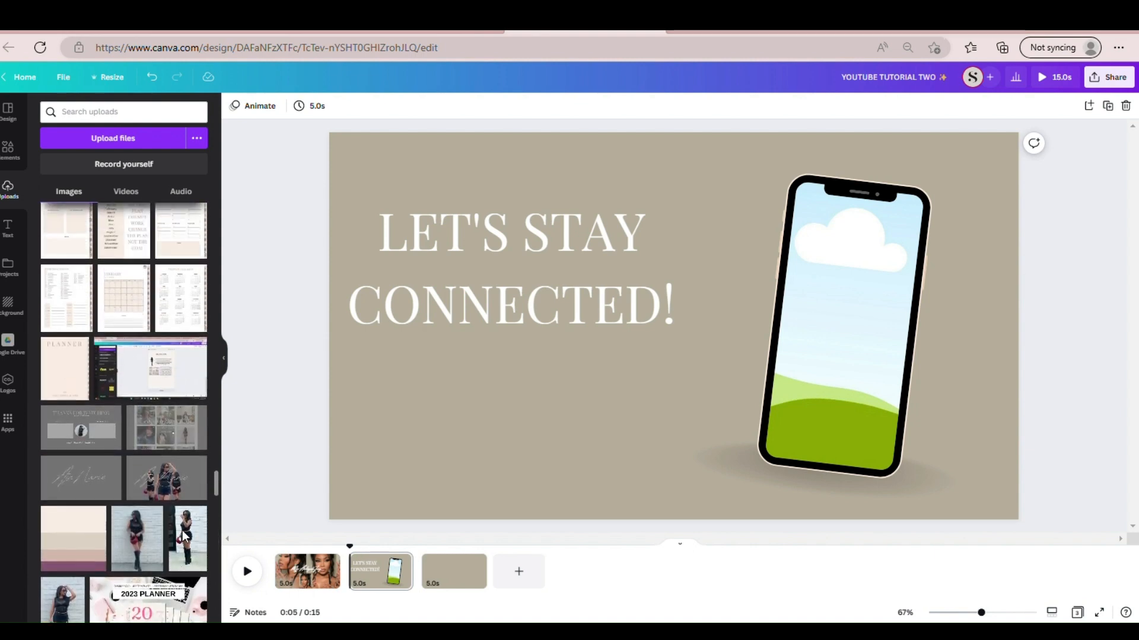
scroll(183, 524, "up", 10)
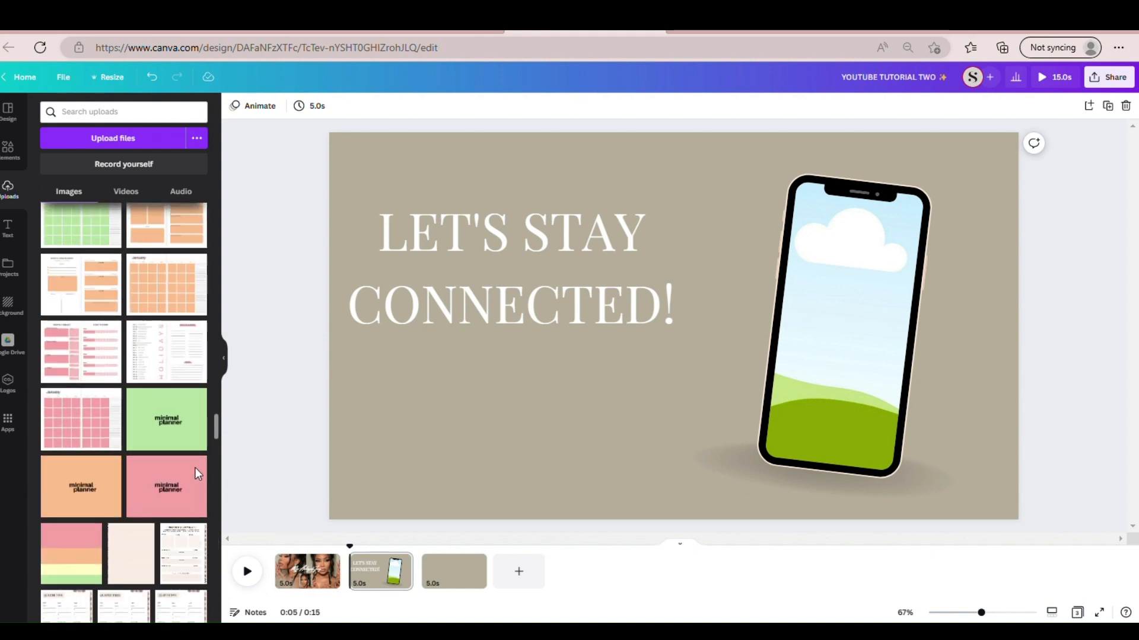
scroll(197, 469, "up", 10)
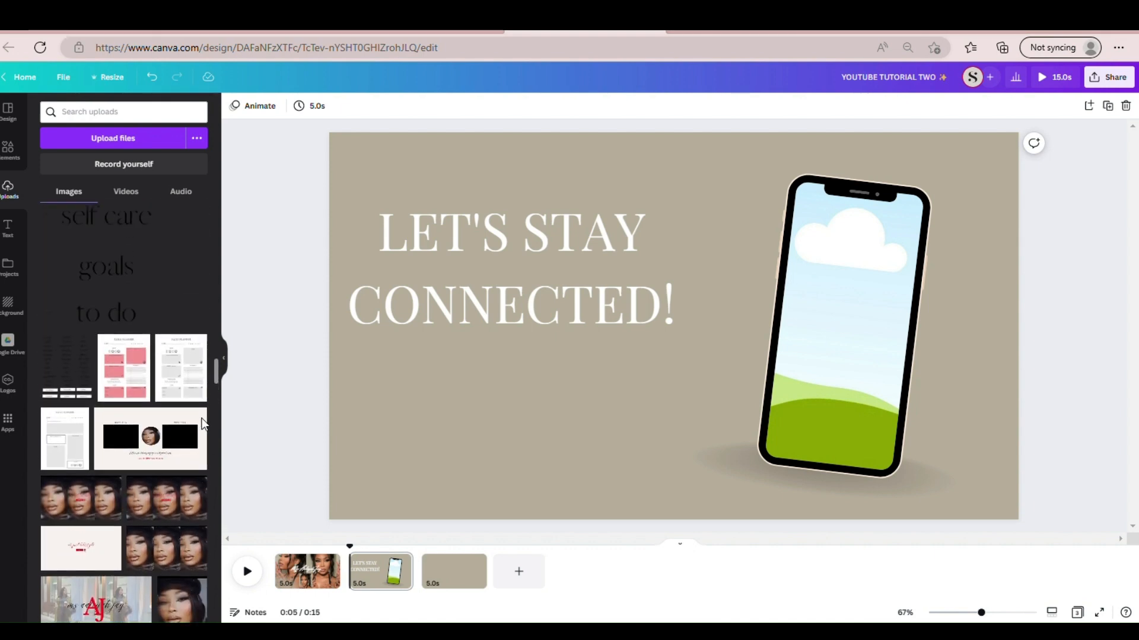
scroll(204, 413, "up", 10)
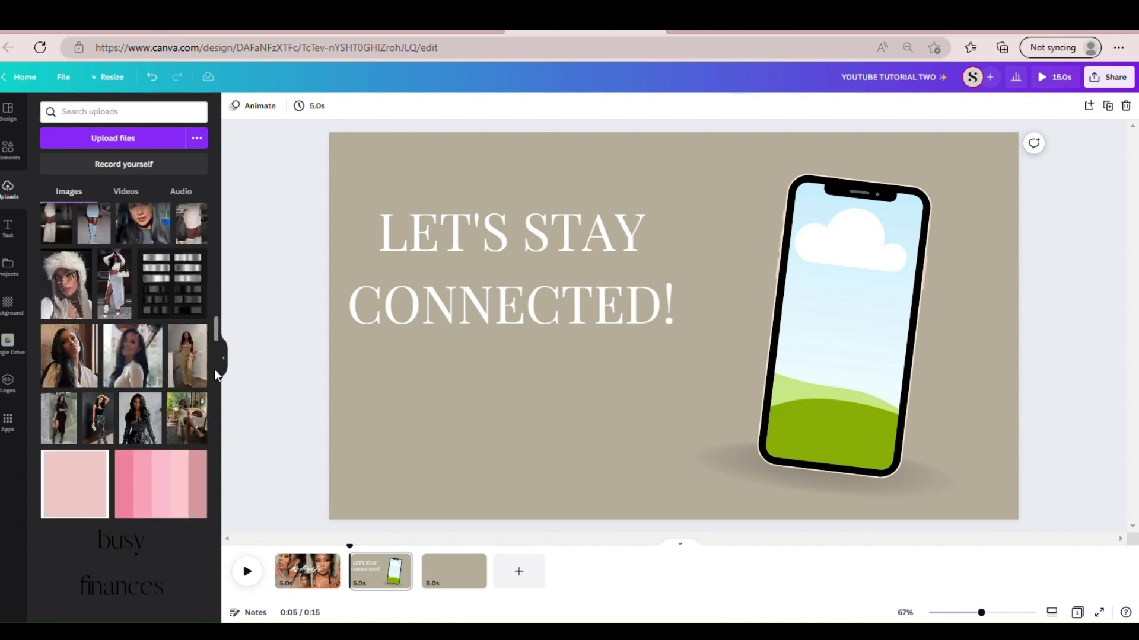
scroll(216, 356, "up", 3)
scroll(215, 366, "down", 5)
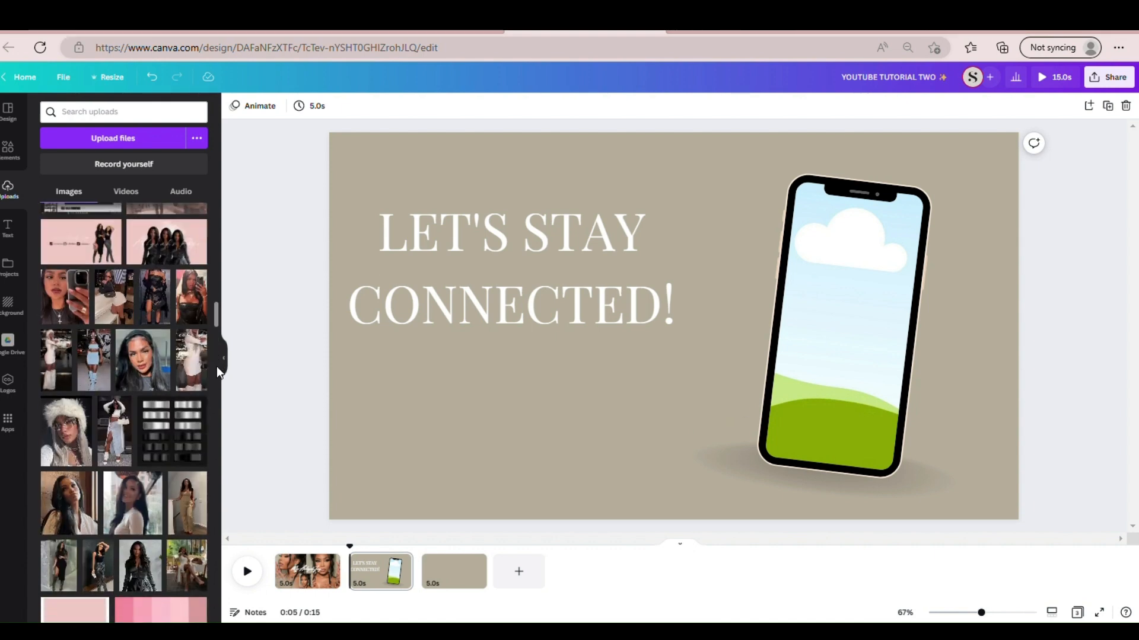
scroll(212, 383, "down", 15)
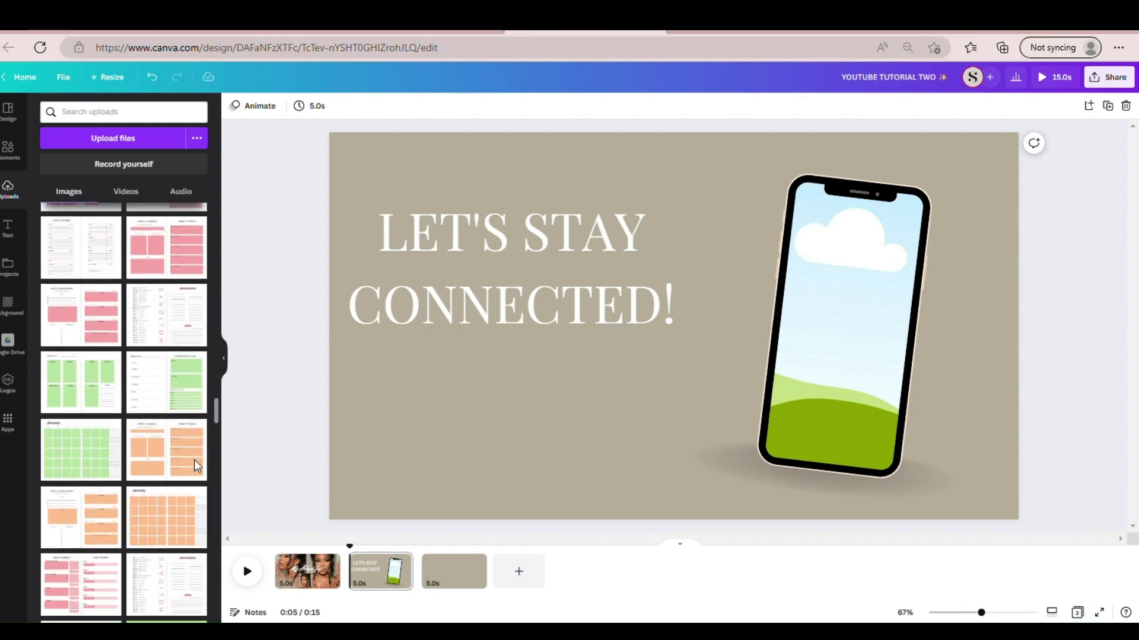
scroll(197, 514, "down", 10)
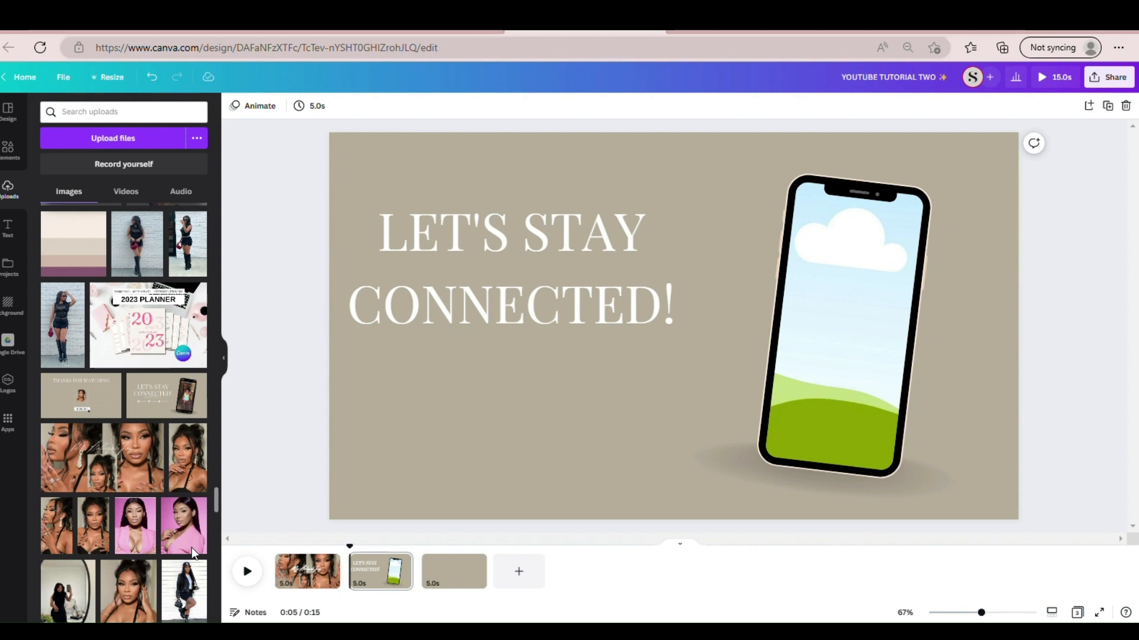
scroll(193, 553, "down", 5)
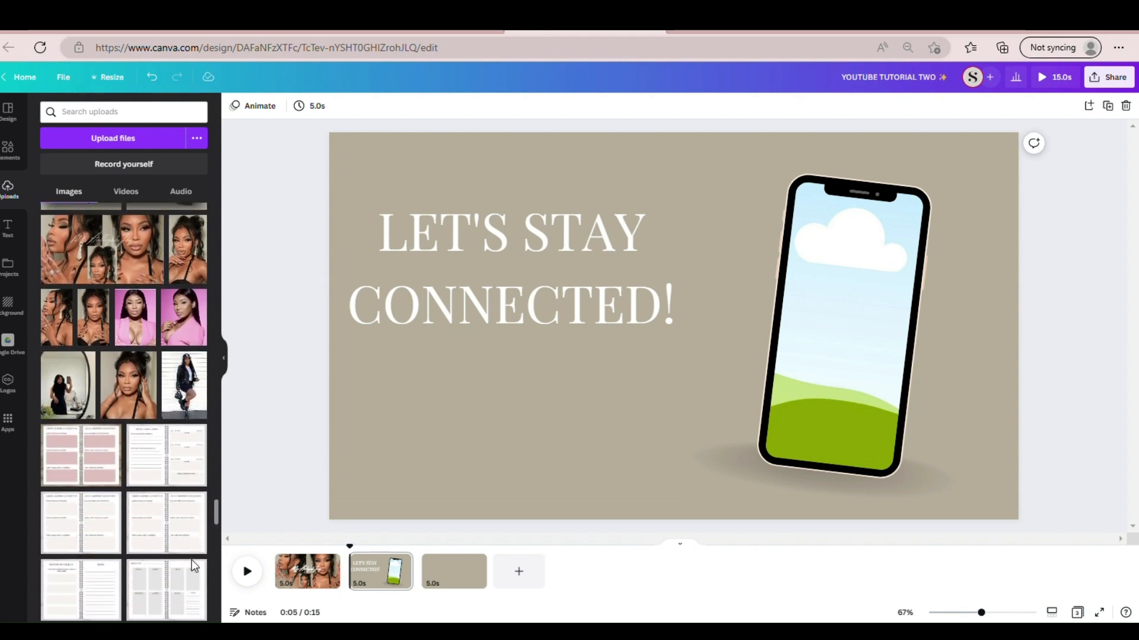
- Insert the 11.6-second Instagram profile recording from the uploaded videos and crop the browser bar off its upper edge
left_click(132, 199)
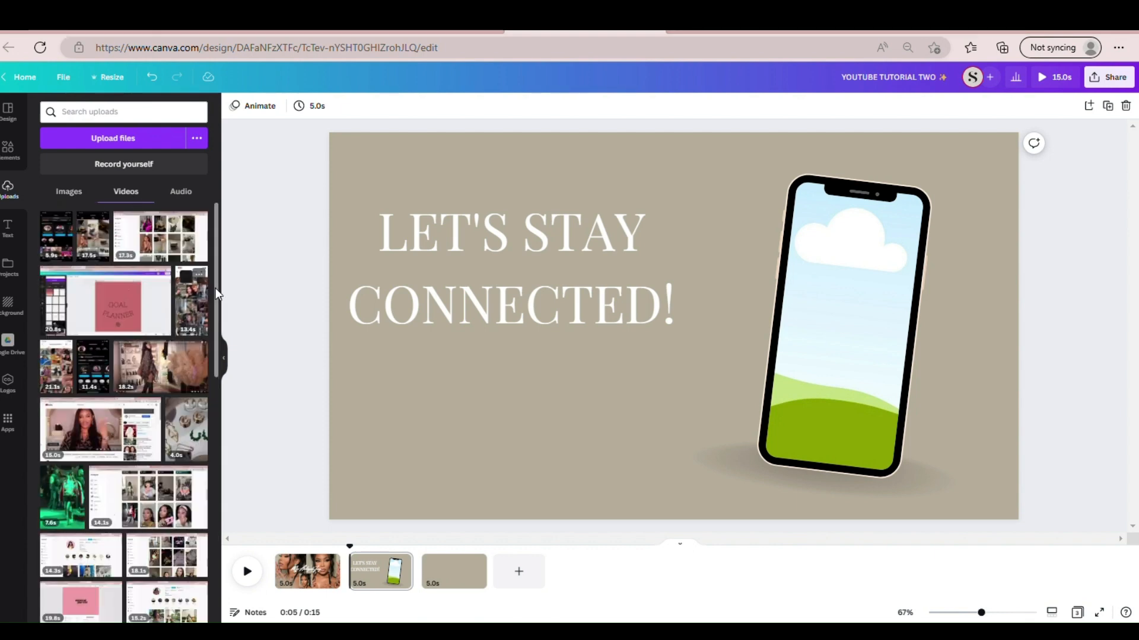
left_click_drag(217, 283, 217, 285)
left_click_drag(217, 294, 192, 466)
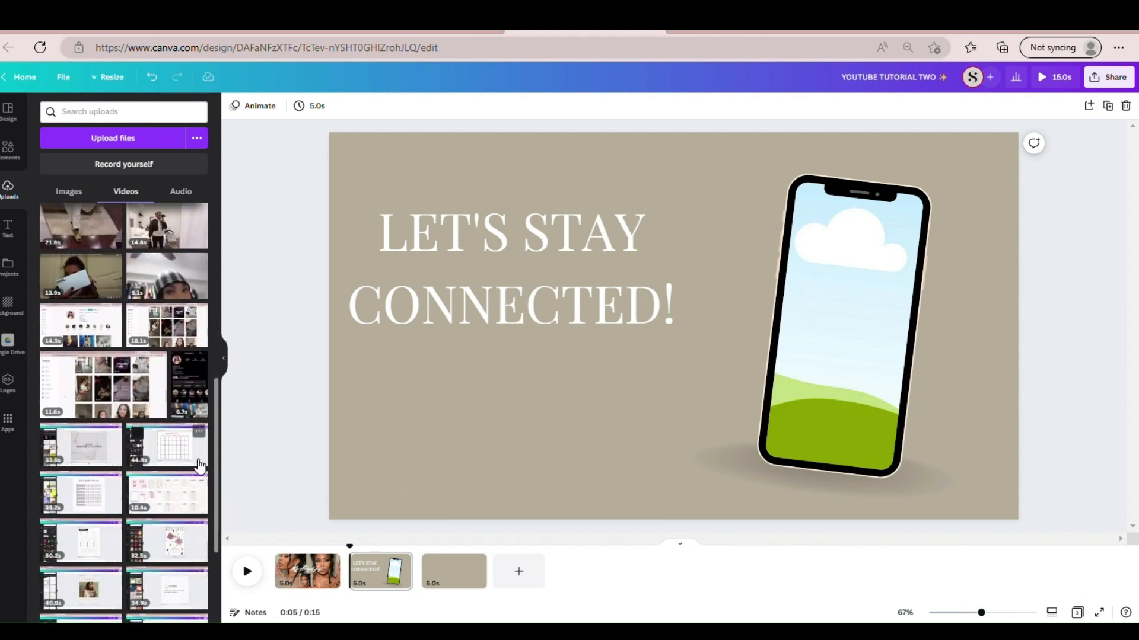
left_click(132, 403)
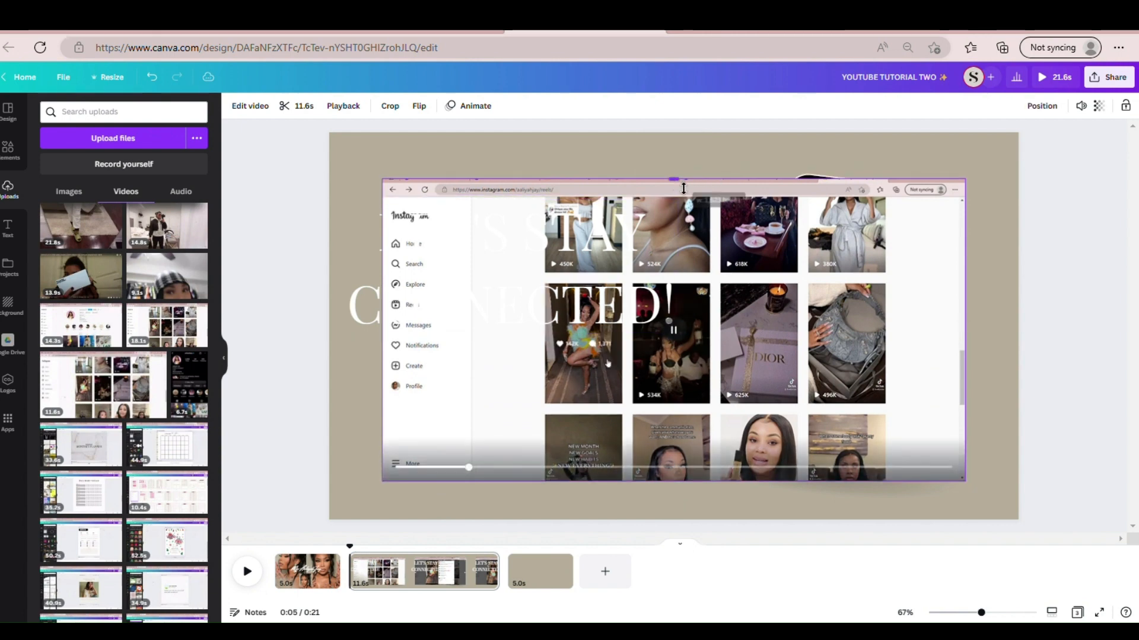
left_click_drag(680, 179, 688, 203)
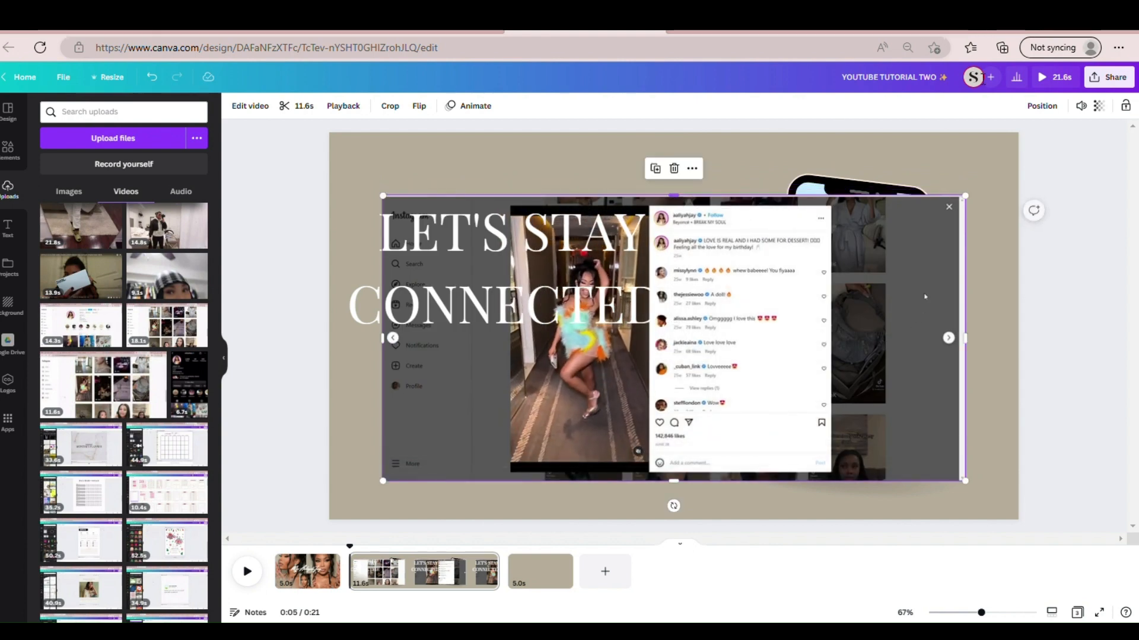
- Mute the Instagram recording by setting its volume to 0 and crop thin strips off its right and upper edges
left_click(1081, 106)
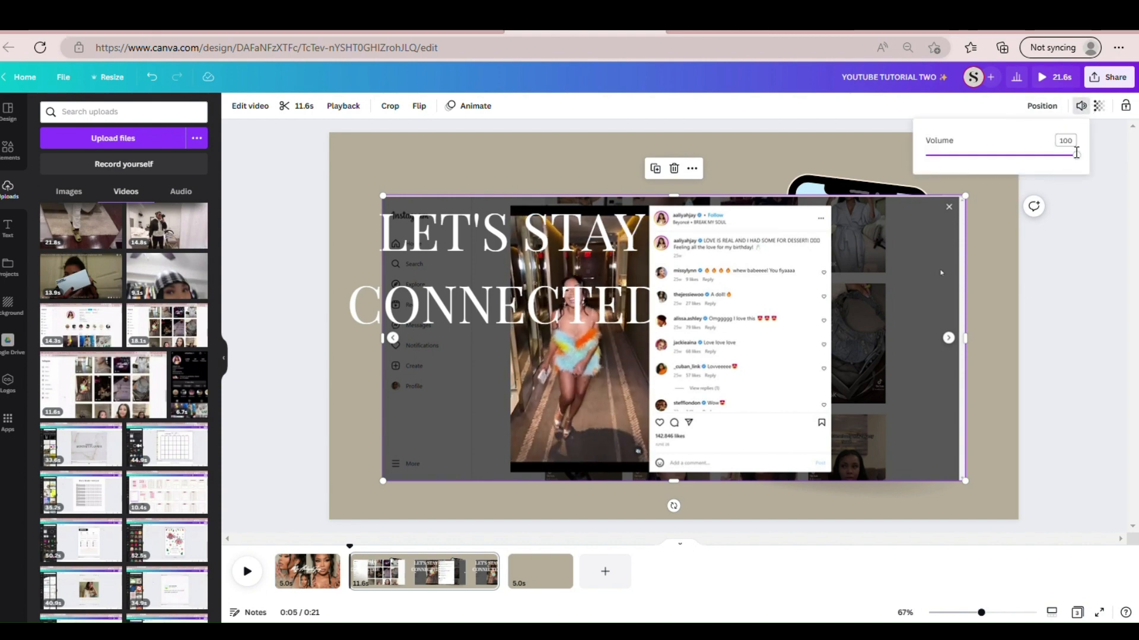
left_click_drag(1078, 156, 925, 156)
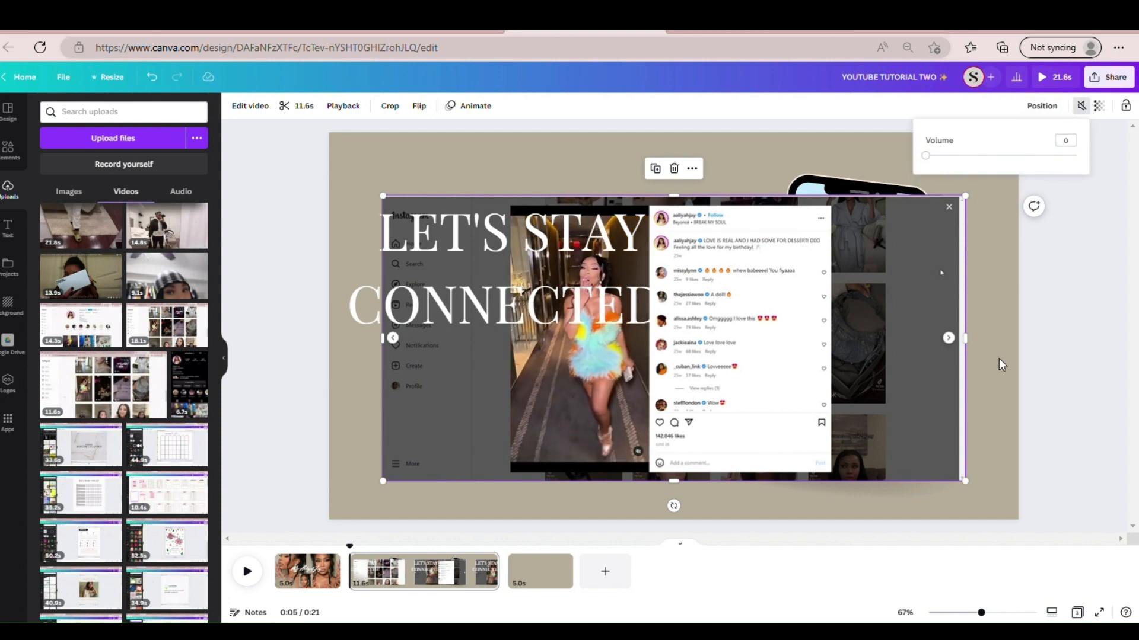
left_click_drag(973, 362, 965, 360)
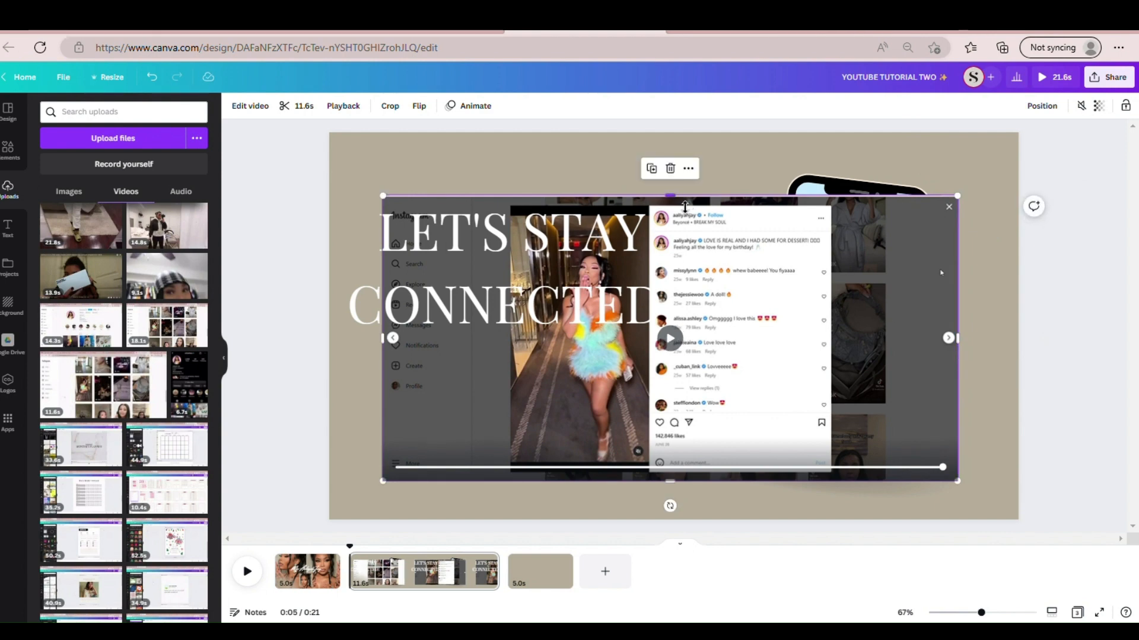
left_click_drag(686, 207, 686, 211)
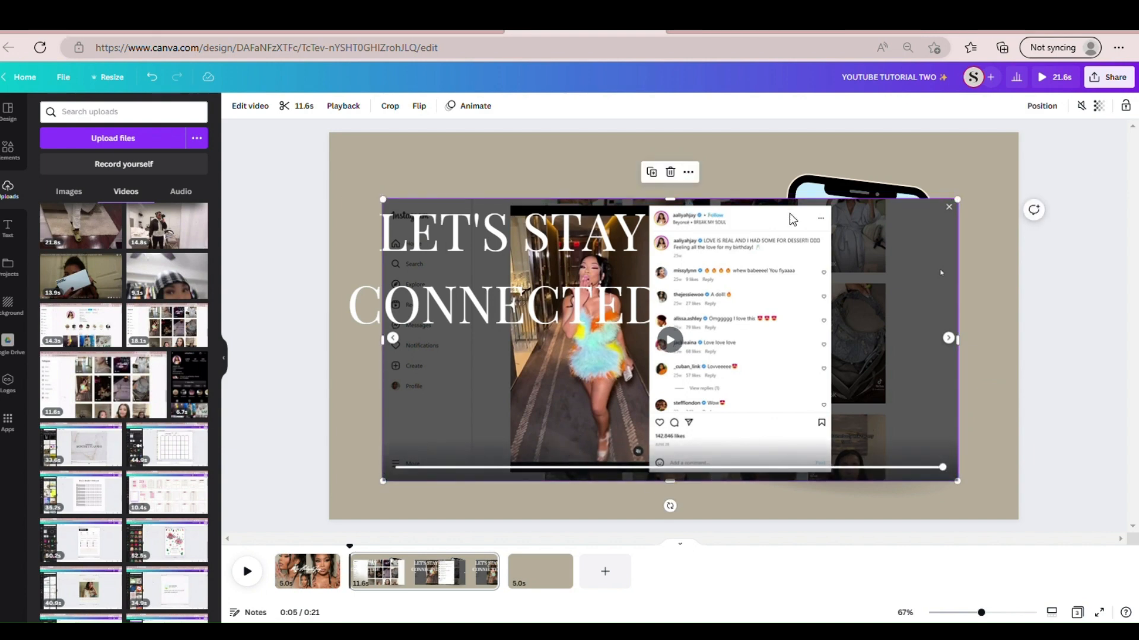
- Bring the Instagram recording forward so it sits in front of the heading text
left_click(1050, 106)
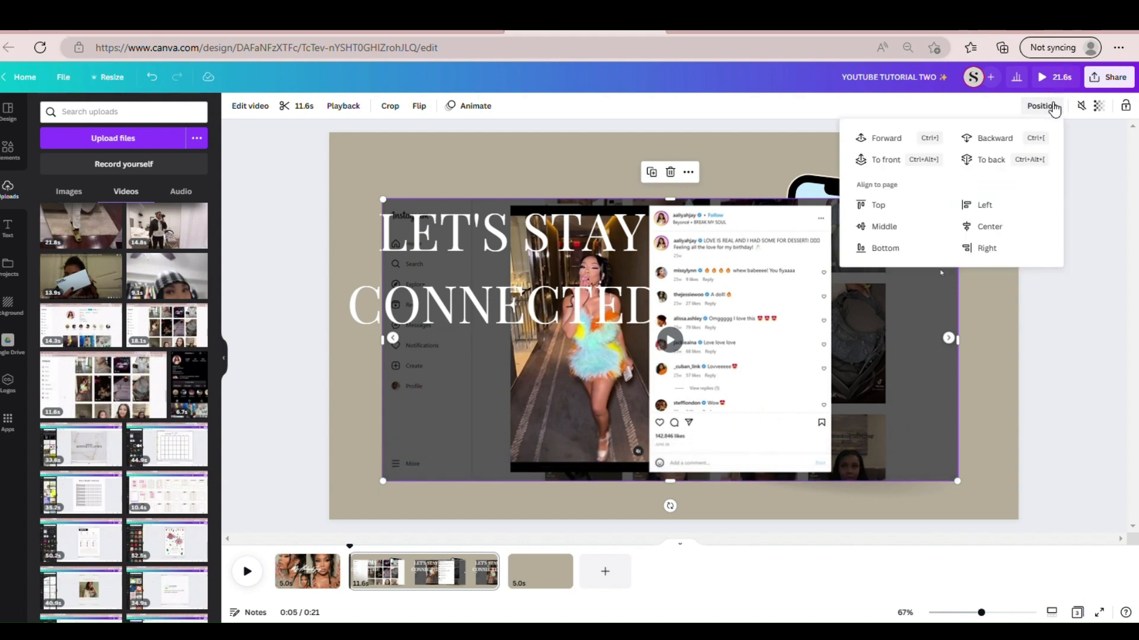
left_click(888, 143)
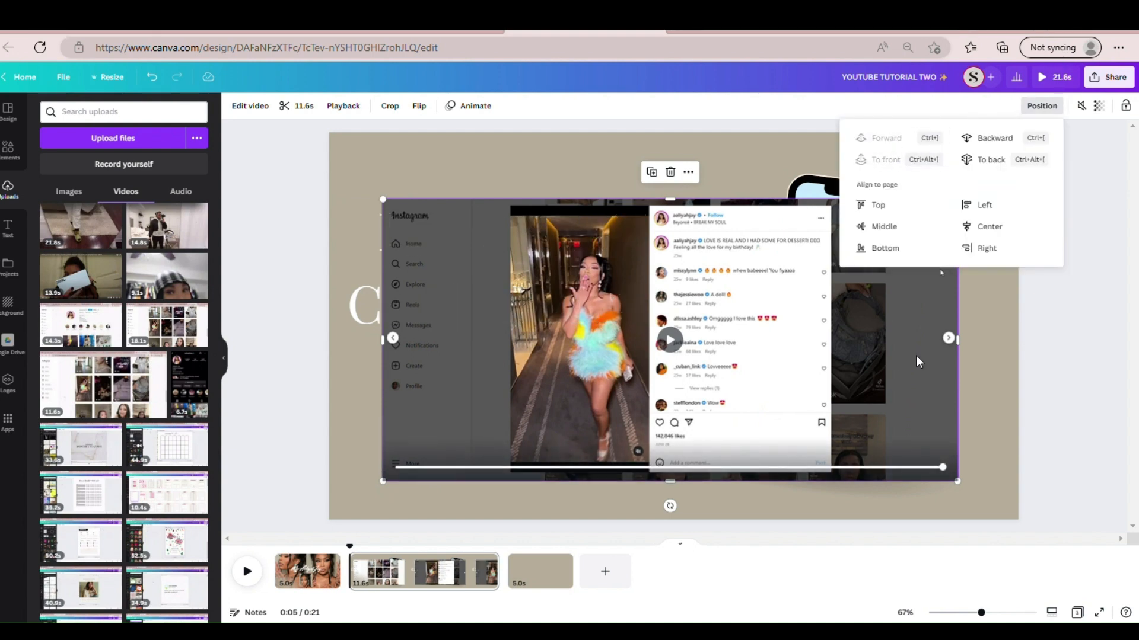
left_click(1003, 344)
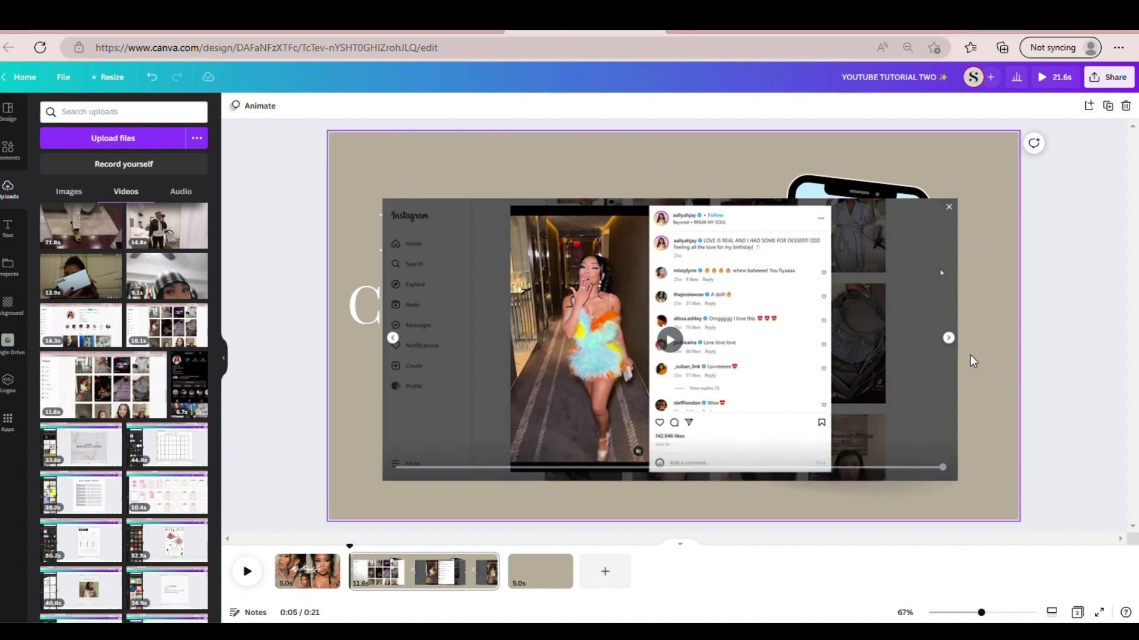
- Crop the recording down to the hallway dance video in the open post and place it inside the phone frame
left_click(944, 358)
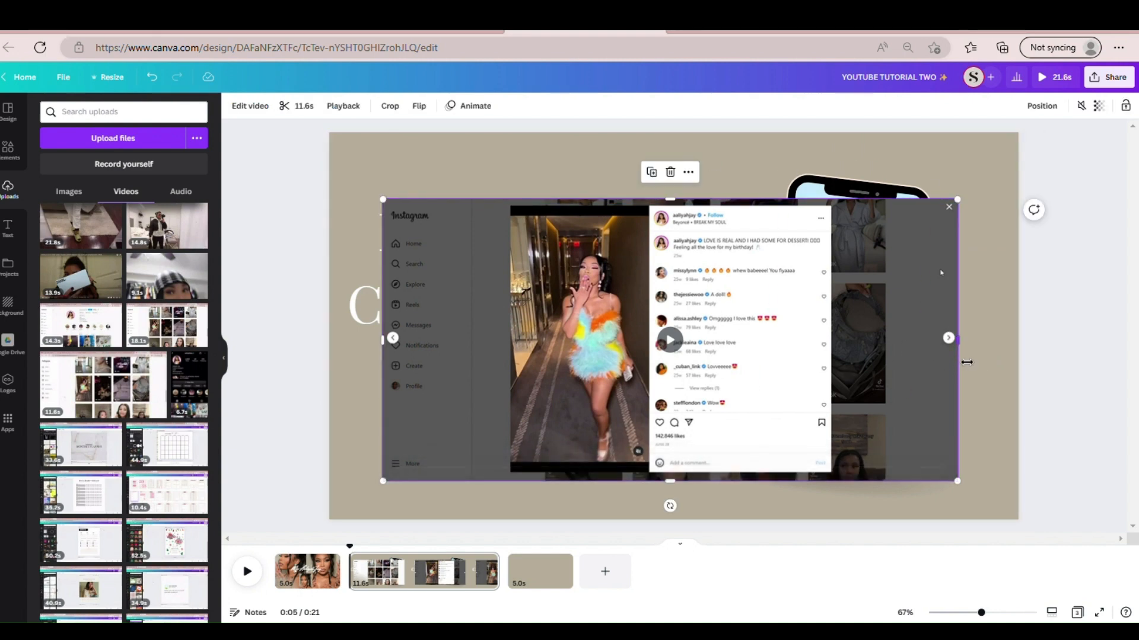
left_click_drag(956, 341, 655, 395)
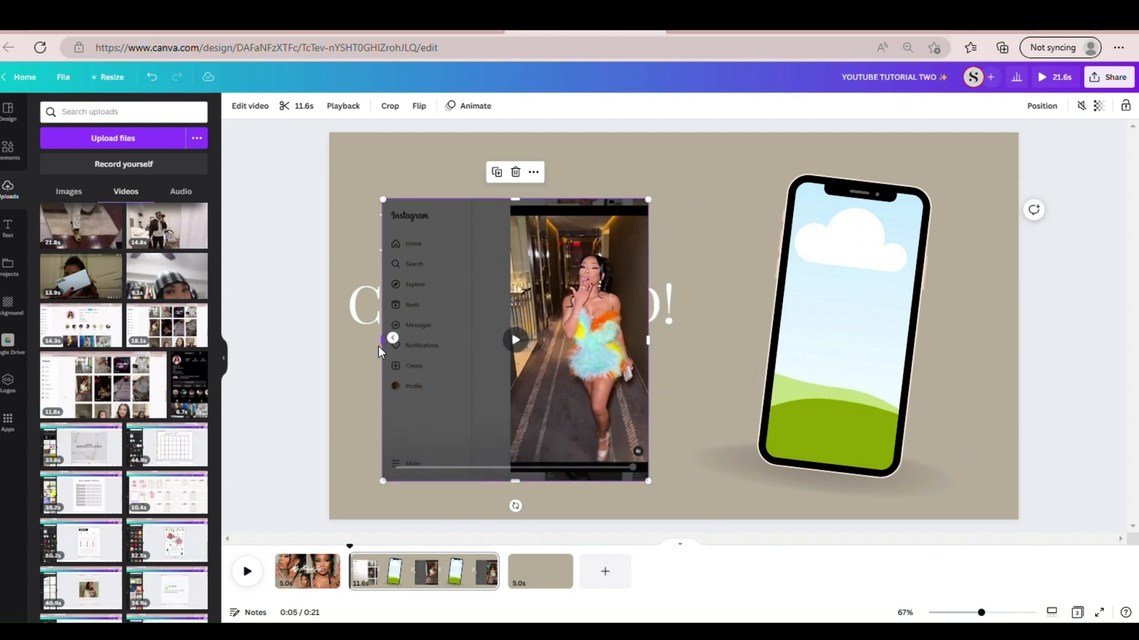
left_click_drag(377, 344, 514, 365)
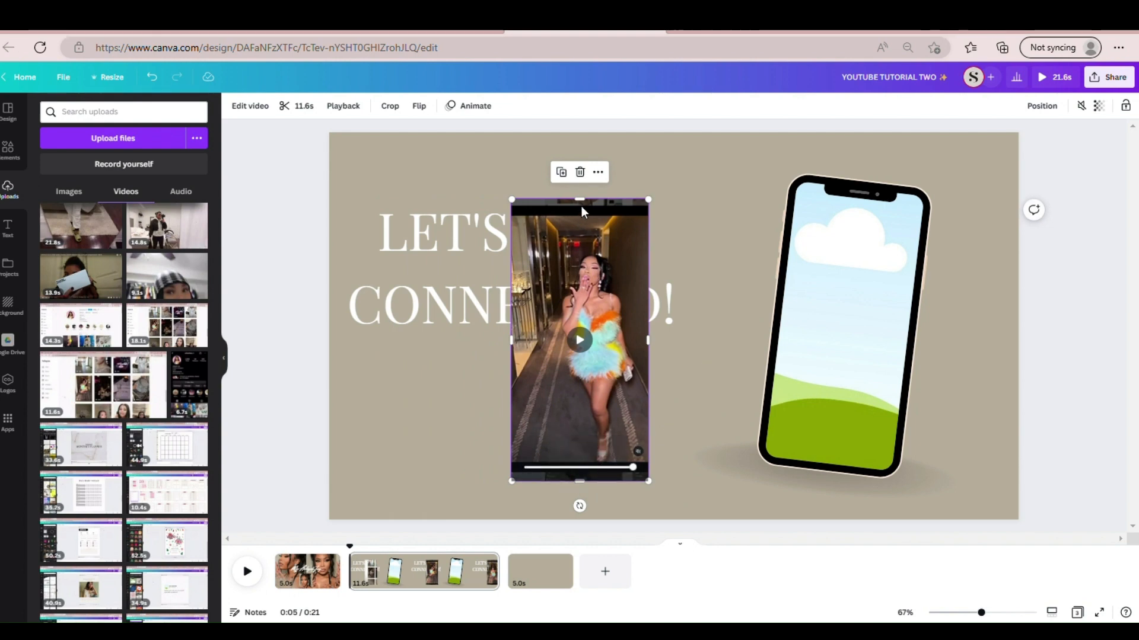
left_click_drag(589, 210, 589, 227)
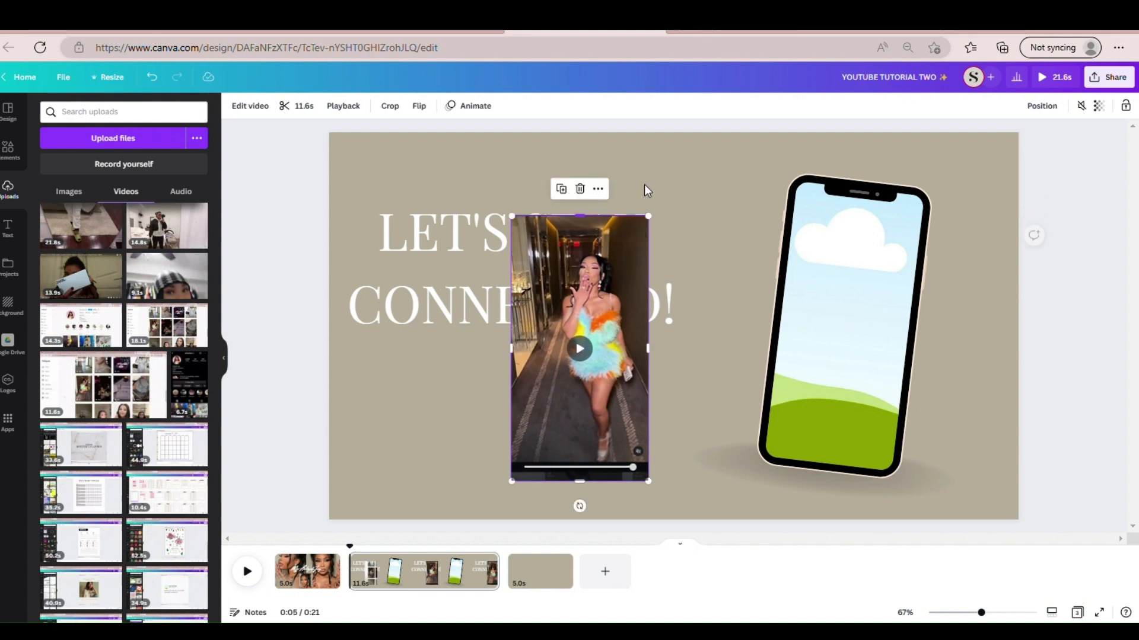
left_click(688, 172)
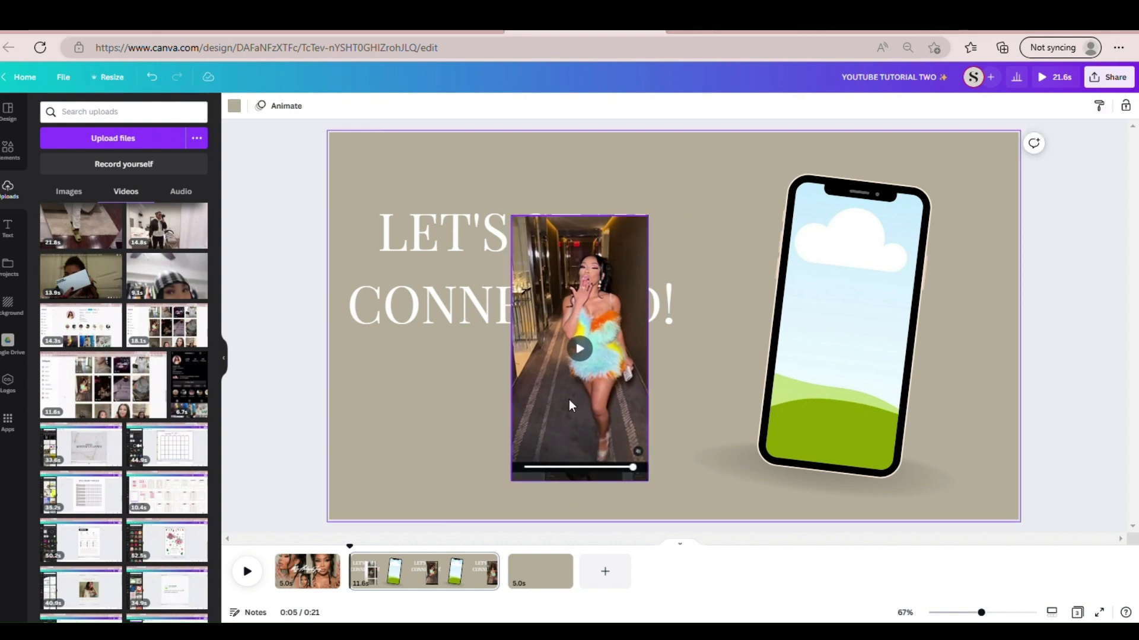
left_click_drag(561, 408, 813, 386)
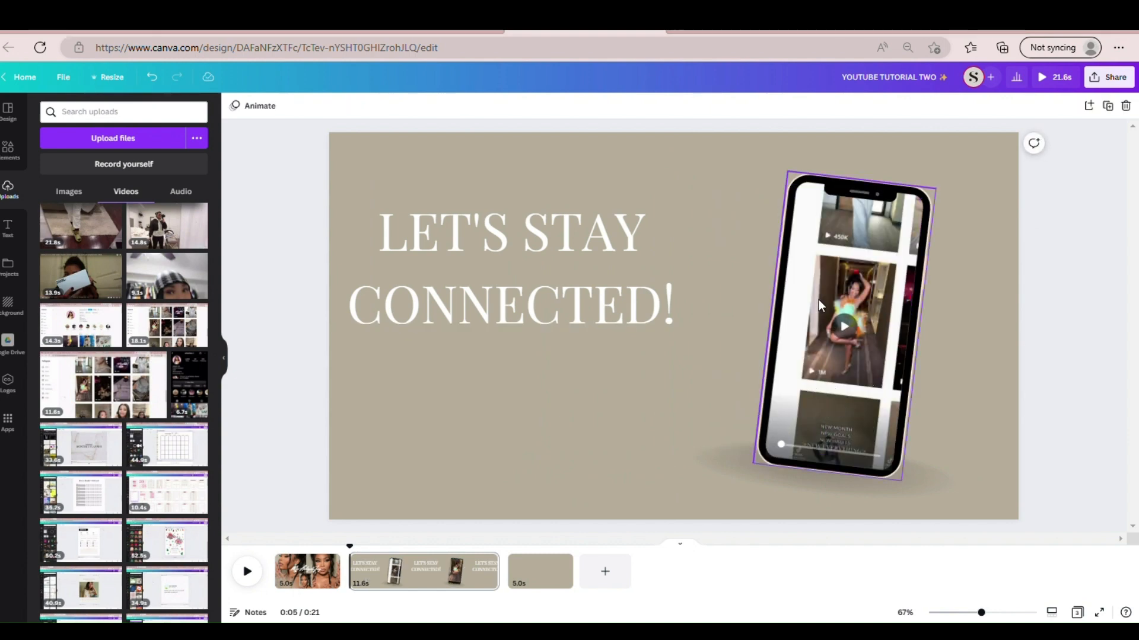
- Trim the phone frame's video at both ends to a 5.2-second section showing only the hallway dance
left_click(866, 313)
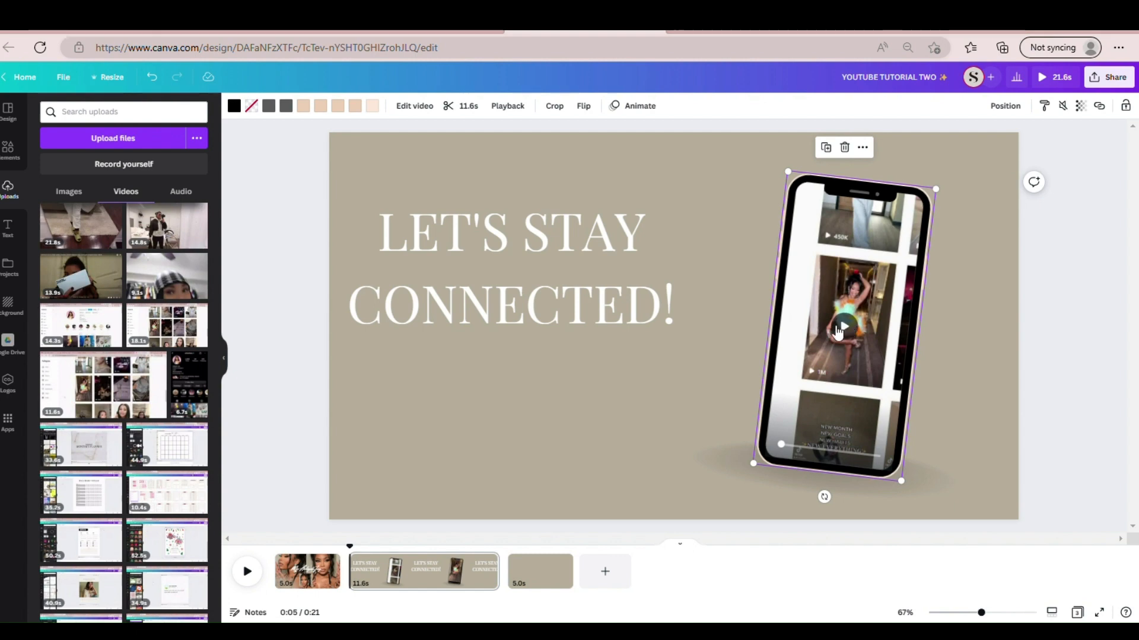
left_click(468, 106)
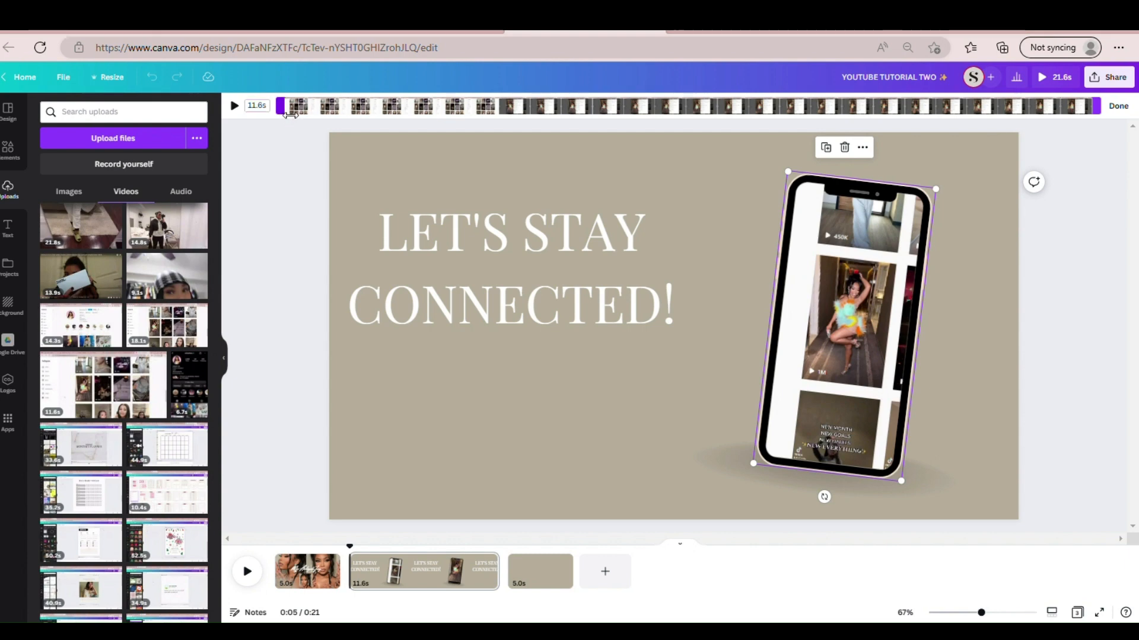
left_click_drag(291, 112, 514, 88)
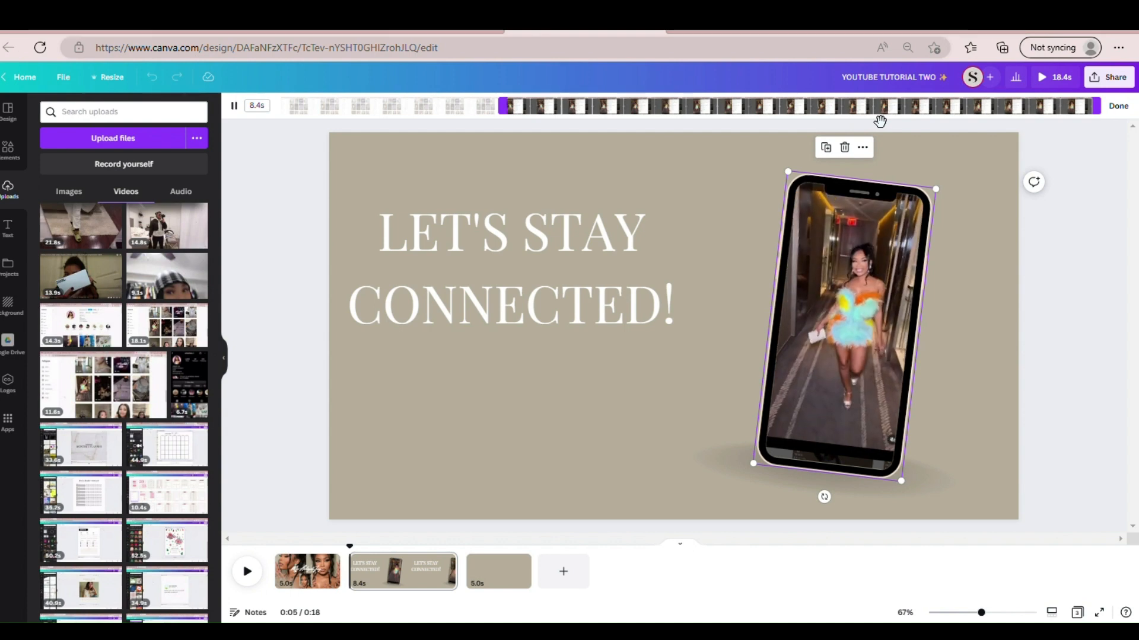
left_click_drag(1096, 109, 880, 132)
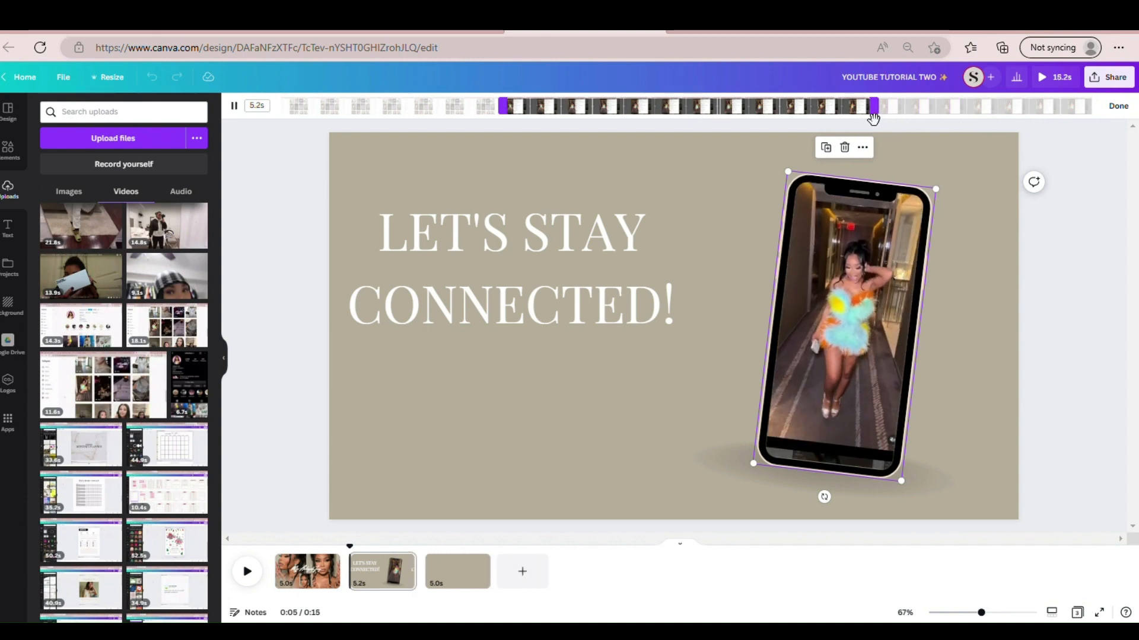
left_click(1118, 106)
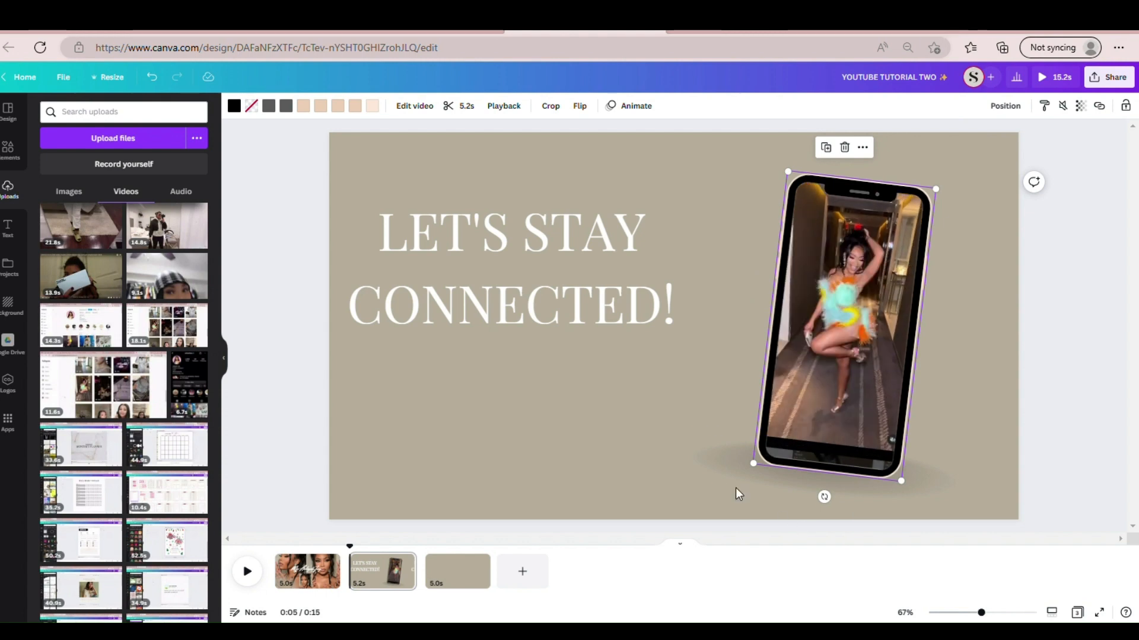
left_click(623, 471)
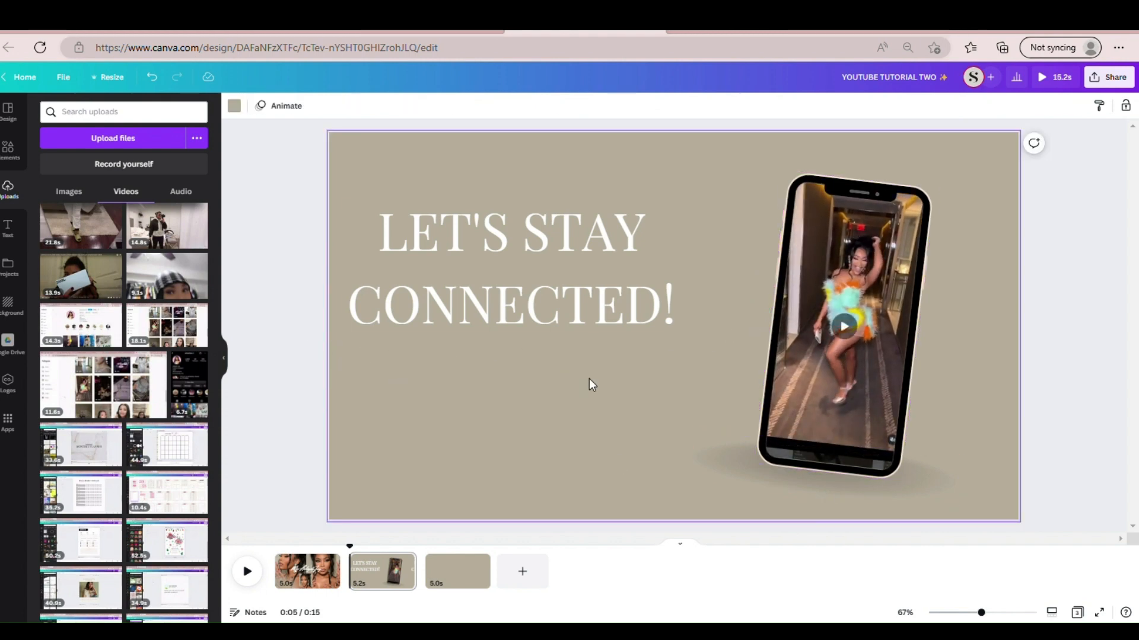
- Search the elements for "INSTAGRAM LOGO" and insert the solid round Instagram logo from the graphics
left_click(9, 148)
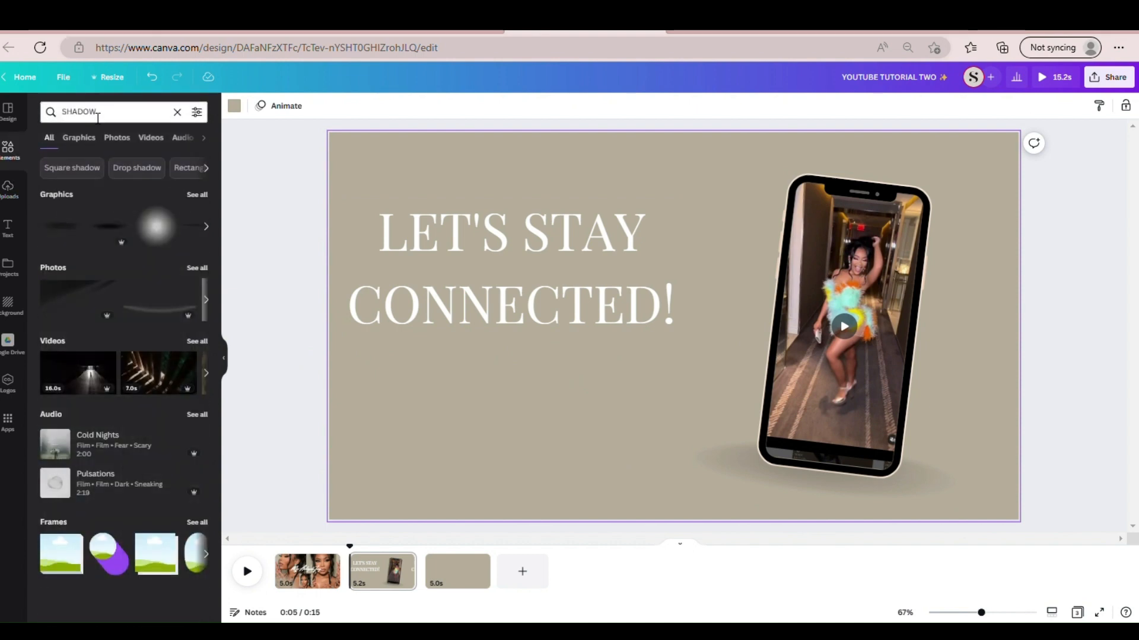
left_click(177, 111)
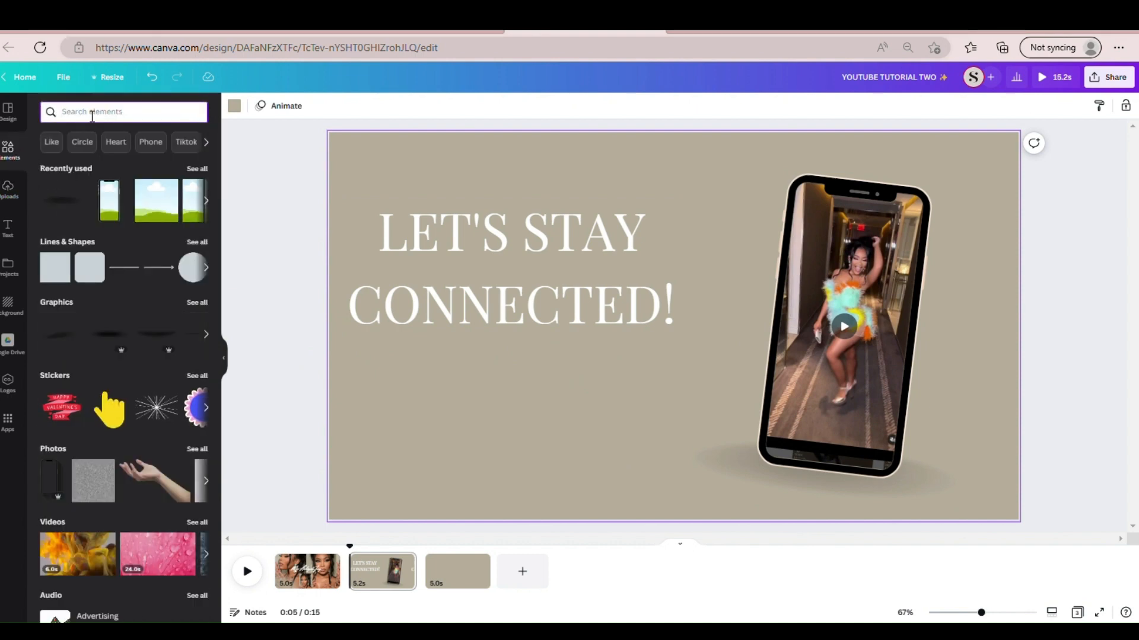
type("INSTAGRAM")
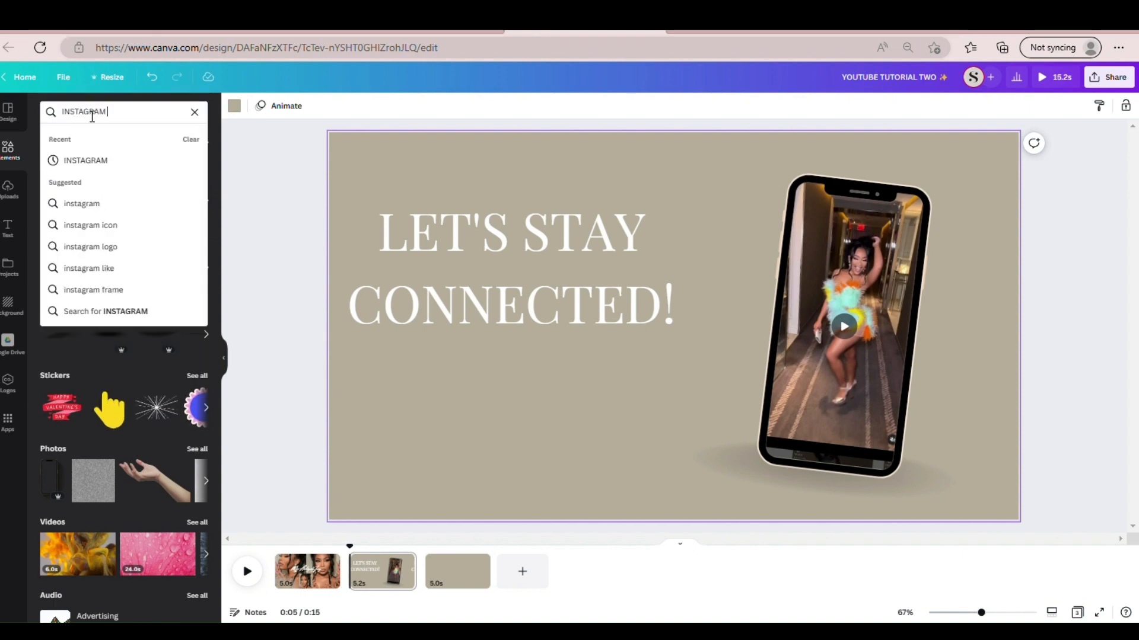
type(" LOGO")
key("Return")
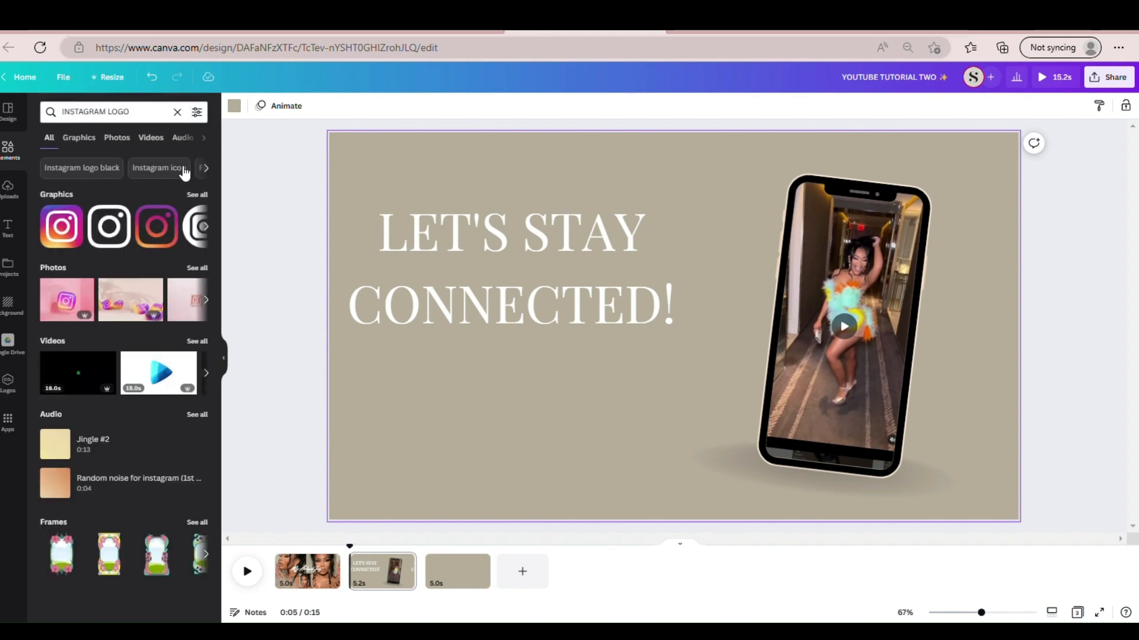
left_click(190, 194)
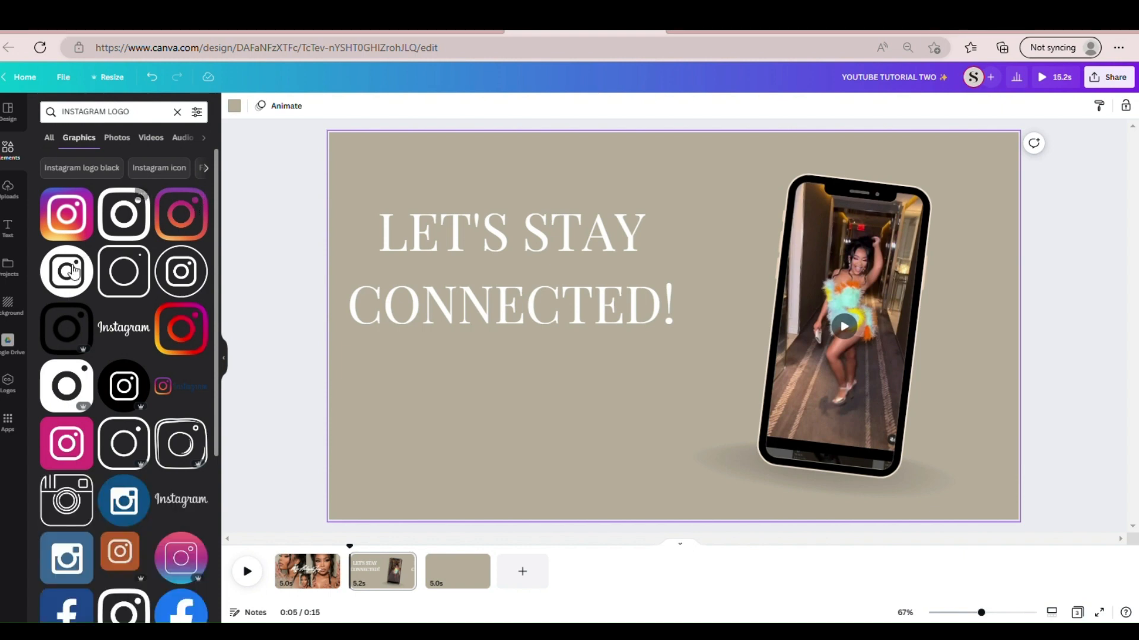
left_click(68, 286)
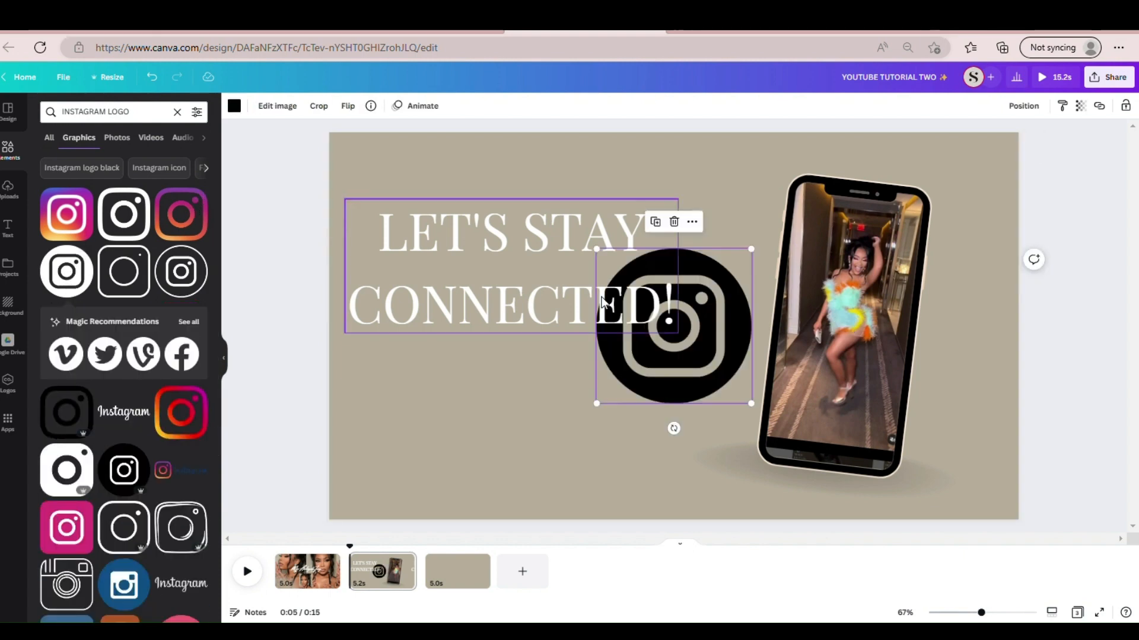
- Recolor the Instagram logo white, shrink it to a small icon and place it under the start of "CONNECTED!"
left_click_drag(660, 372, 416, 482)
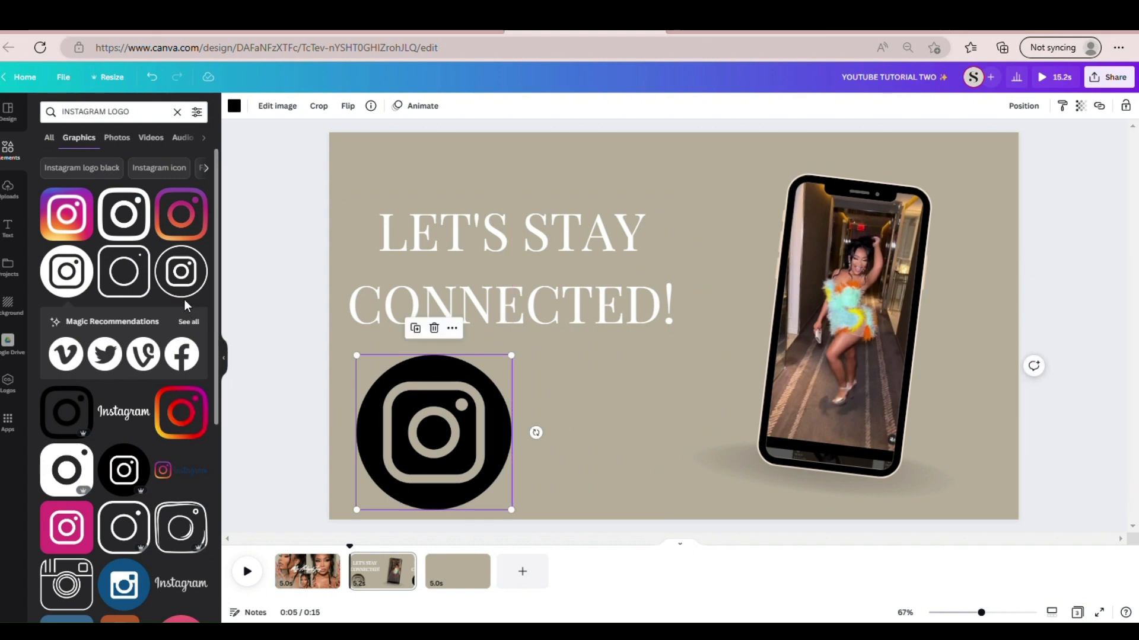
left_click(234, 106)
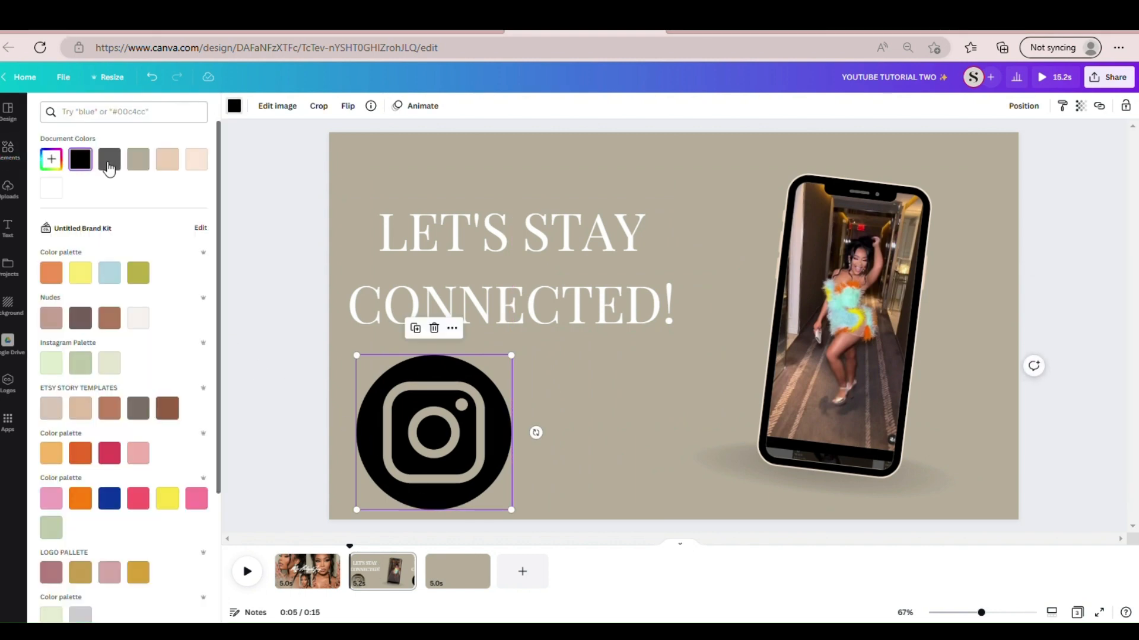
left_click(53, 190)
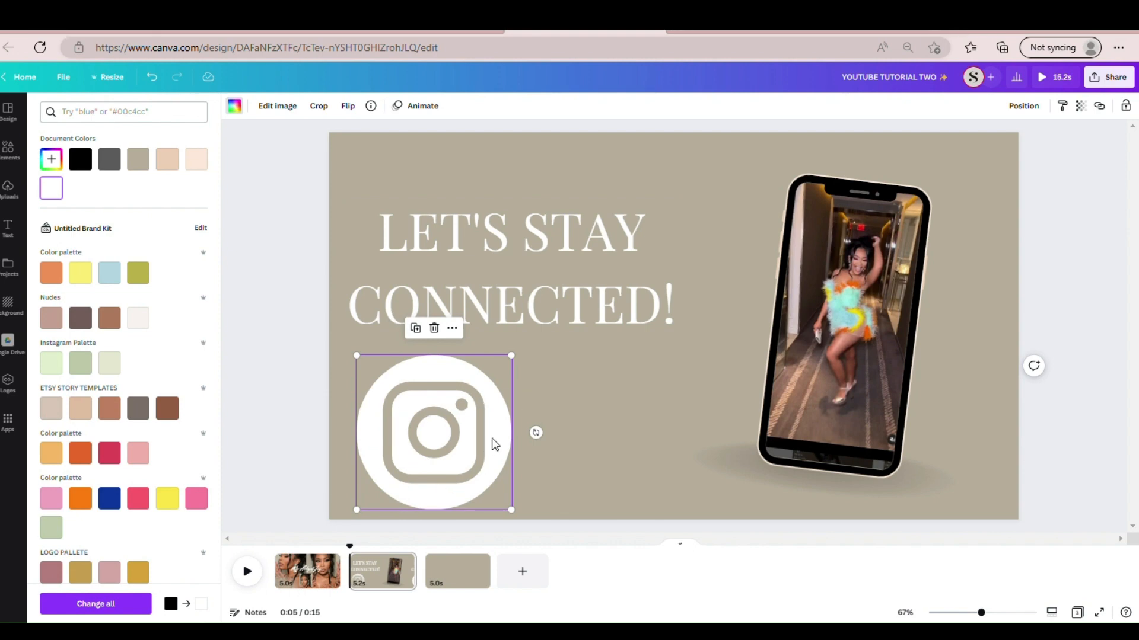
left_click_drag(366, 520, 478, 411)
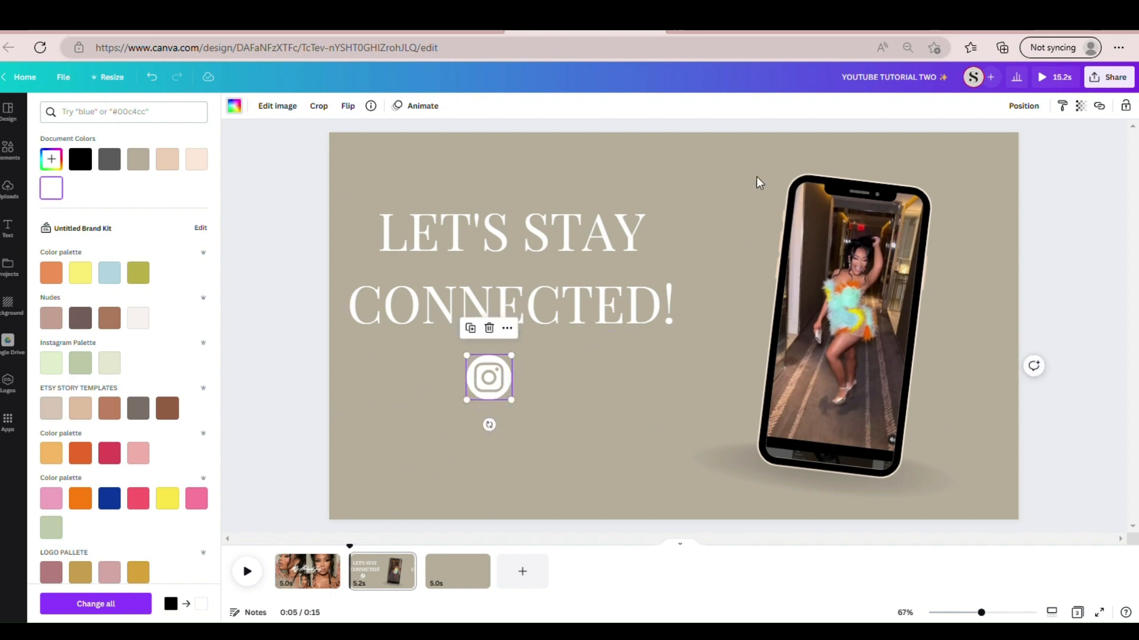
left_click_drag(485, 386, 375, 361)
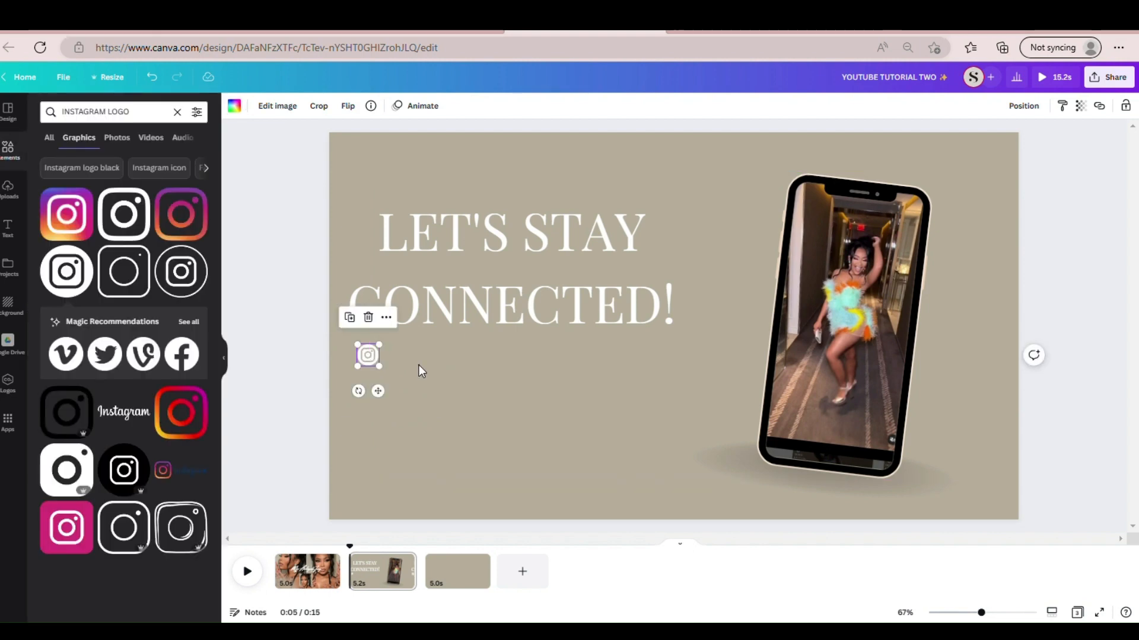
- Add a text box in Playfair Display, scale it down to size 23.9 and place it beside the Instagram icon
left_click(419, 365)
key("t")
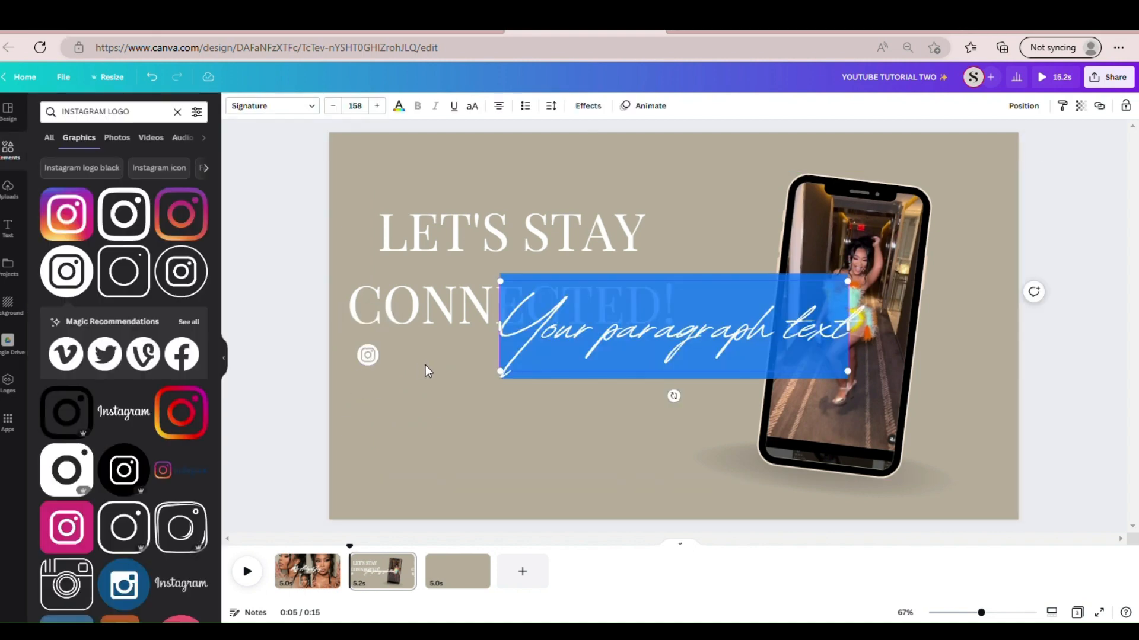
left_click(305, 104)
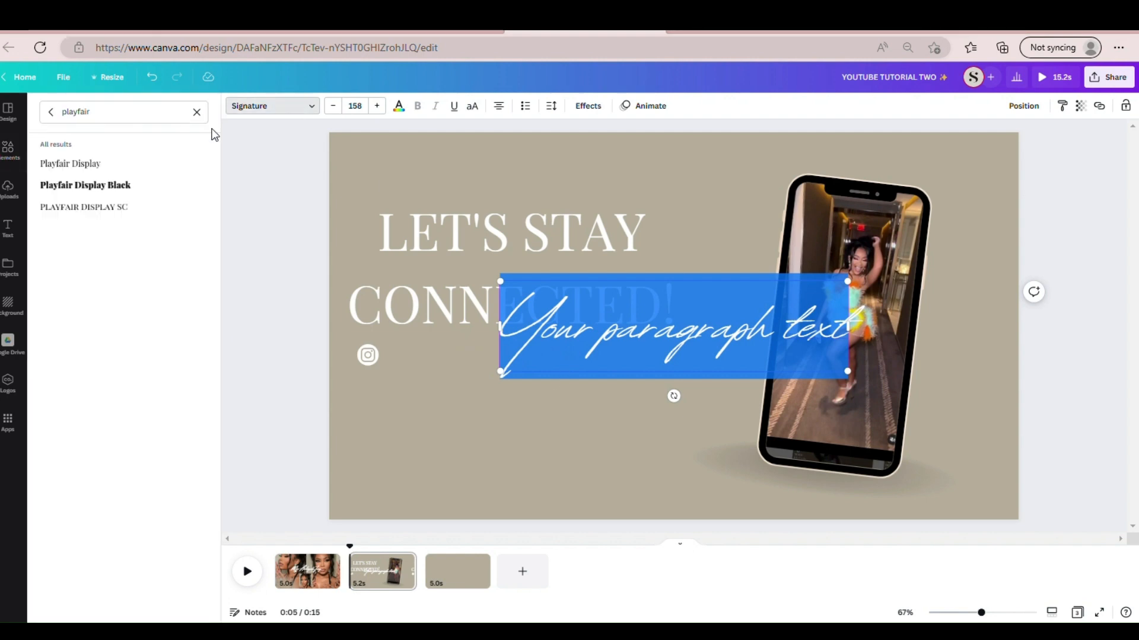
left_click(153, 164)
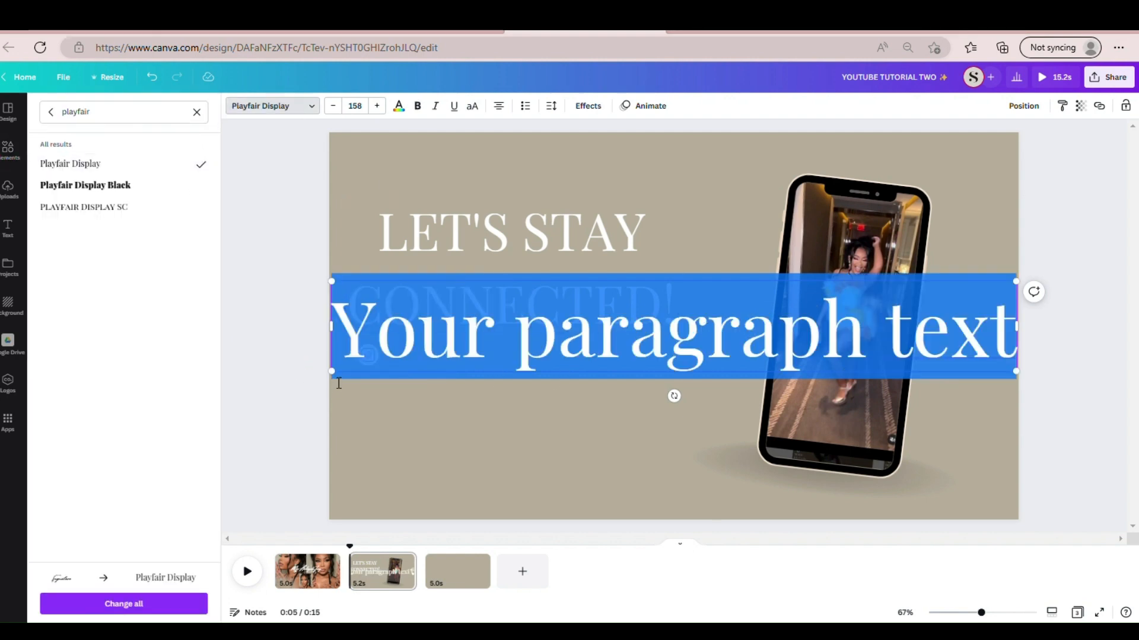
left_click_drag(333, 376, 924, 241)
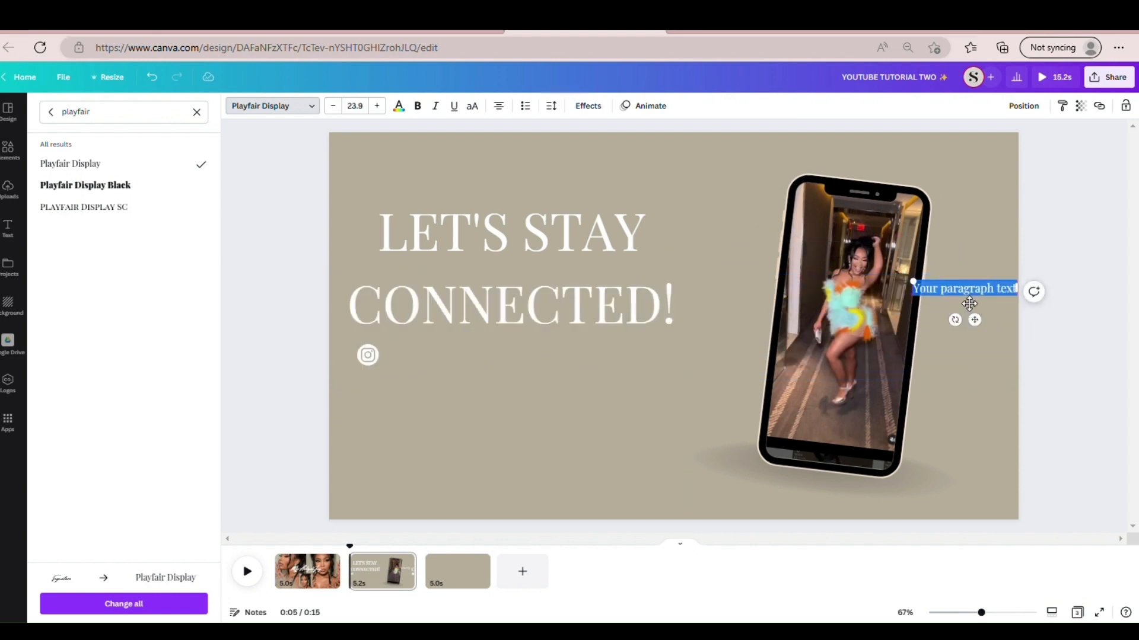
left_click_drag(969, 304, 439, 370)
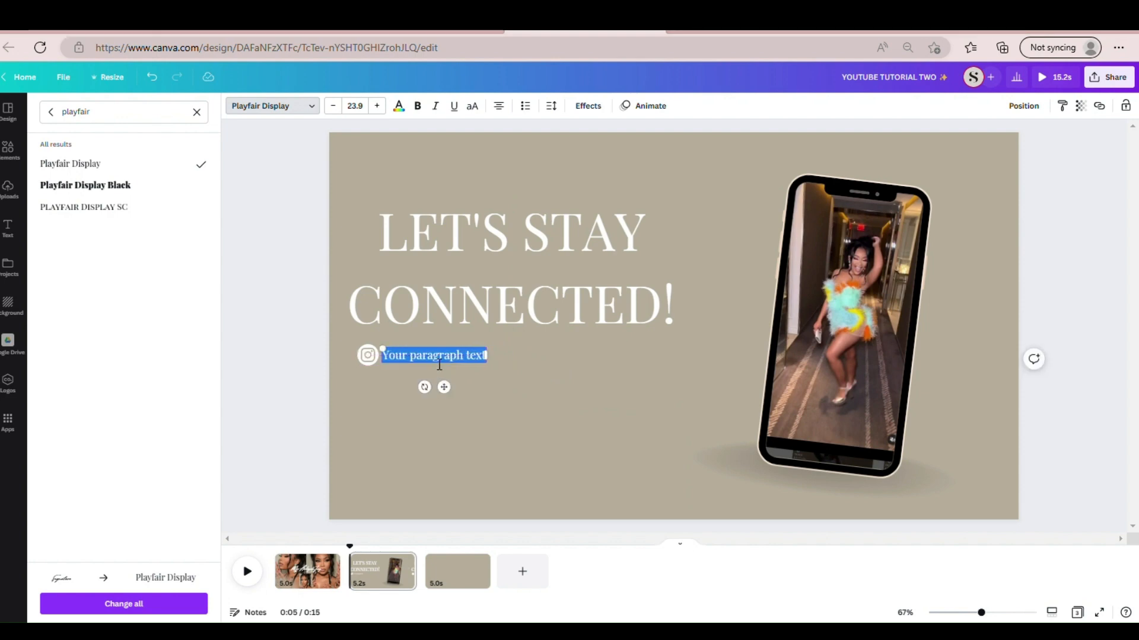
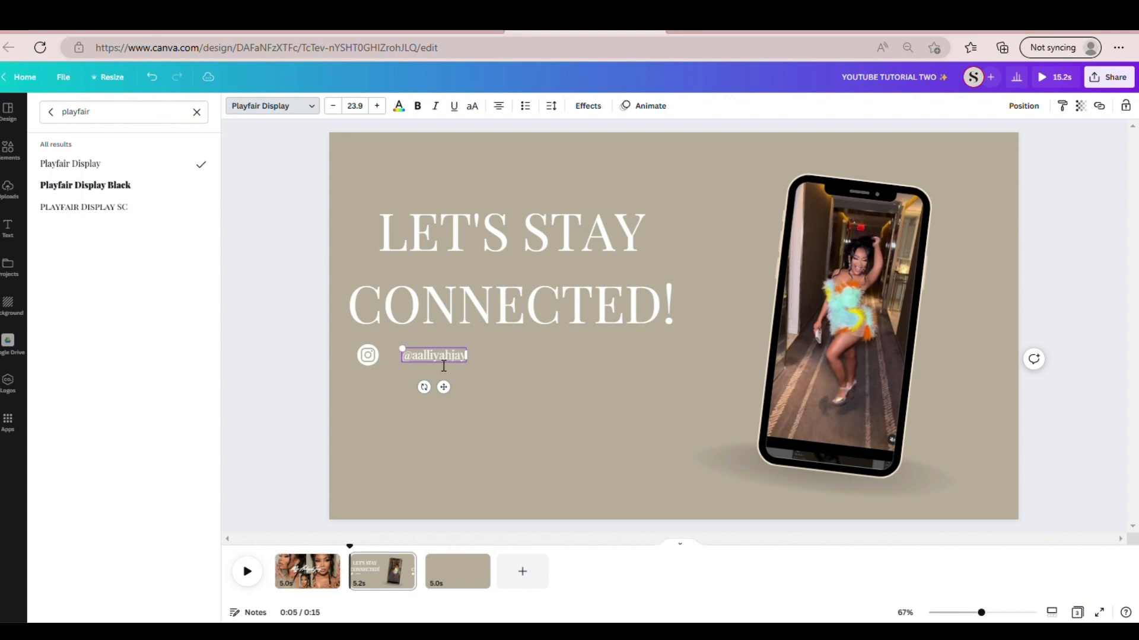
- Enter the social media handle in the text box and move it closer to the Instagram icon
left_click(491, 397)
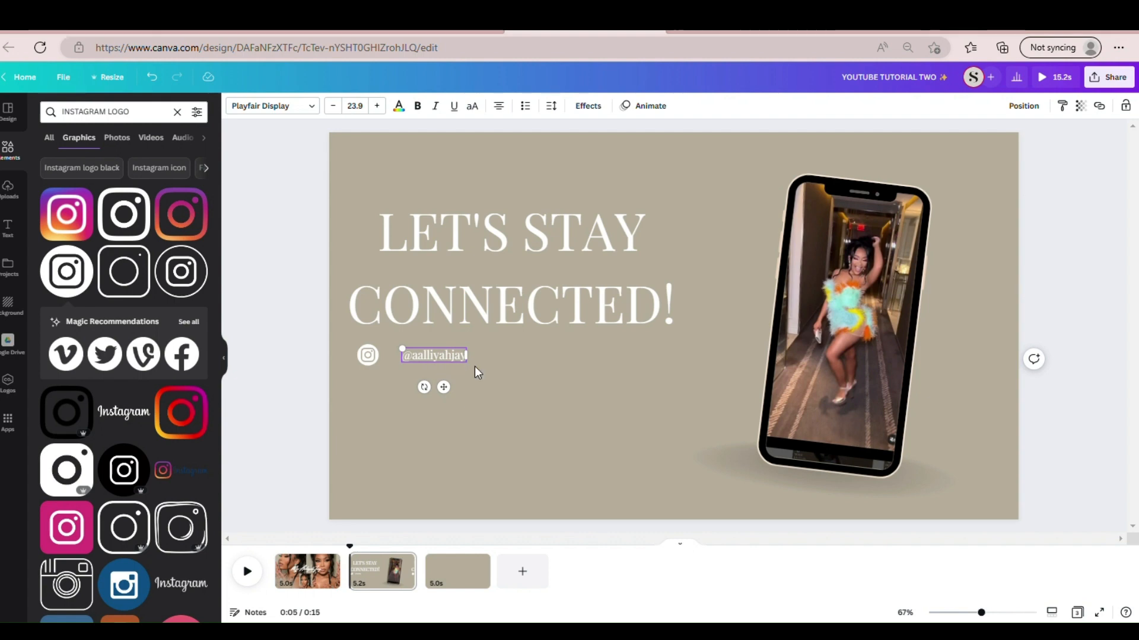
left_click_drag(456, 374, 442, 374)
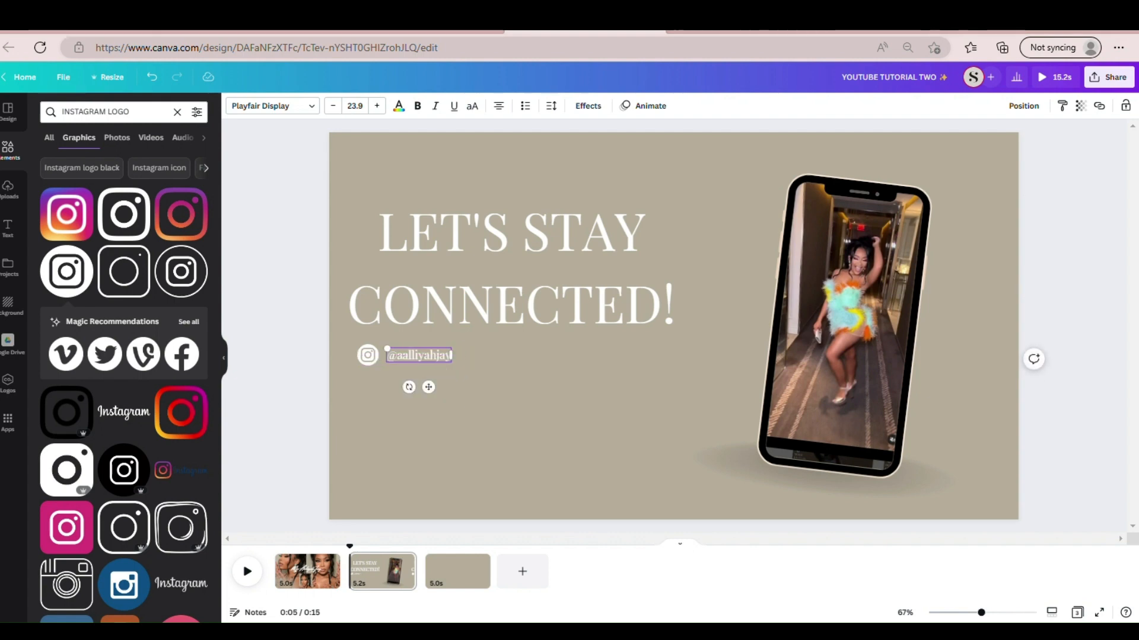
- Switch to the finished intro/outro design and copy the handle text beside its Instagram icon
left_click(776, 30)
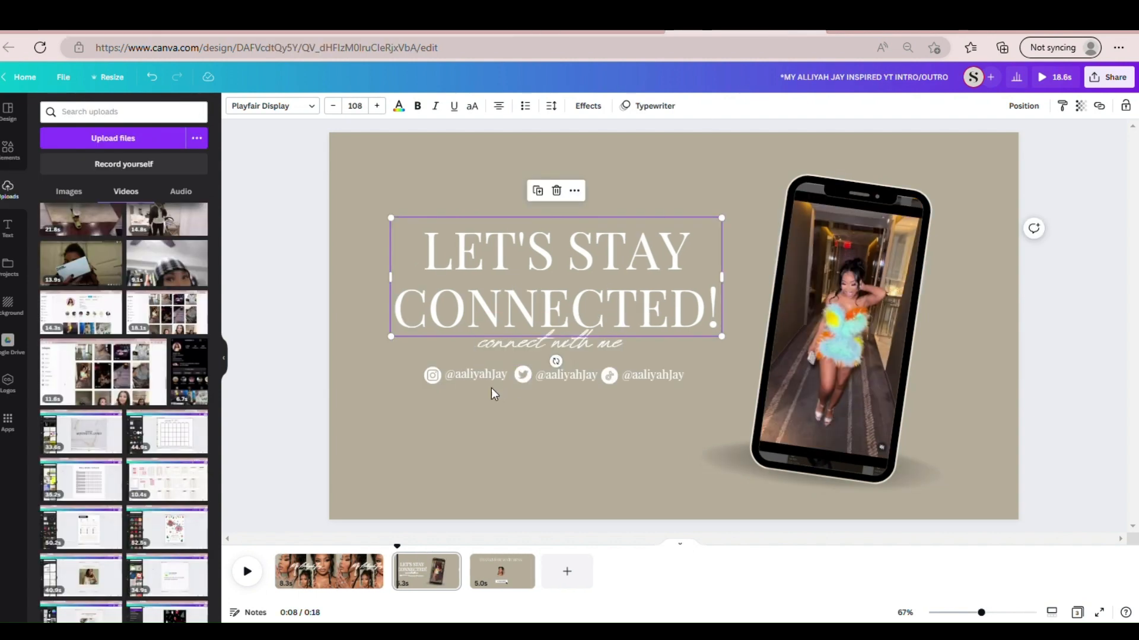
left_click(511, 414)
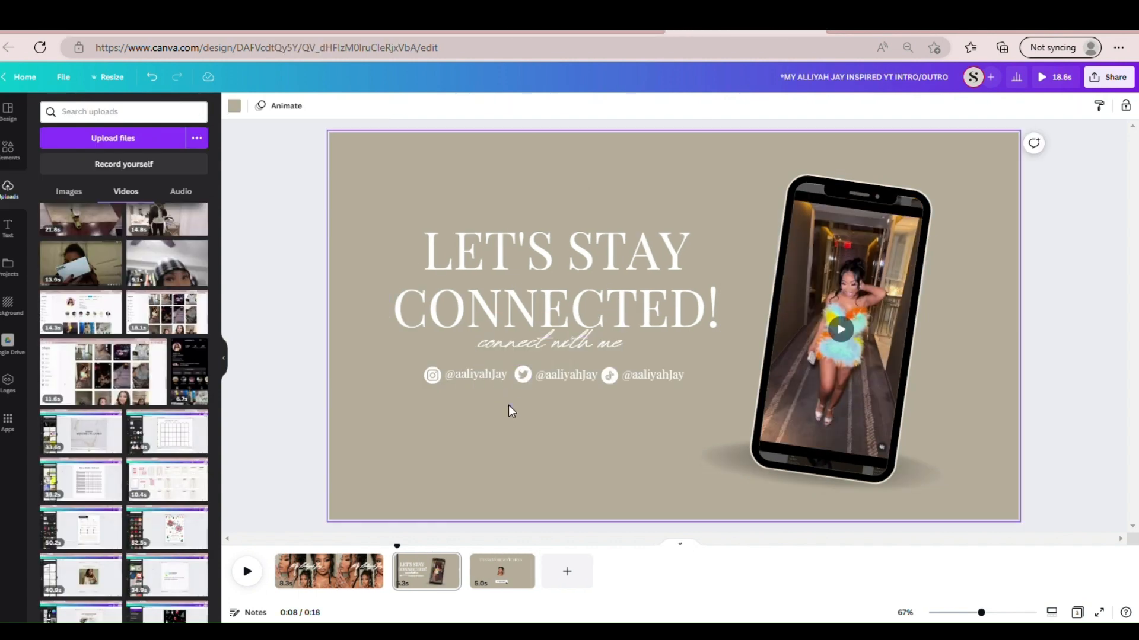
left_click(458, 374)
right_click(457, 372)
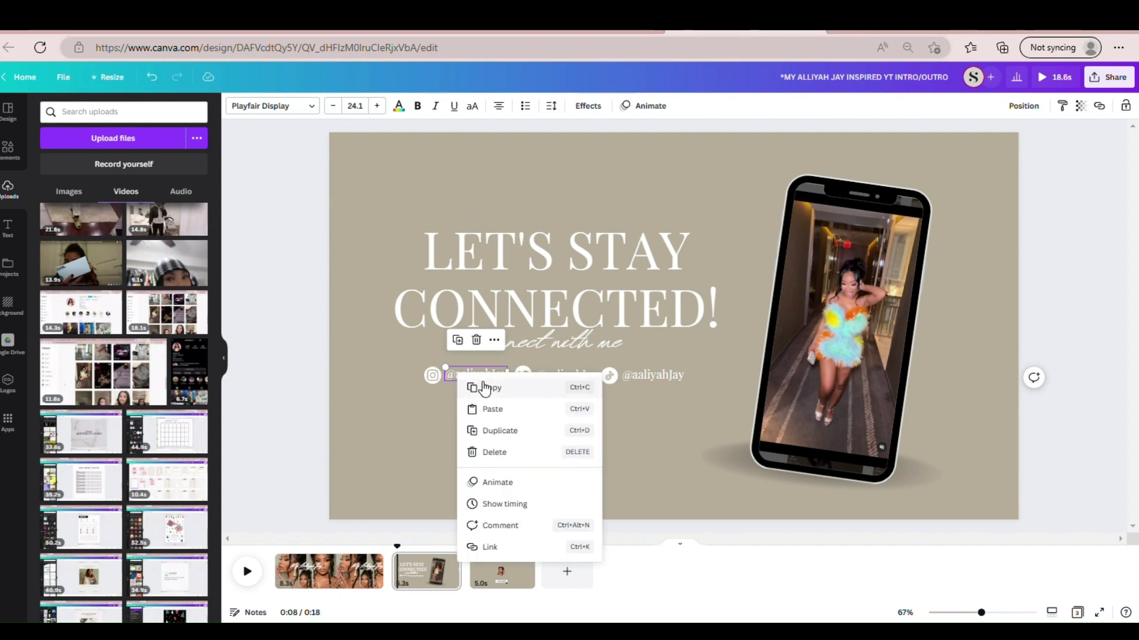
left_click(482, 383)
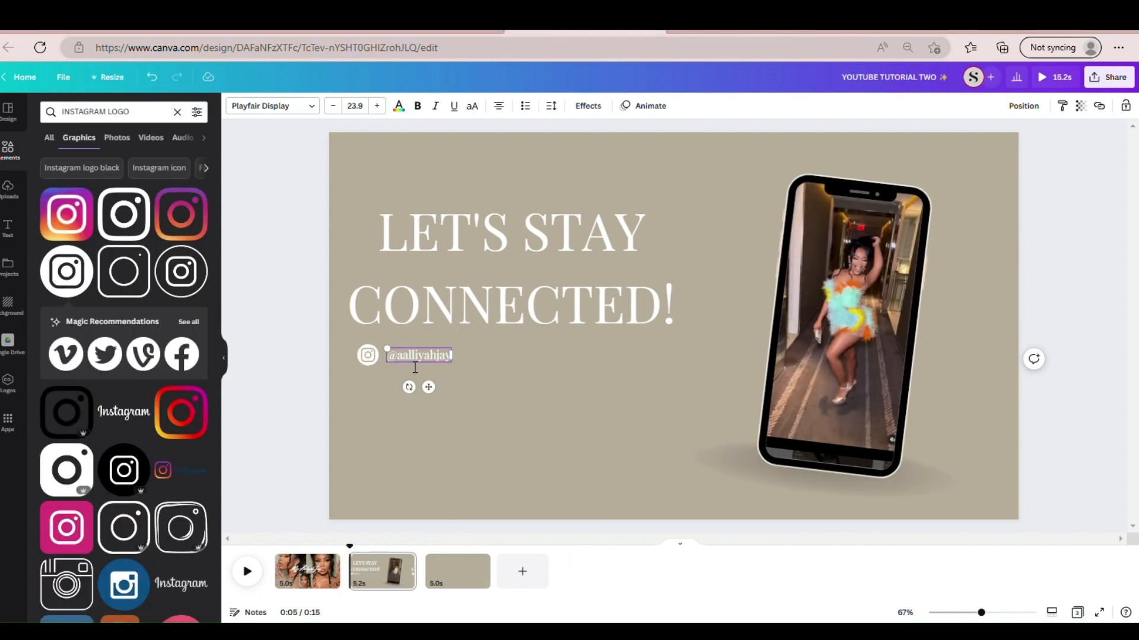
- Back in the tutorial design, replace the handle text box with the copied one, placed directly beside the Instagram icon
key("BackSpace")
left_click(489, 357)
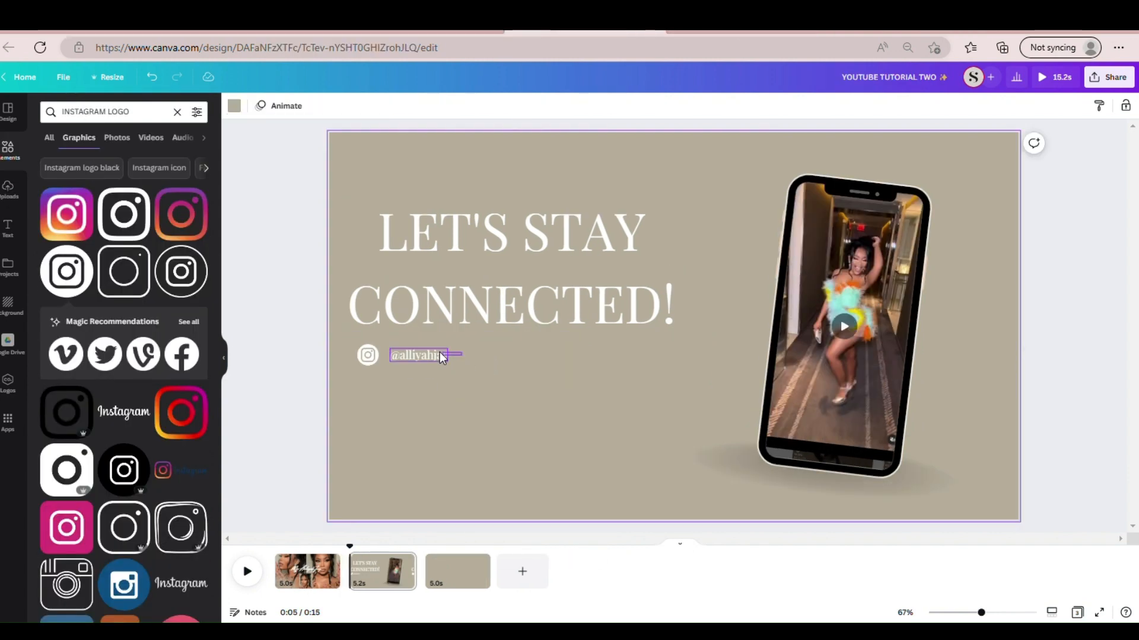
left_click(417, 354)
key("Delete")
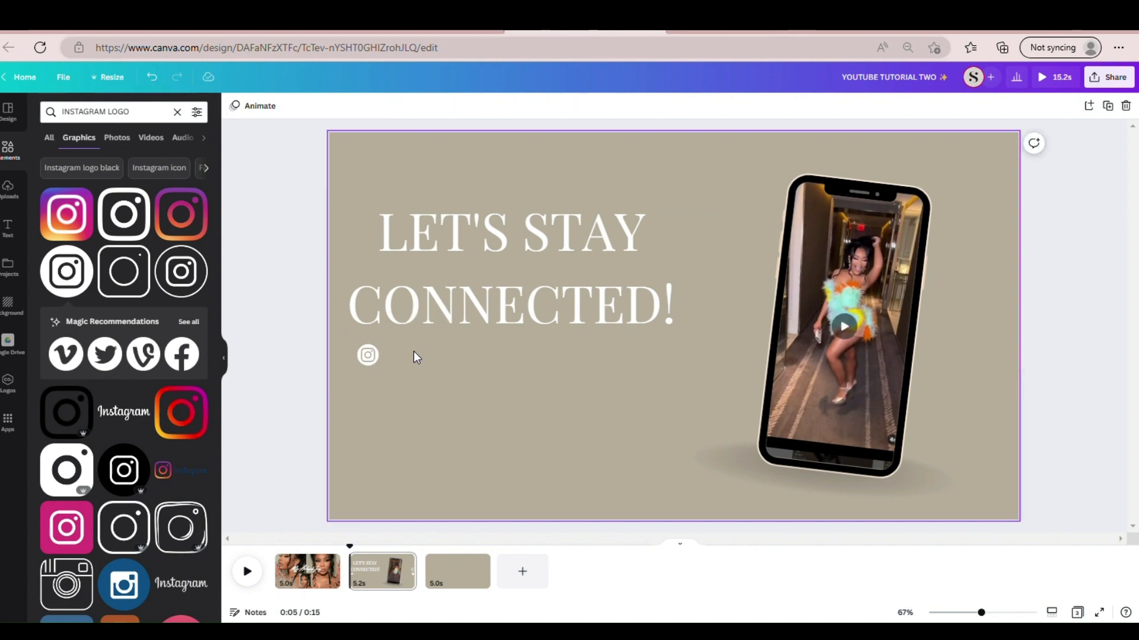
right_click(380, 354)
left_click(407, 386)
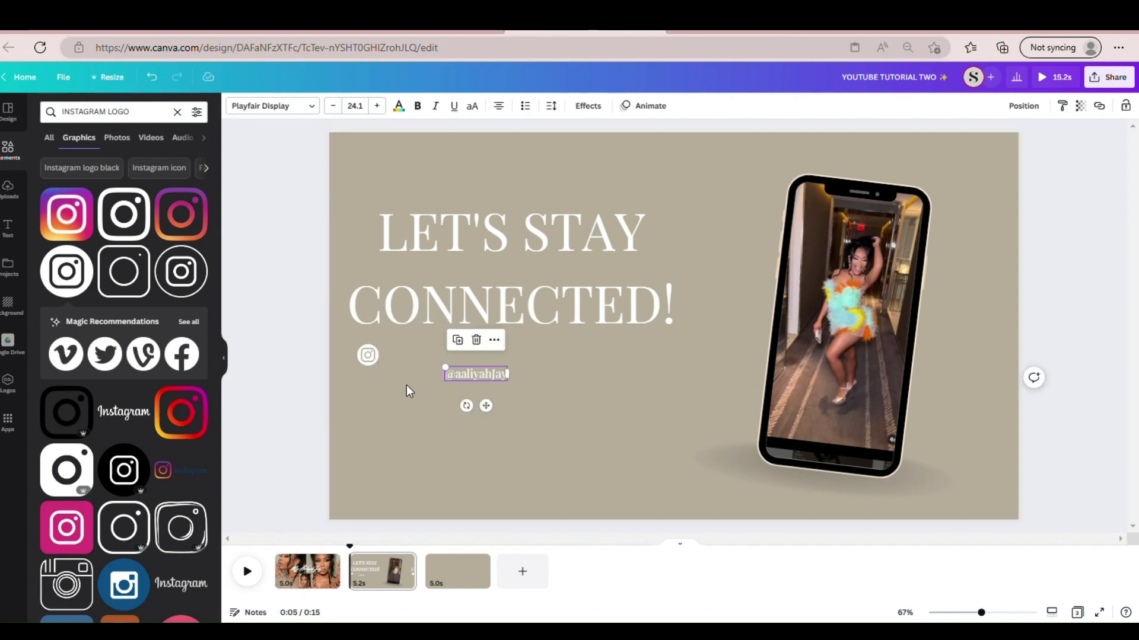
left_click_drag(464, 374, 409, 361)
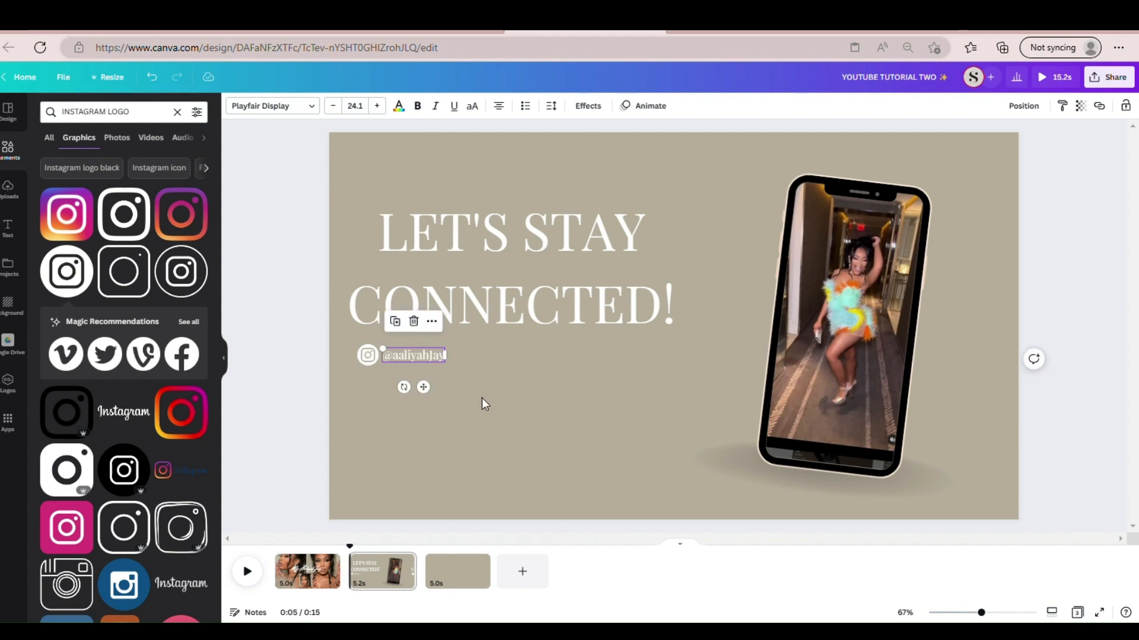
left_click(481, 397)
left_click(393, 355)
left_click(472, 383)
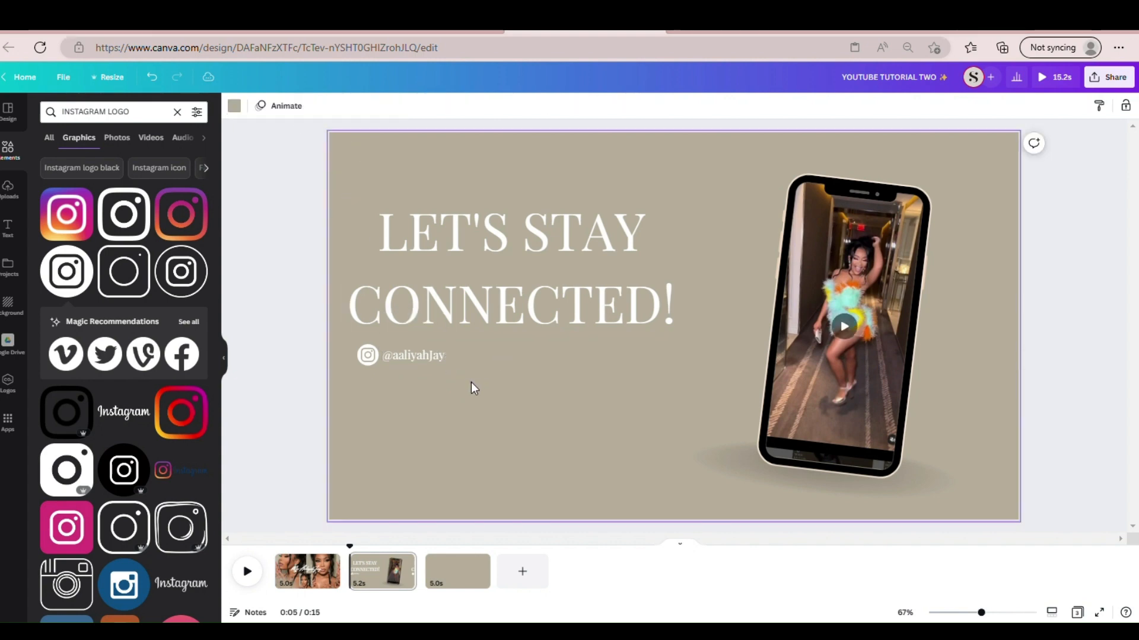
- Shrink the Instagram icon slightly to match the handle's text height and fine-tune the handle's position next to it
left_click(365, 363)
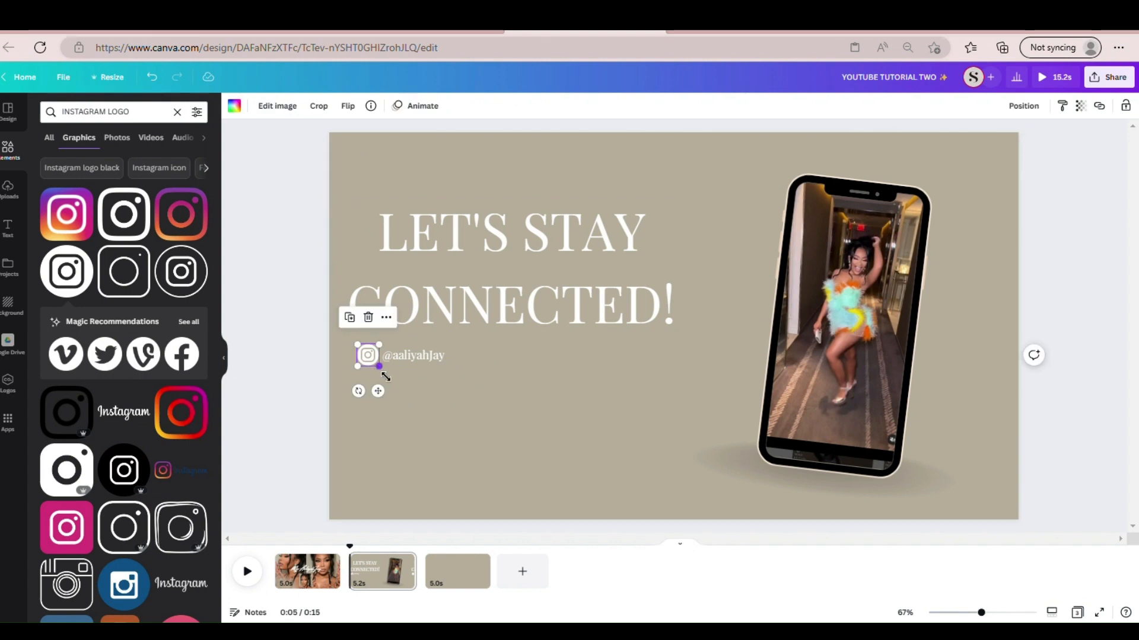
left_click_drag(386, 380, 380, 367)
left_click(492, 394)
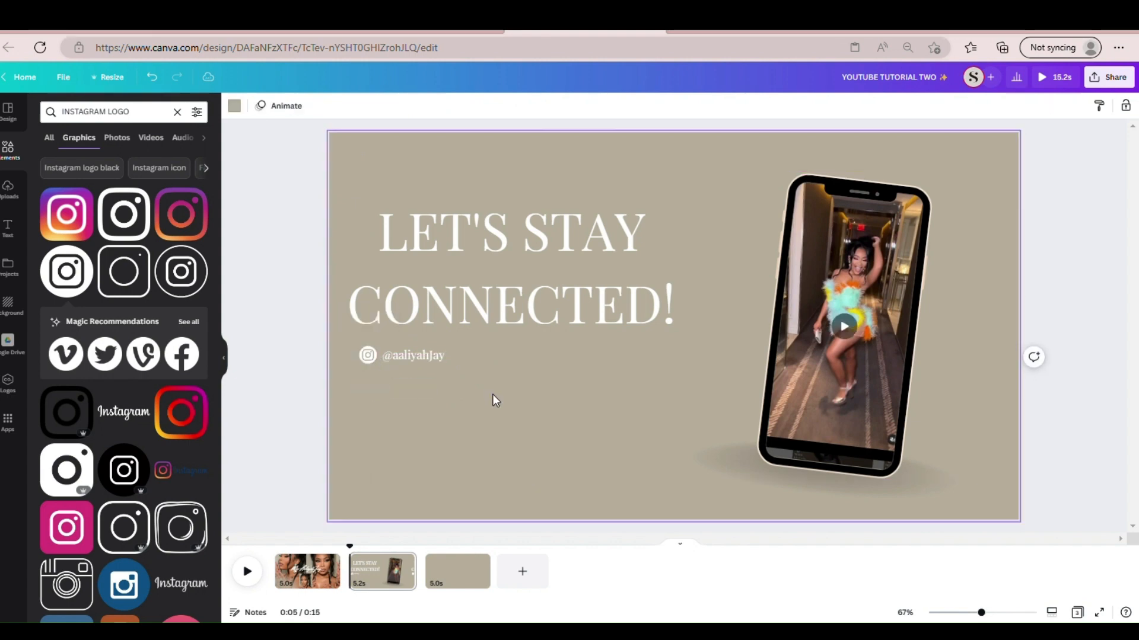
left_click(417, 354)
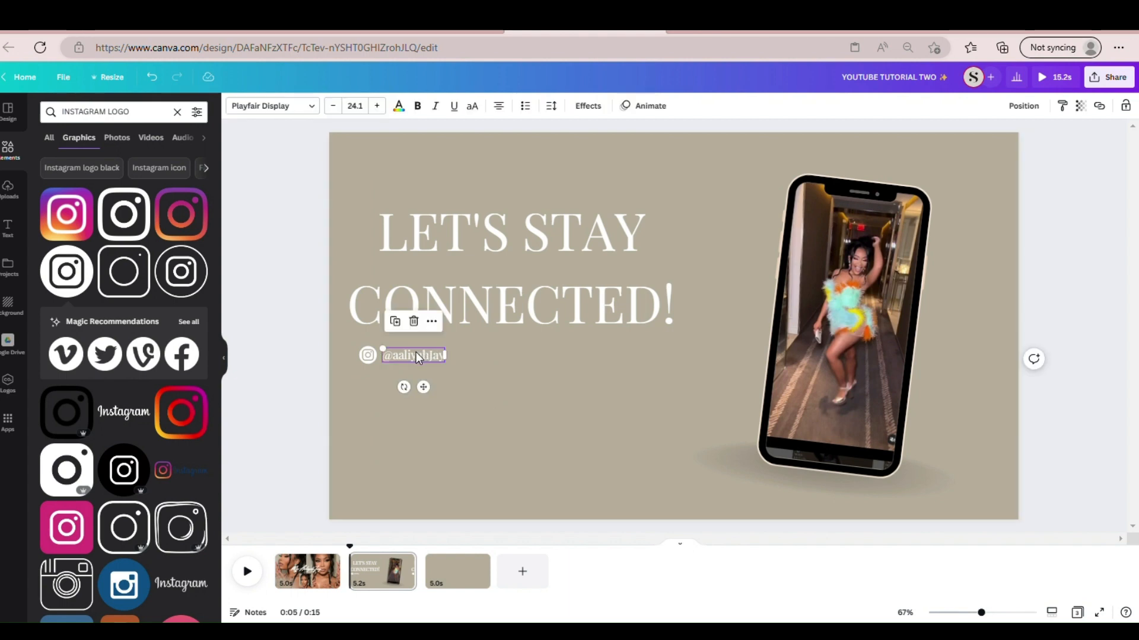
left_click_drag(416, 354, 424, 360)
left_click(478, 371)
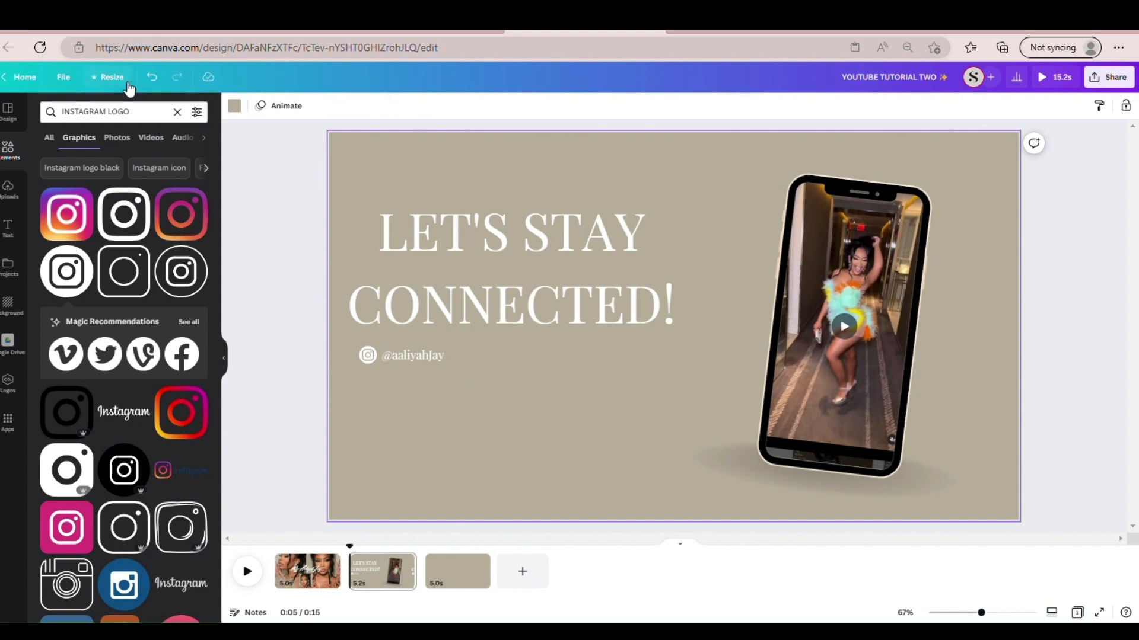
- Search the elements for "twitter logo" and insert the white round Twitter logo from the graphics
left_click(177, 112)
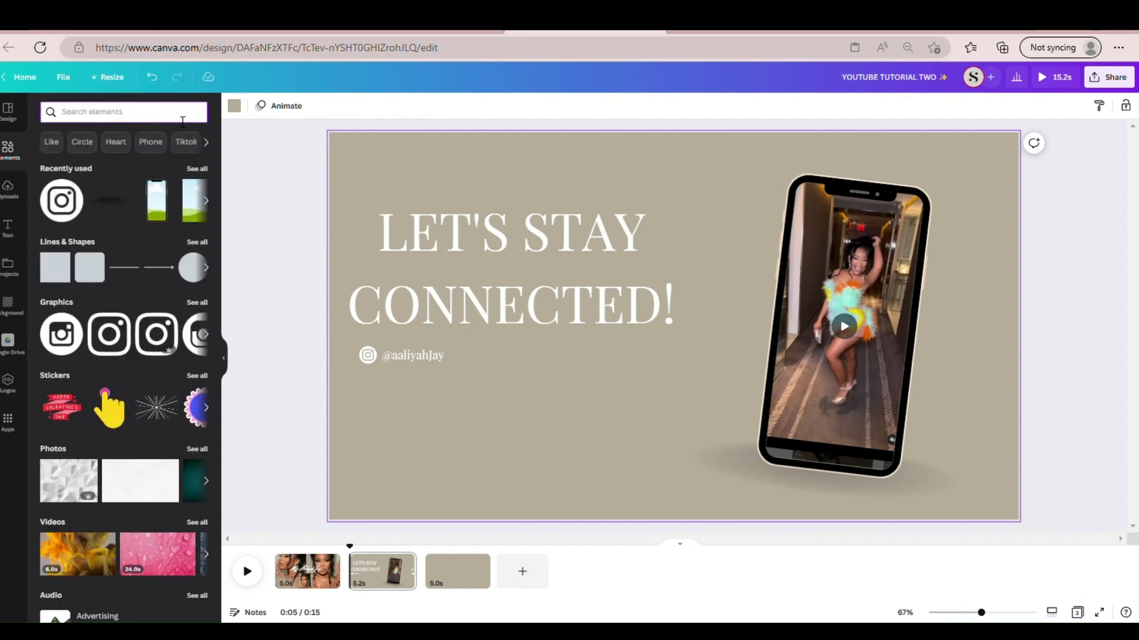
type("twit")
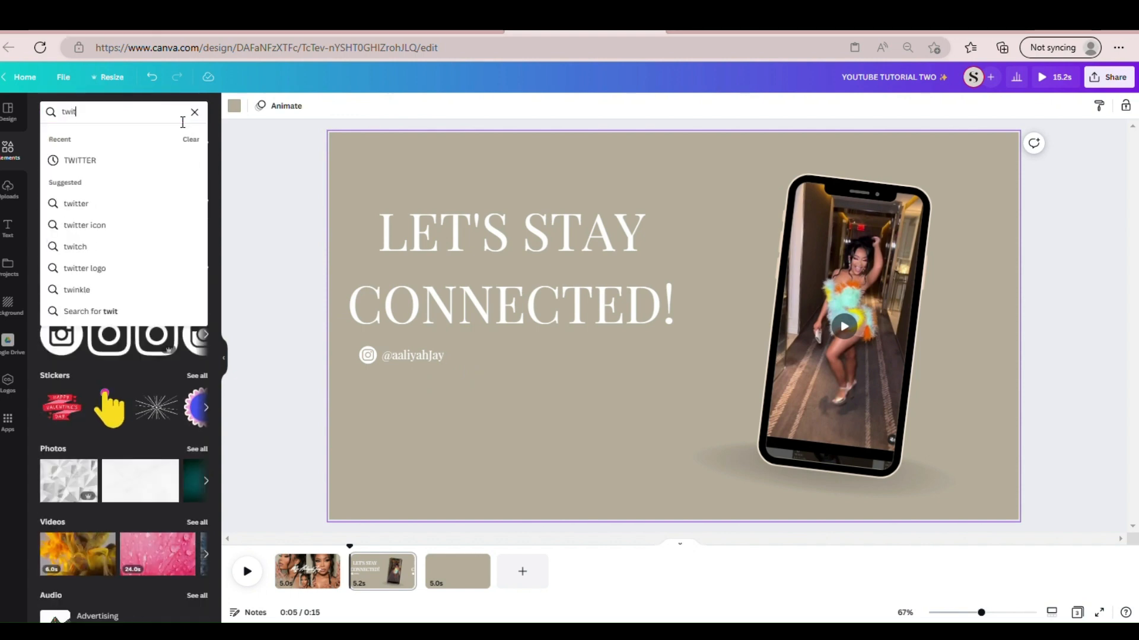
type("ter log")
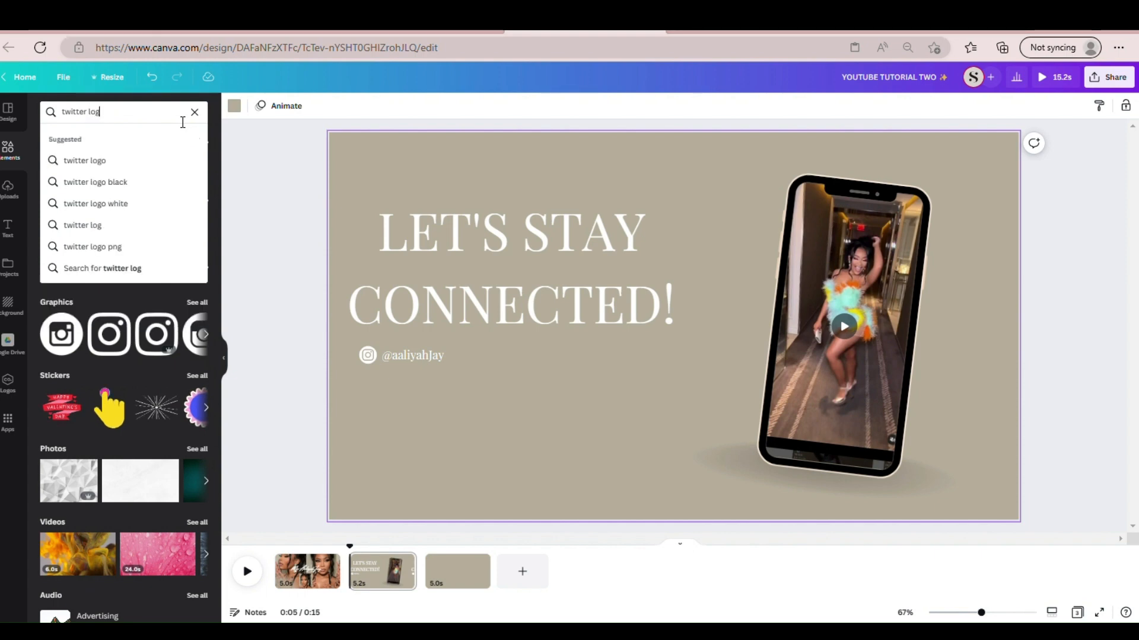
left_click(151, 157)
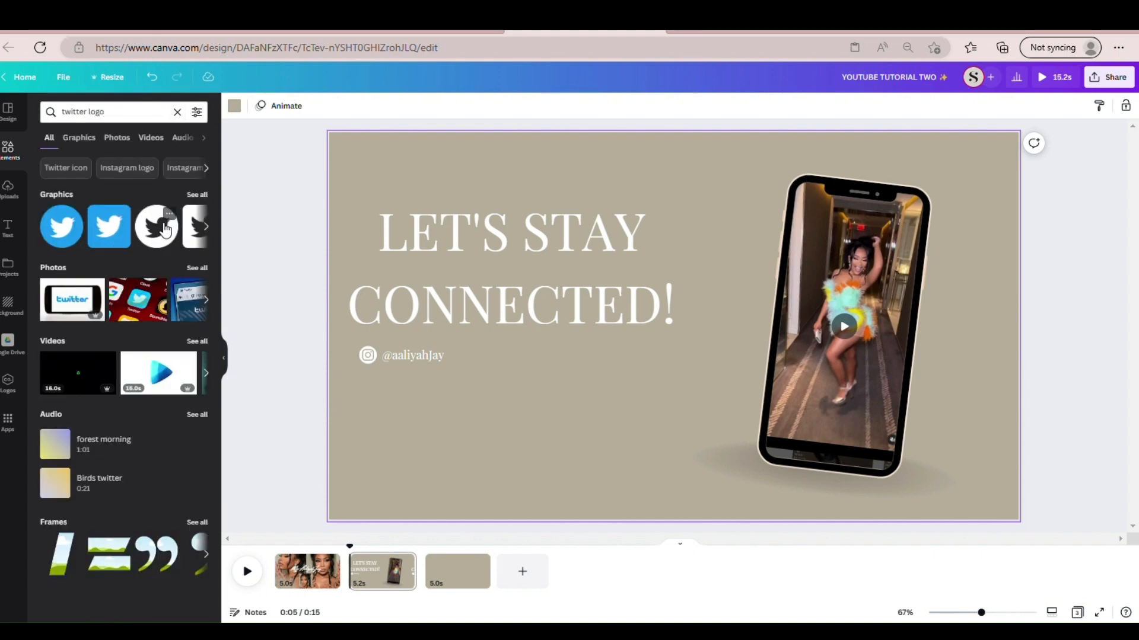
left_click(164, 230)
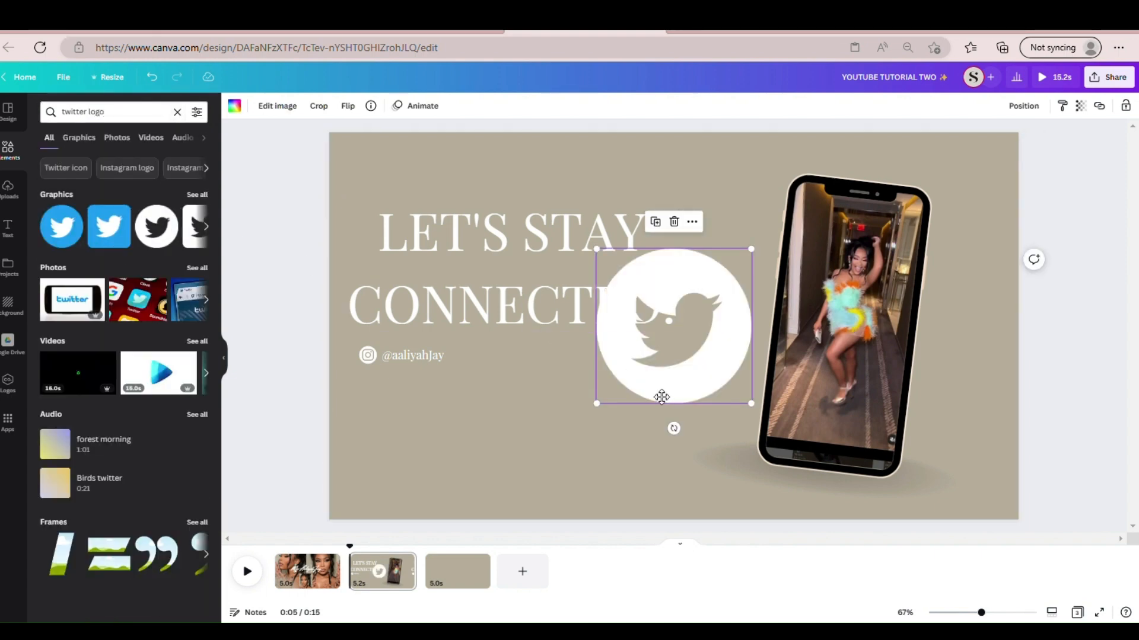
- Shrink the Twitter logo to the size of the Instagram icon and place it right after the handle
left_click_drag(661, 397, 475, 368)
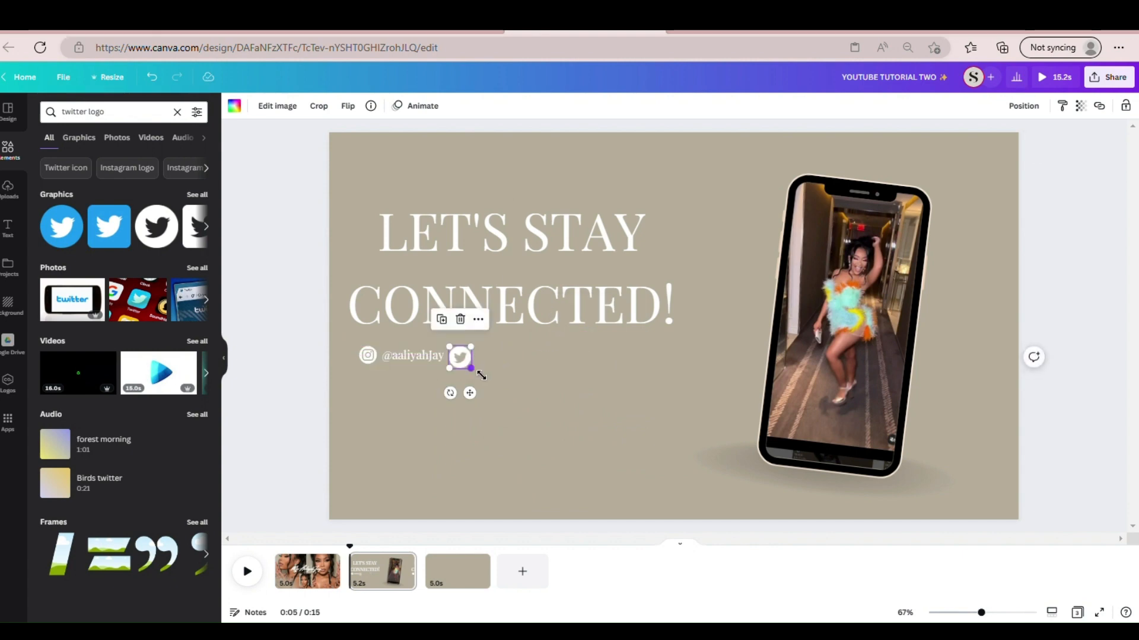
left_click(513, 376)
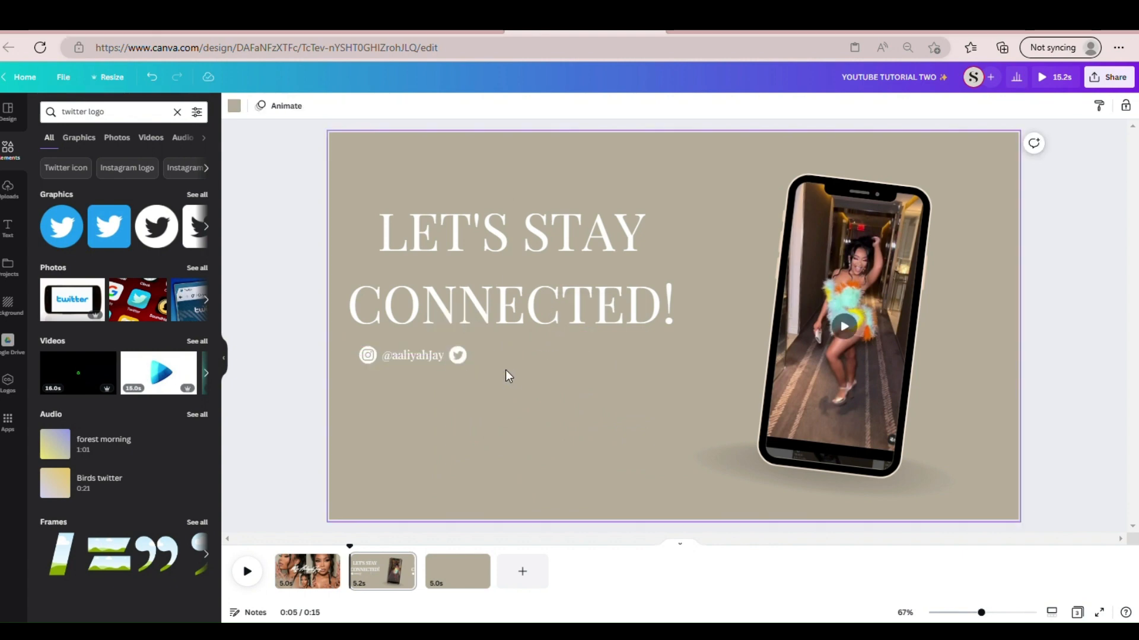
left_click(464, 359)
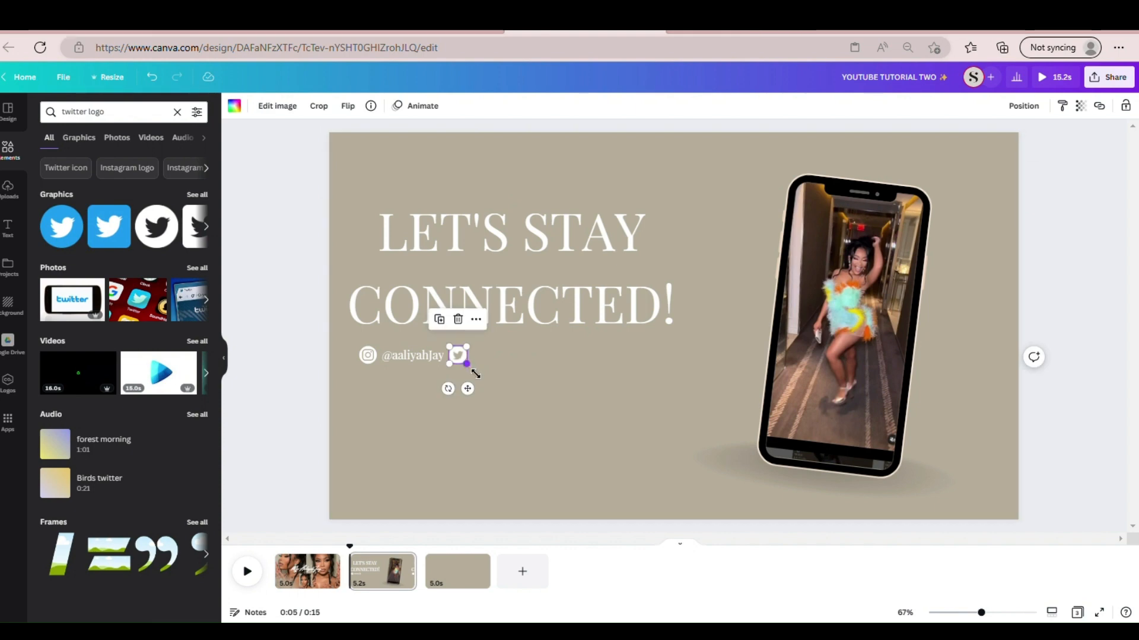
left_click_drag(476, 373, 477, 374)
left_click(506, 373)
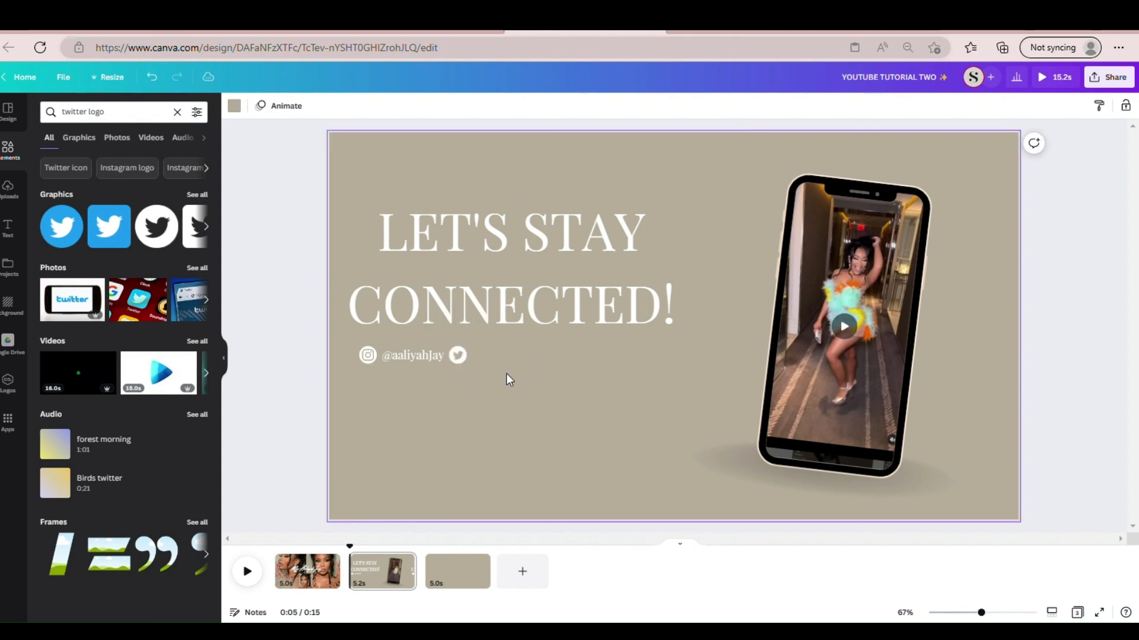
- Duplicate the Instagram handle text and align the copy right after the Twitter icon with equal spacing
left_click(396, 356)
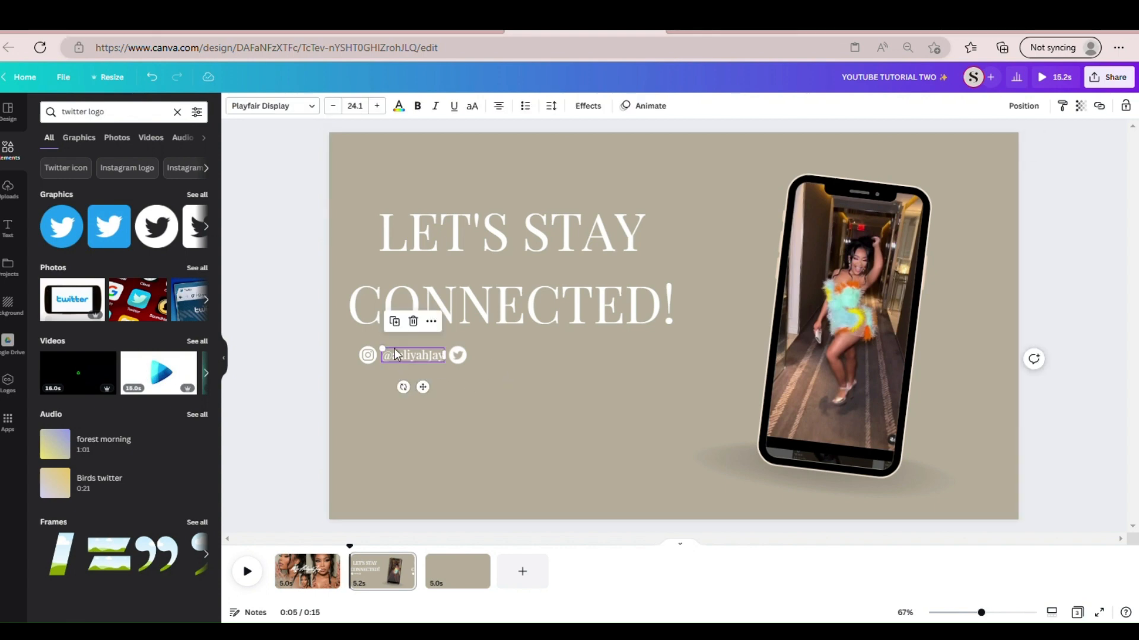
left_click(401, 326)
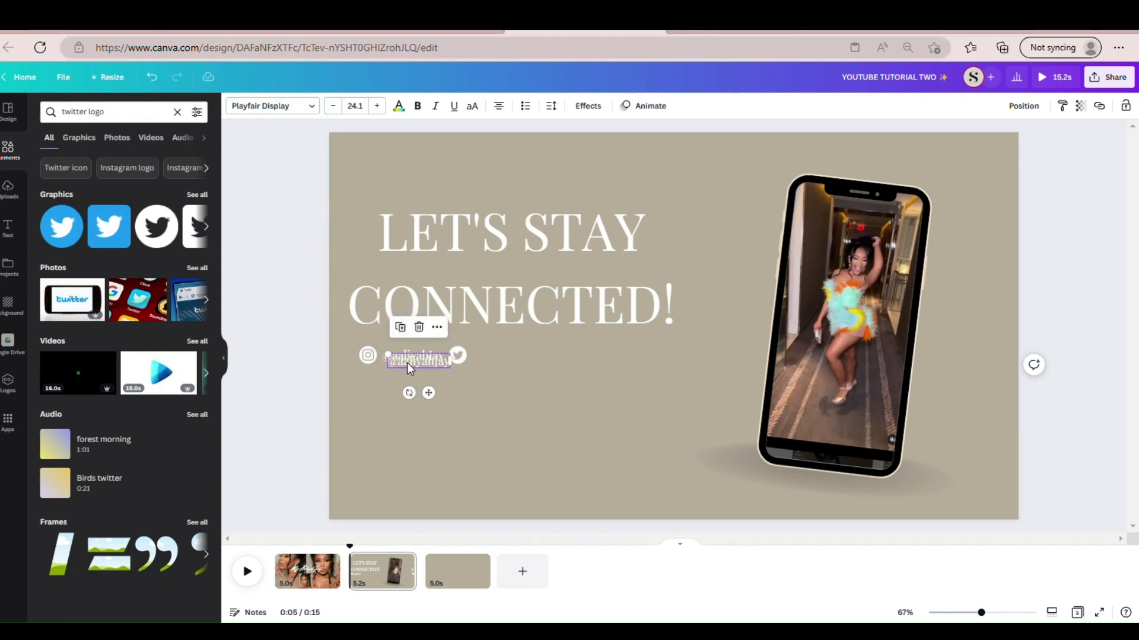
left_click_drag(407, 361, 501, 367)
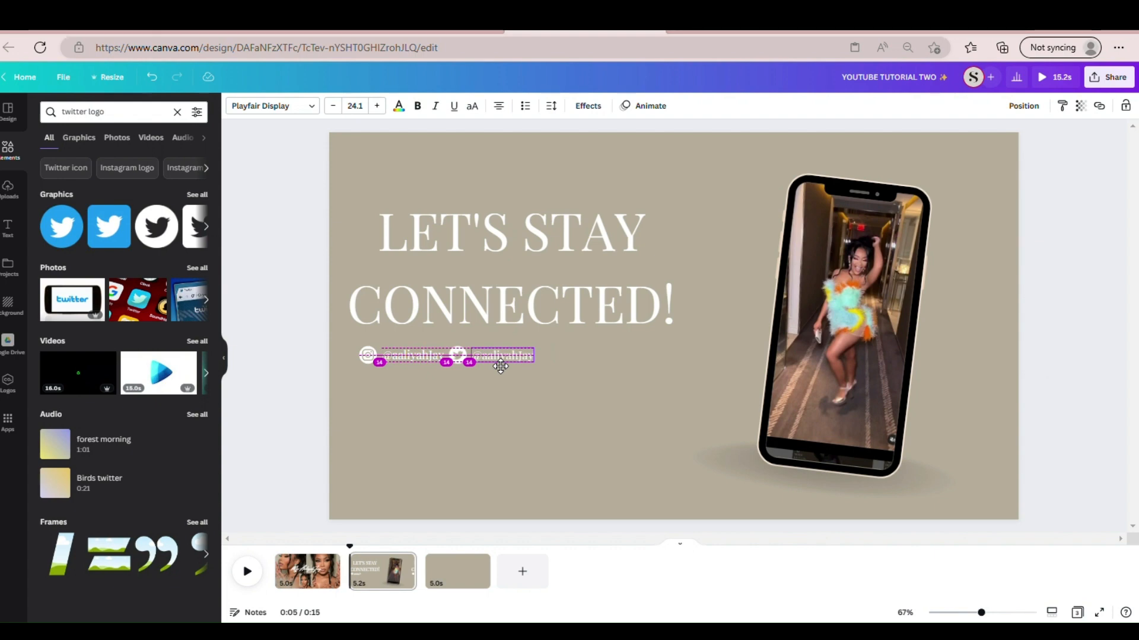
mouse_move(501, 367)
left_mouse_down()
mouse_move(479, 364)
mouse_move(513, 366)
mouse_move(503, 365)
left_mouse_up()
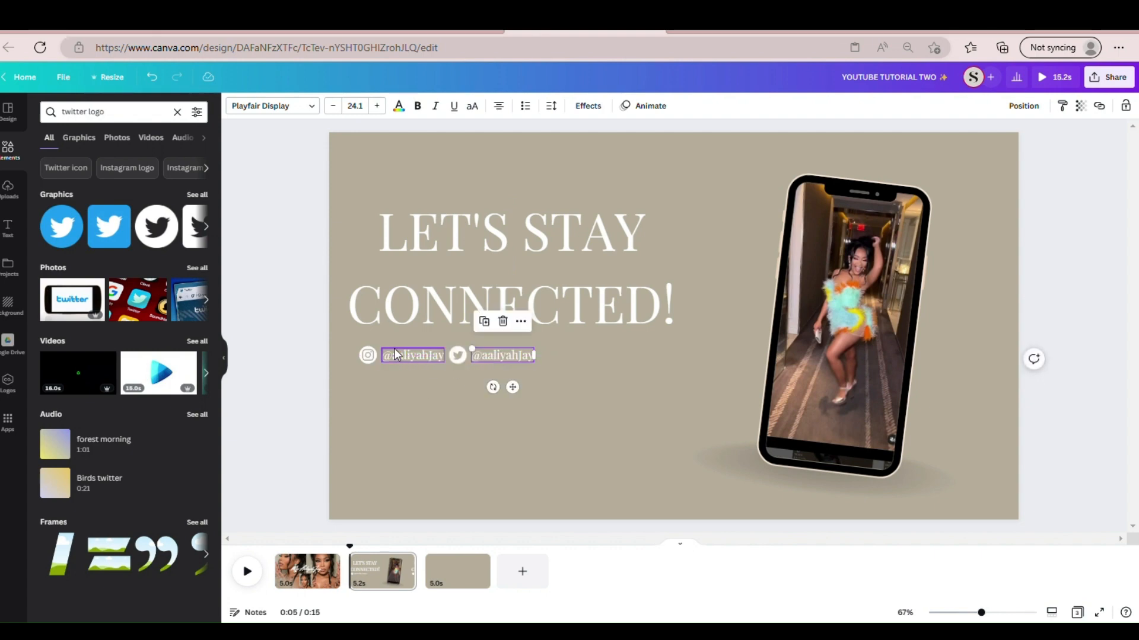
left_click(437, 421)
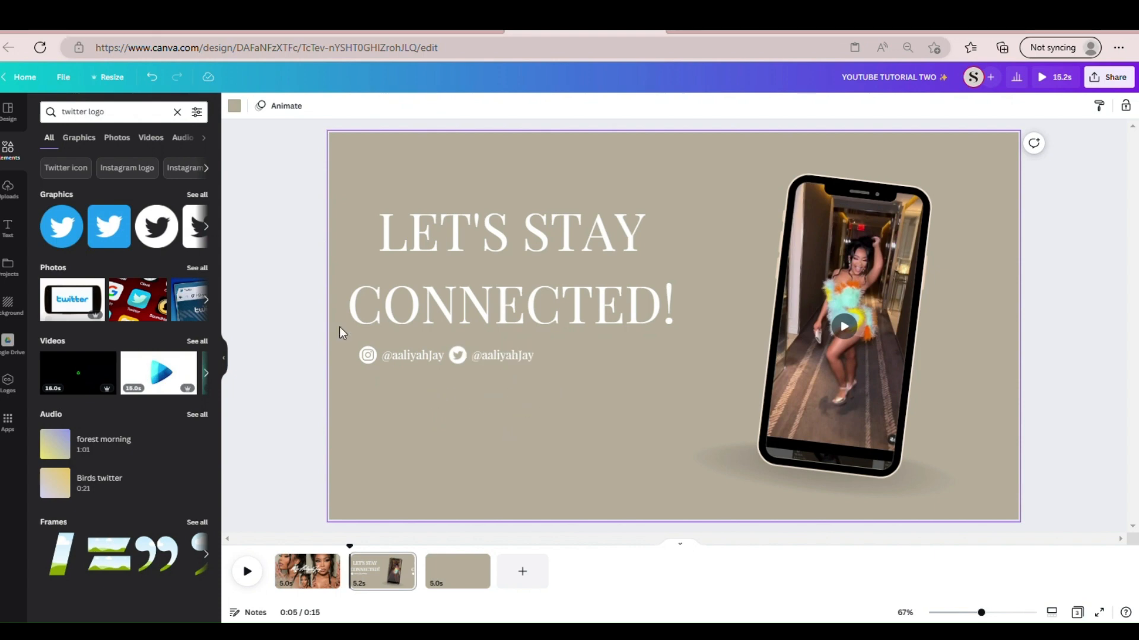
- Add a circle shape, color it white and move it below the end of "CONNECTED!"
left_click(176, 111)
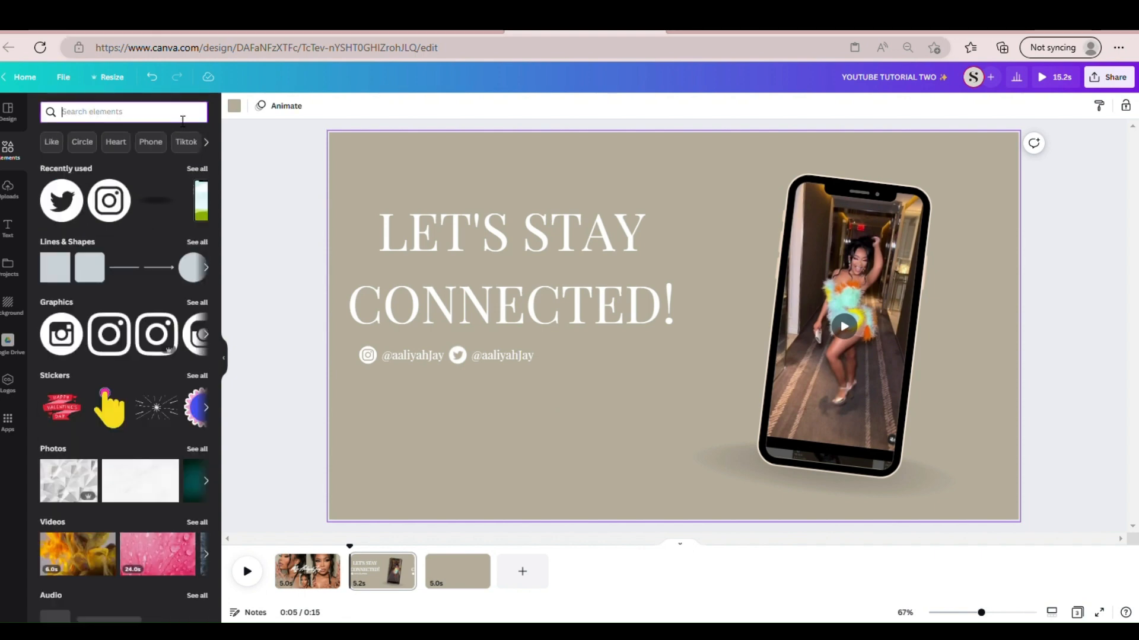
left_click(189, 273)
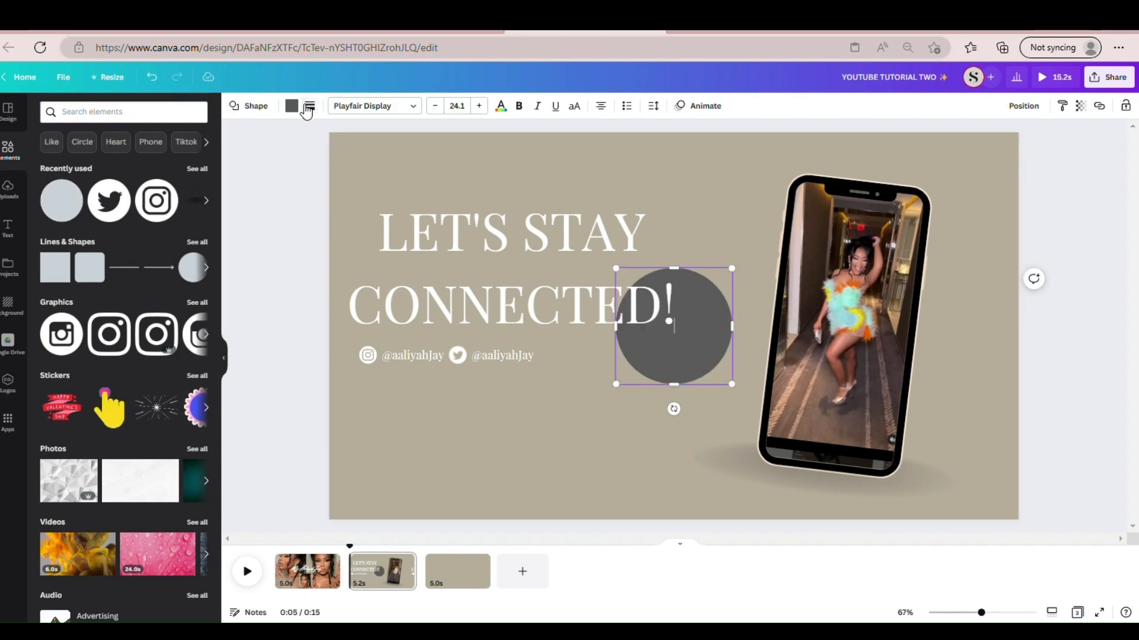
left_click(291, 105)
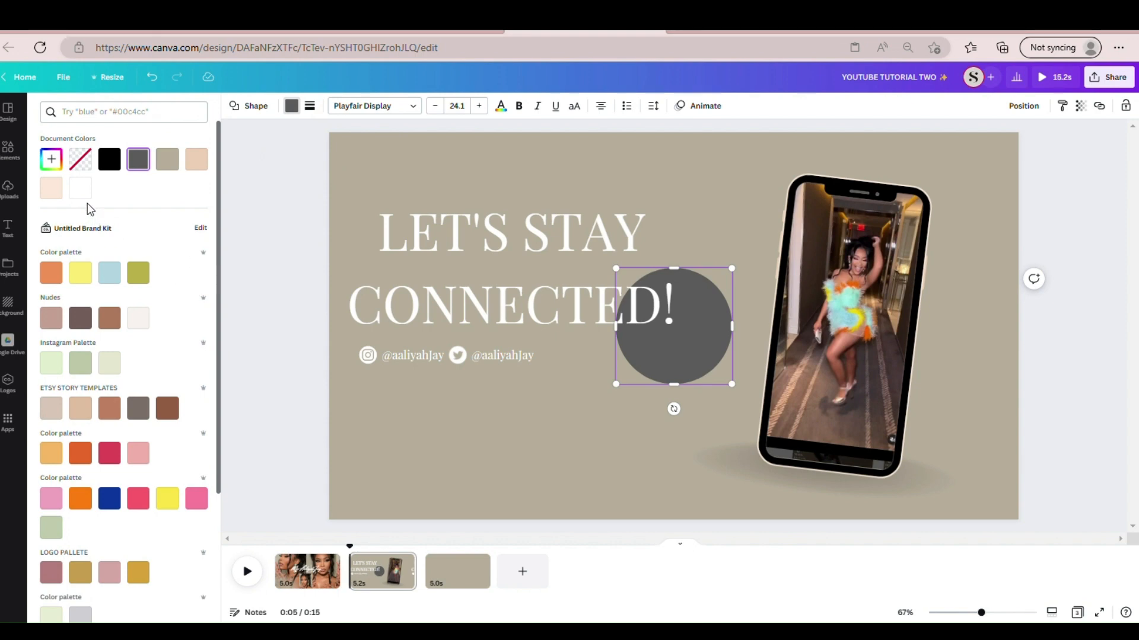
left_click(80, 188)
left_click_drag(655, 359, 608, 439)
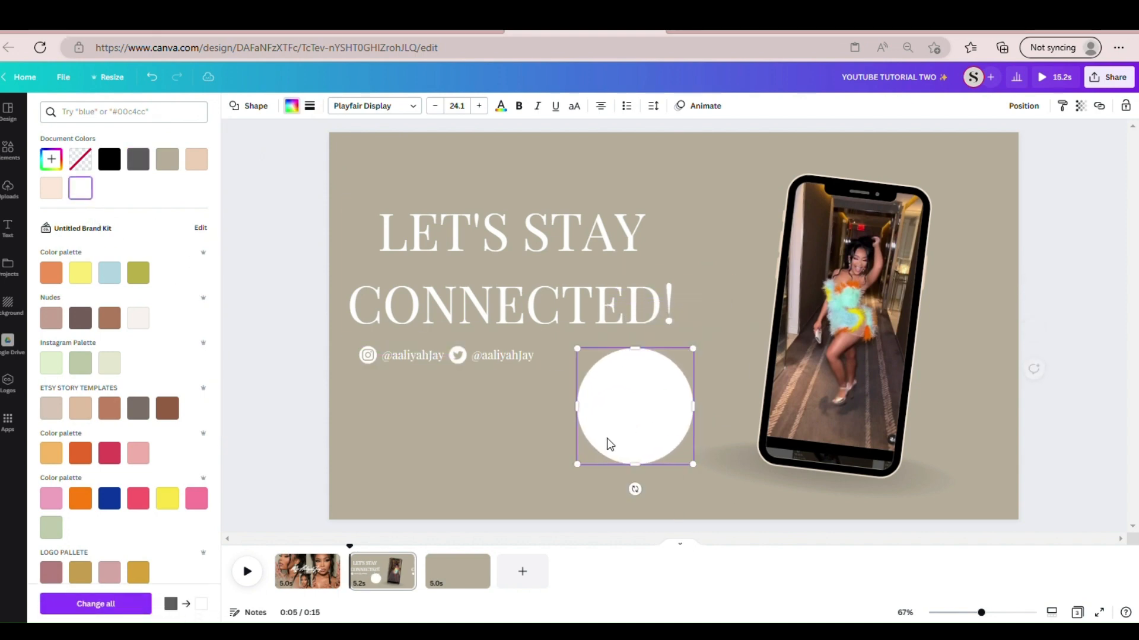
- Shrink the white circle to the size of the other social icons and place it right after the Twitter handle
left_click_drag(583, 476, 679, 381)
left_click(636, 443)
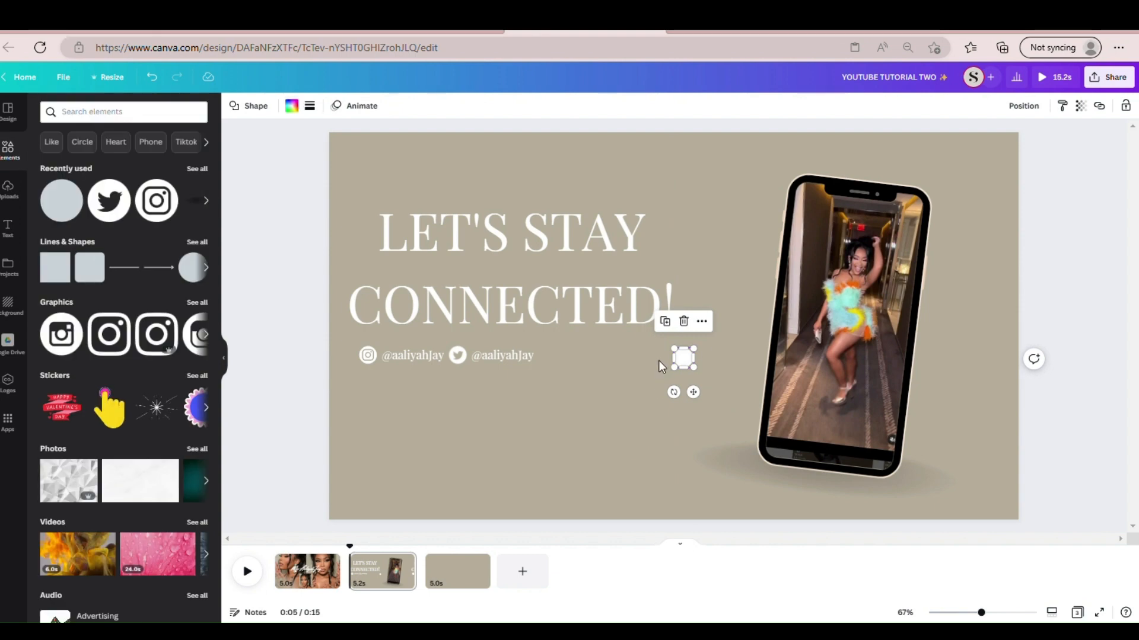
left_click(738, 302)
left_click_drag(685, 360, 557, 370)
left_click(589, 372)
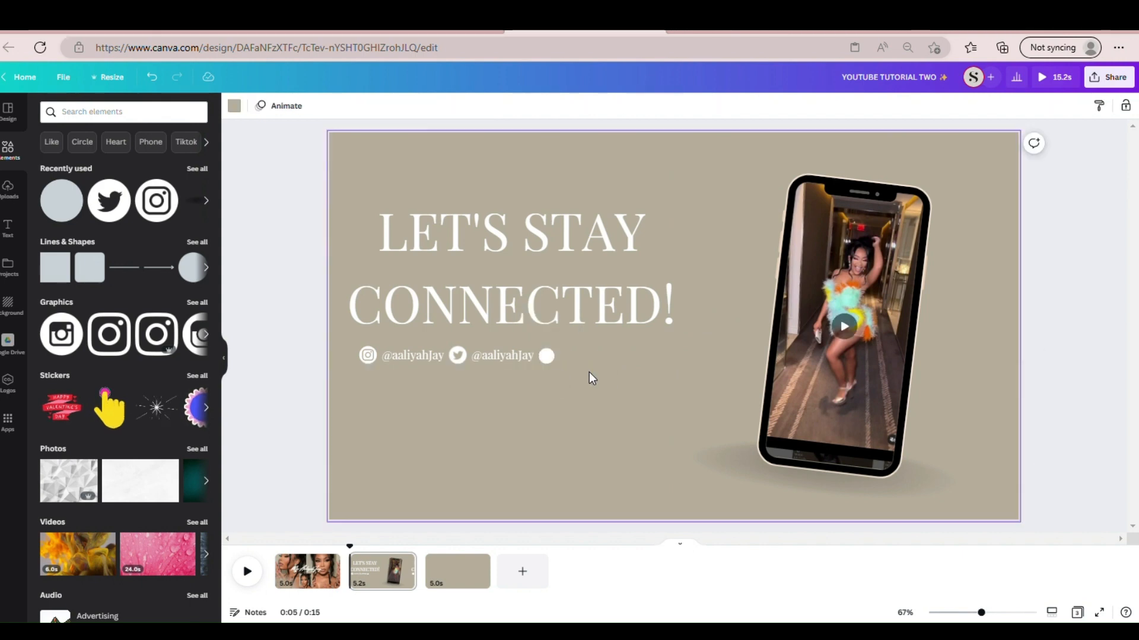
left_click(555, 362)
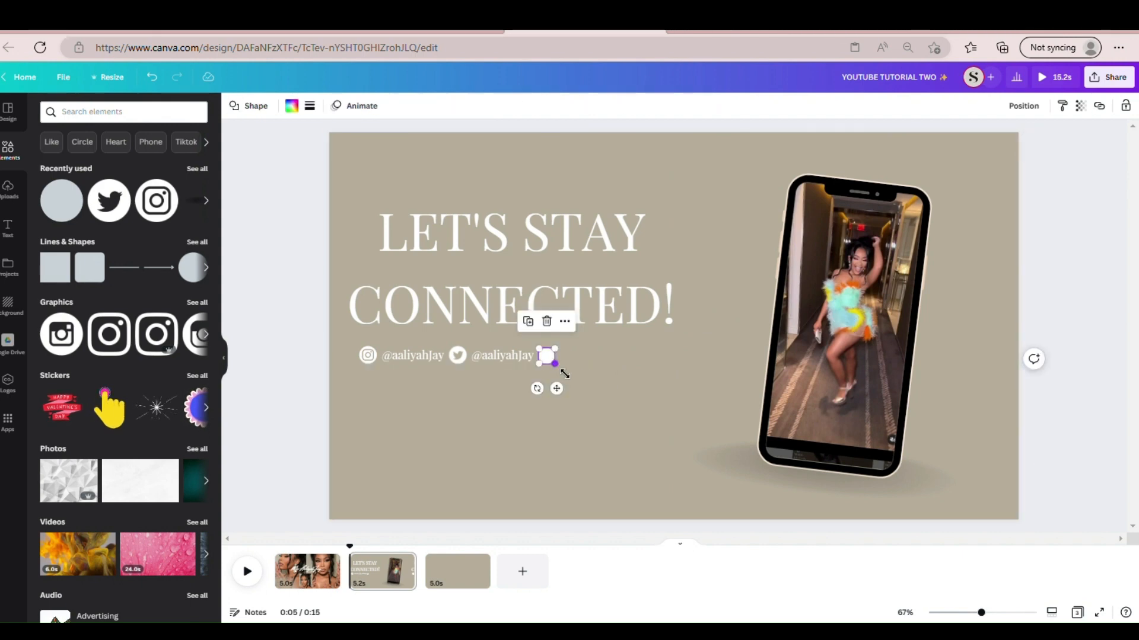
left_click_drag(564, 374, 565, 375)
left_click(597, 365)
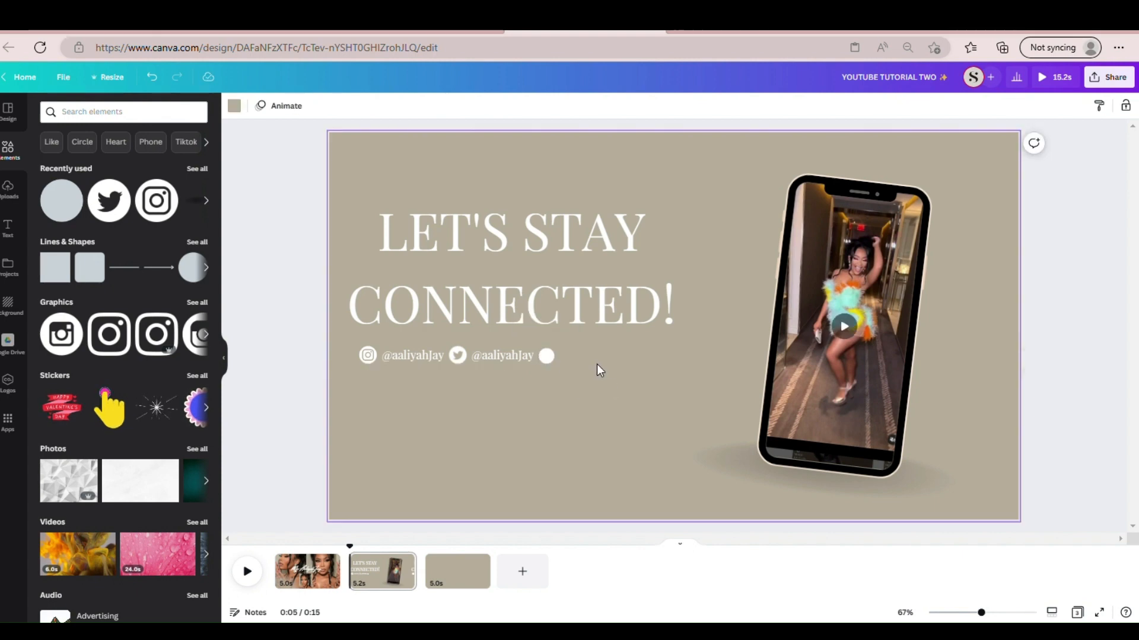
left_click(544, 357)
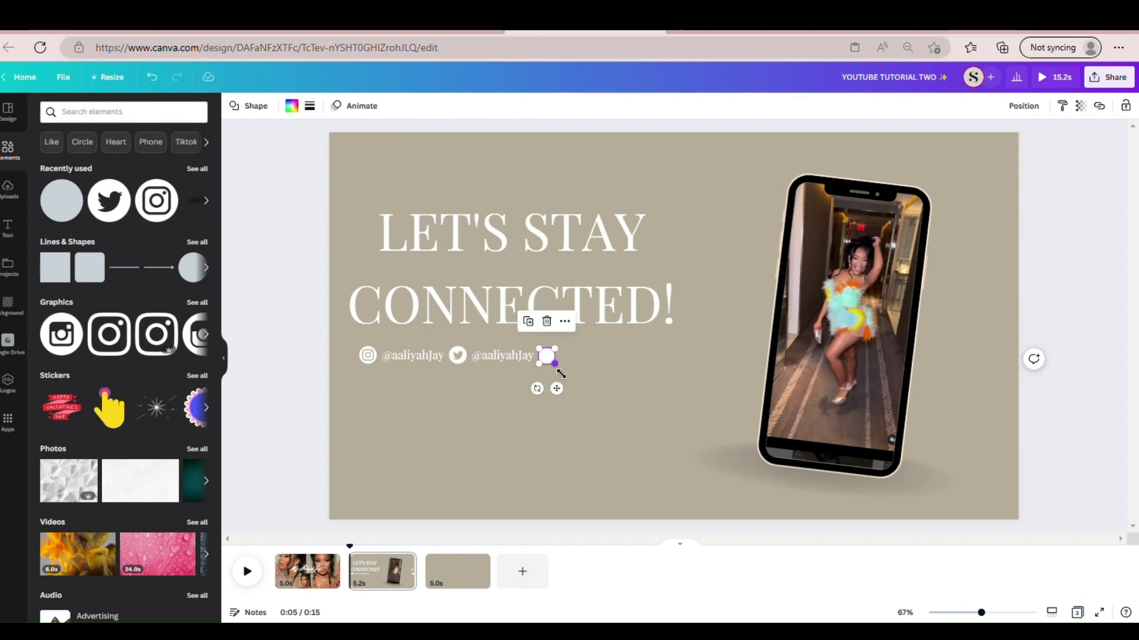
left_click_drag(556, 366, 560, 372)
left_click(583, 367)
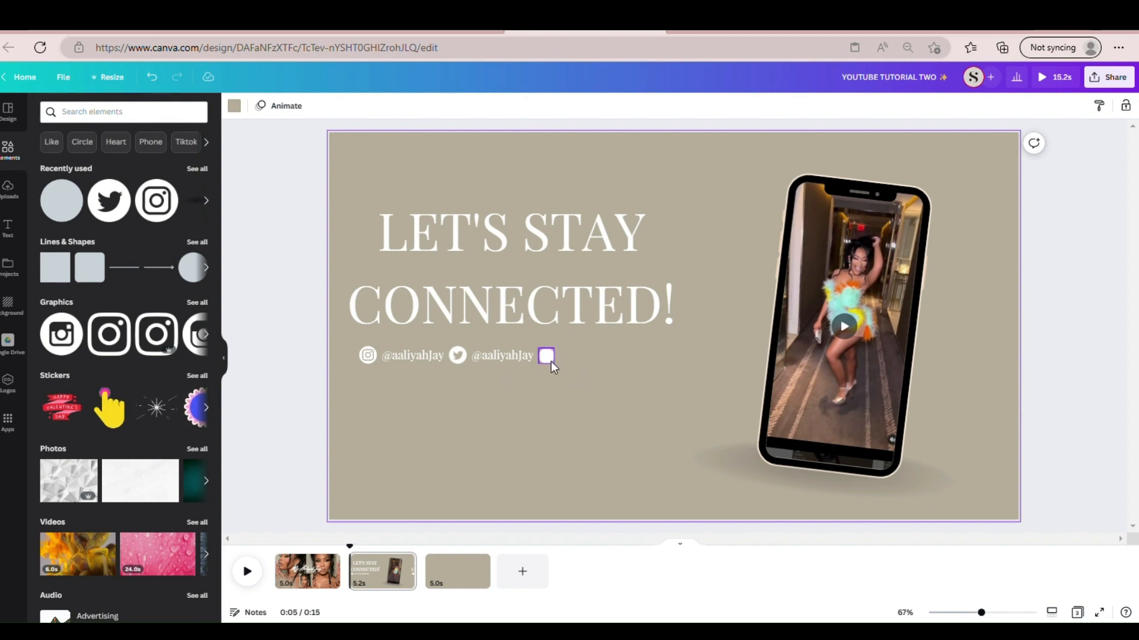
- Search the elements for "tik tok logo", insert the purple outlined TikTok logo from the graphics and move it below the end of the heading
left_click(125, 122)
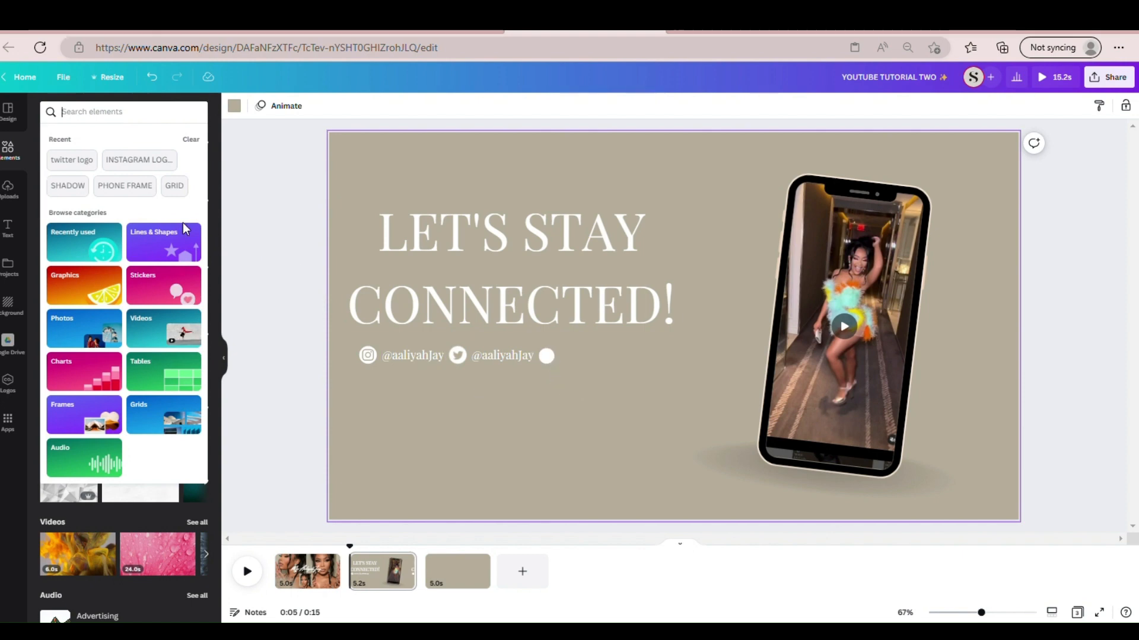
type("tik")
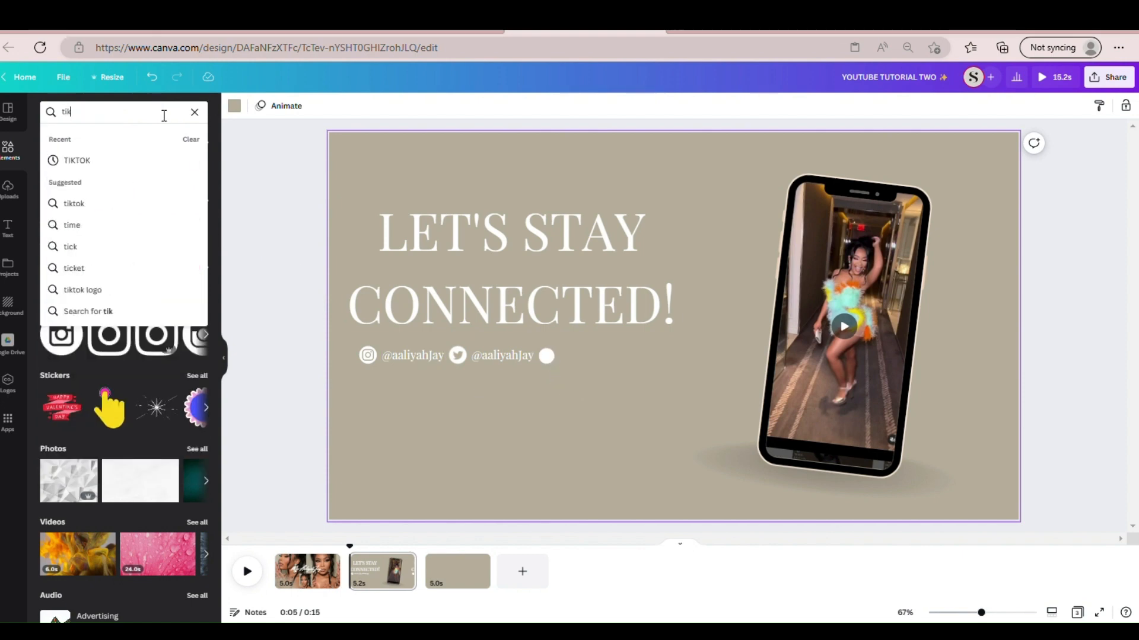
type(" tok logo")
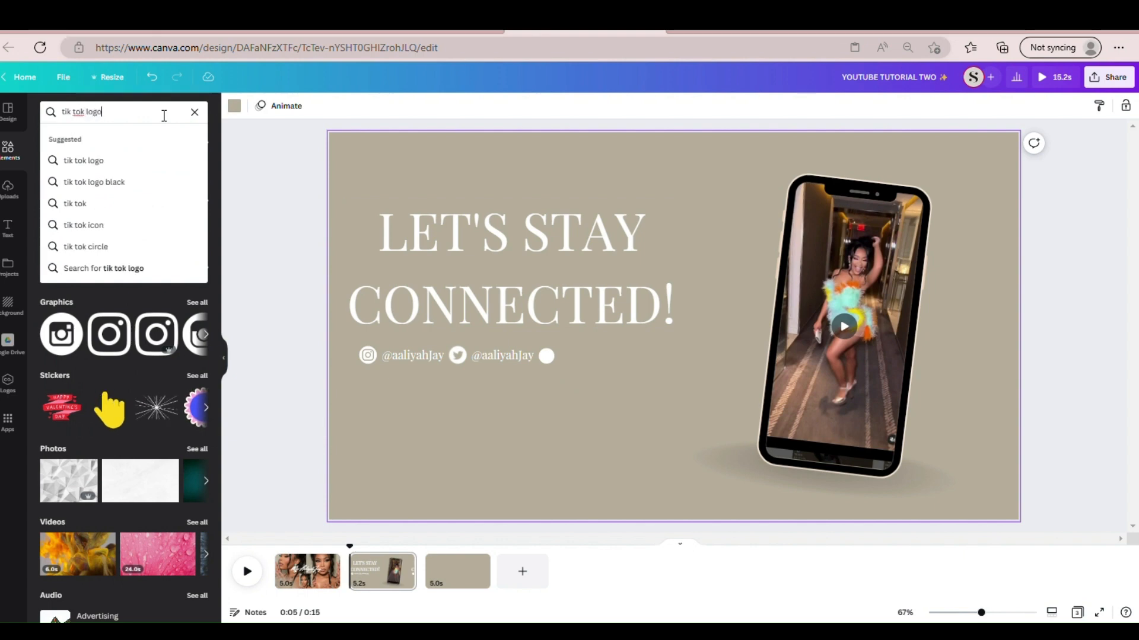
key("Return")
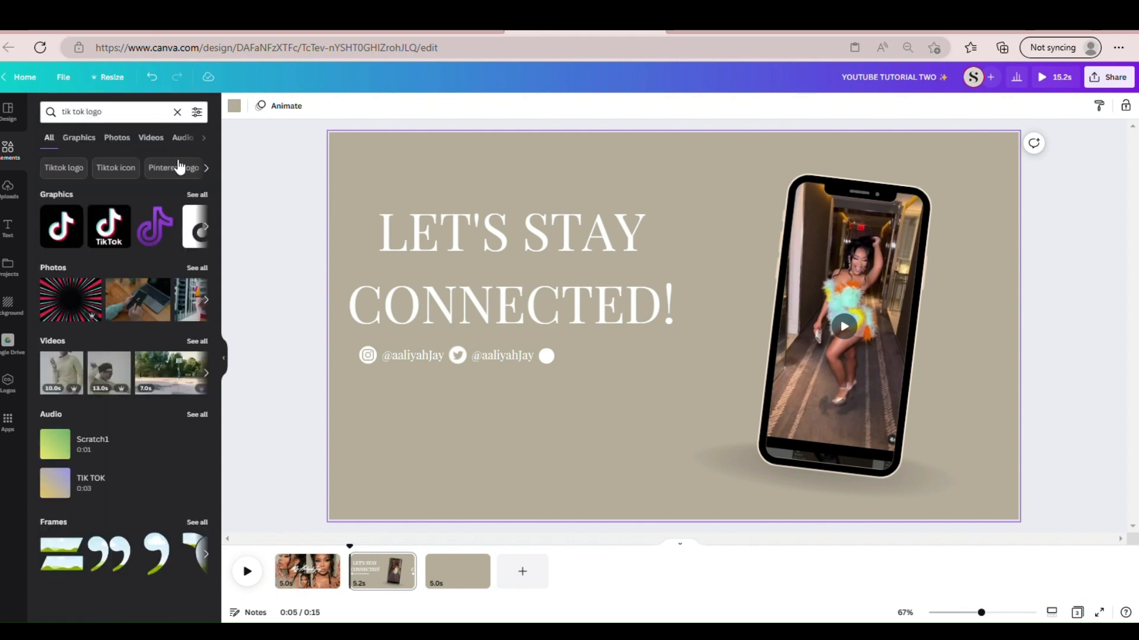
left_click(195, 194)
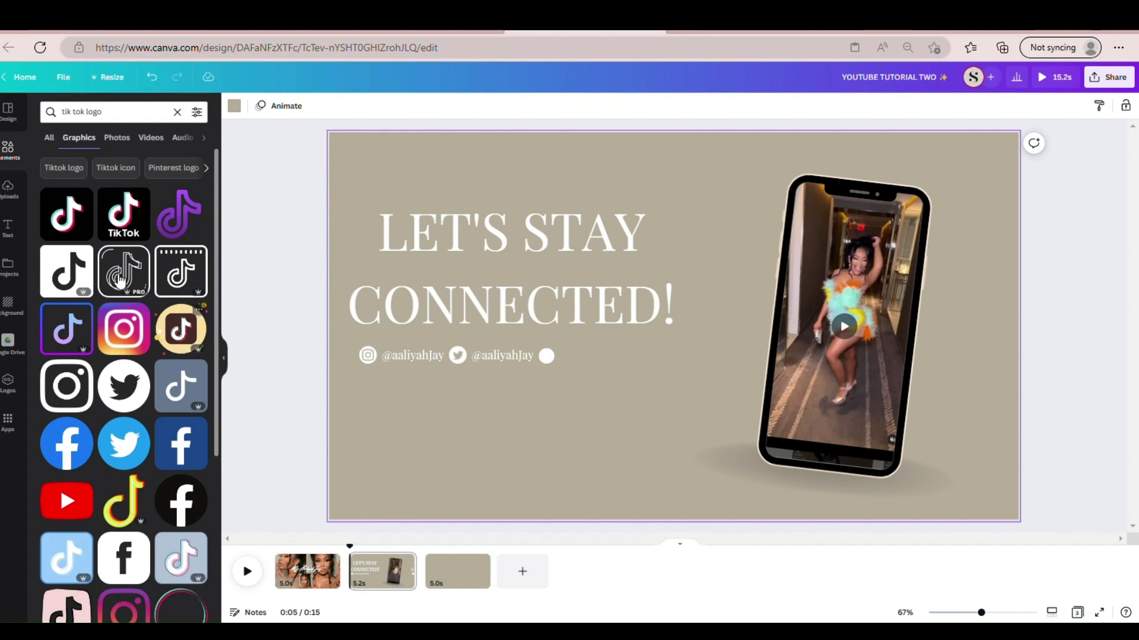
left_click(193, 230)
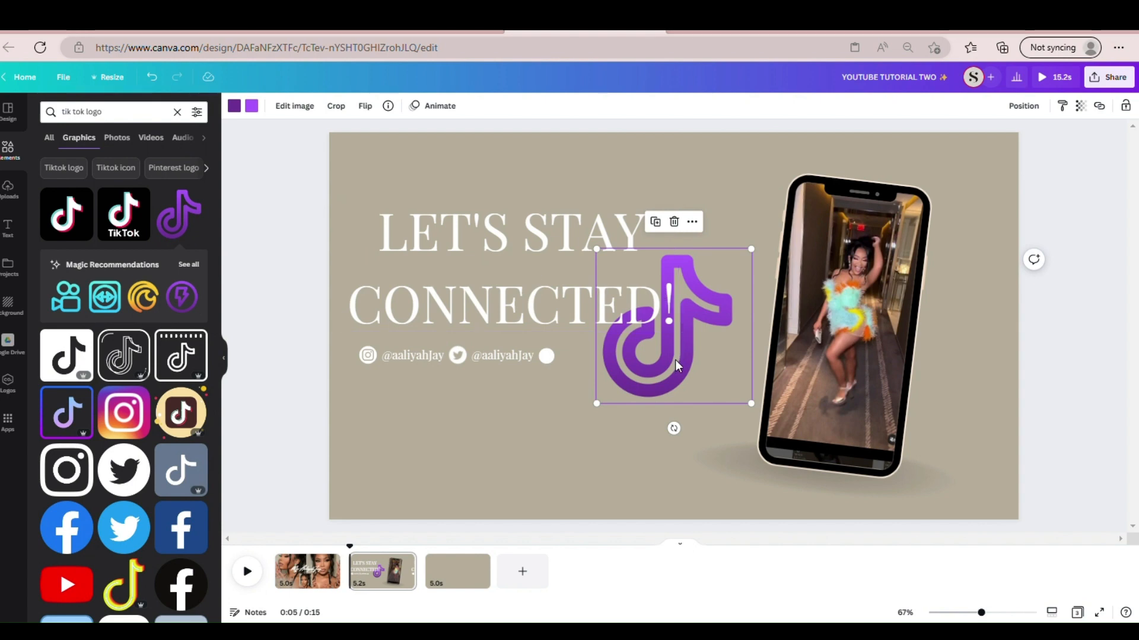
left_click_drag(674, 359, 651, 426)
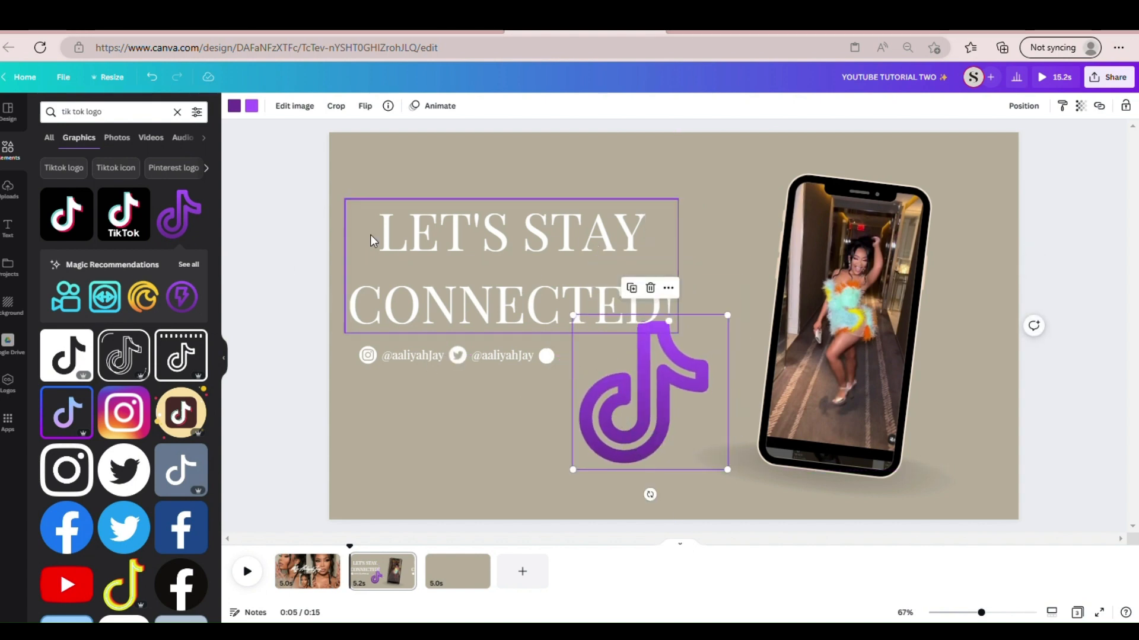
- Recolor both purples of the TikTok logo with the beige background color and shrink the logo onto the small white circle
left_click(230, 101)
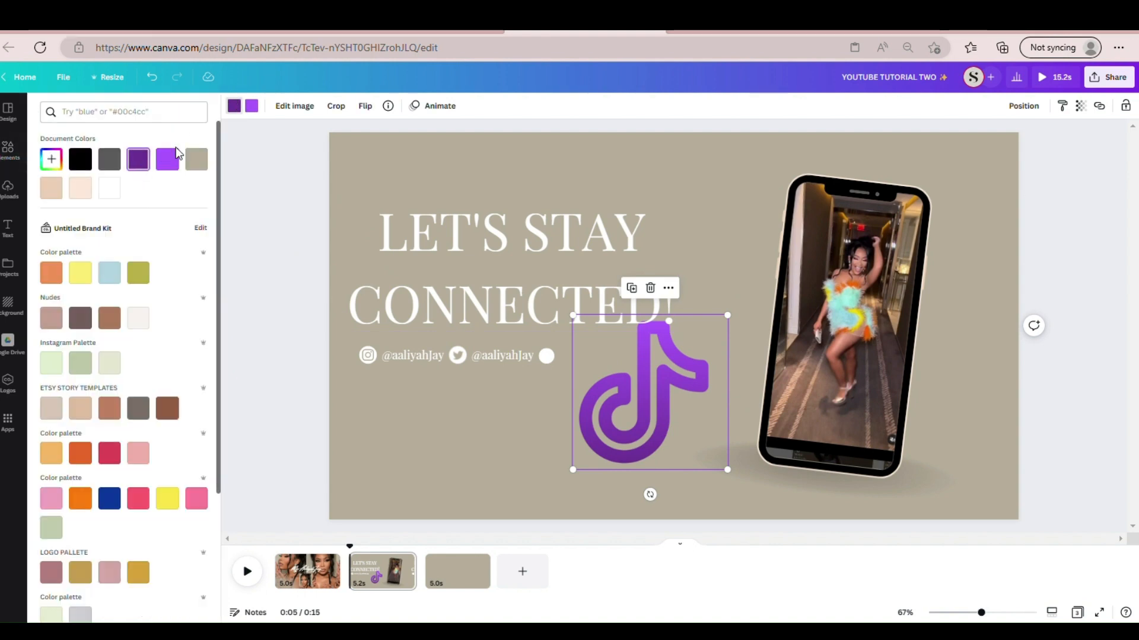
left_click(197, 160)
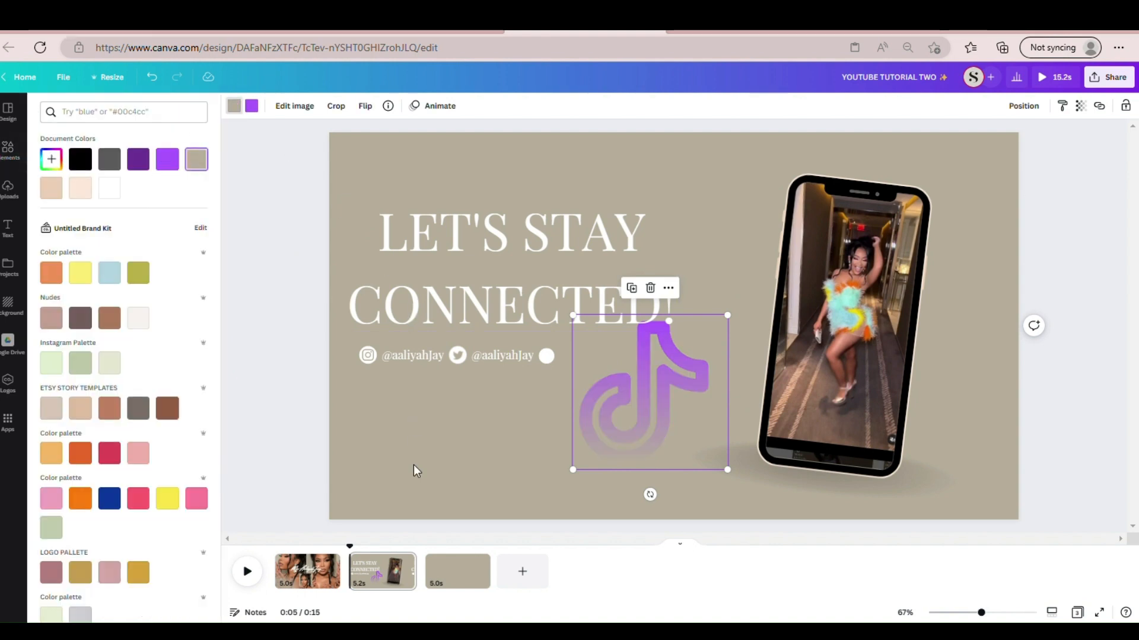
left_click(252, 106)
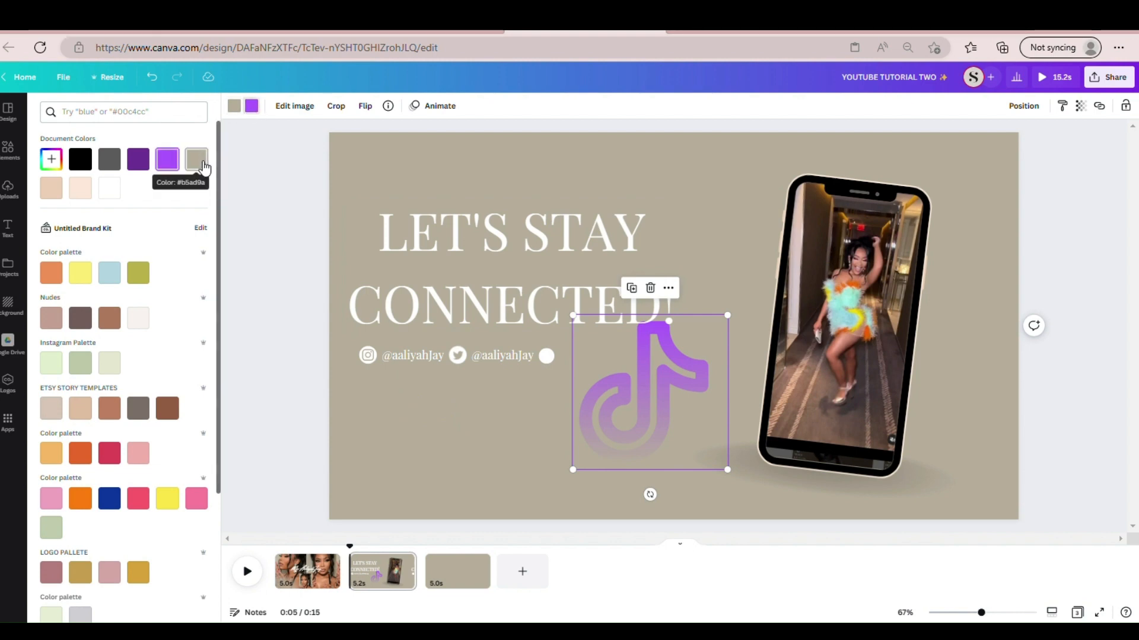
left_click(203, 164)
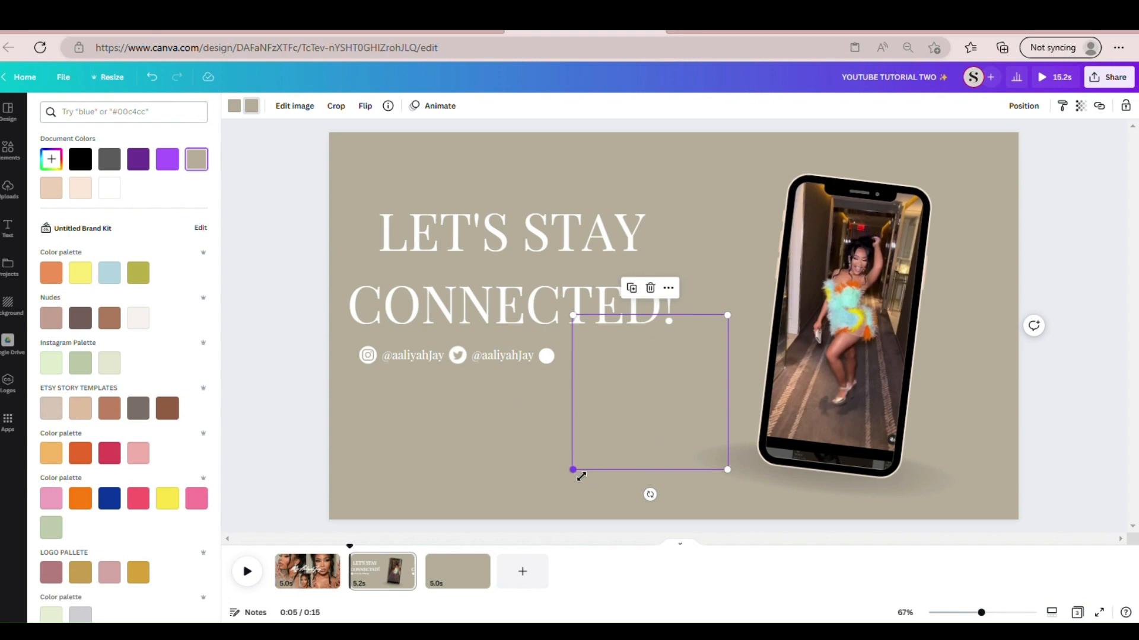
left_click_drag(582, 476, 556, 391)
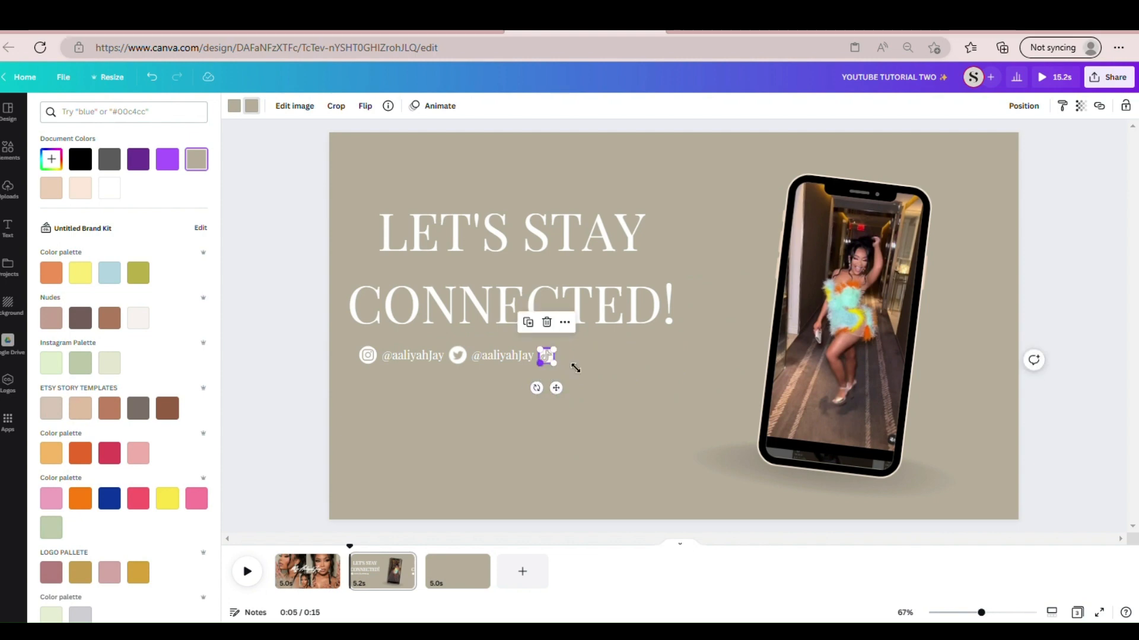
left_click(603, 381)
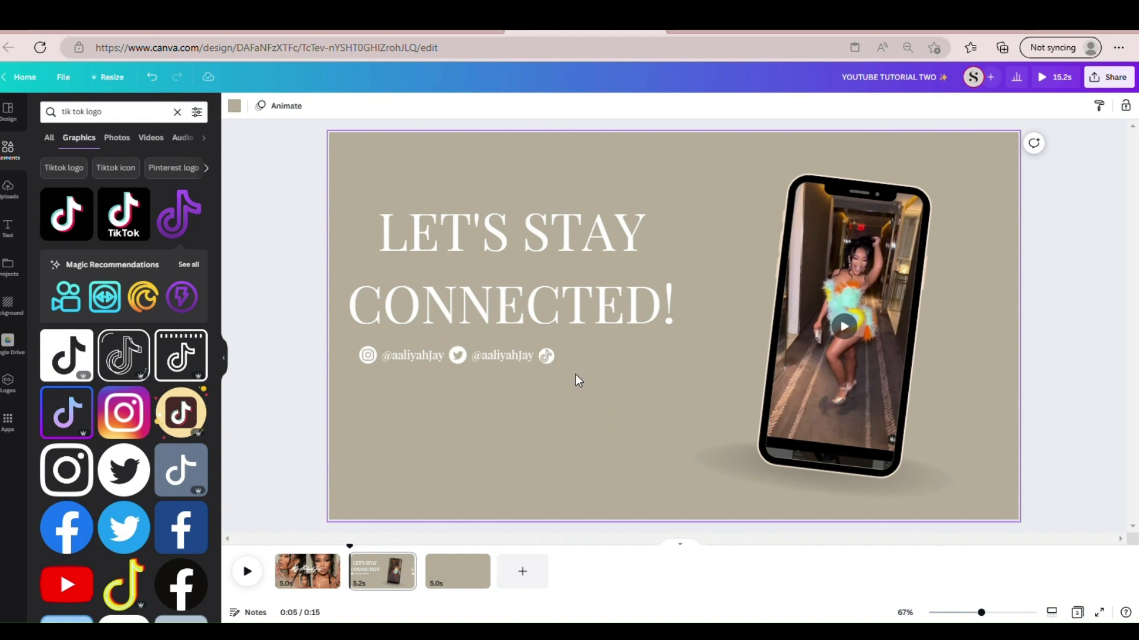
- Group the TikTok logo with its white circle to nudge them into line with the row, and ungroup them
left_click_drag(546, 352, 544, 350)
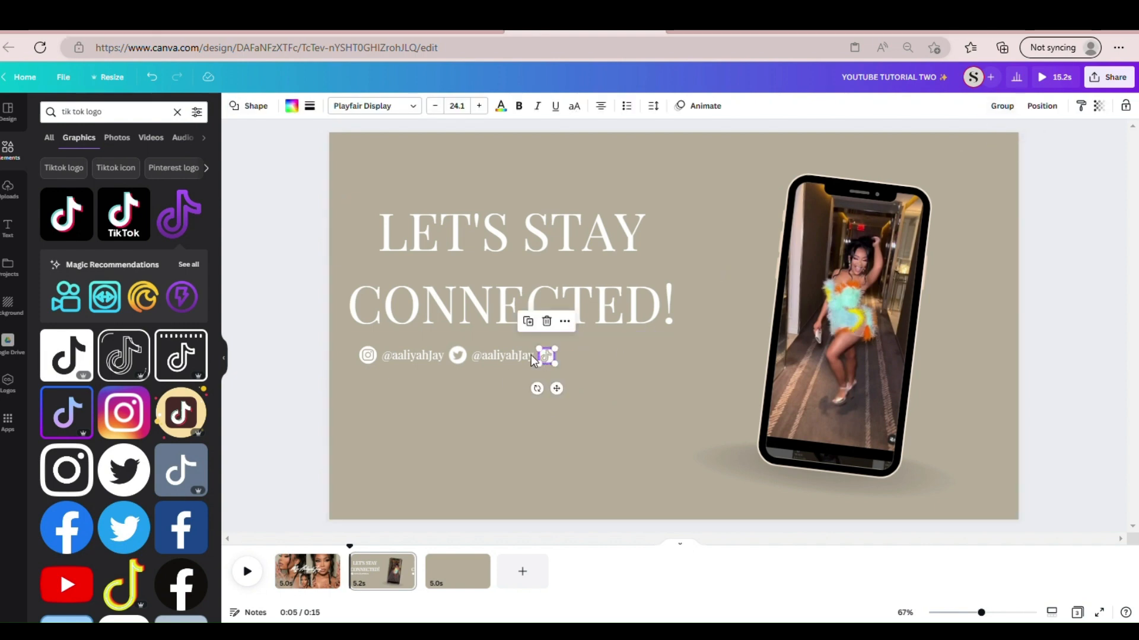
left_click(999, 110)
left_click(572, 408)
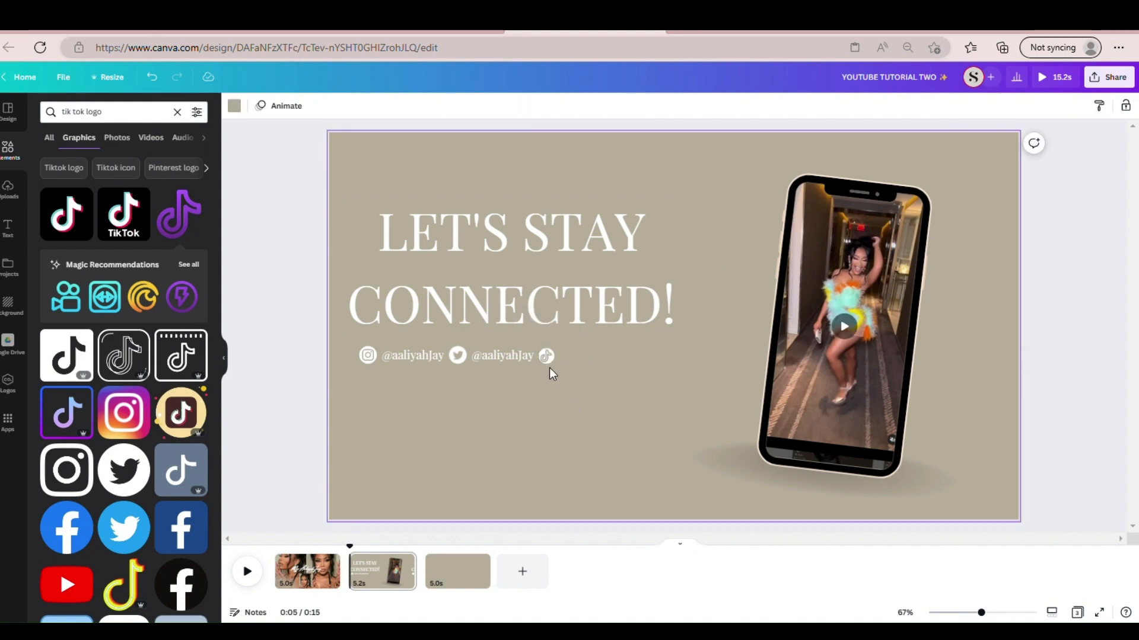
mouse_move(546, 362)
left_mouse_down()
mouse_move(561, 366)
mouse_move(552, 366)
left_mouse_up()
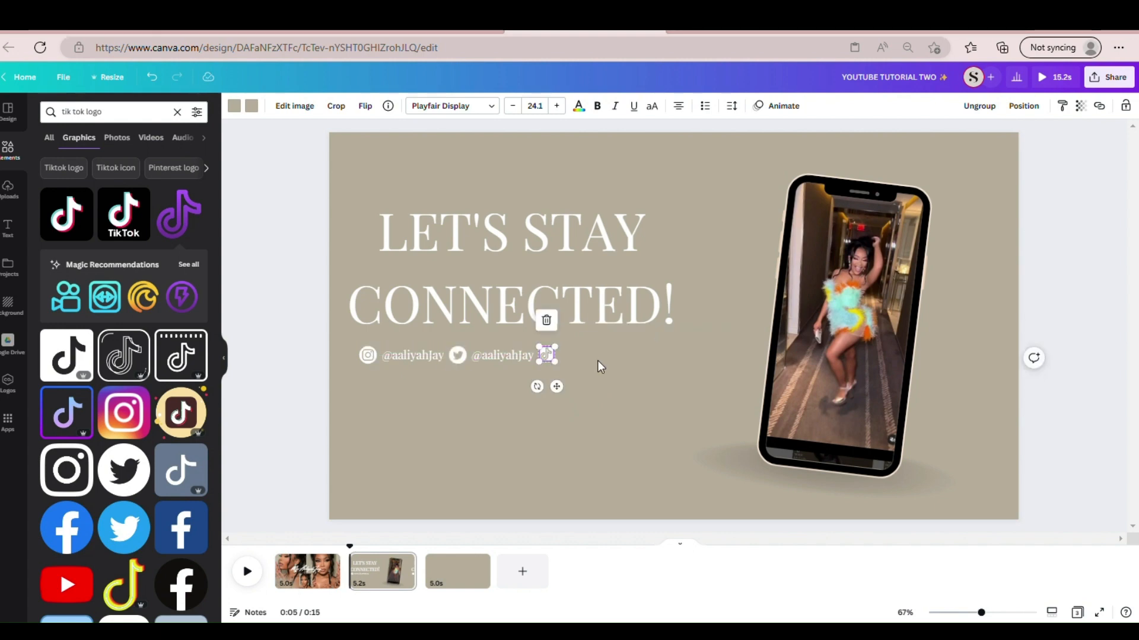
left_click(597, 360)
left_click(547, 356)
left_click(989, 107)
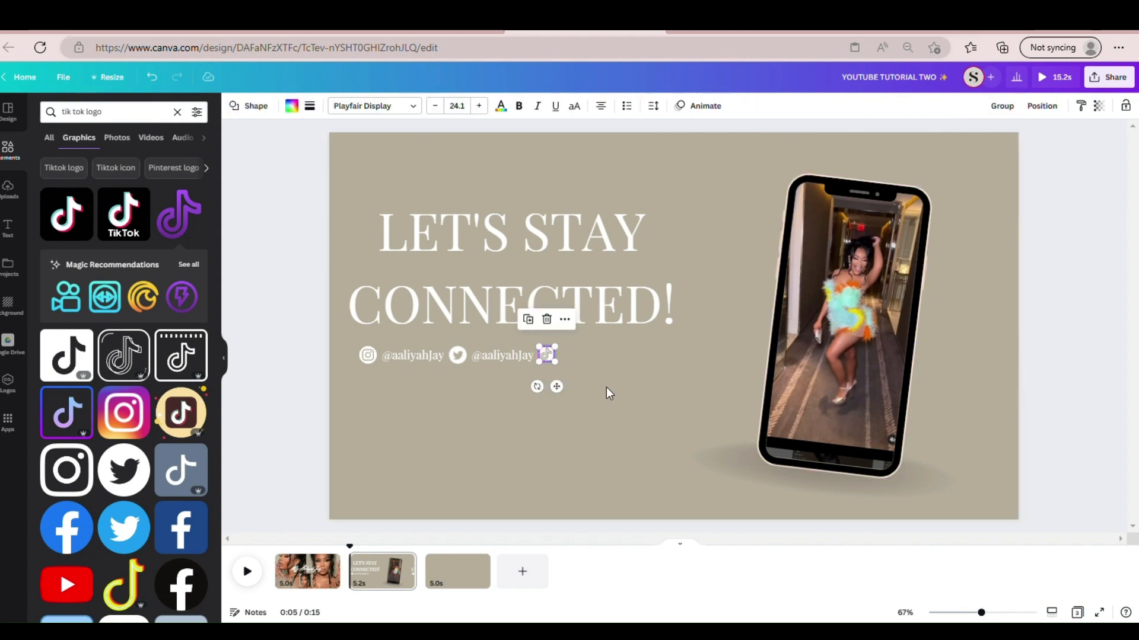
- Enlarge the white circle behind the TikTok logo slightly to match the Instagram and Twitter icons
left_click(521, 382)
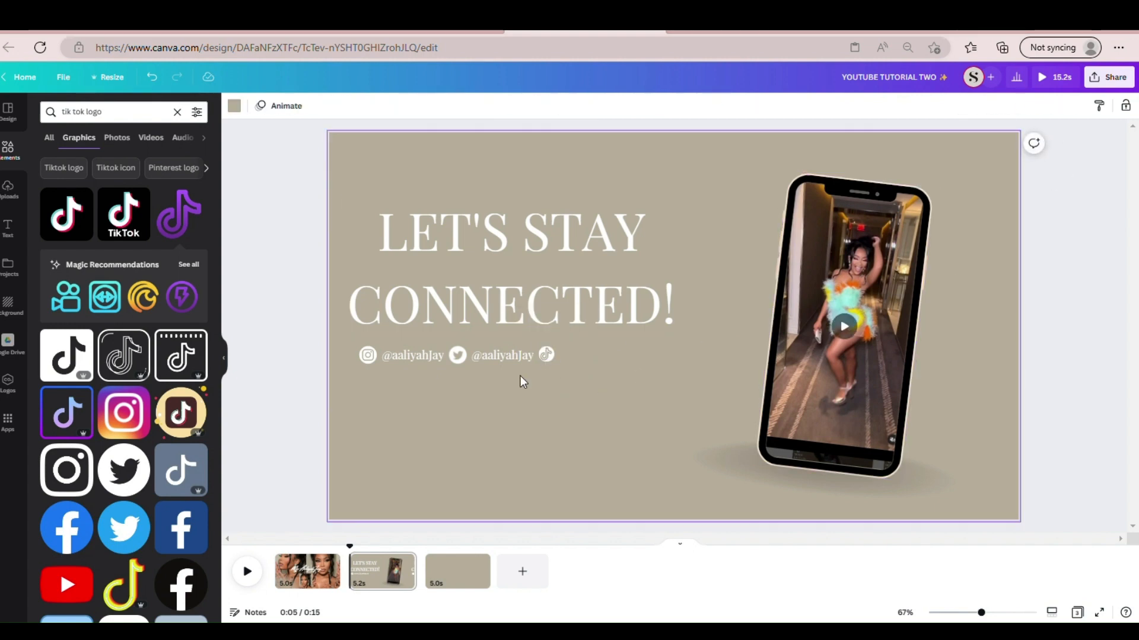
left_click(553, 359)
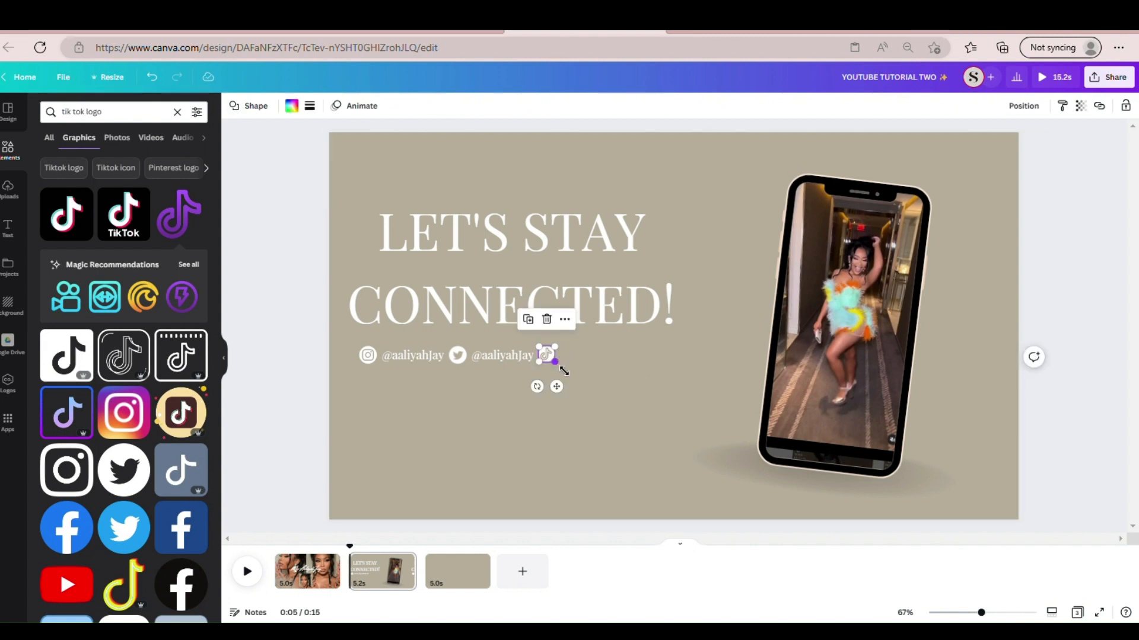
left_click(593, 359)
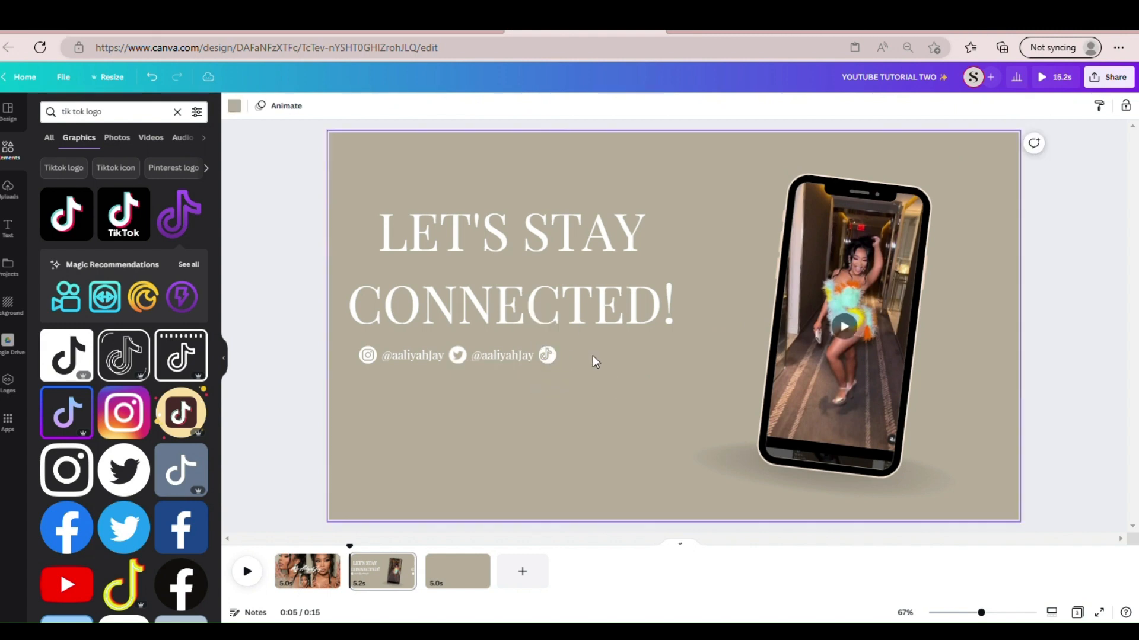
- Fine-tune the TikTok logo's size and position so it sits centered inside the white circle
left_click_drag(545, 355, 565, 398)
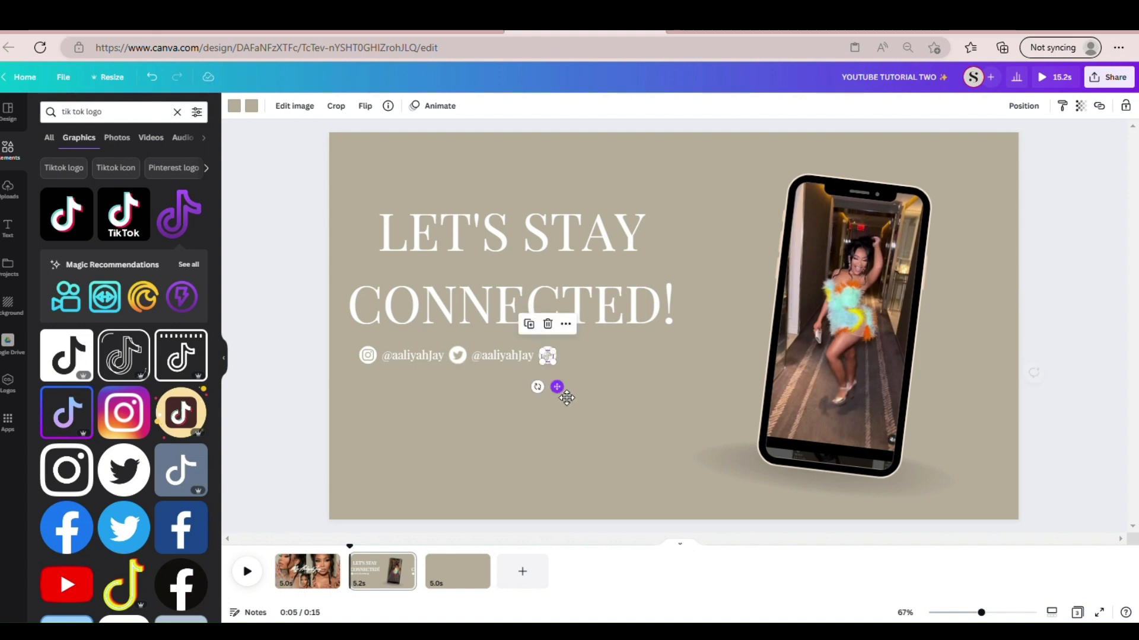
left_click(572, 369)
left_click(549, 358)
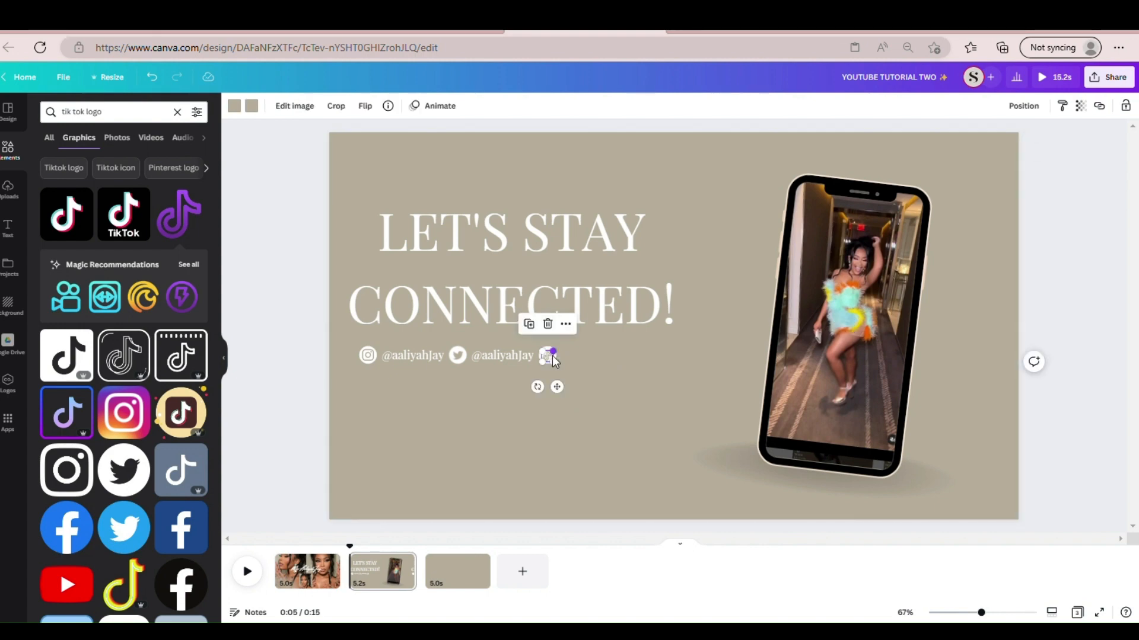
left_click_drag(564, 359, 568, 356)
left_click(582, 368)
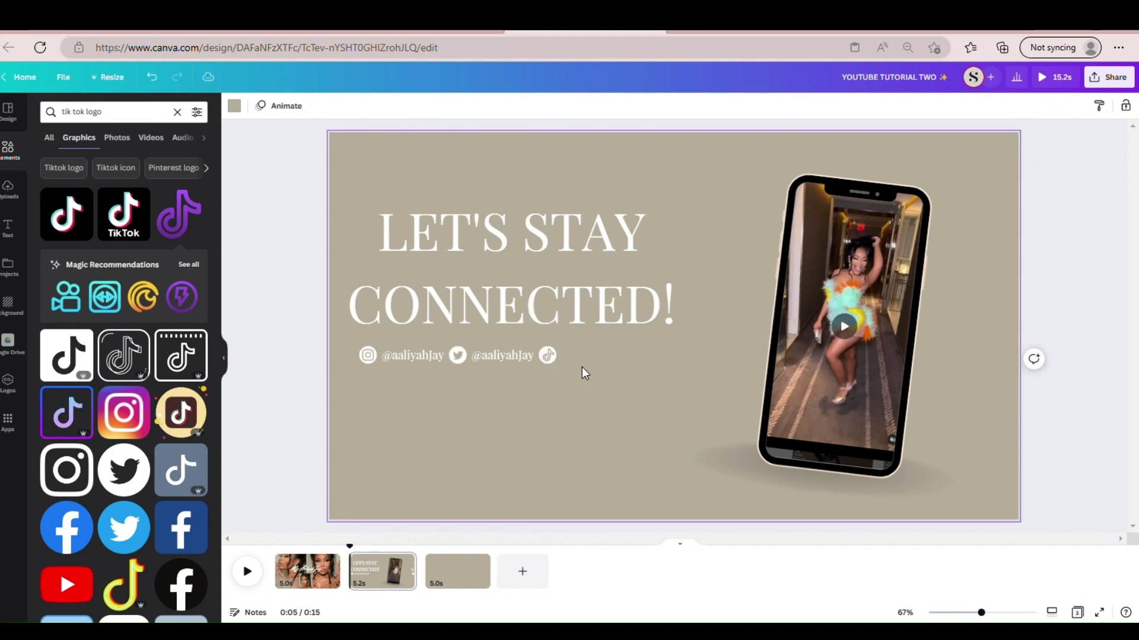
left_click(549, 358)
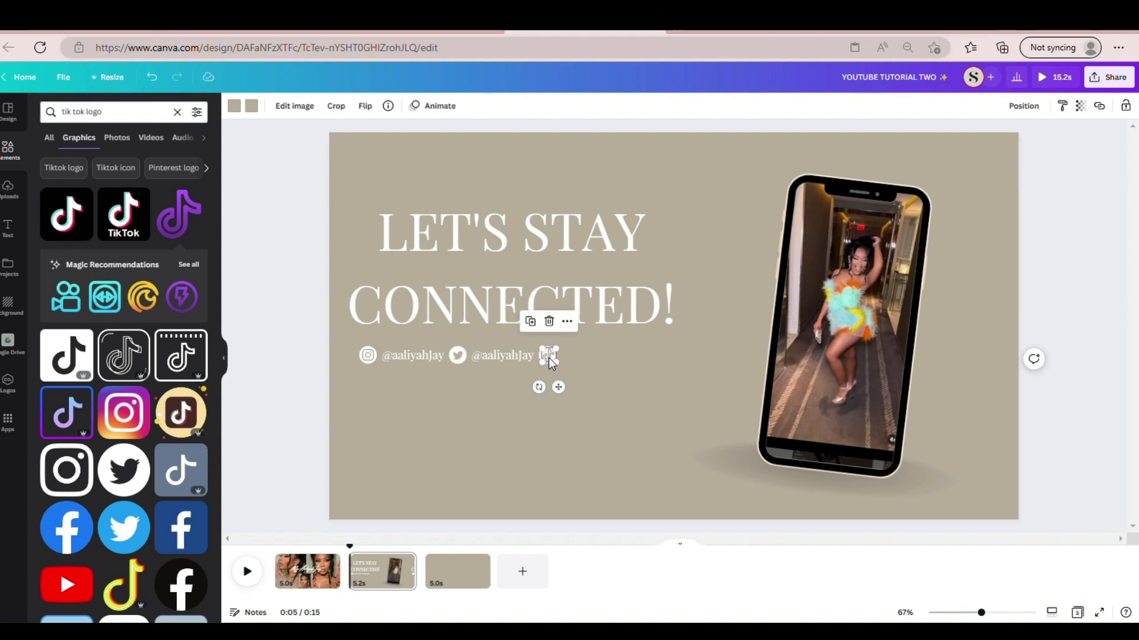
left_click_drag(549, 358, 553, 363)
left_click(582, 372)
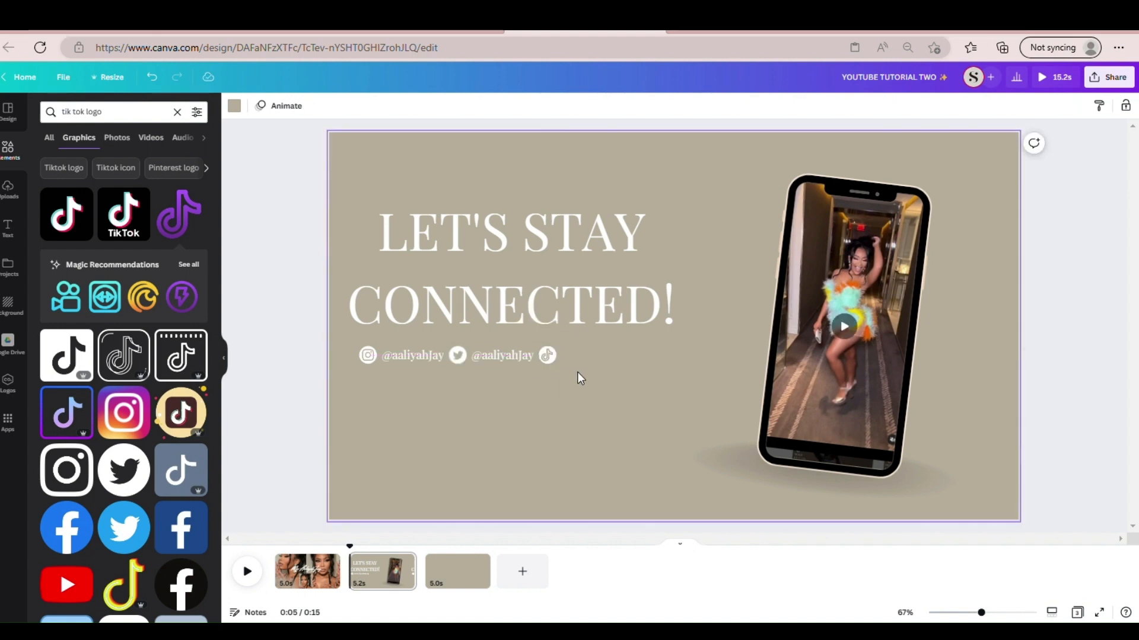
- Duplicate the Twitter handle text and place the copy after the TikTok icon, aligned with the row
left_click(502, 359)
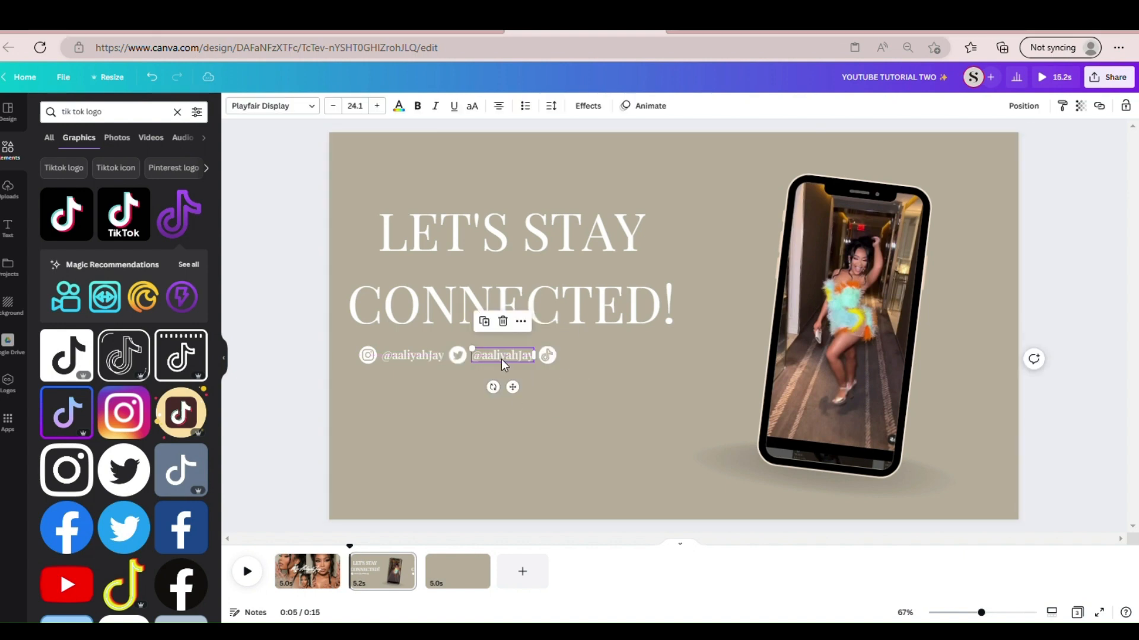
left_click_drag(500, 358, 594, 364)
left_click(653, 402)
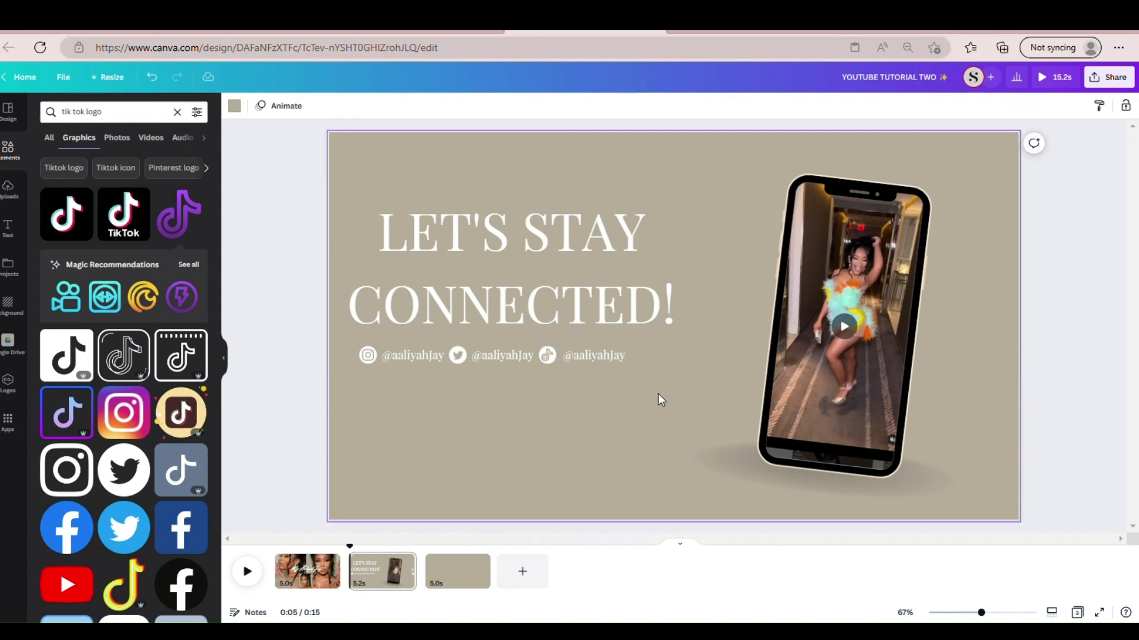
- Move the whole row of social icons and handles together so it is centered beneath the heading, and select the heading
left_click_drag(657, 394, 438, 363)
left_click(450, 411)
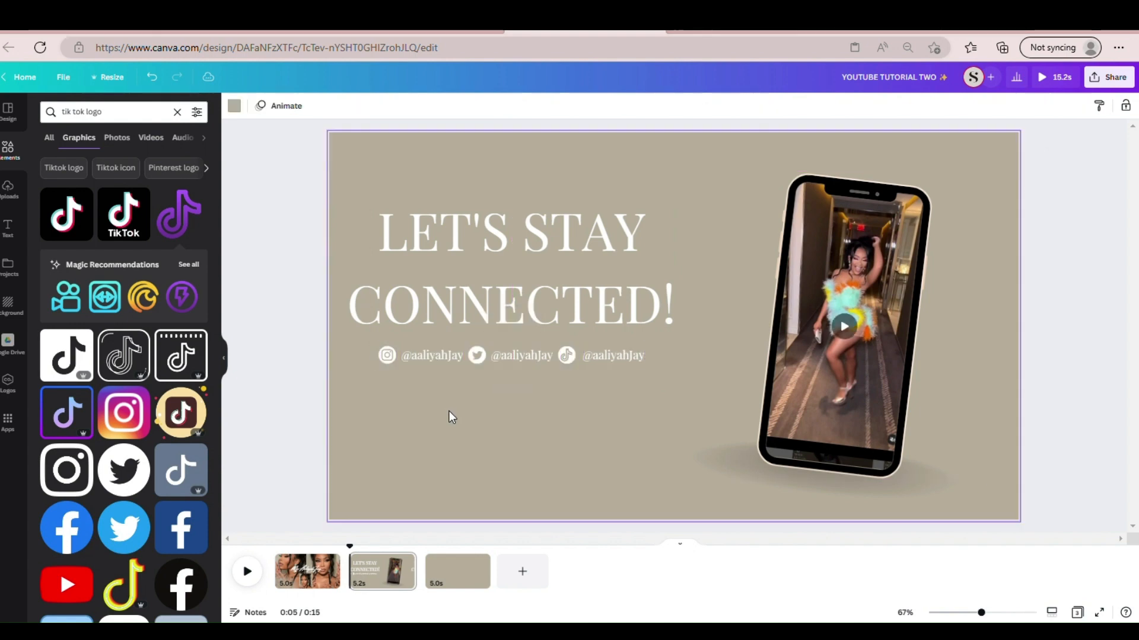
left_click(497, 270)
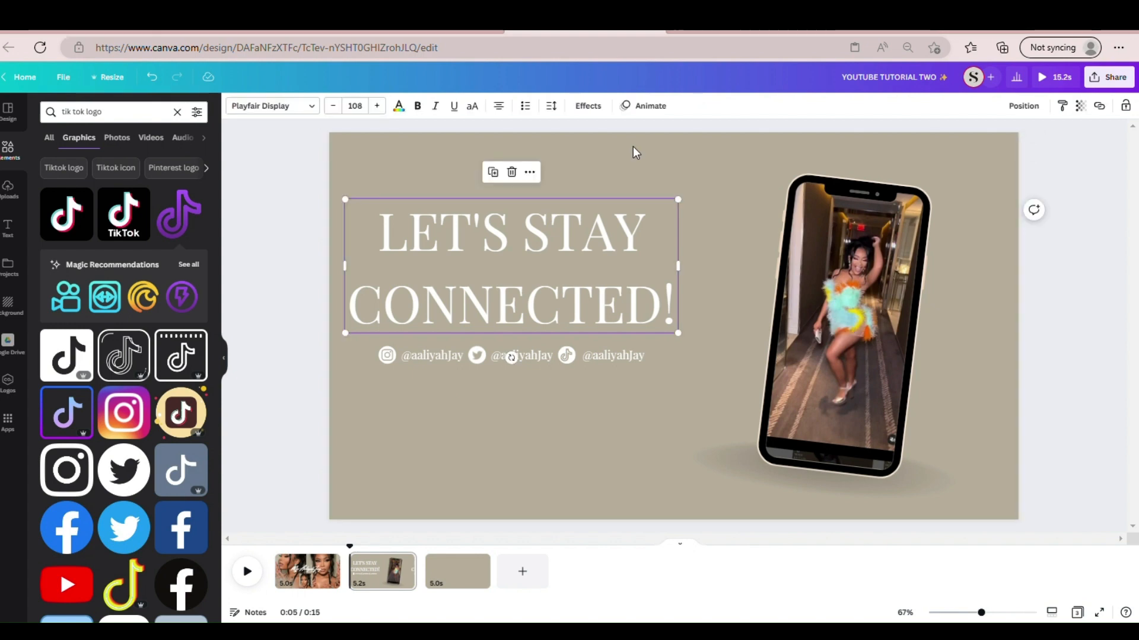
- Apply the Typewriter animation to the "LET'S STAY CONNECTED!" heading and check the heading and script line in the reference design
left_click(644, 108)
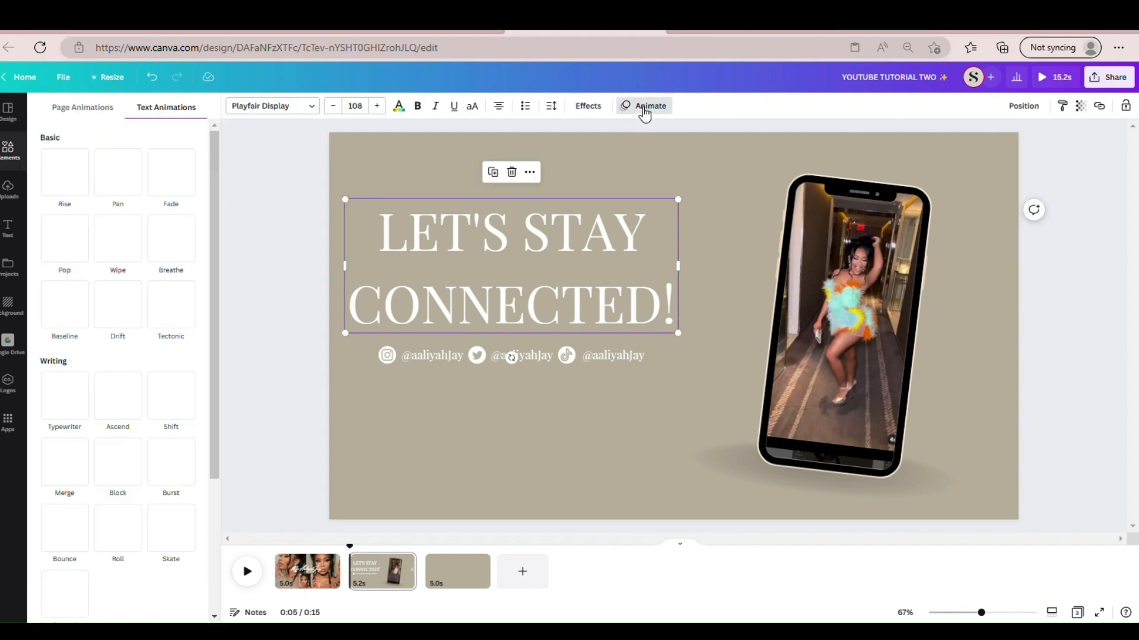
left_click(75, 405)
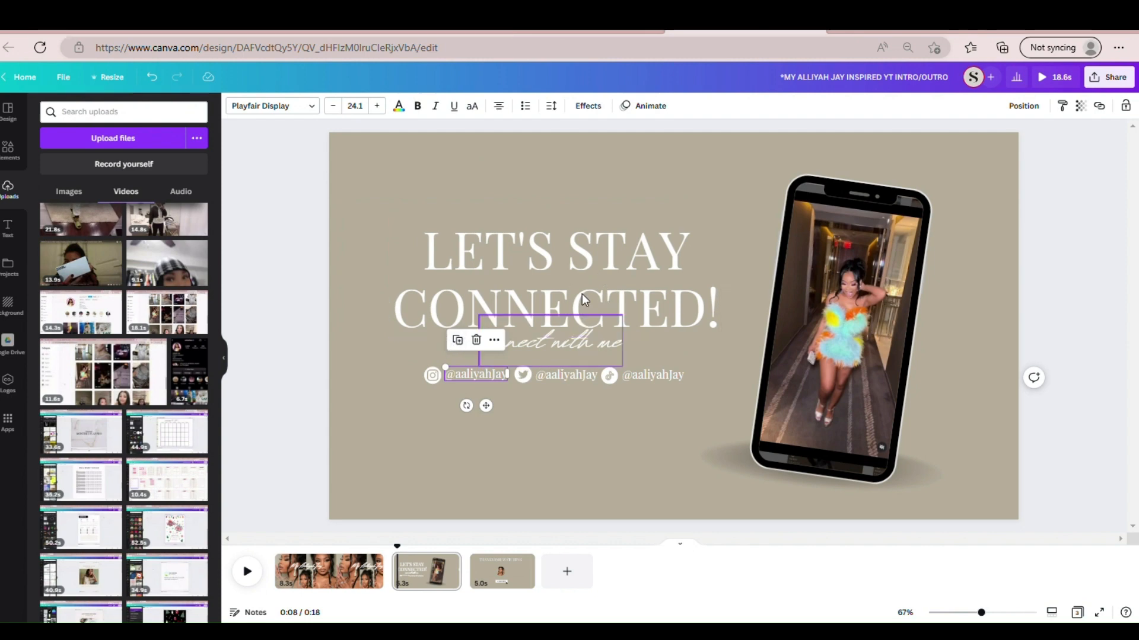
left_click(581, 291)
left_click(582, 294)
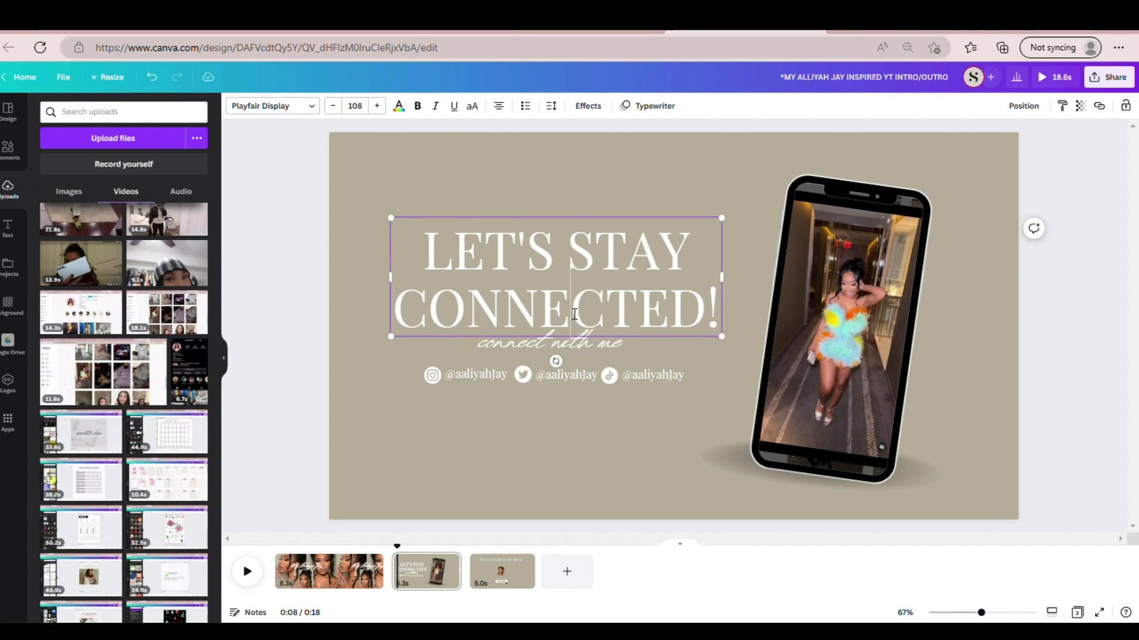
left_click(534, 344)
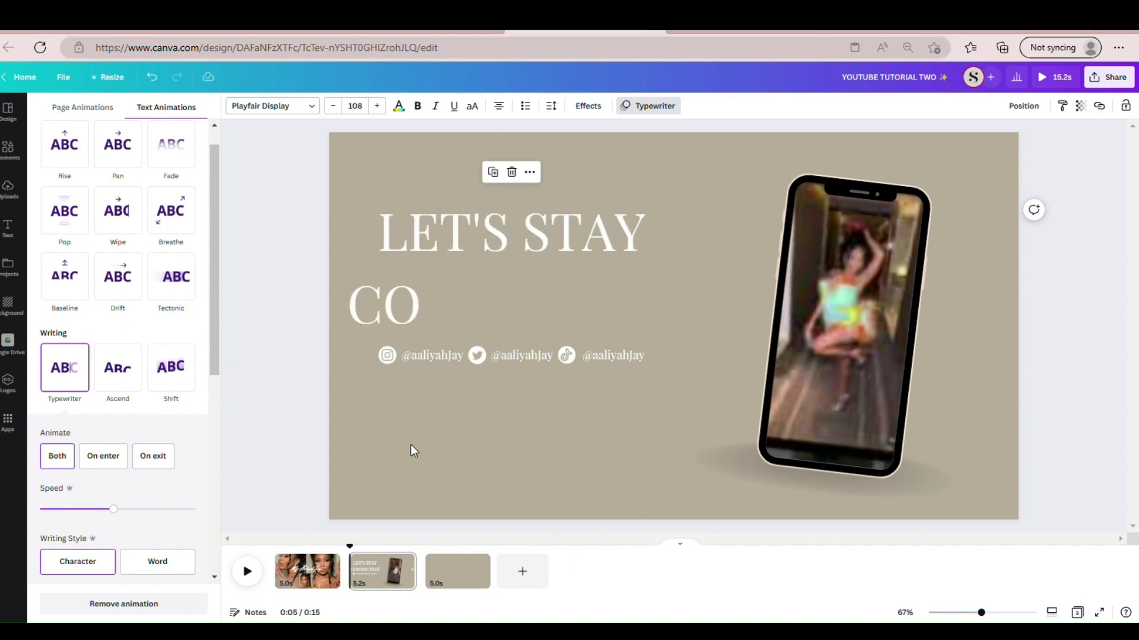
- Move the whole row of social icons and handles slightly down to leave a gap beneath the heading
left_click(291, 405)
left_click(532, 422)
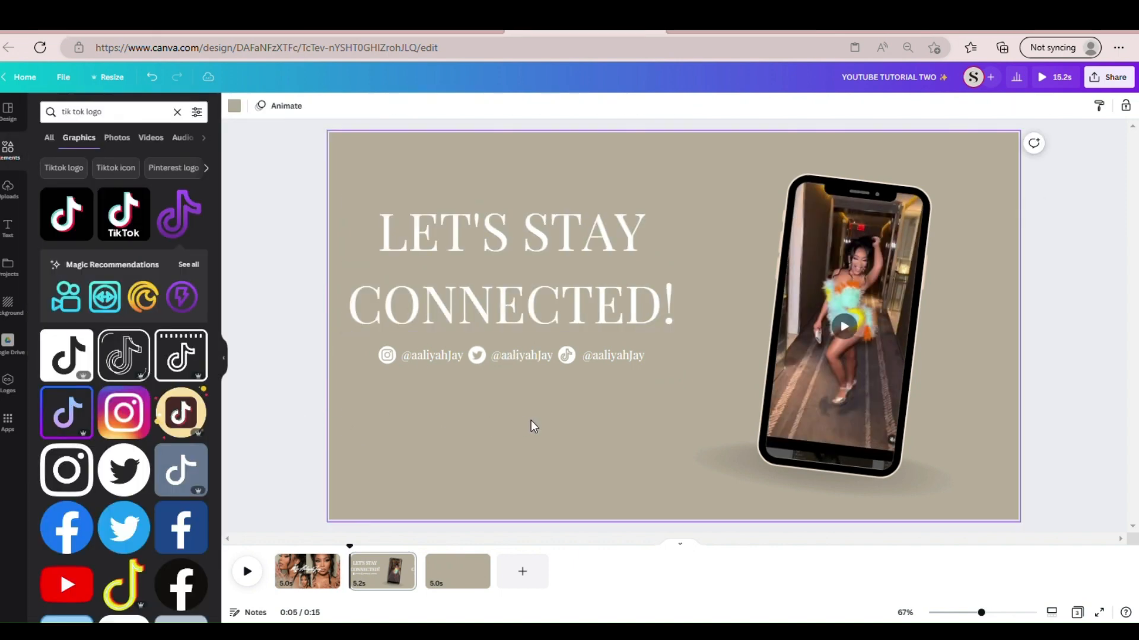
left_click_drag(663, 400, 379, 354)
left_click_drag(460, 355, 462, 382)
left_click(394, 452)
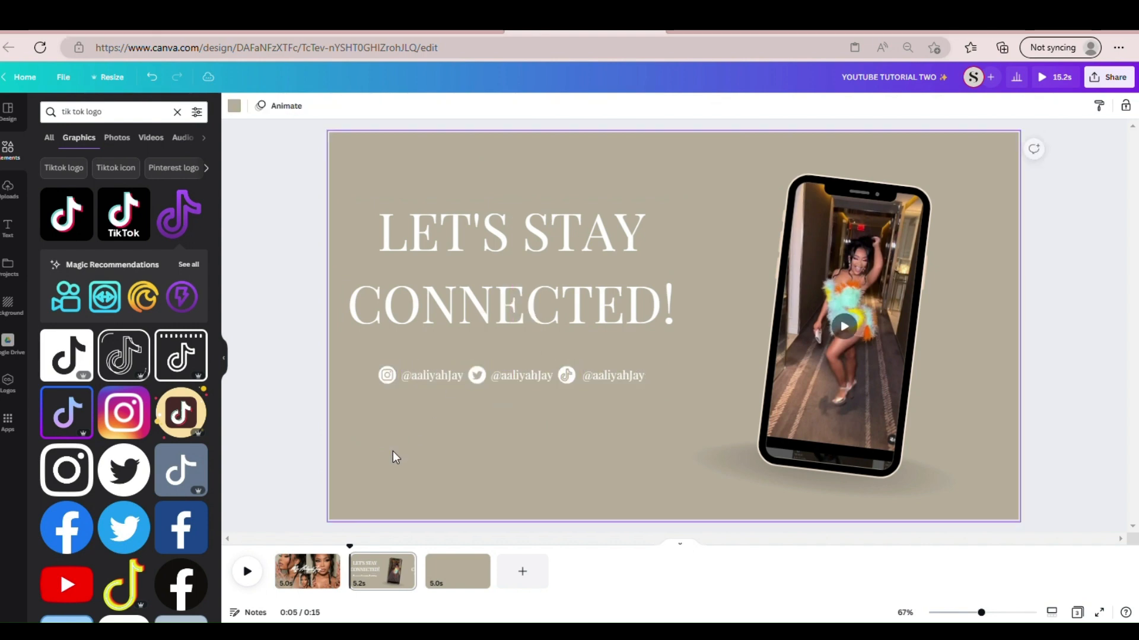
- Add a new text box reading "connect with me" to the page
key("t")
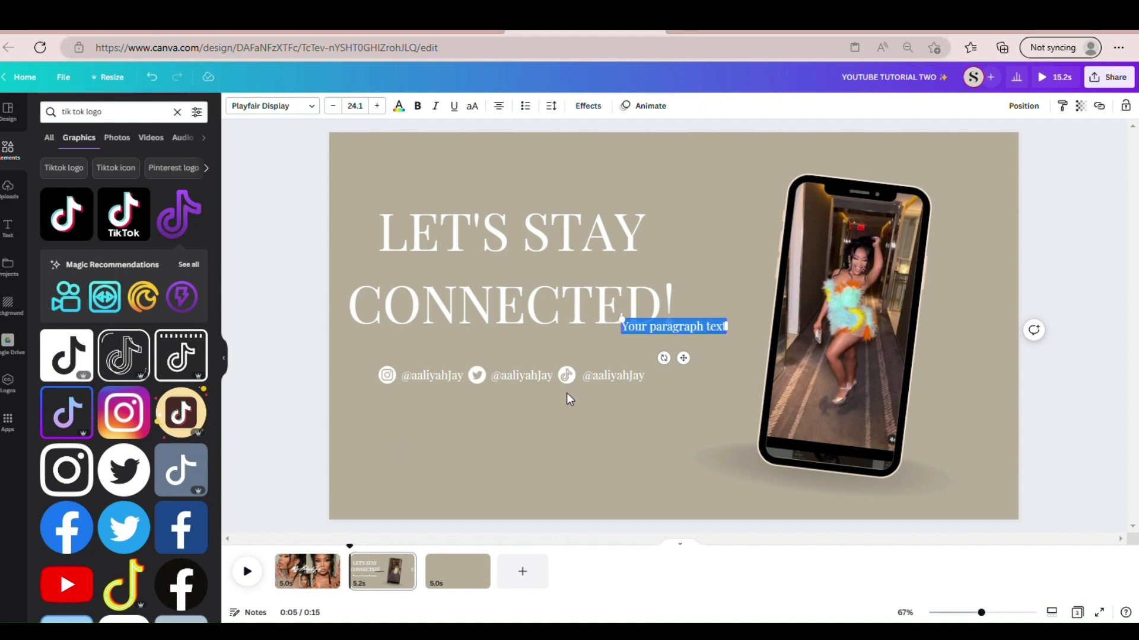
type("con")
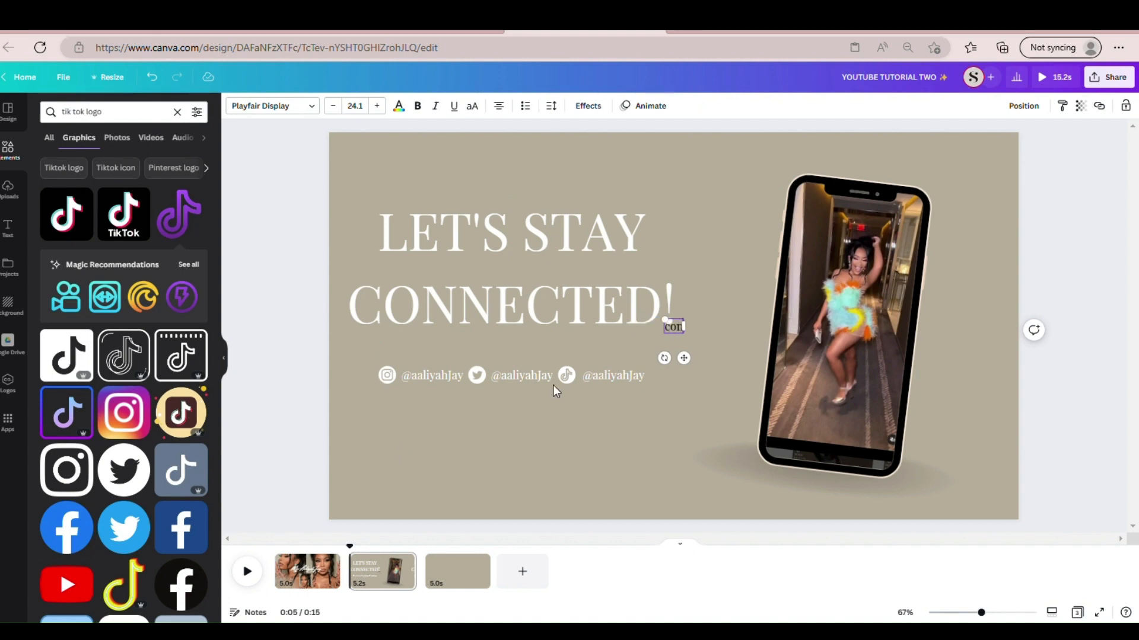
type("nect with me")
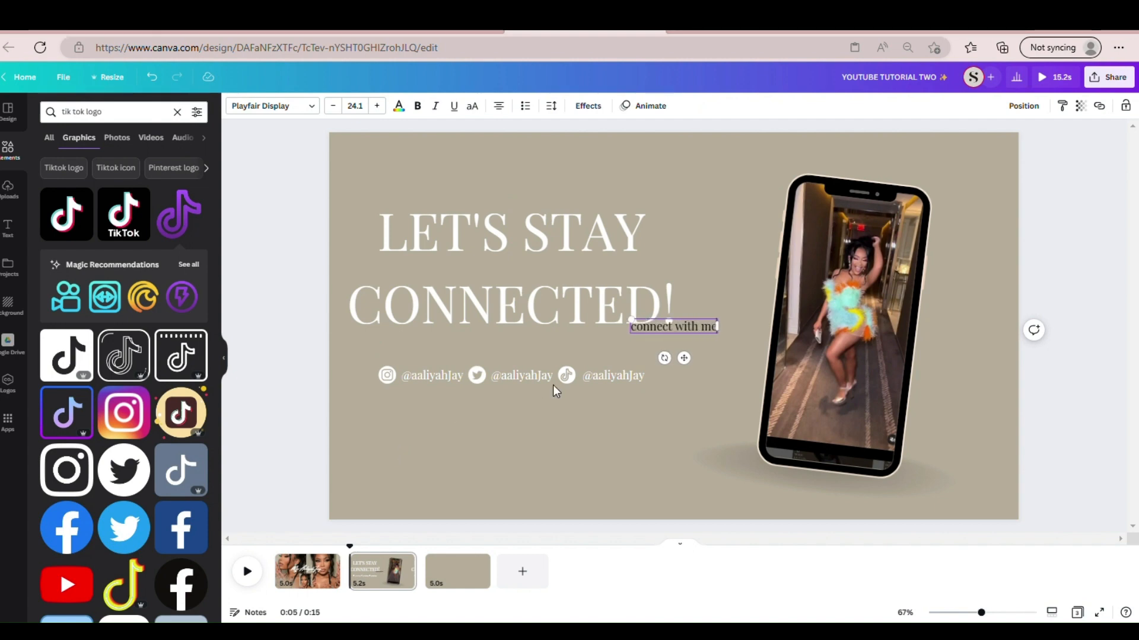
- Change the "connect with me" text to the Signature font and enlarge it to size 91
left_click(322, 106)
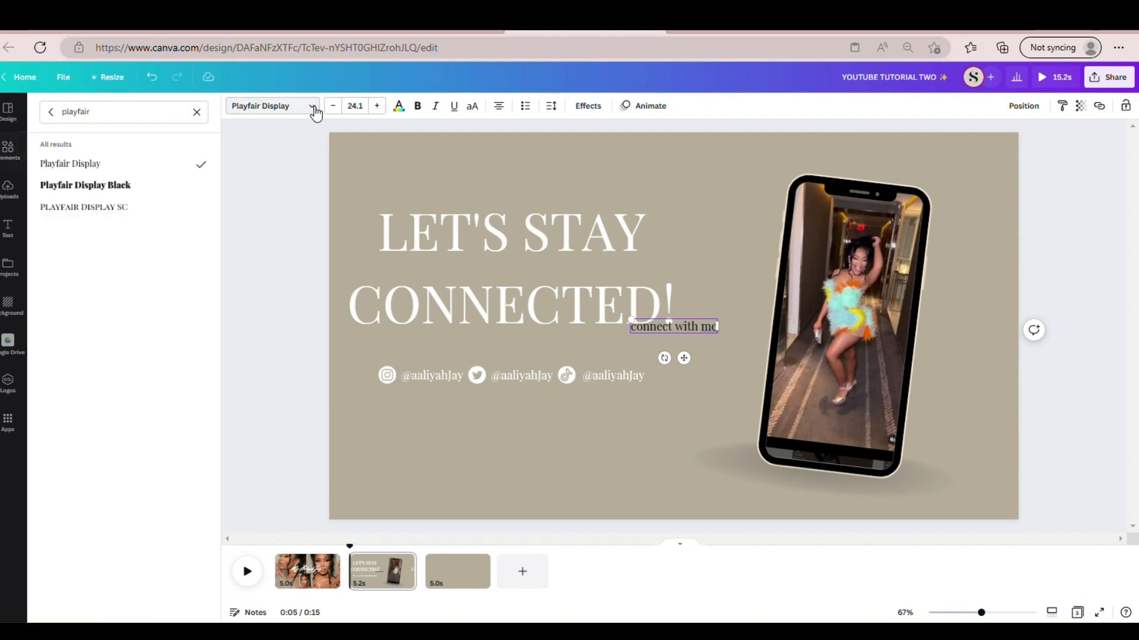
left_click(201, 111)
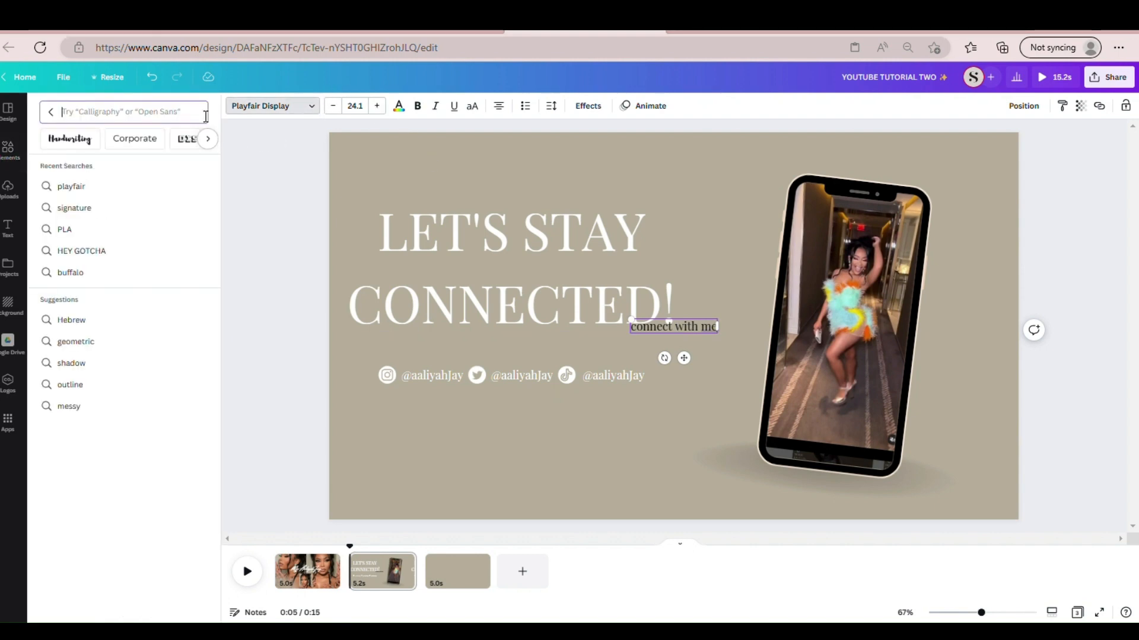
type("signature")
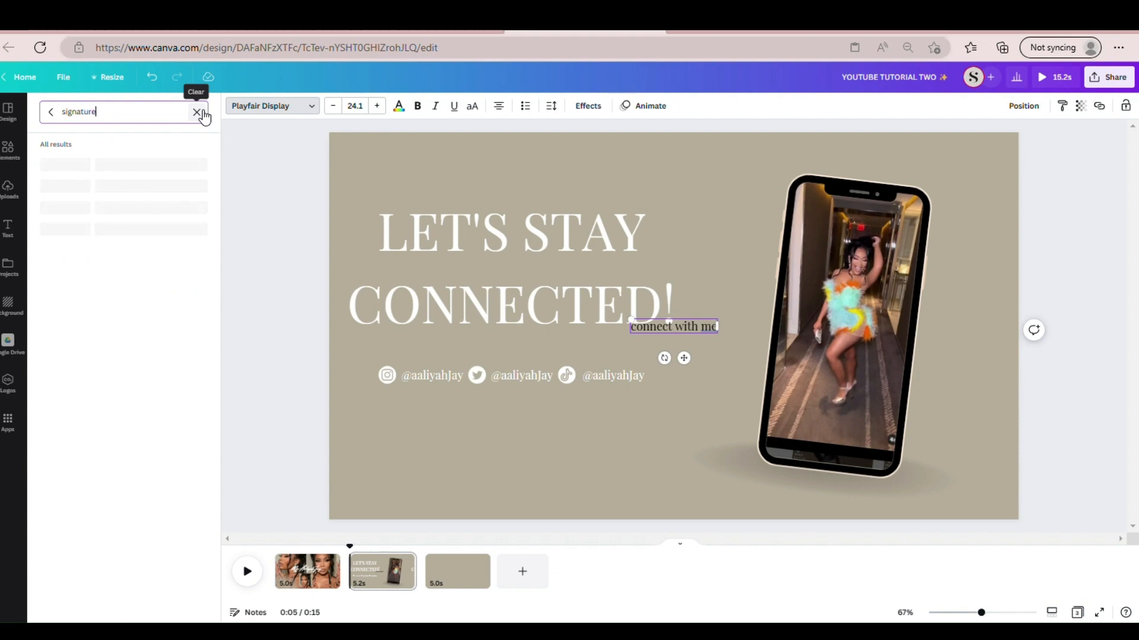
left_click(107, 166)
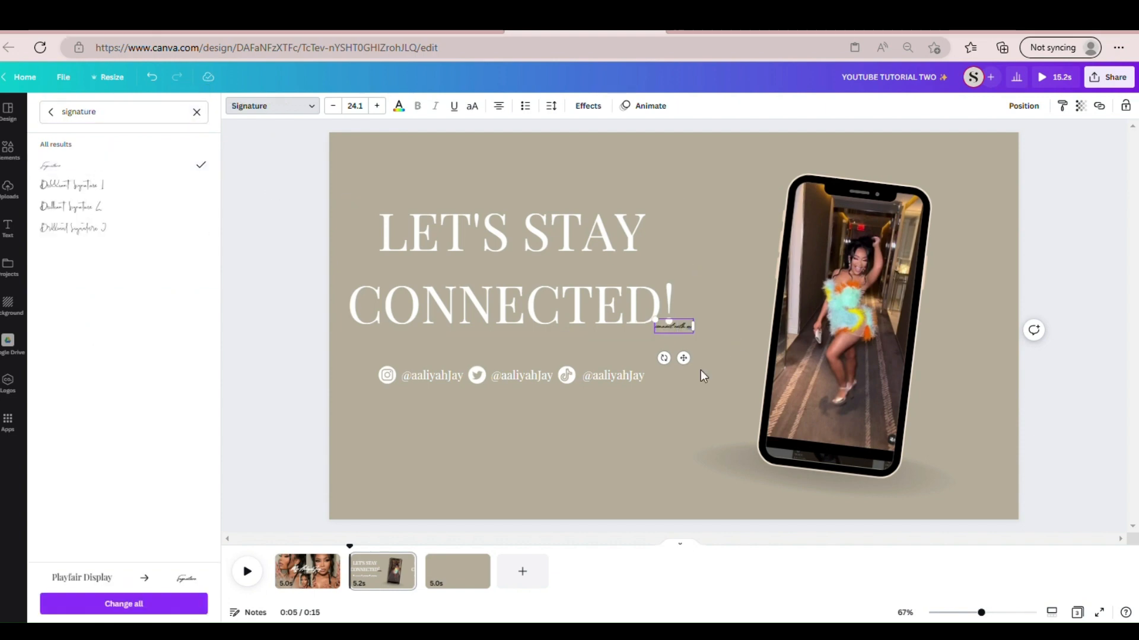
left_click_drag(663, 342, 556, 382)
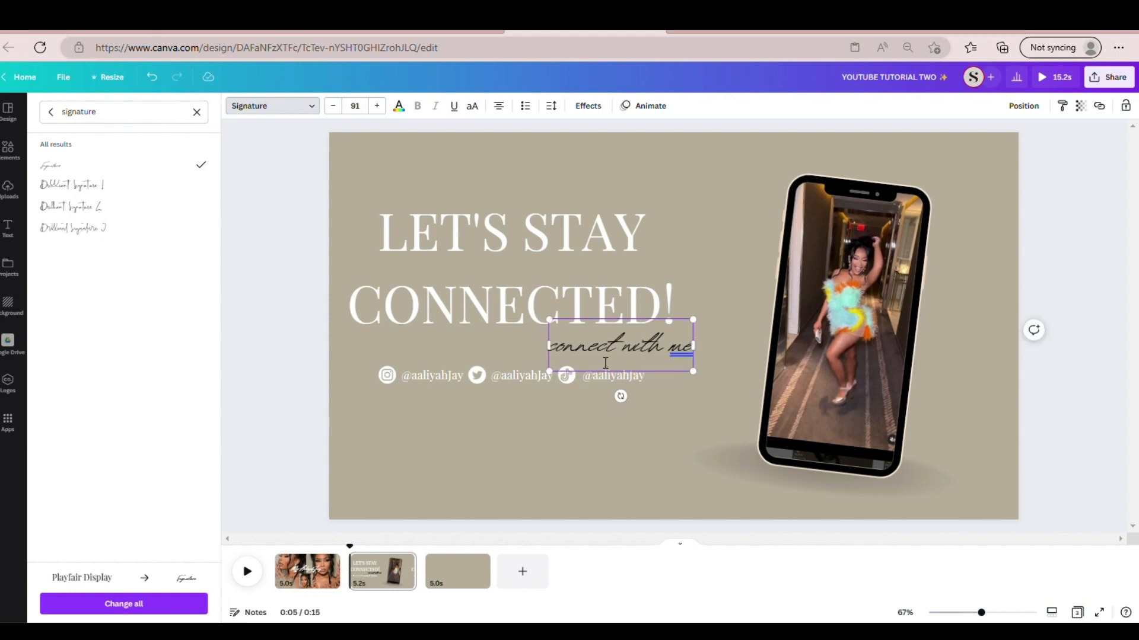
- Center the "connect with me" line between the heading and the social handles and color it white
left_click_drag(627, 380, 520, 371)
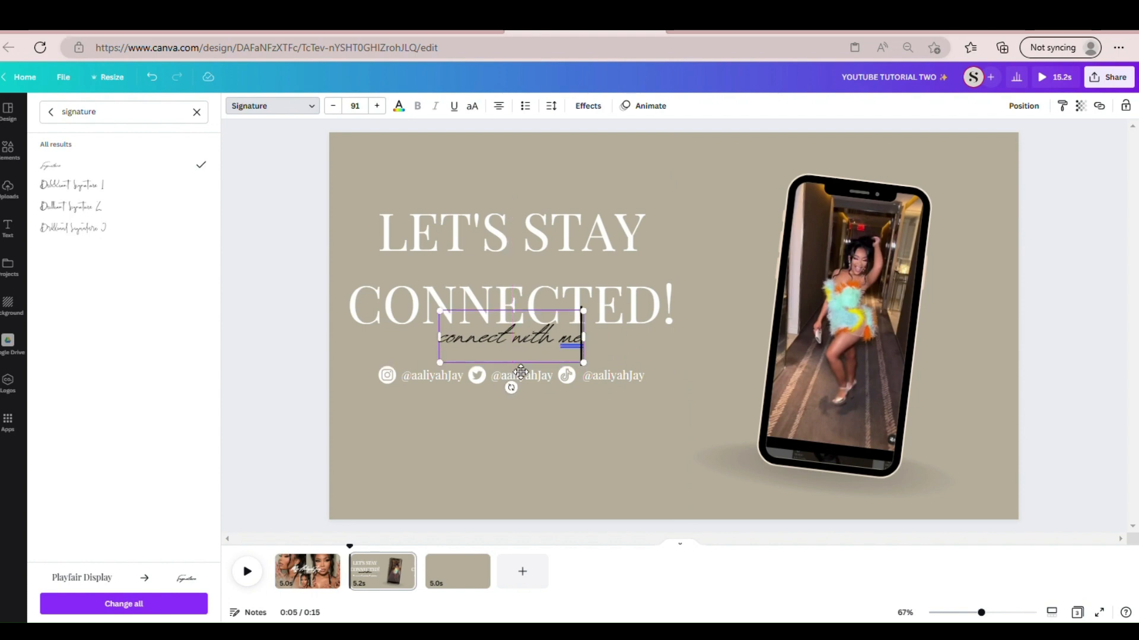
left_click(398, 107)
left_click(57, 193)
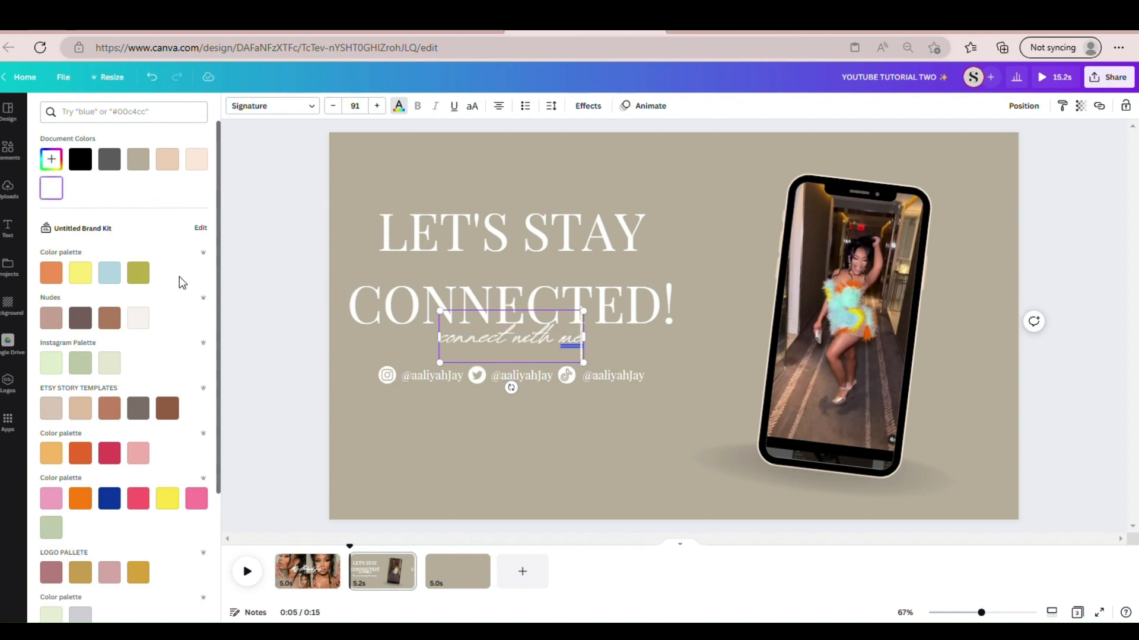
left_click(290, 307)
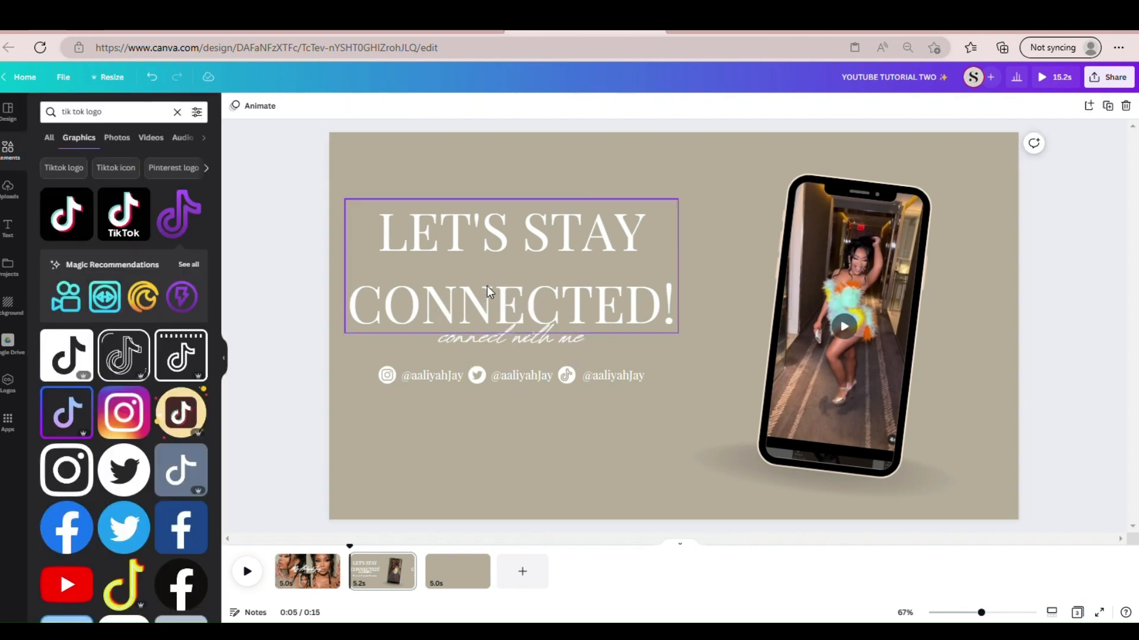
left_click(497, 263)
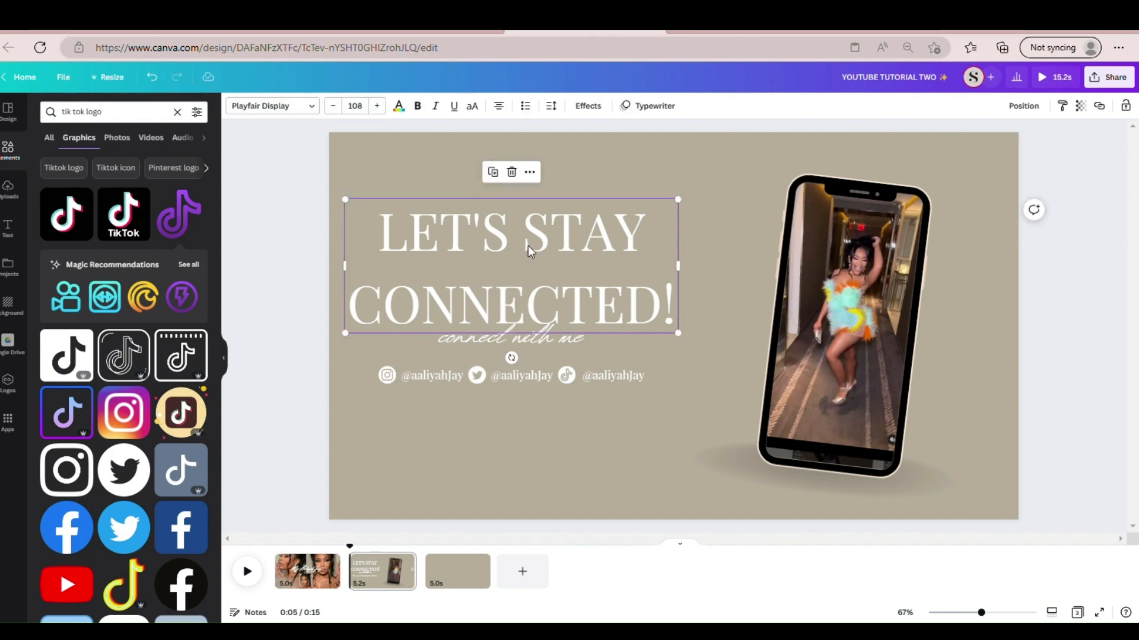
left_click(475, 358)
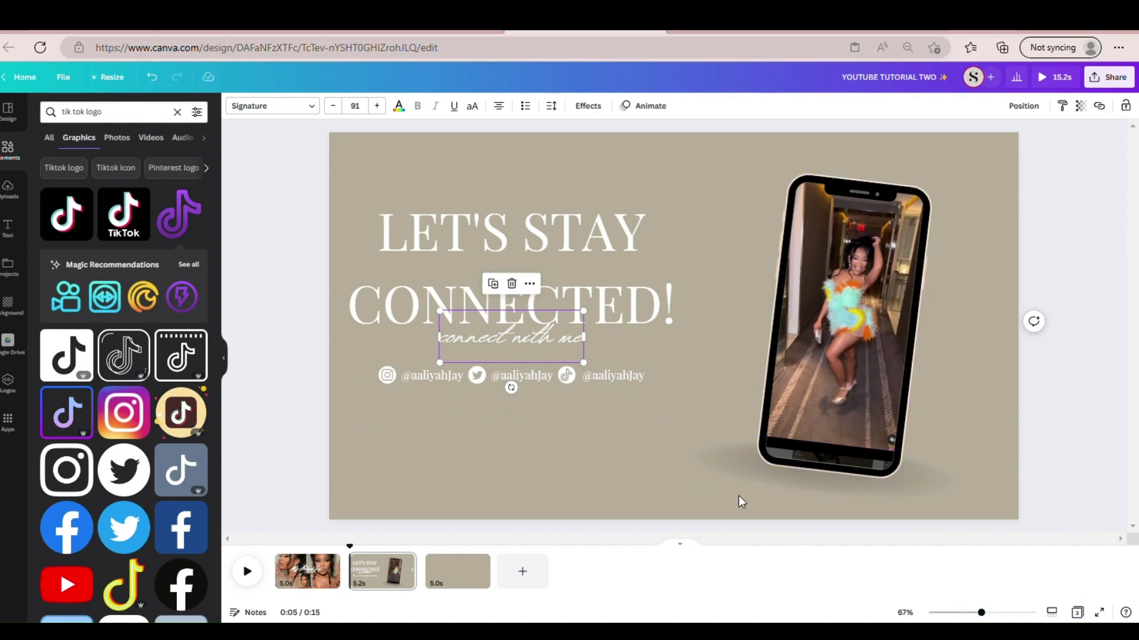
left_click(751, 471)
left_click(580, 464)
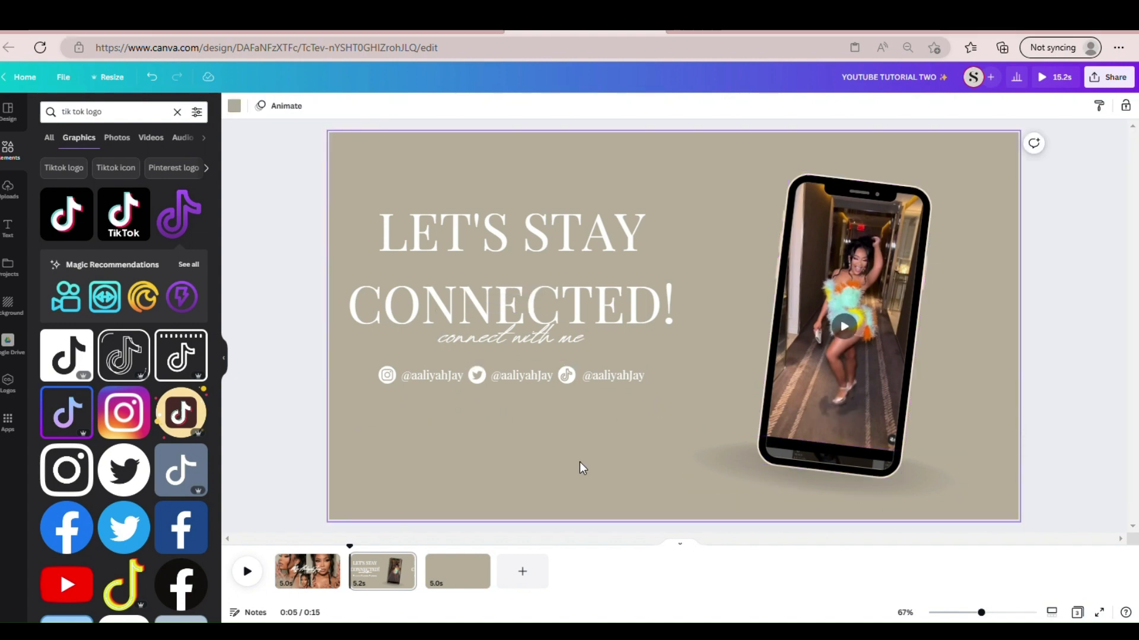
- Open the blank third page and search the graphics elements for "rectangle outline"
left_click(457, 571)
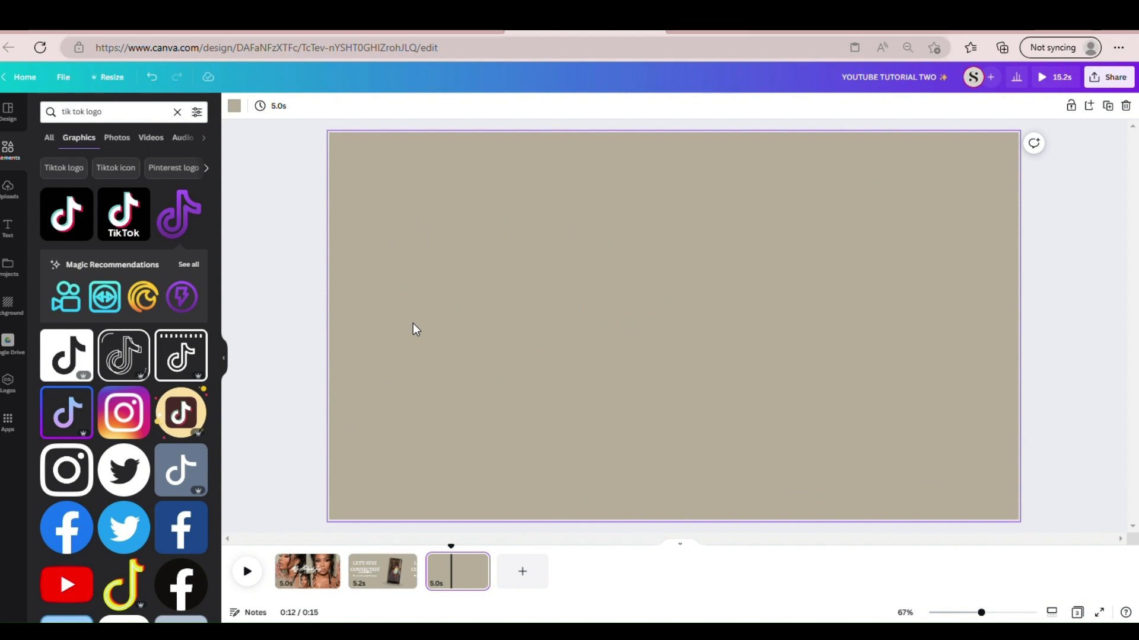
left_click(7, 151)
left_click(175, 116)
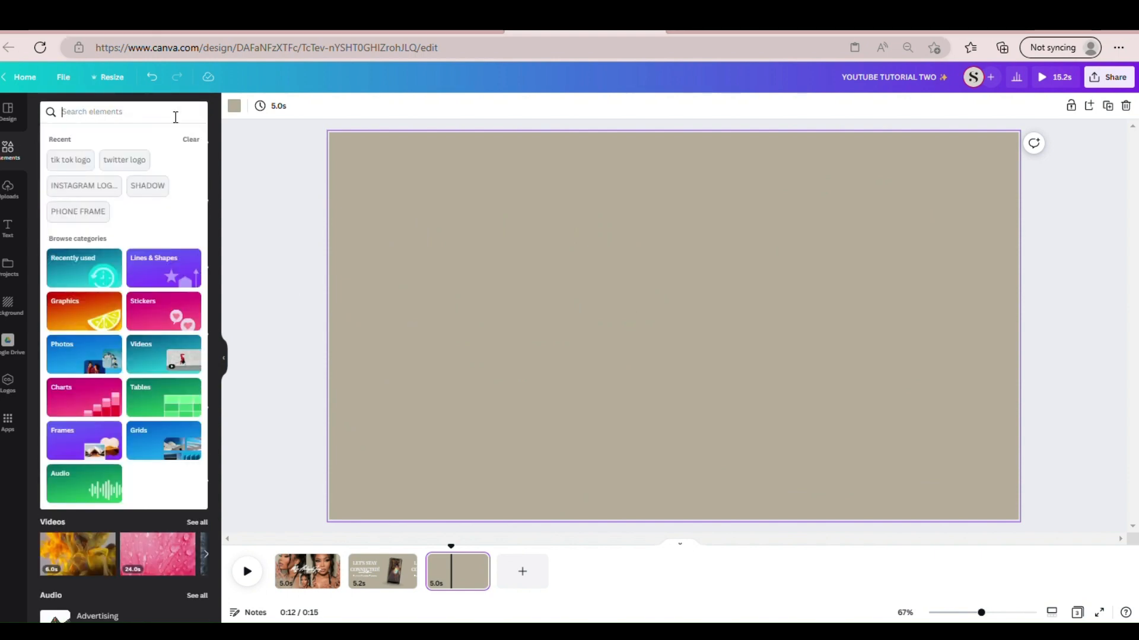
type("rectan")
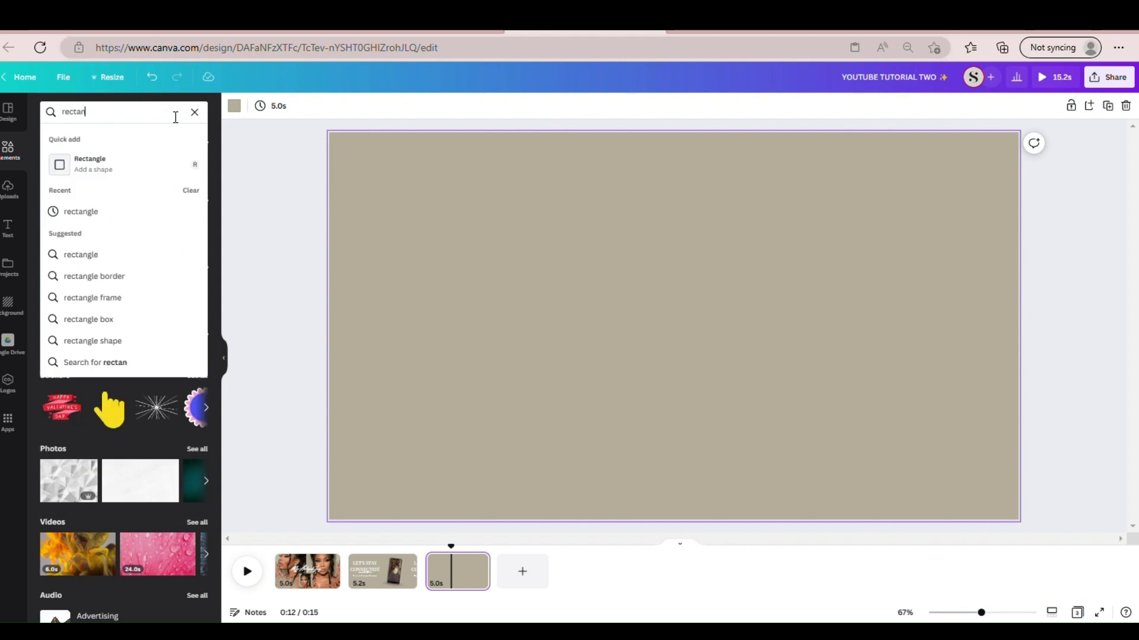
type("gle outli")
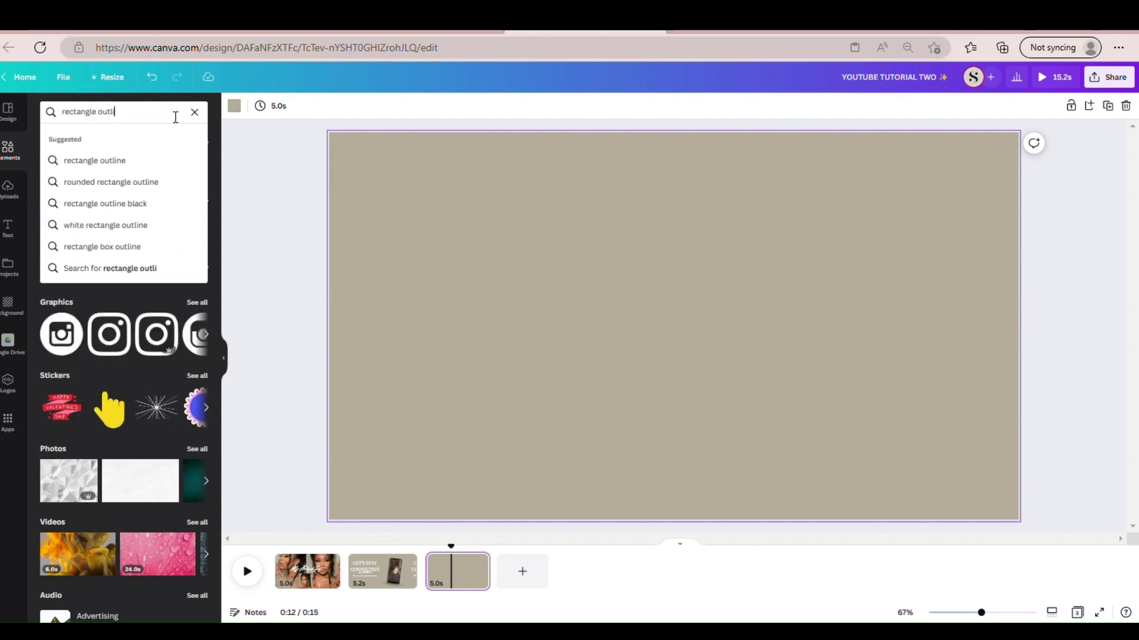
type("ne")
key("Return")
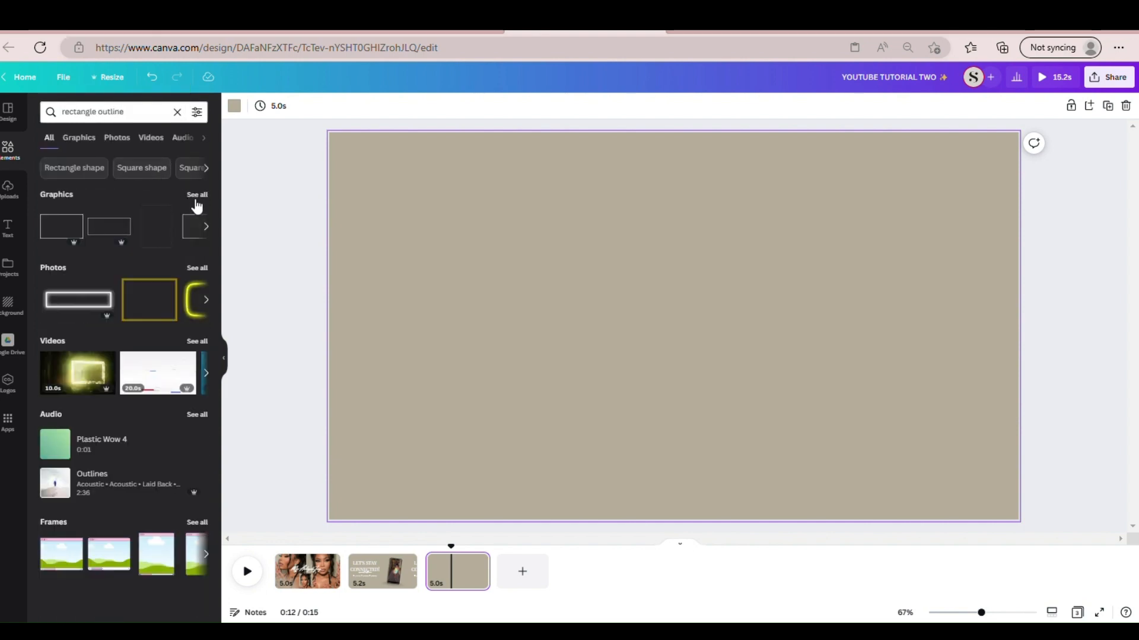
left_click(197, 196)
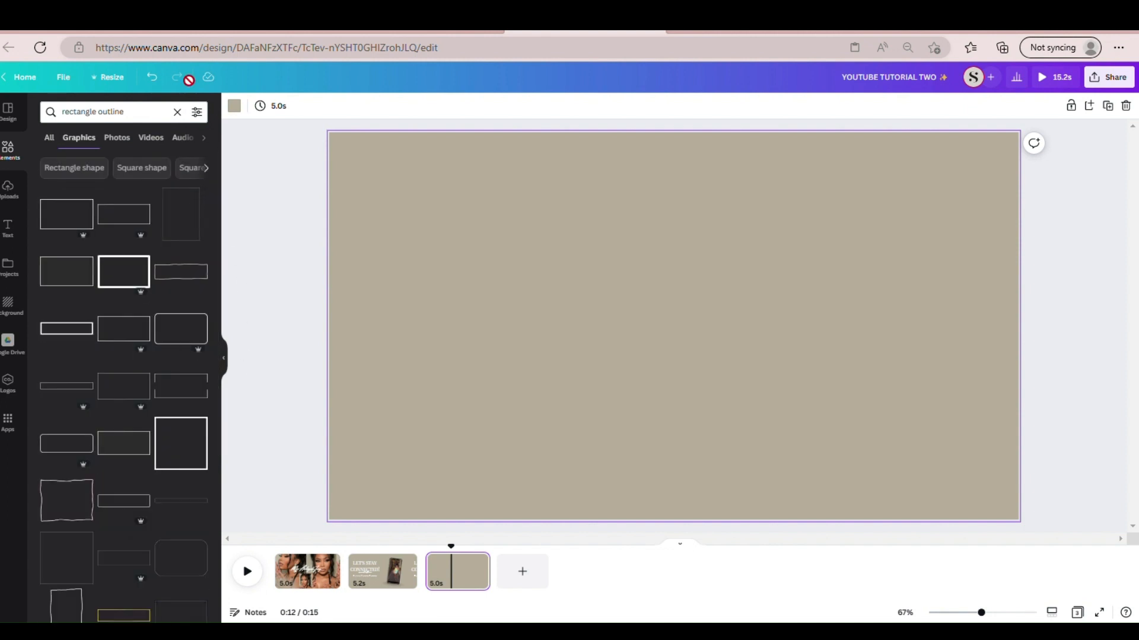
- Clear the element search, add a square shape to the blank third page and set its fill to none
left_click(177, 112)
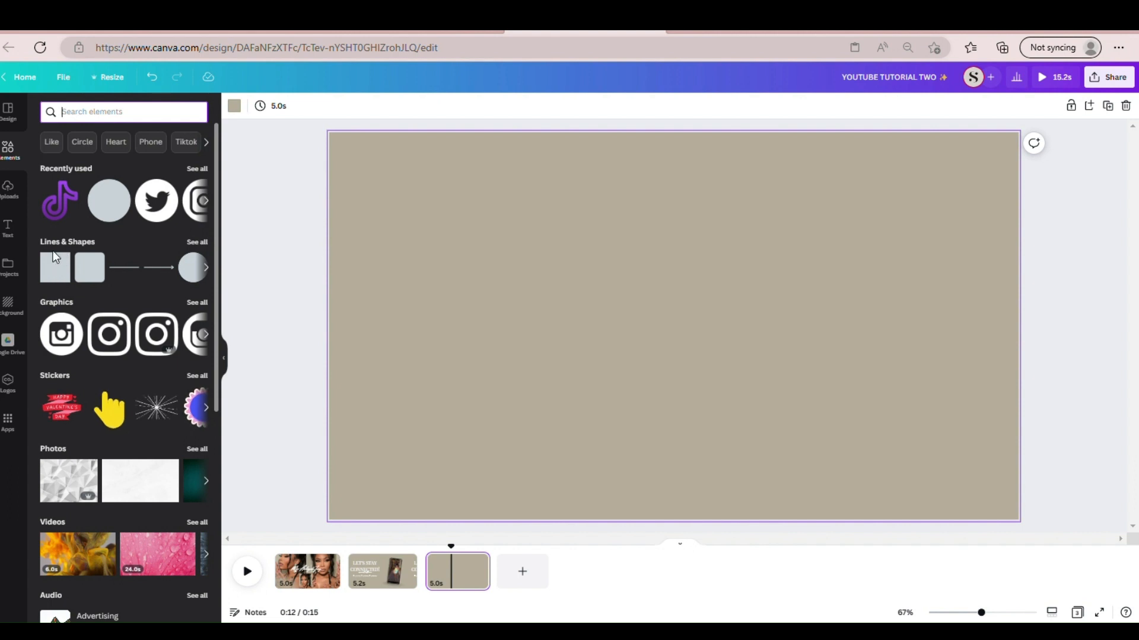
left_click(55, 261)
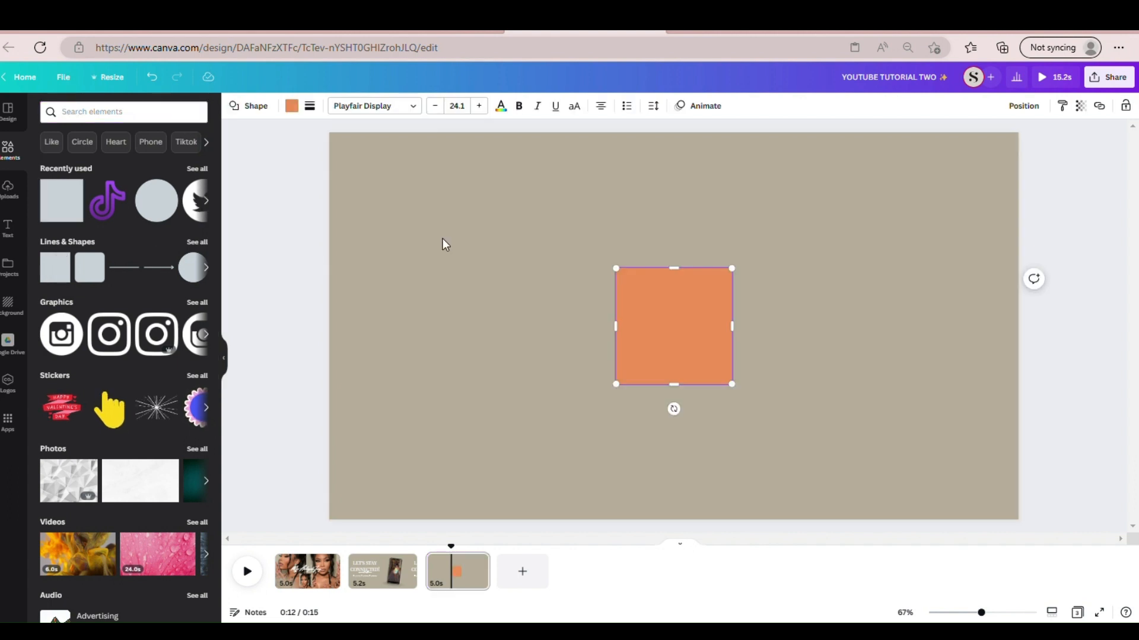
left_click(292, 107)
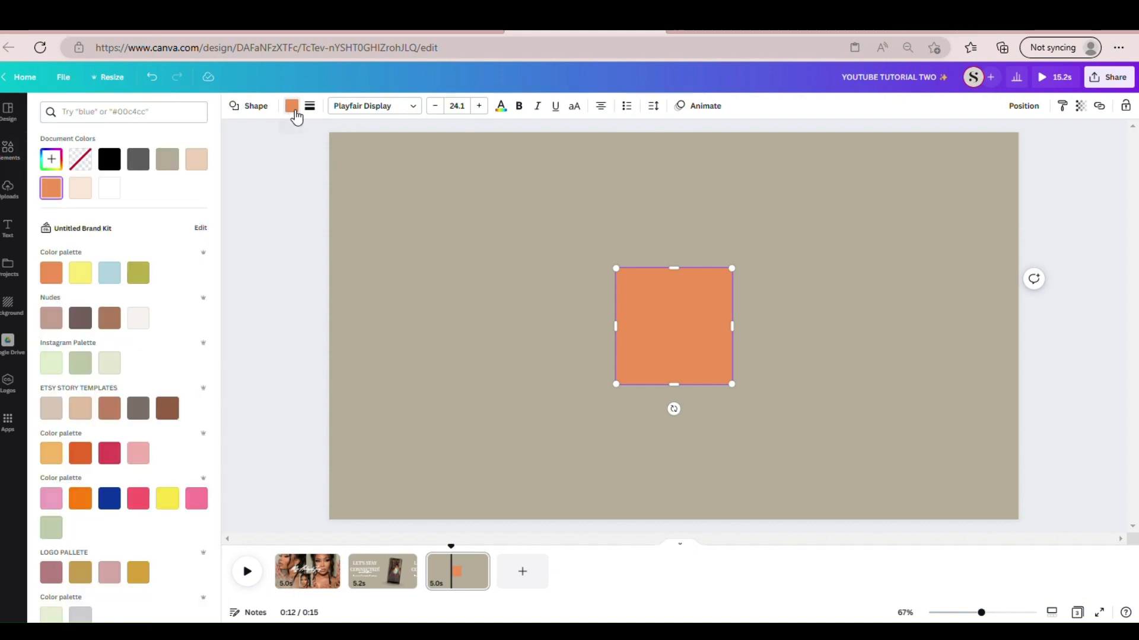
left_click(87, 166)
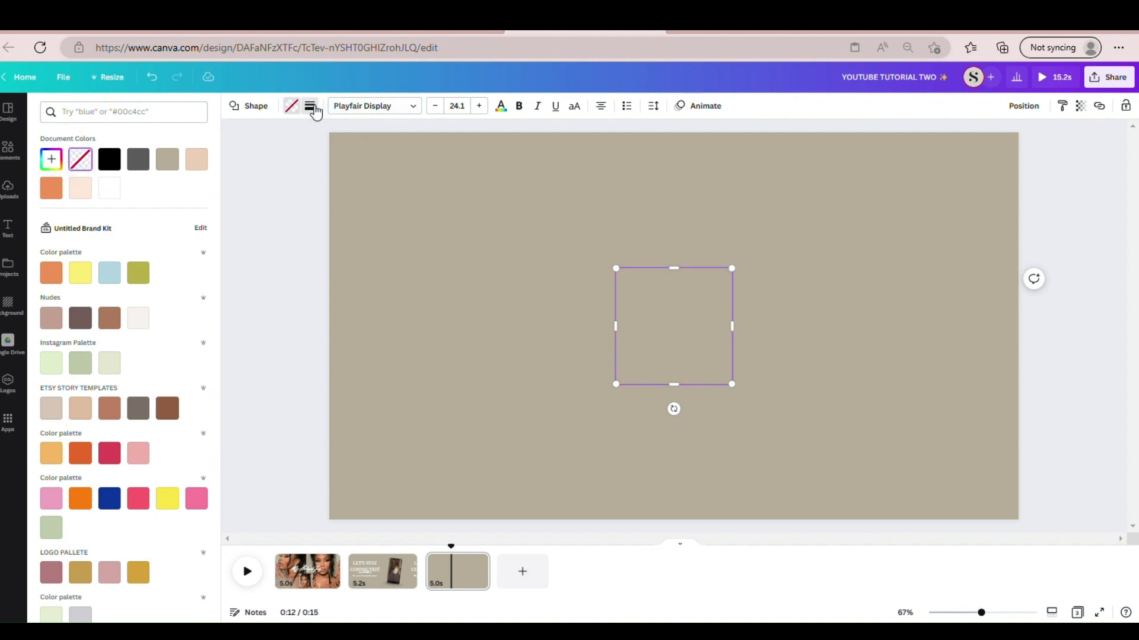
- Give the square a solid white border and open its border style settings
left_click(311, 107)
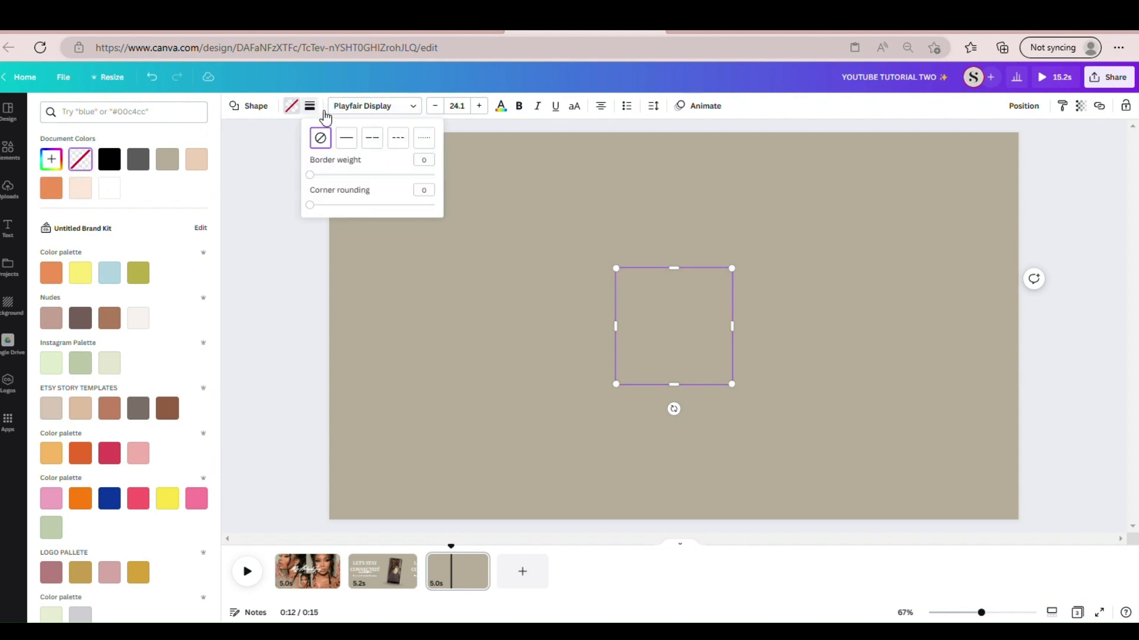
left_click(348, 140)
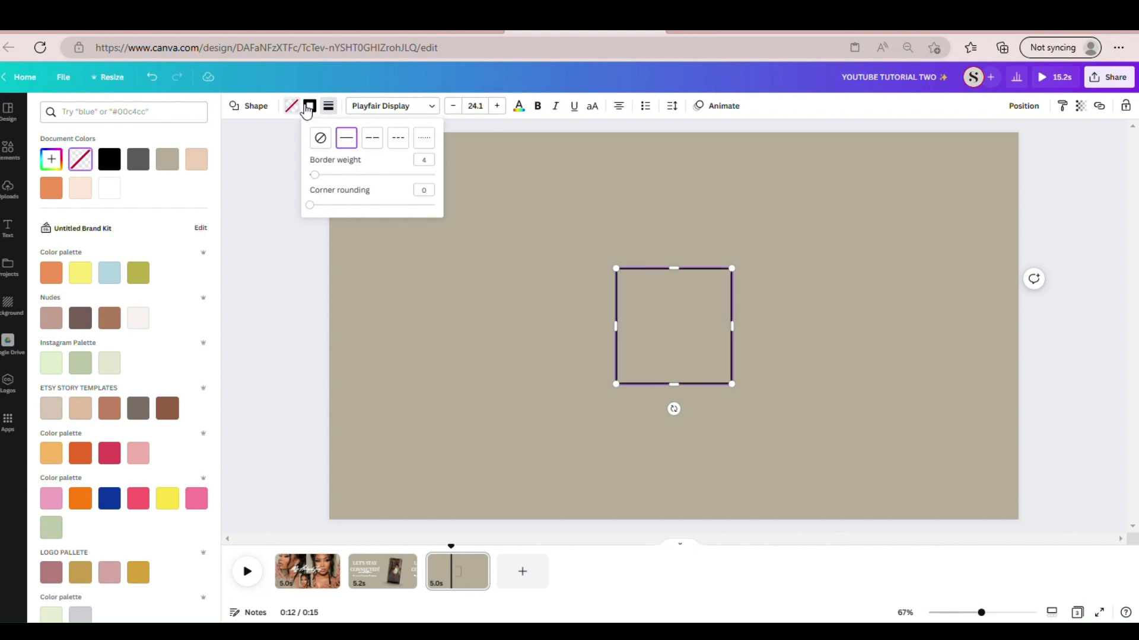
left_click(316, 108)
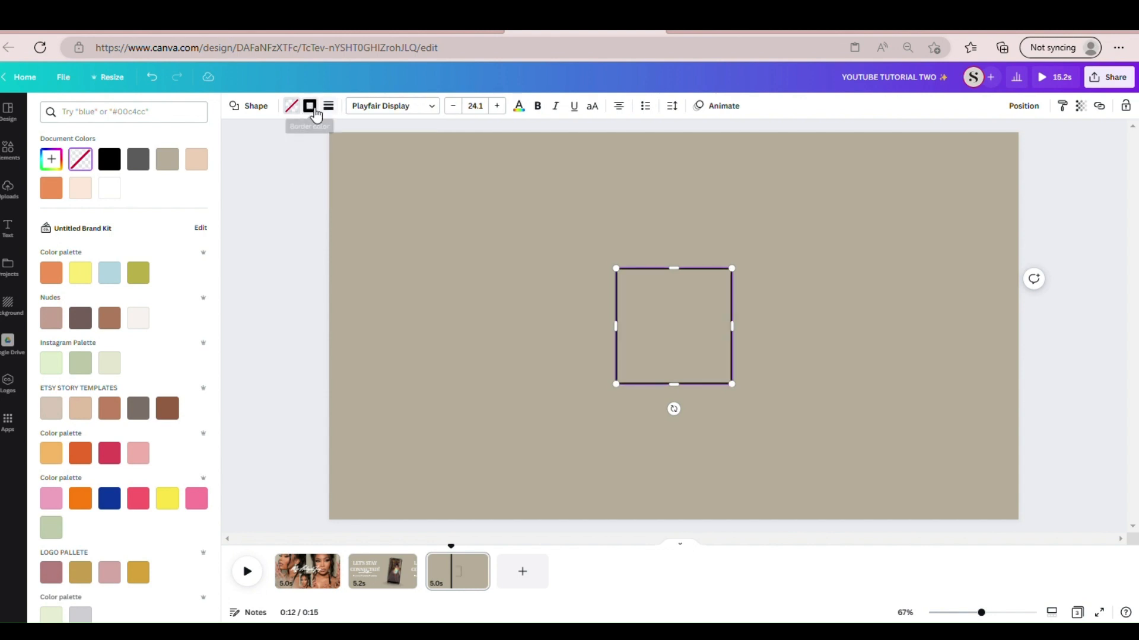
left_click(60, 192)
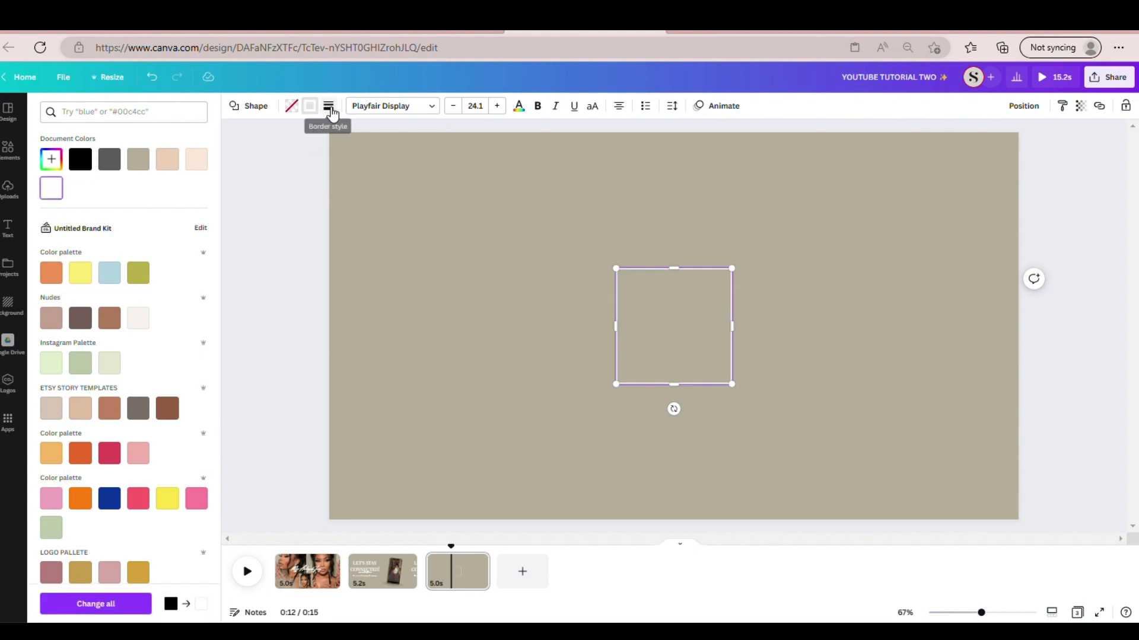
key("Escape")
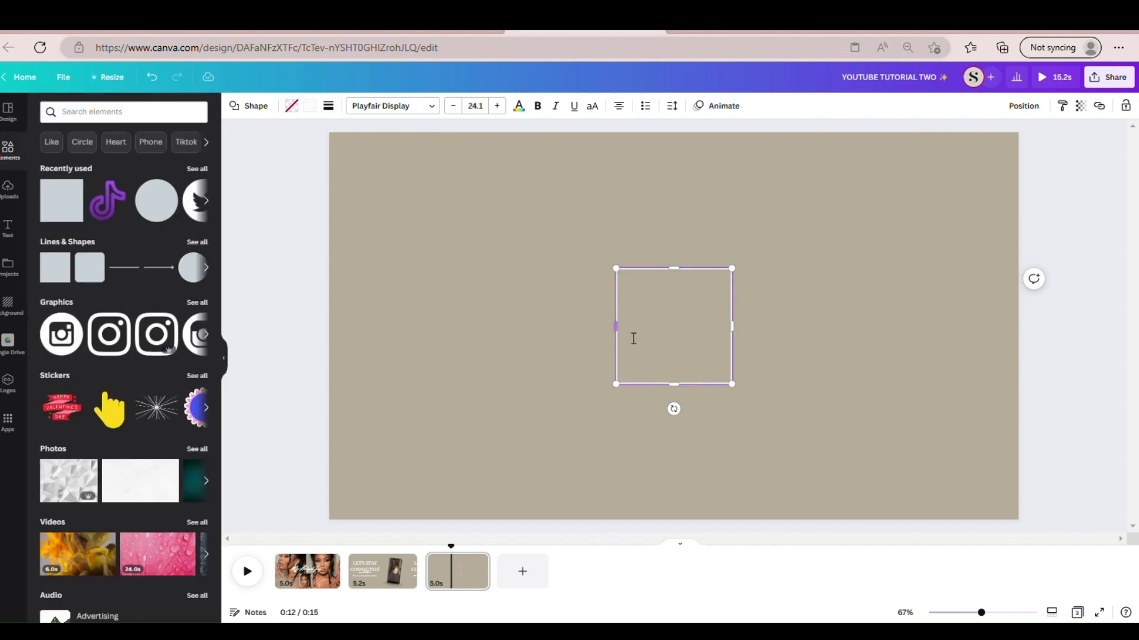
left_click(329, 108)
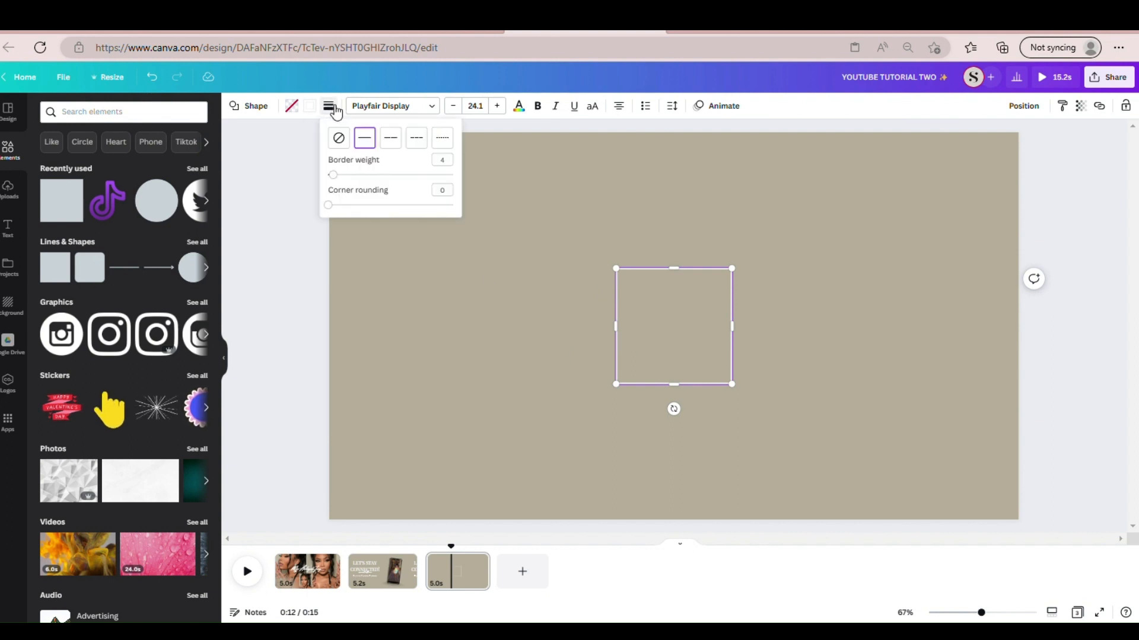
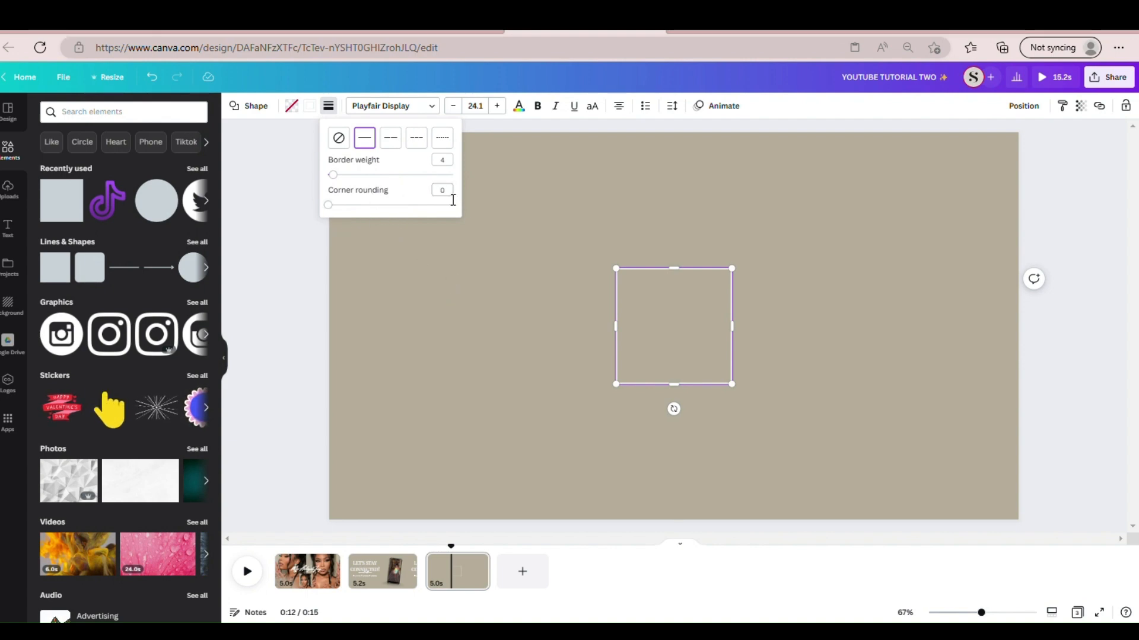
- Move the white outlined square to the page's left side, widen it into a rectangle and make it slightly taller
left_click(496, 364)
left_click_drag(668, 382, 428, 375)
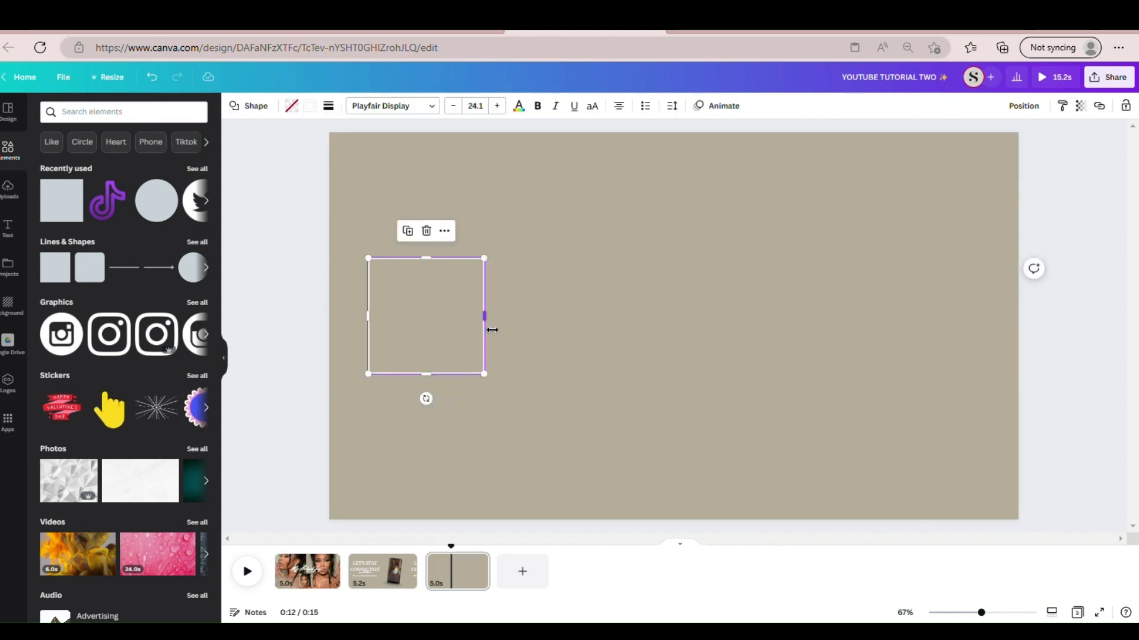
left_click_drag(492, 330, 592, 335)
left_click(644, 372)
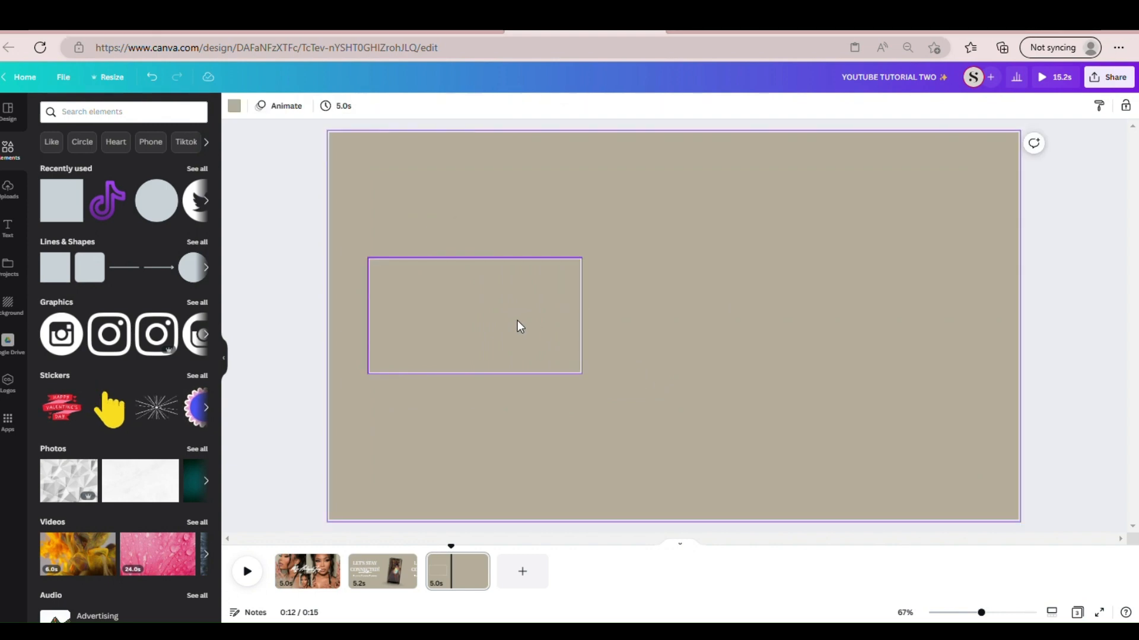
left_click(520, 327)
left_click_drag(489, 377, 491, 391)
left_click(620, 359)
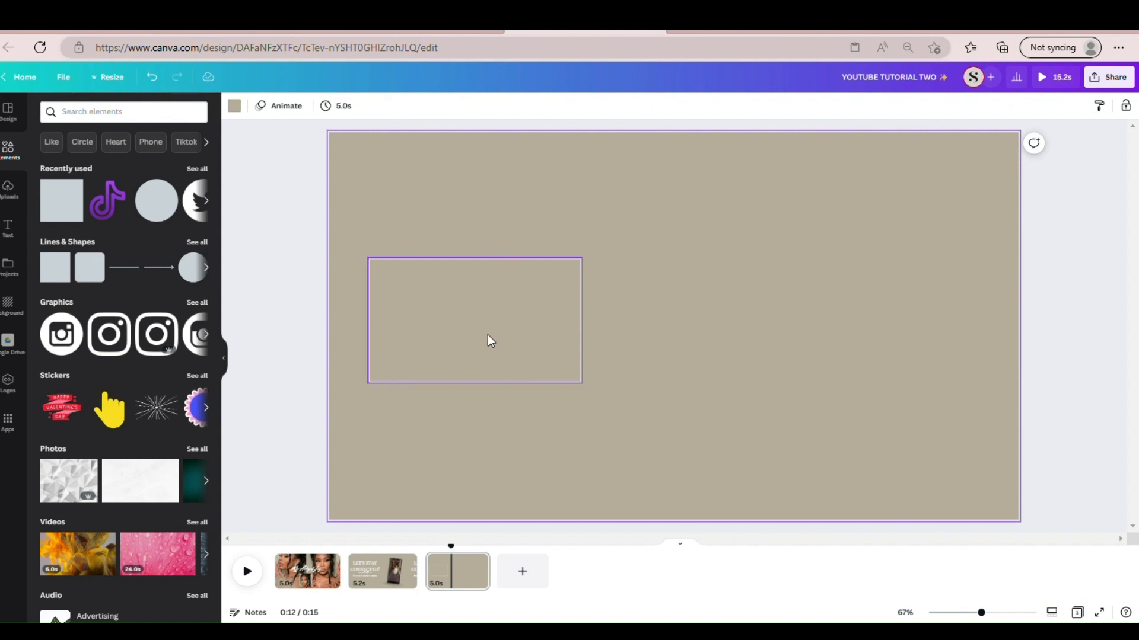
left_click(453, 297)
left_click(367, 231)
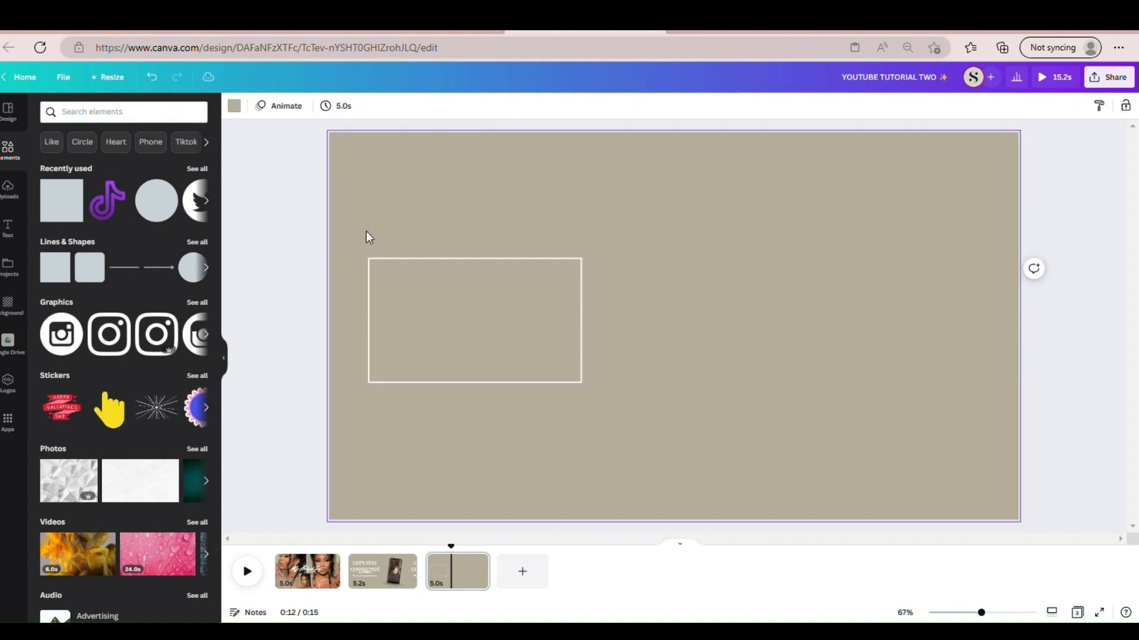
- Duplicate the outlined rectangle and place the copy level with it on the page's right side
left_click(379, 293)
left_click_drag(459, 265, 464, 271)
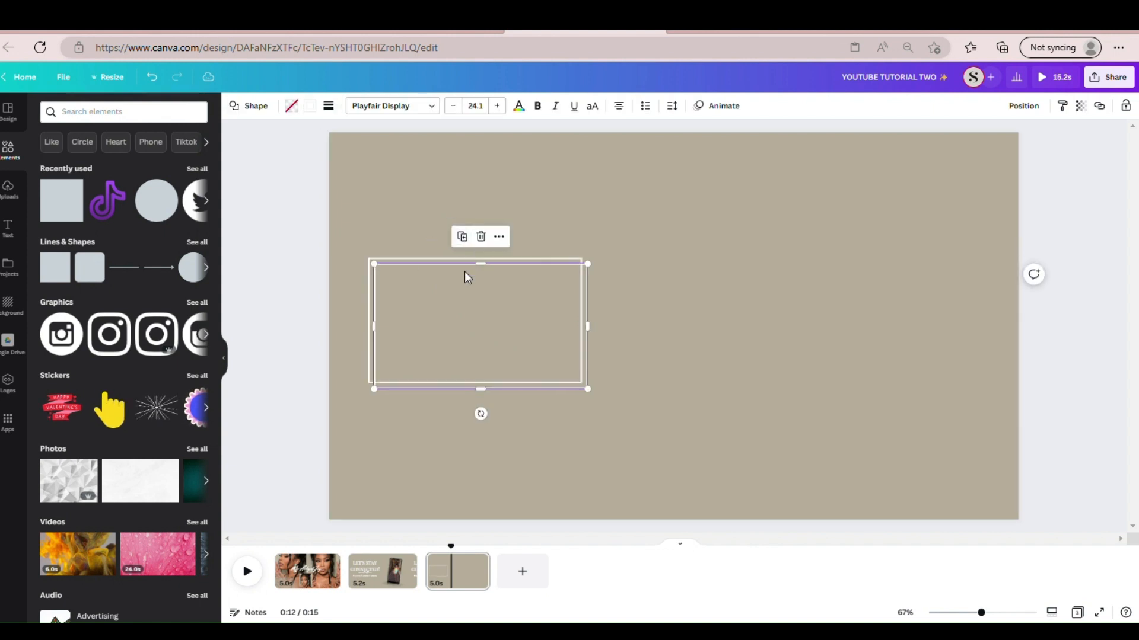
left_click_drag(483, 341, 880, 333)
left_click(705, 392)
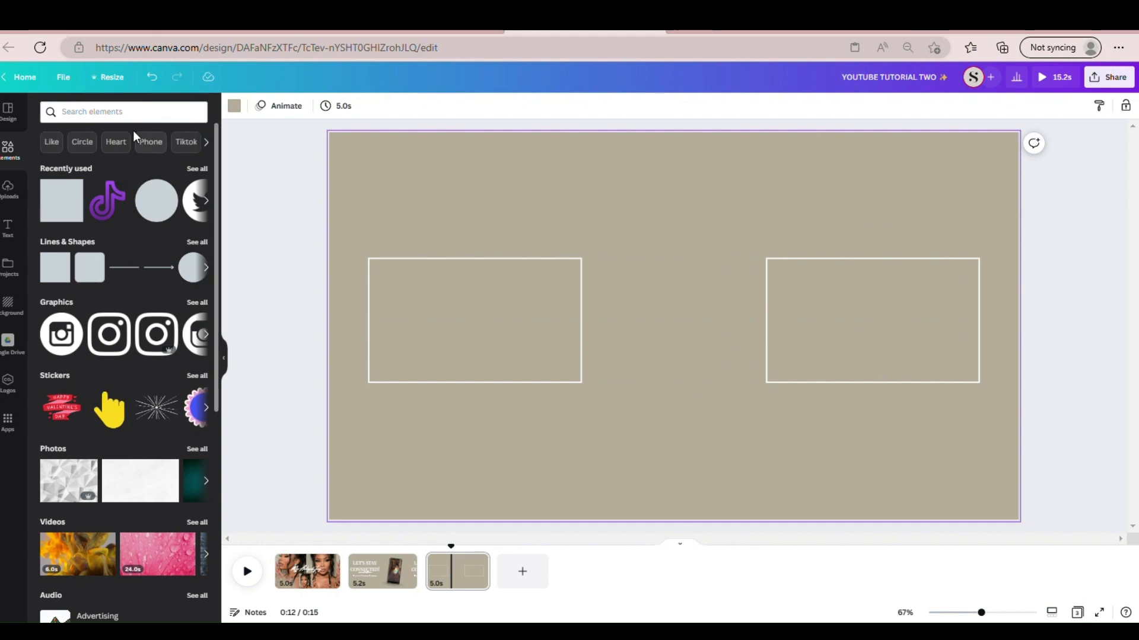
- Switch to the finished YT INTRO/OUTRO design and examine the layout of its third page
left_click(170, 119)
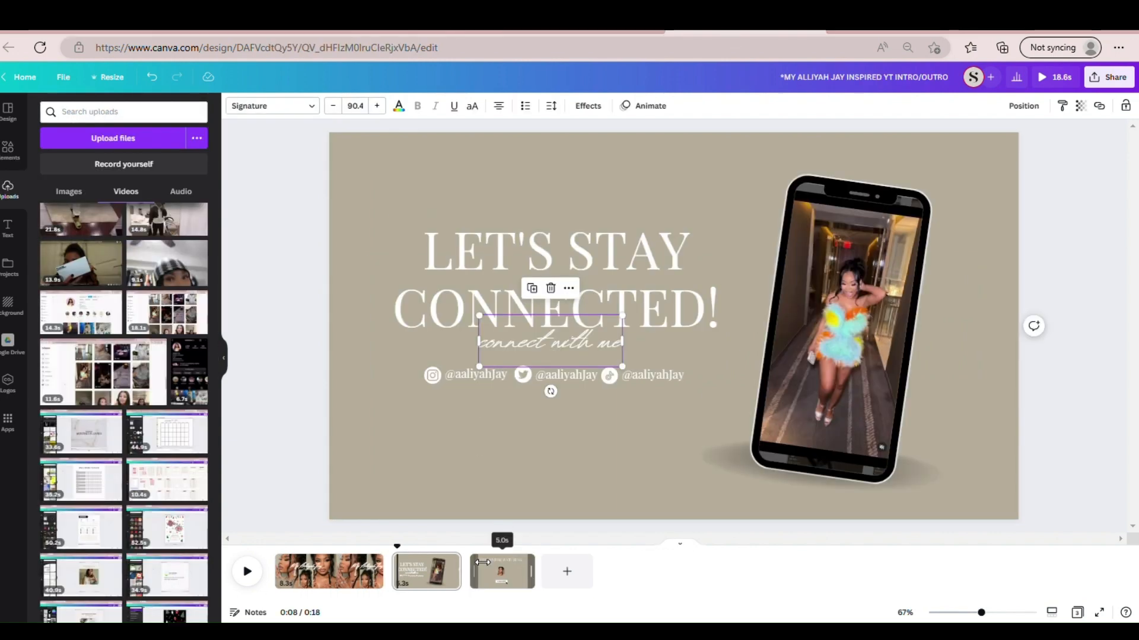
left_click(501, 571)
left_click(691, 313)
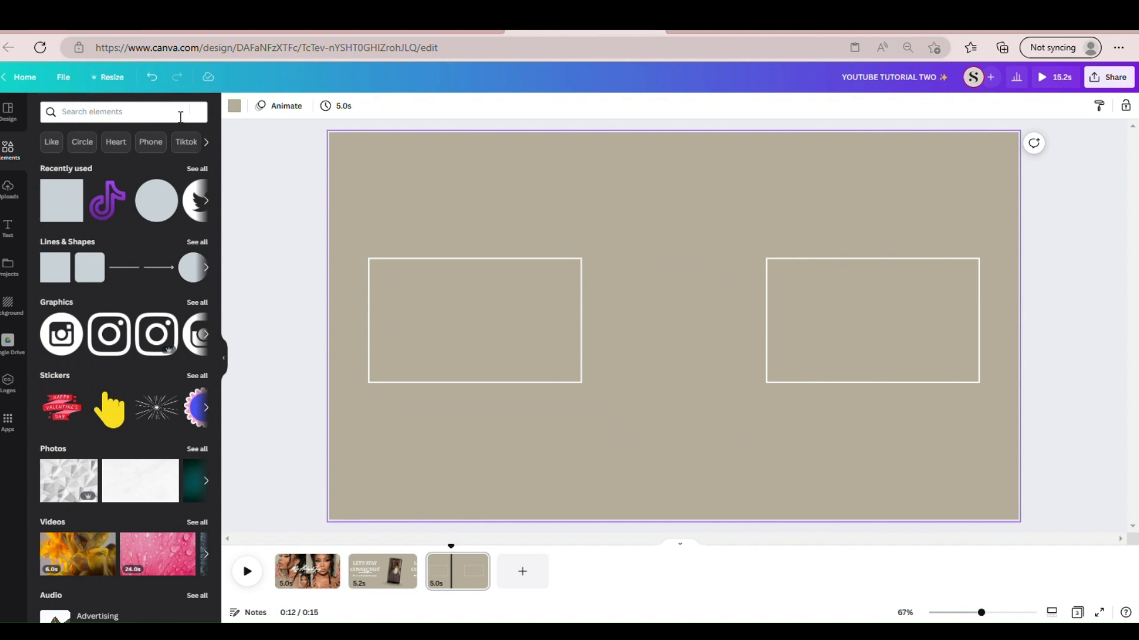
- Search the elements for "frame", add the circle frame, shrink it and center it between the two outlined rectangles
left_click(181, 117)
type("frame")
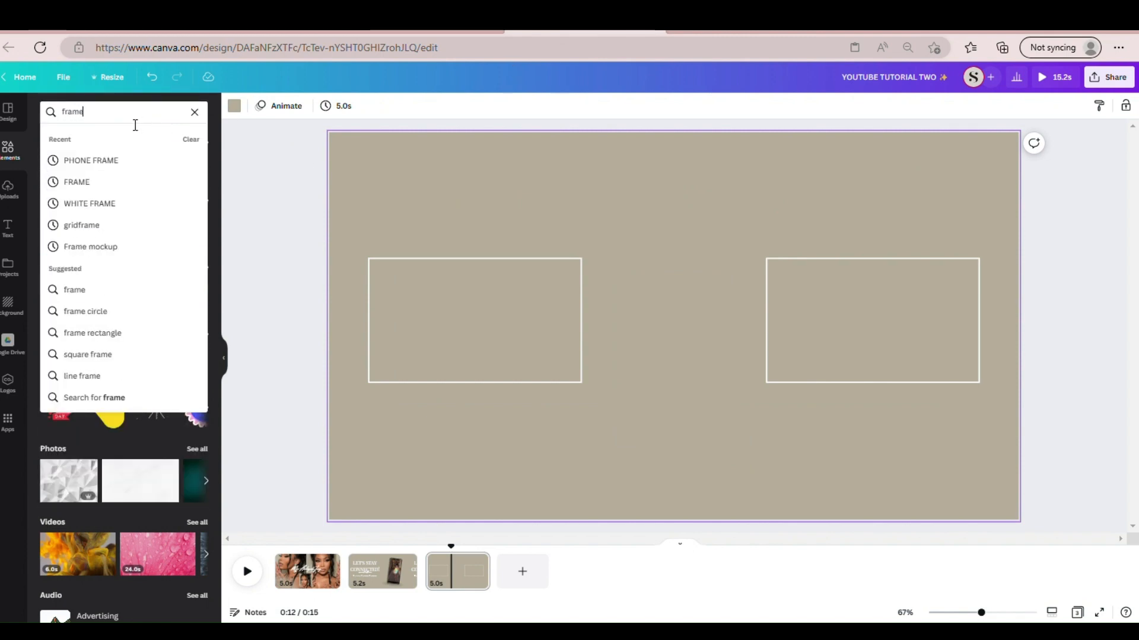
key("Return")
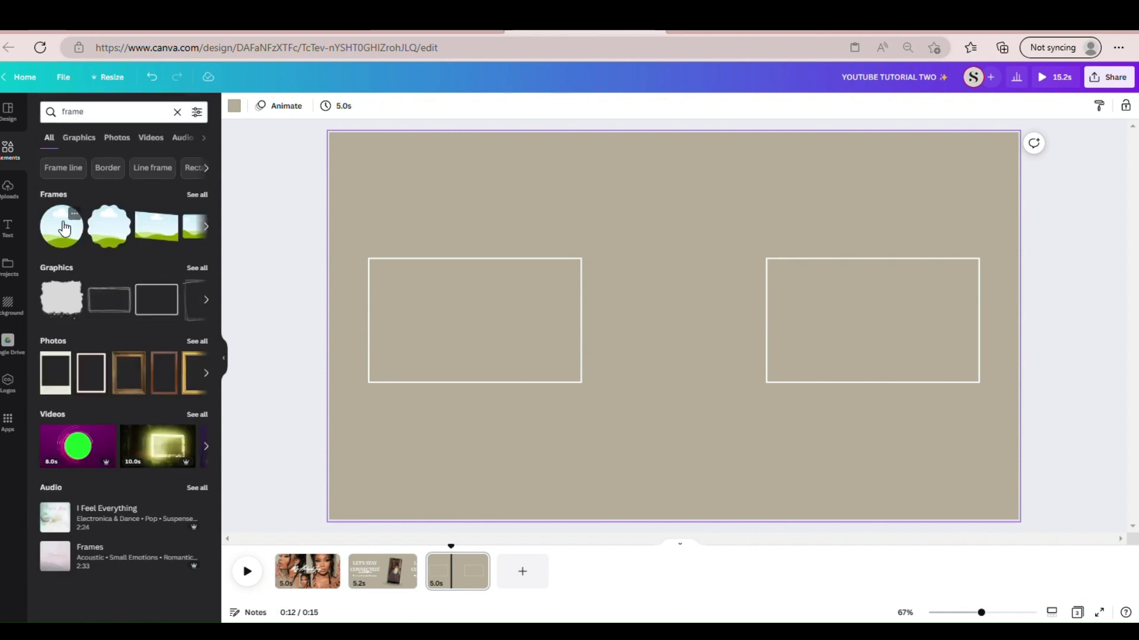
left_click(61, 248)
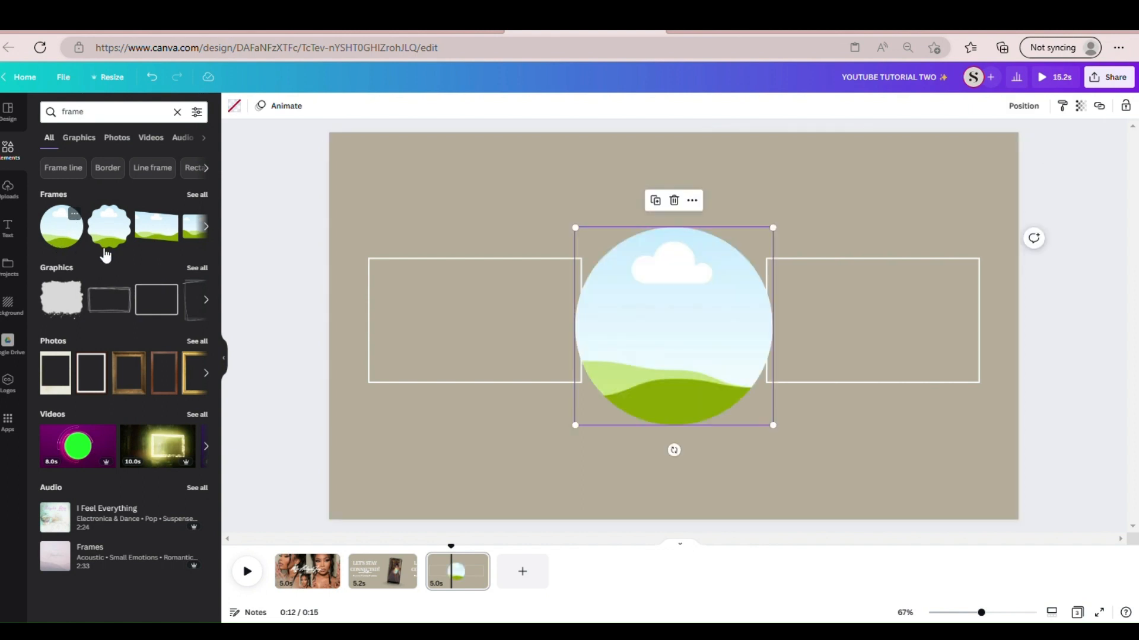
left_click_drag(582, 435, 694, 358)
left_click_drag(704, 318, 666, 330)
left_click(752, 428)
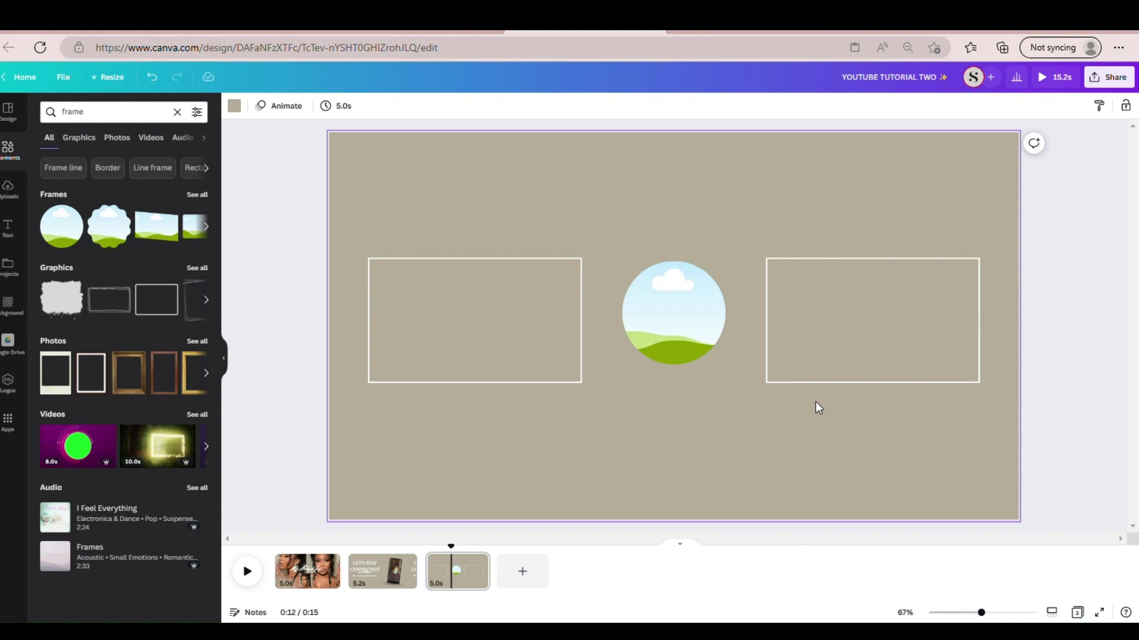
left_click(824, 364)
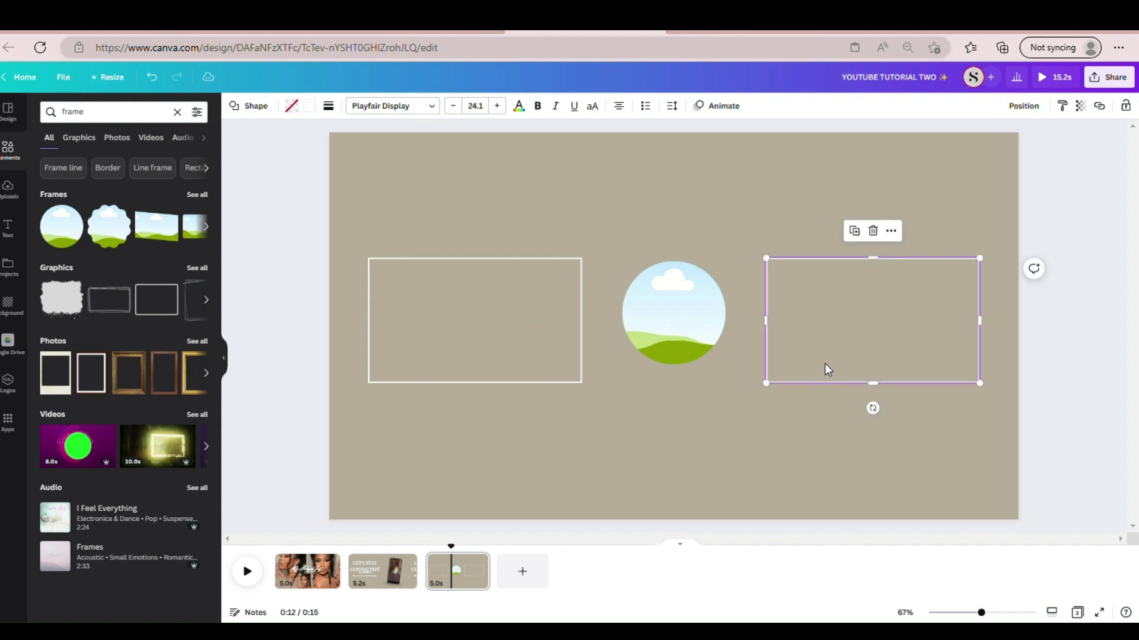
left_click(694, 429)
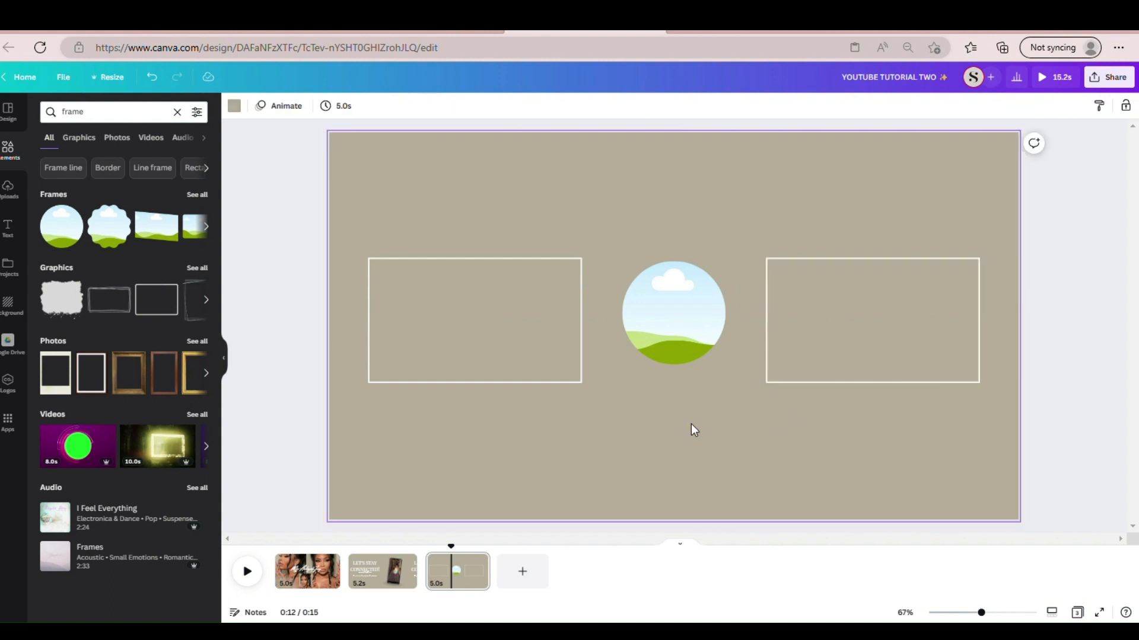
- Browse the uploaded images down to the portrait photos for the circle frame
left_click(660, 323)
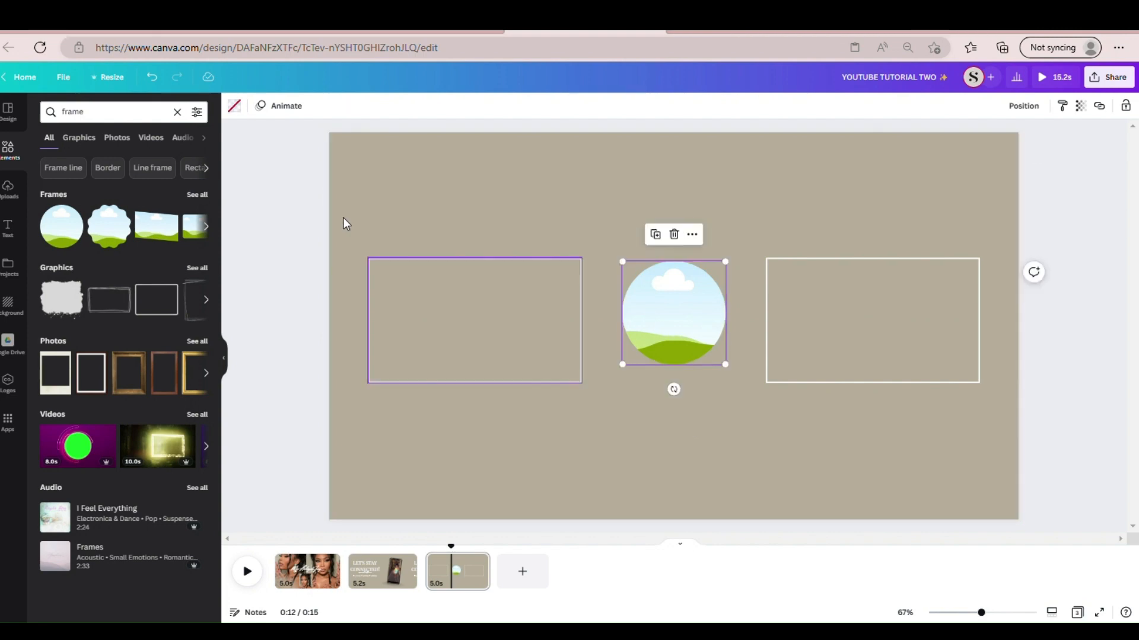
left_click(8, 189)
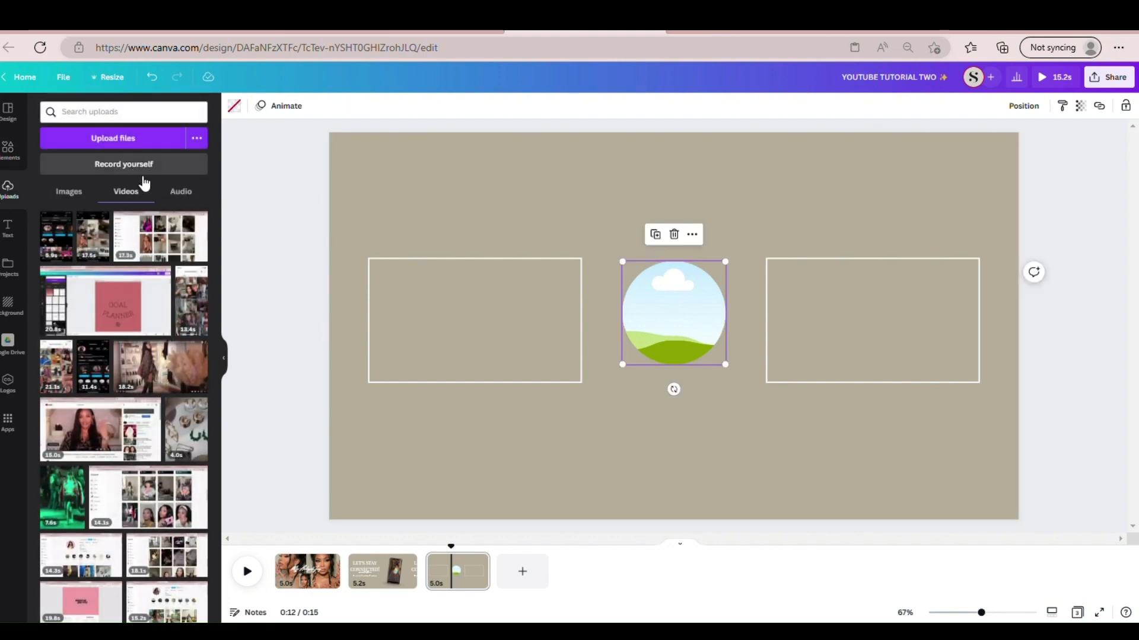
left_click_drag(216, 317, 232, 435)
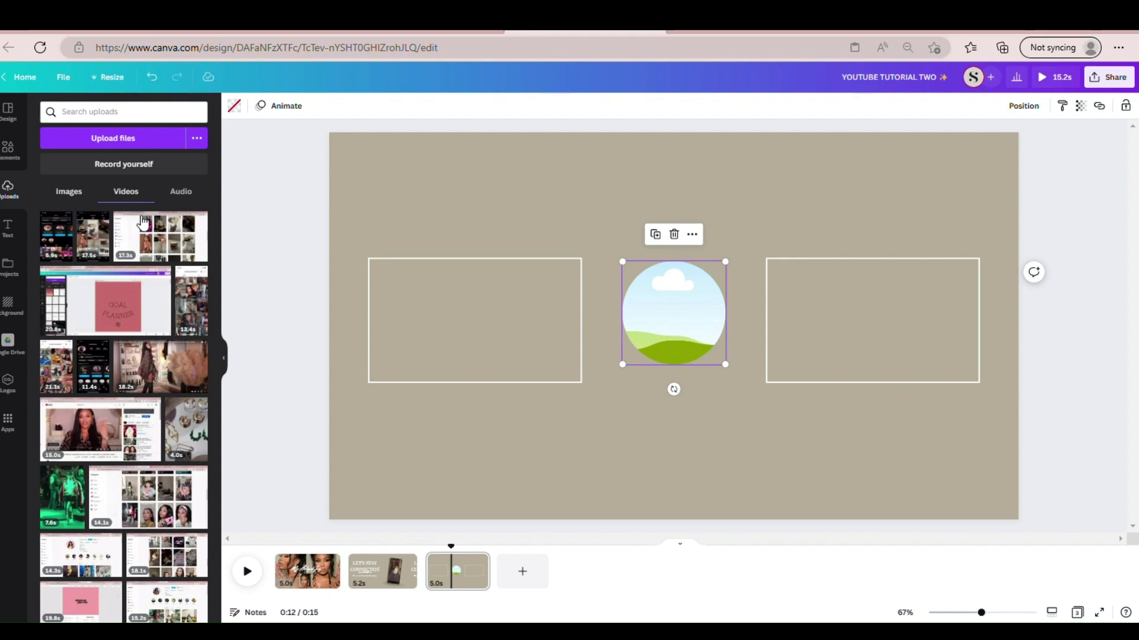
left_click(48, 201)
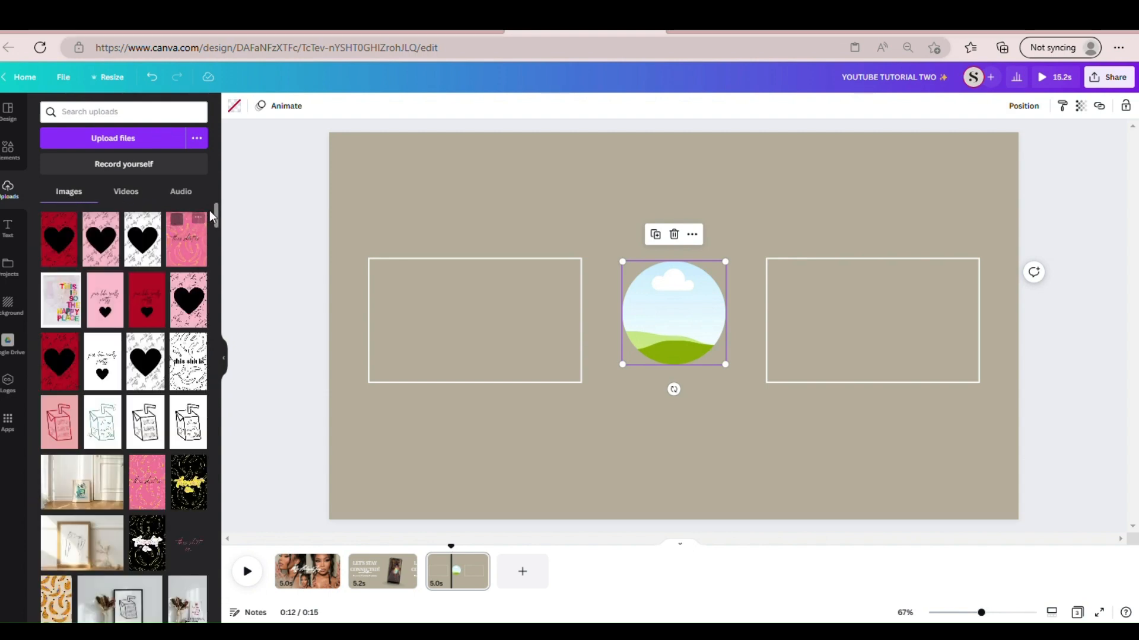
left_click_drag(211, 243, 211, 509)
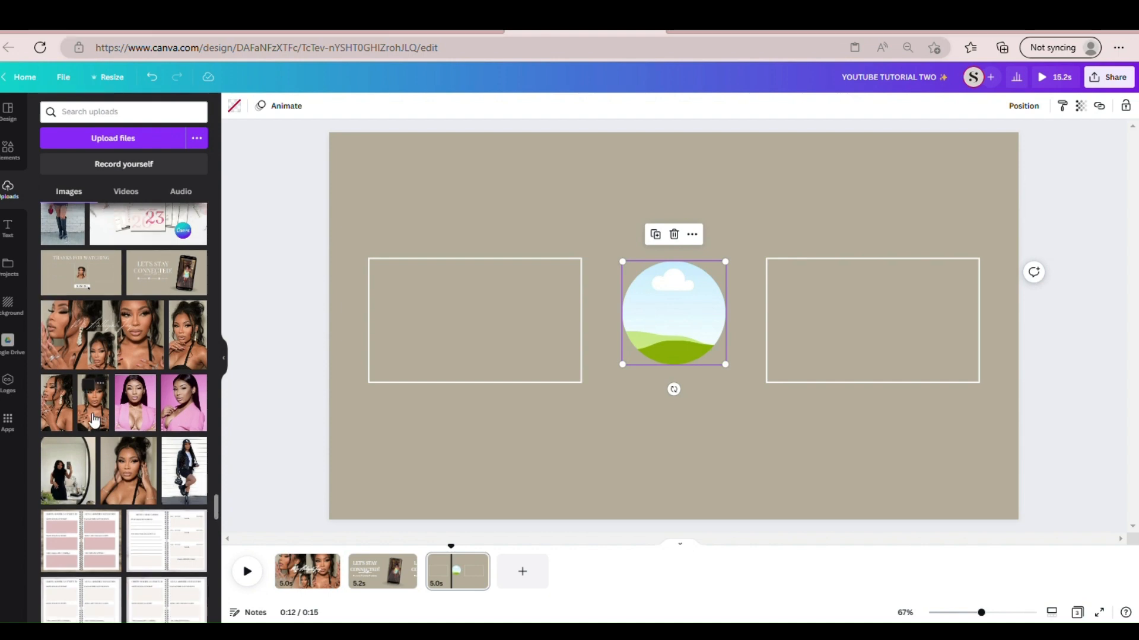
- Fill the circle frame with the portrait of the woman holding both hands to her chest
left_click_drag(97, 419, 614, 275)
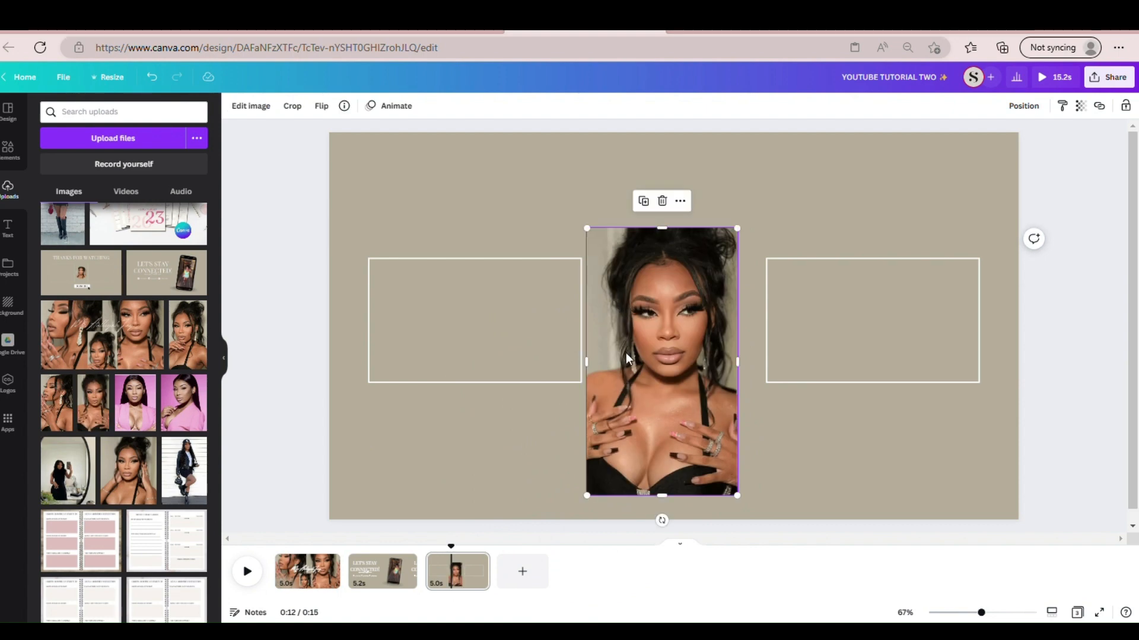
left_click_drag(625, 354, 652, 351)
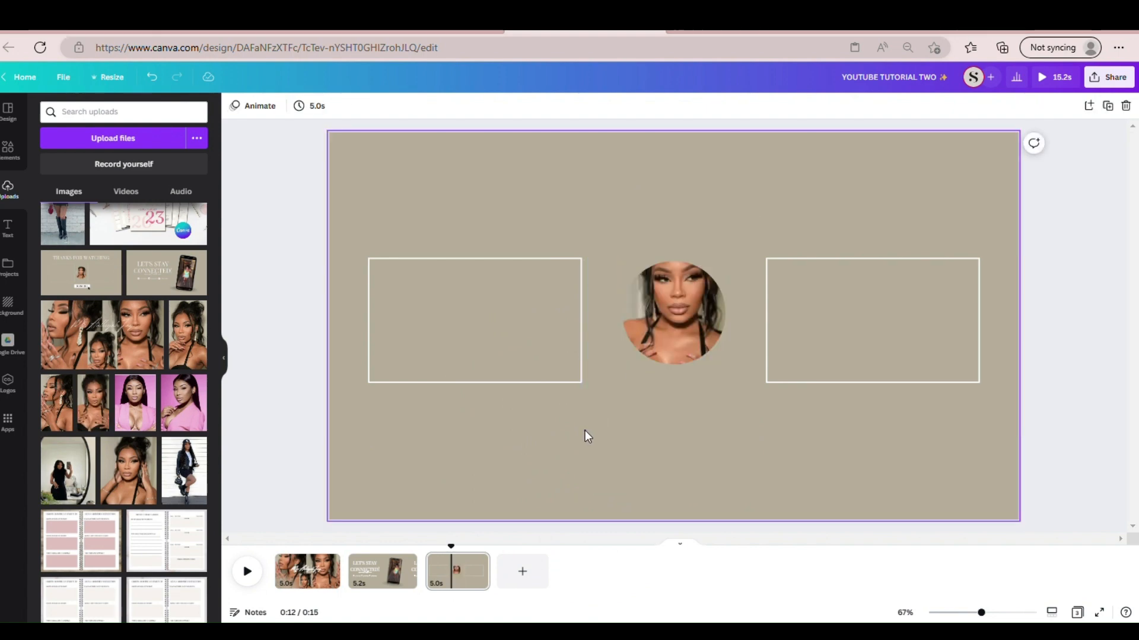
left_click(584, 430)
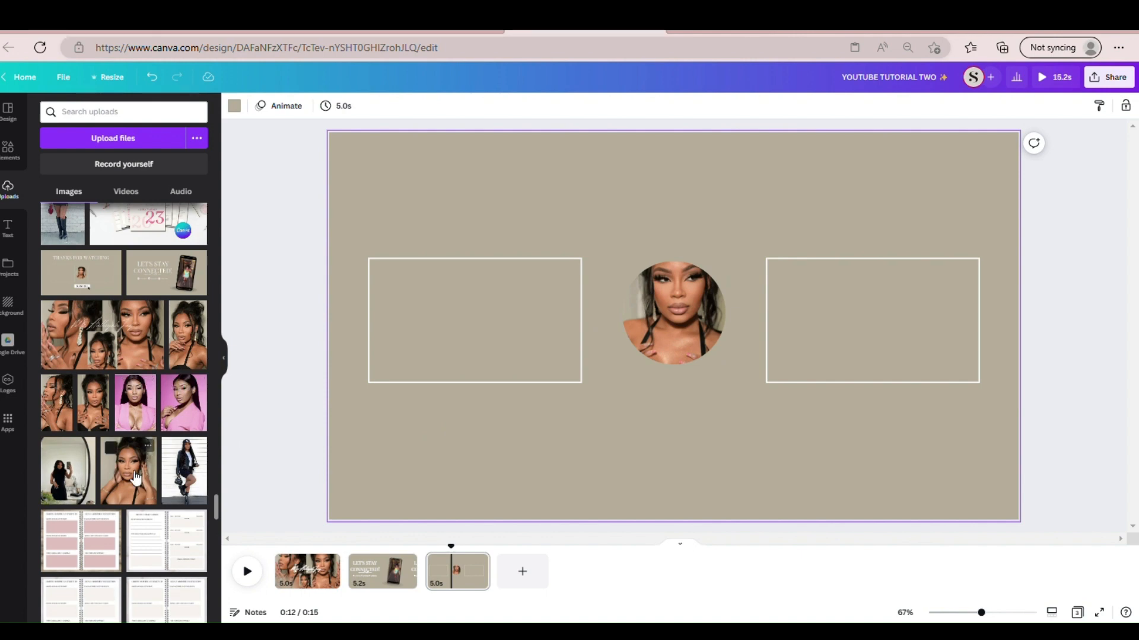
- Fill the circle frame with the portrait of the woman holding her hands beside her face and enlarge the frame slightly
left_click_drag(136, 476, 667, 304)
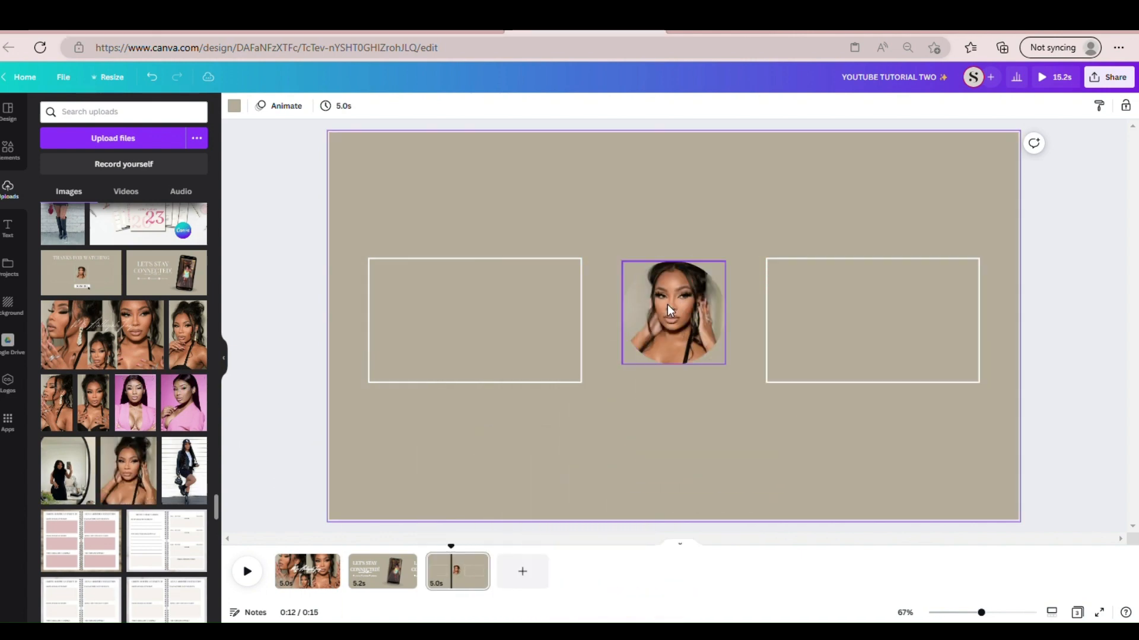
left_click(633, 354)
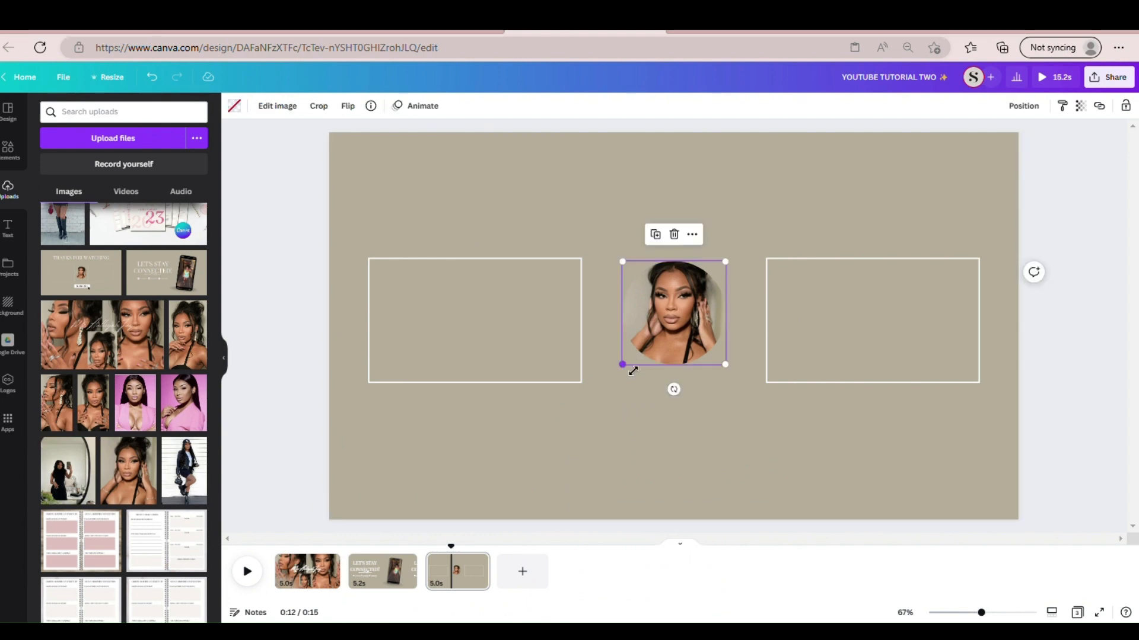
left_click_drag(631, 373, 616, 375)
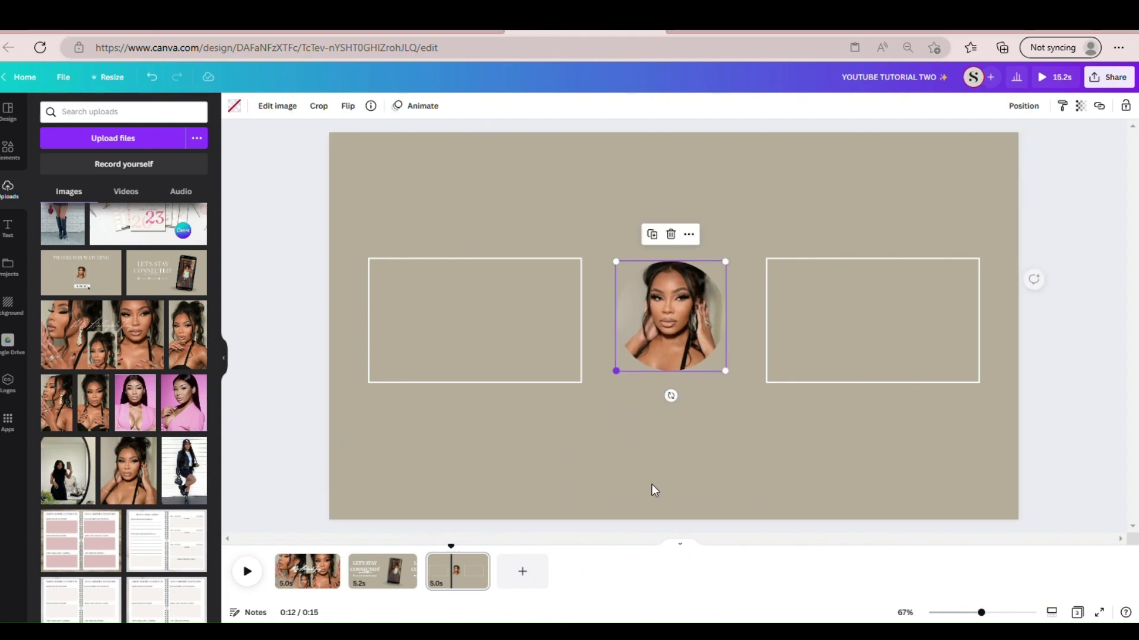
left_click(653, 489)
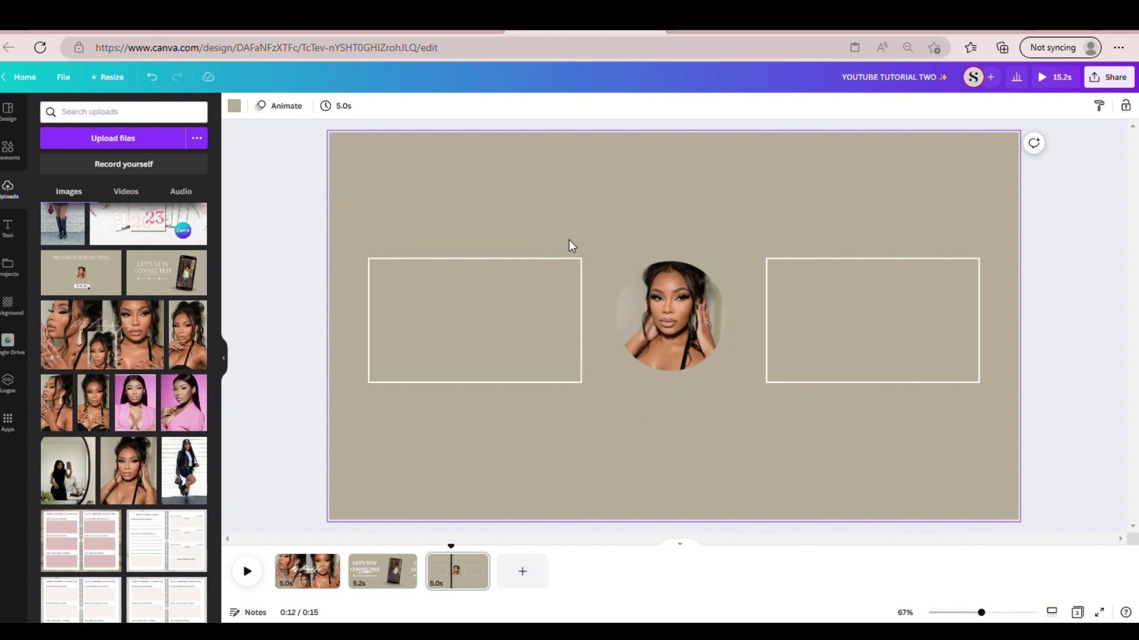
- Add a text box to the third page reading "THANKS FOR WATCHING!"
key("t")
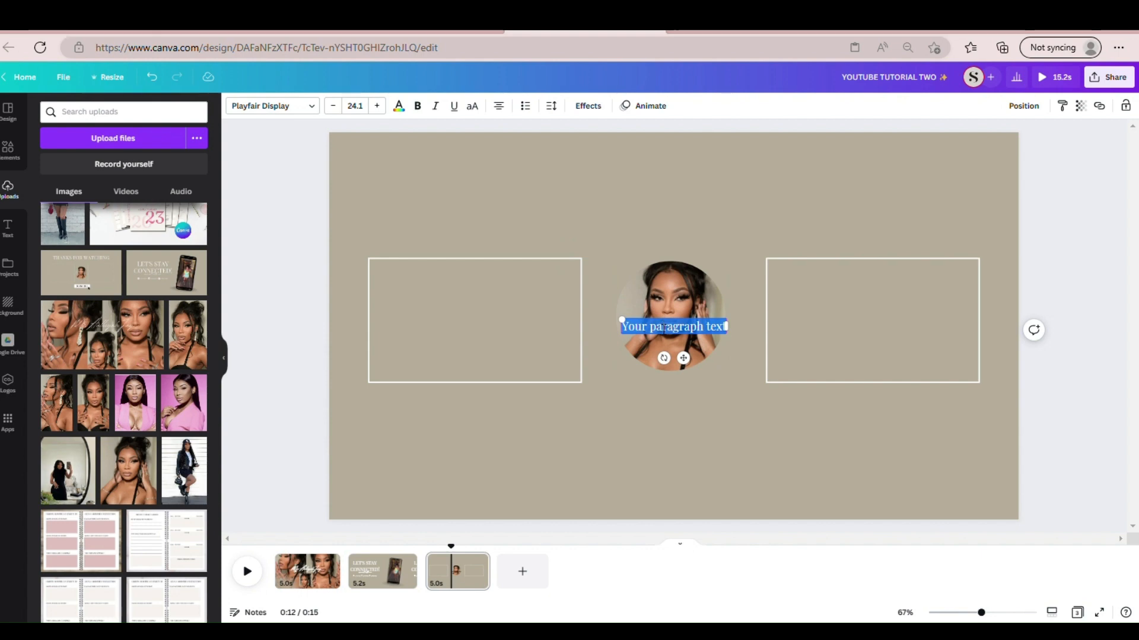
key("BackSpace")
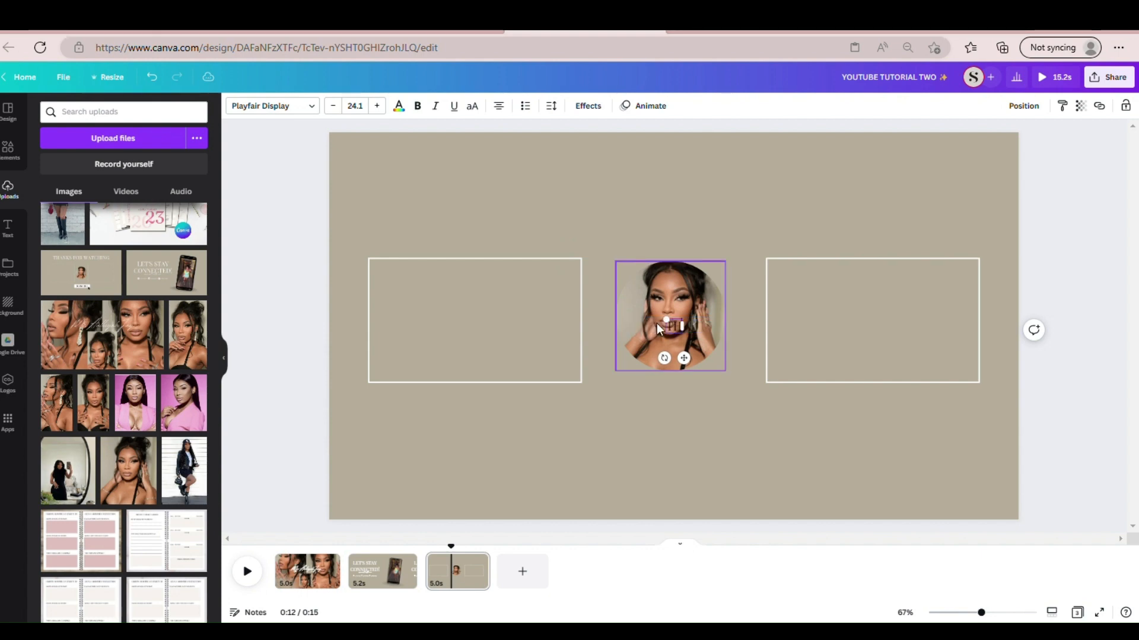
type("THANKS FOR")
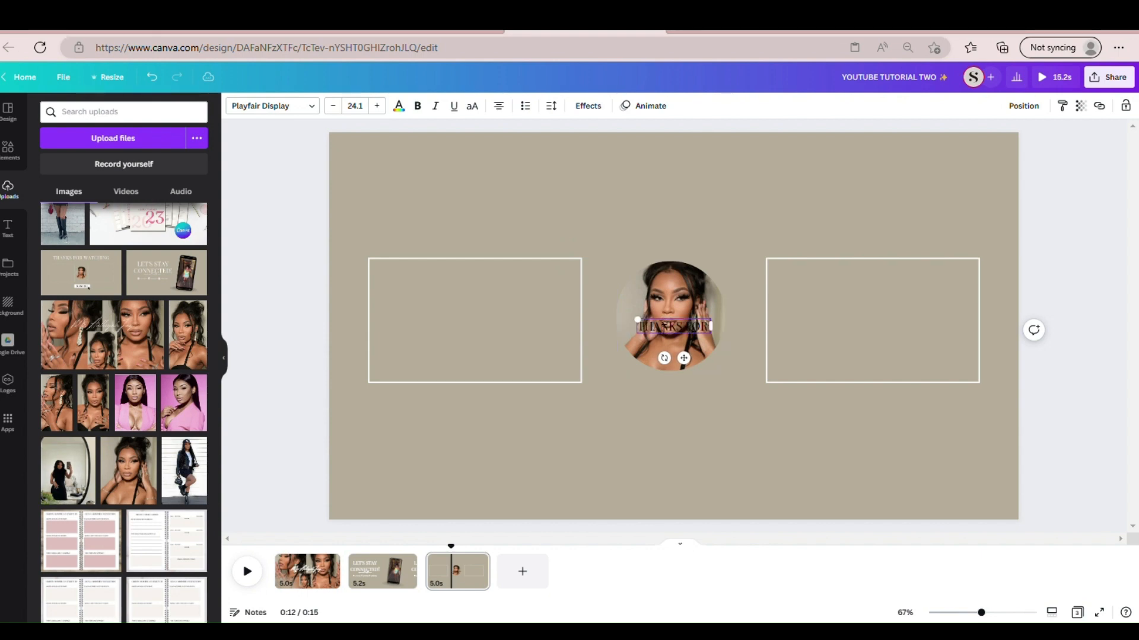
type(" WATCHING")
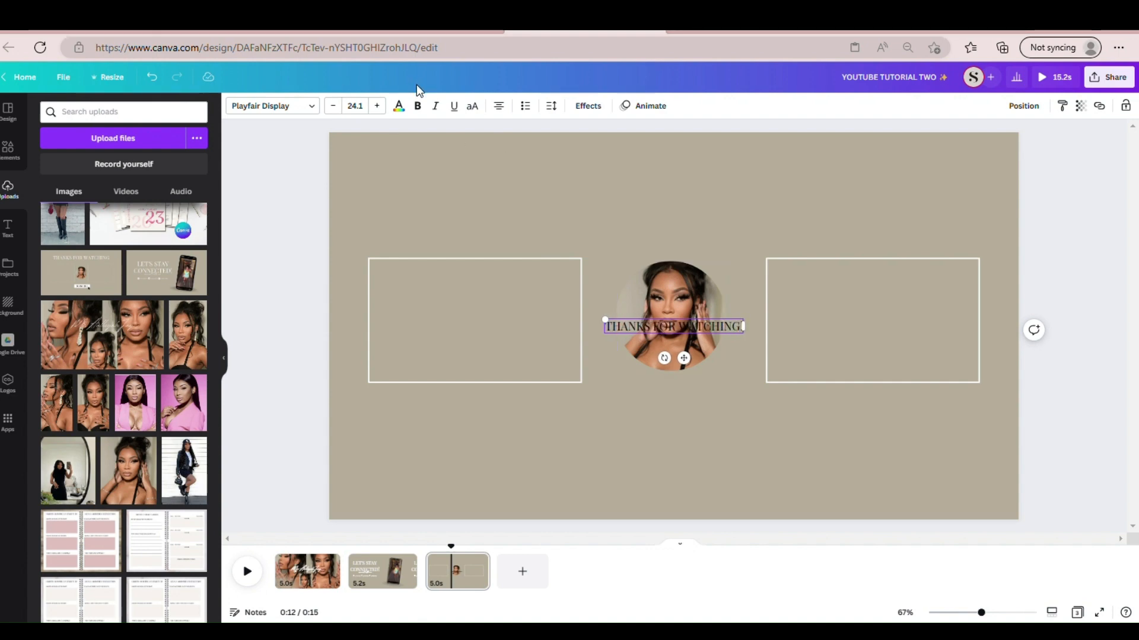
- Color the "THANKS FOR WATCHING!" text white, move it above the outlined rectangles and enlarge it to about size 69
left_click(398, 107)
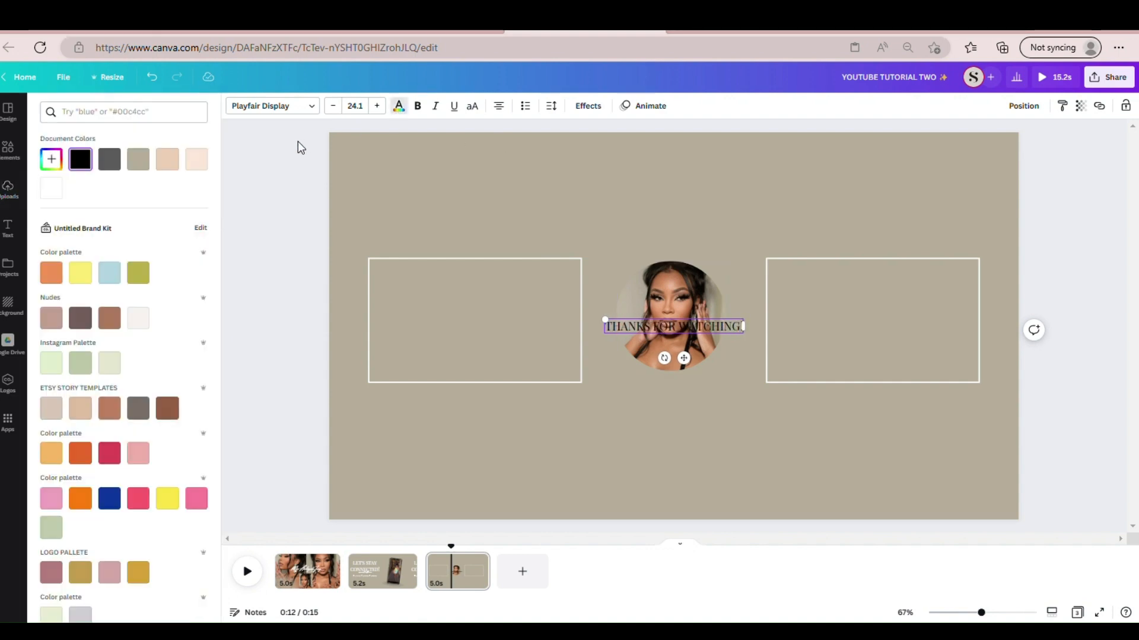
left_click(51, 188)
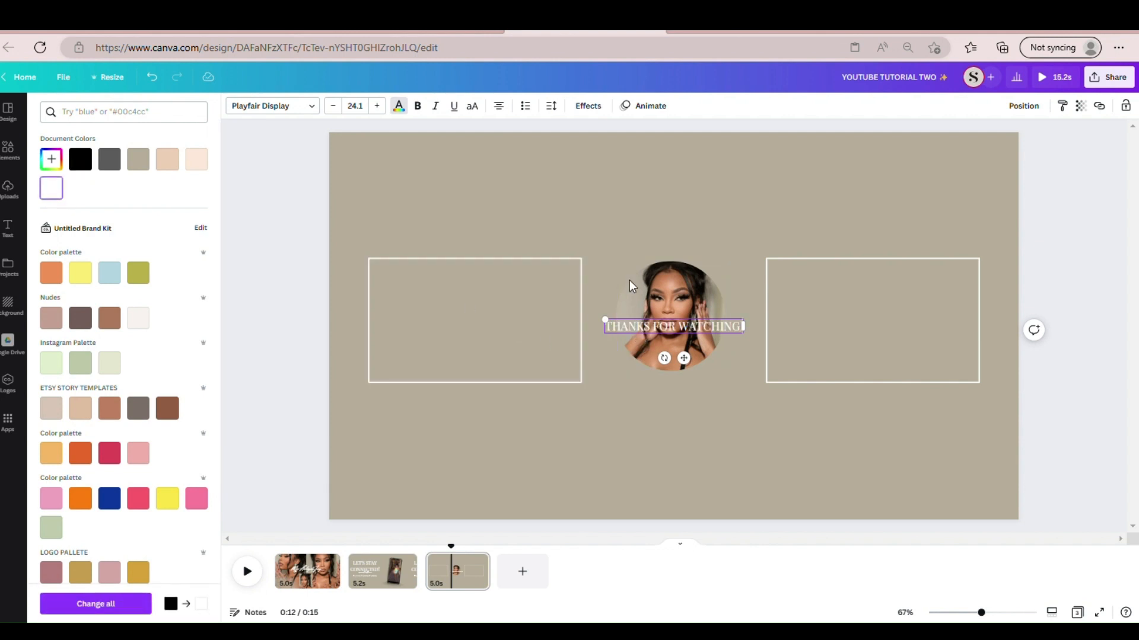
left_click_drag(629, 327, 357, 273)
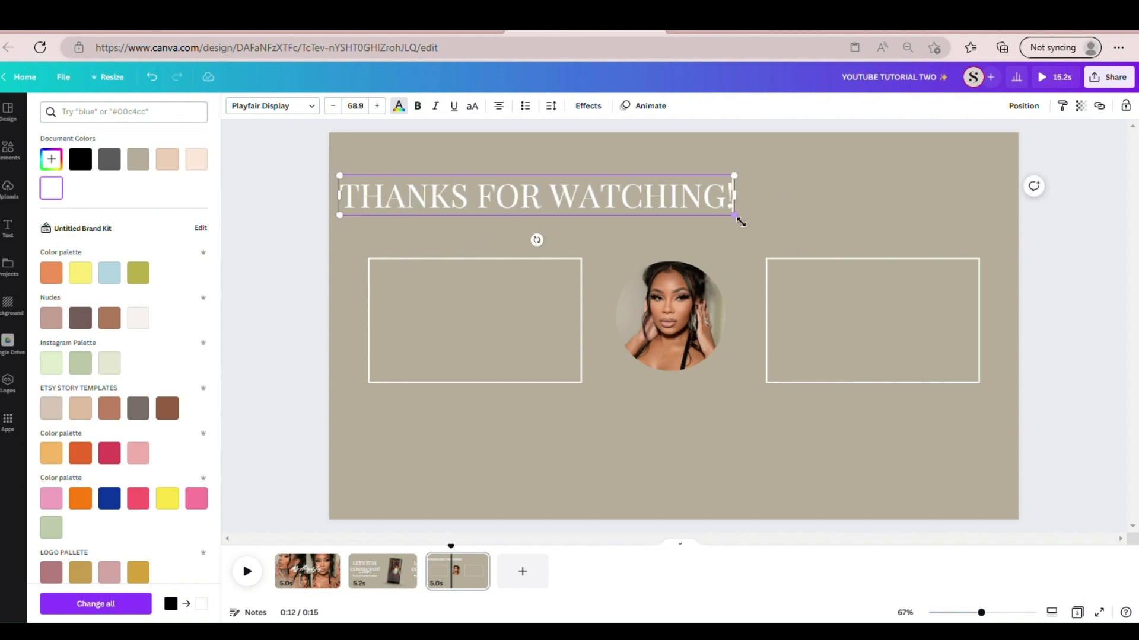